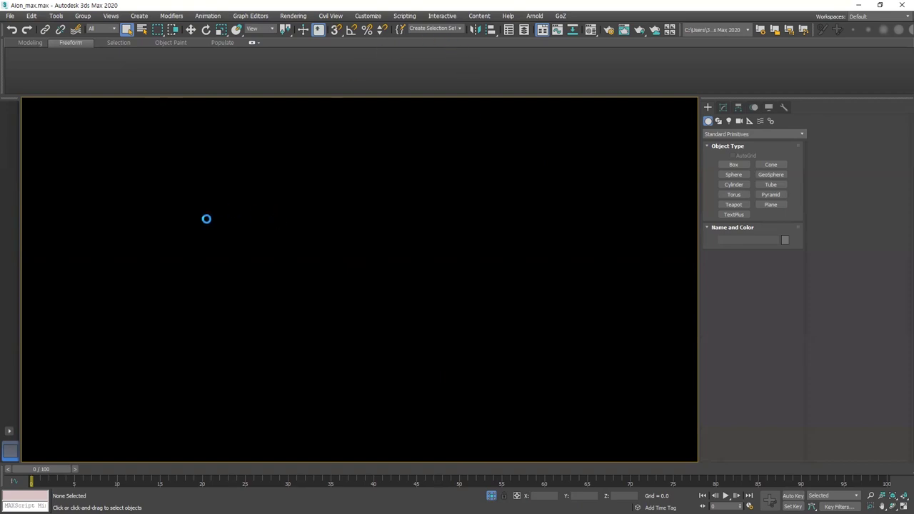
key(z)
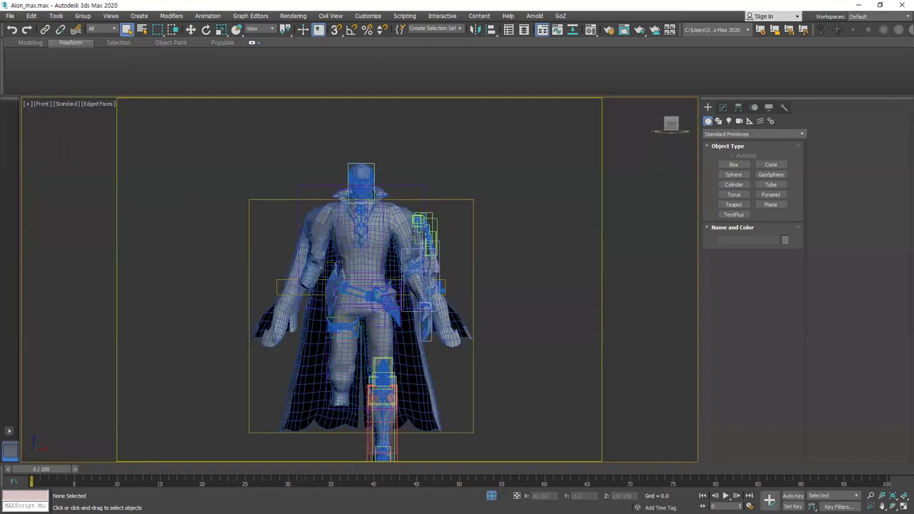
click(405, 16)
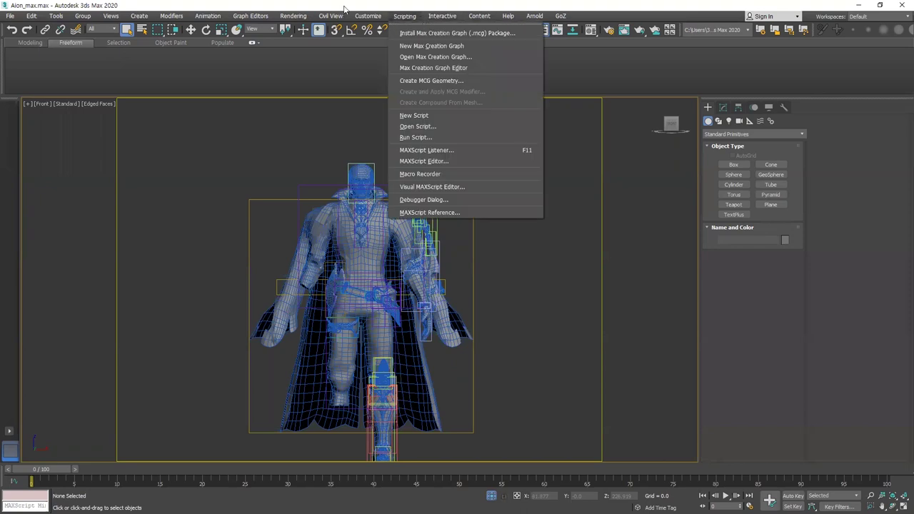
mouse_move(368, 16)
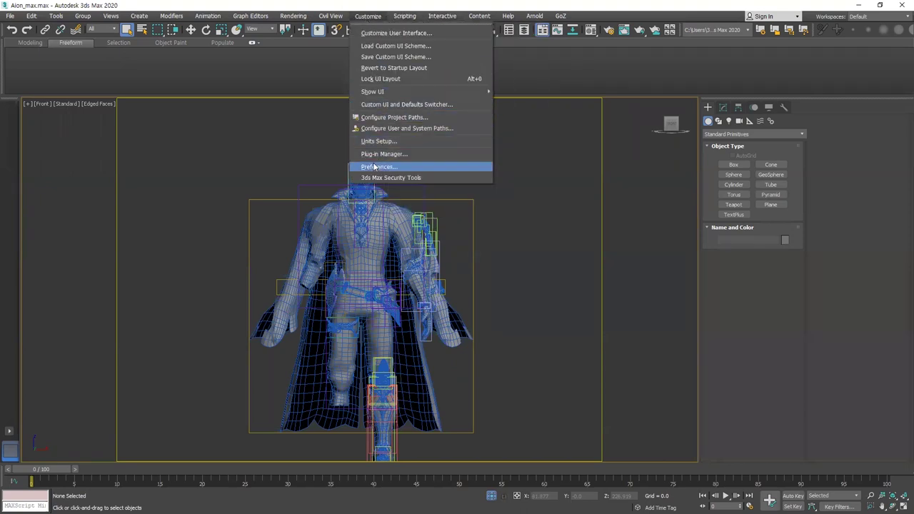
Step: Select the character's cape and add an Optimize modifier to it
click(724, 107)
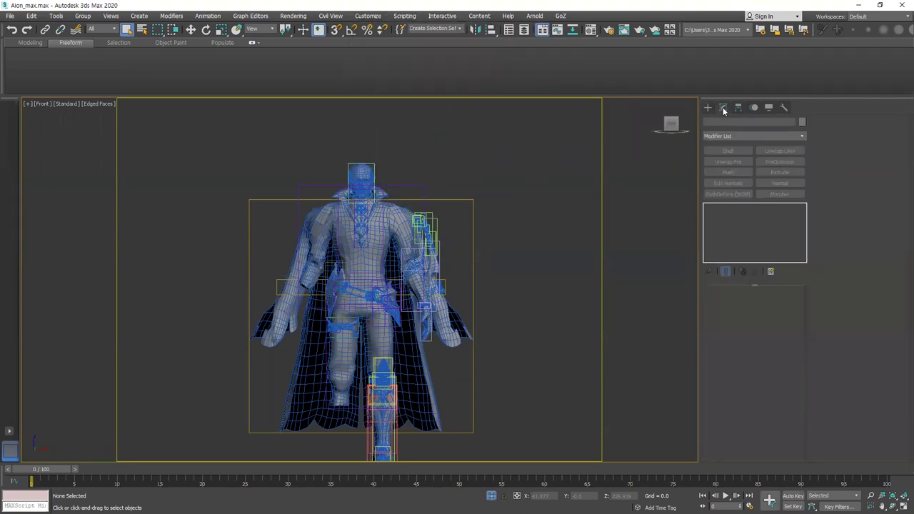
click(724, 136)
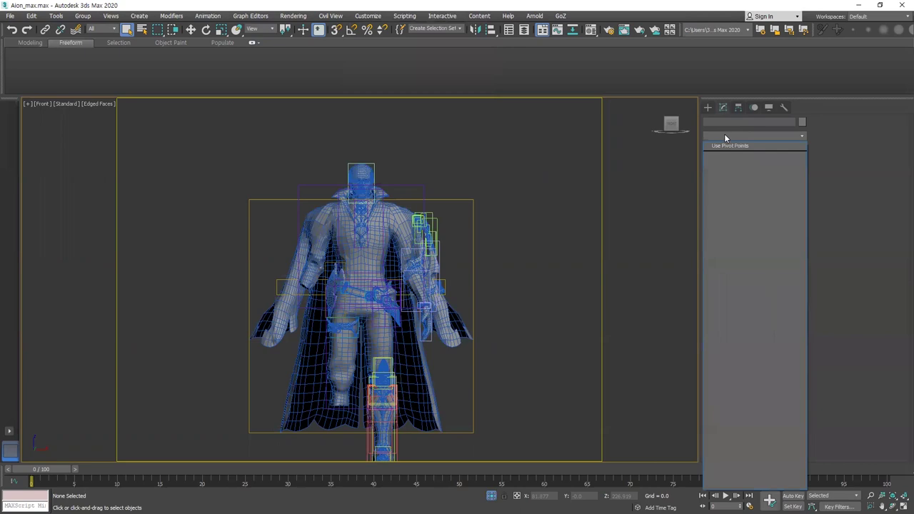
click(473, 231)
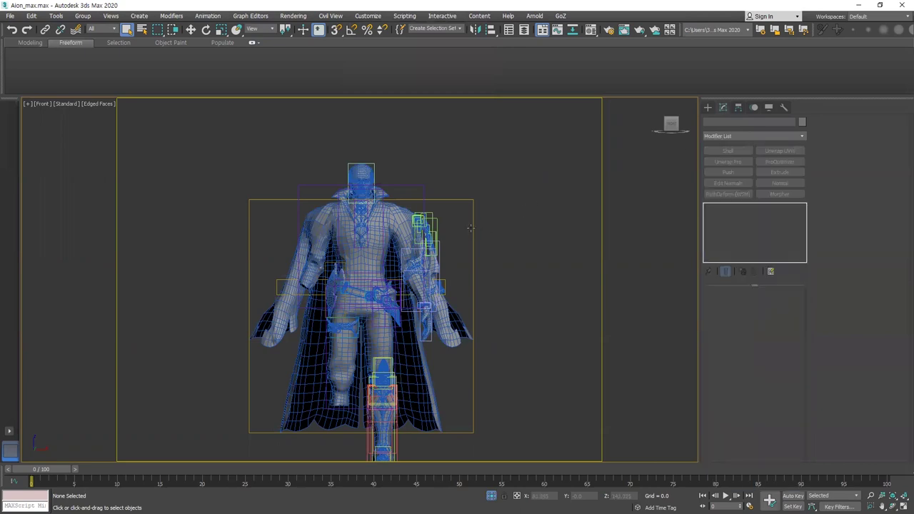
click(728, 136)
text(pro)
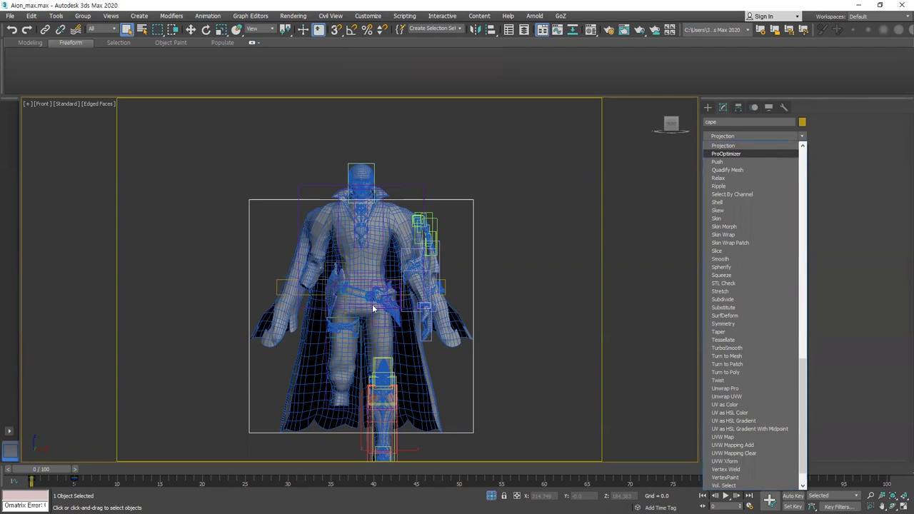
click(478, 348)
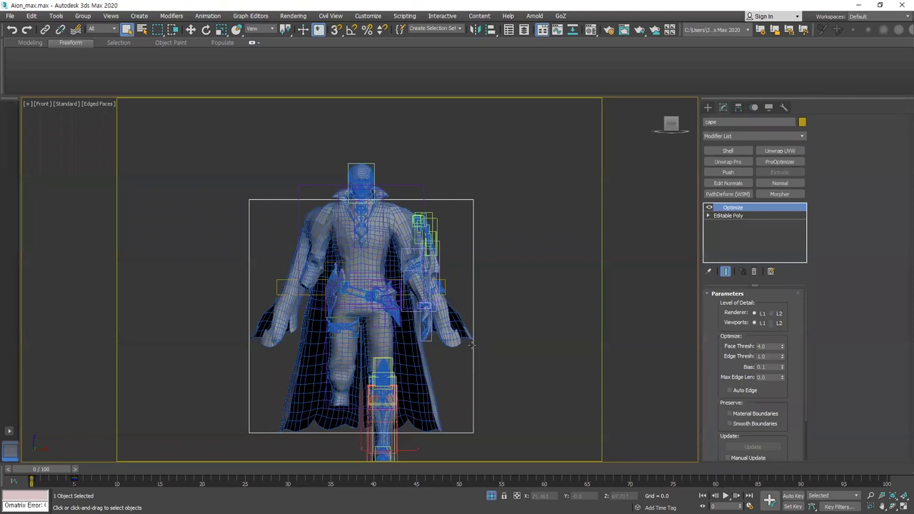
scroll(472, 345, down, 2)
scroll(466, 347, up, 6)
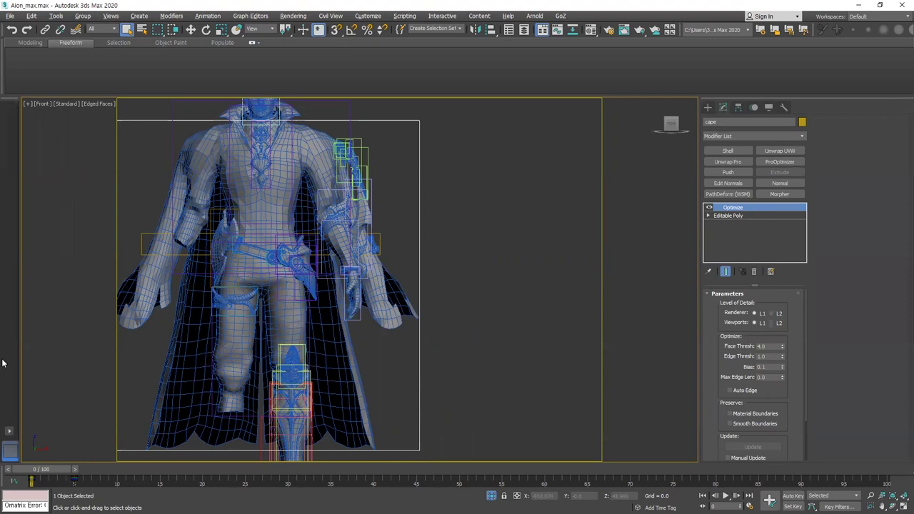
Step: Assign the Alt+Q keyboard shortcut to the Isolate Selection Toggle action in the user interface customization
key(alt+Tab)
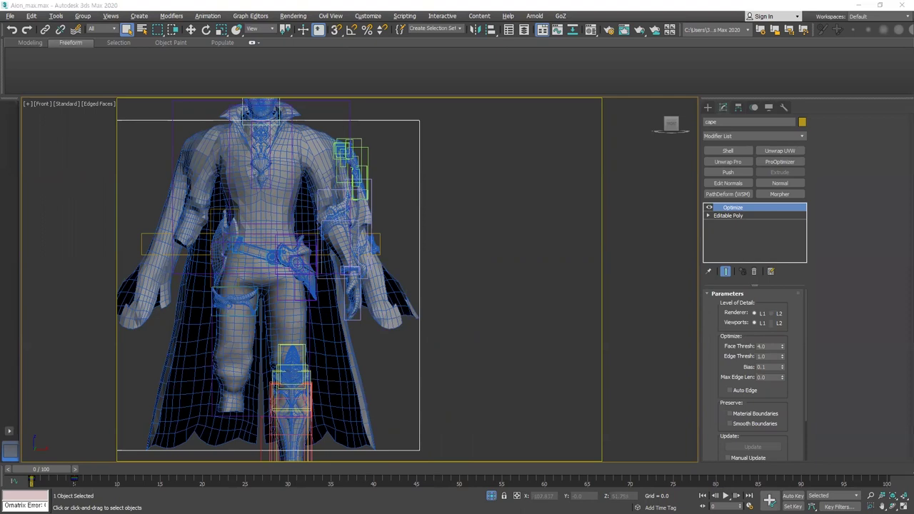
click(368, 16)
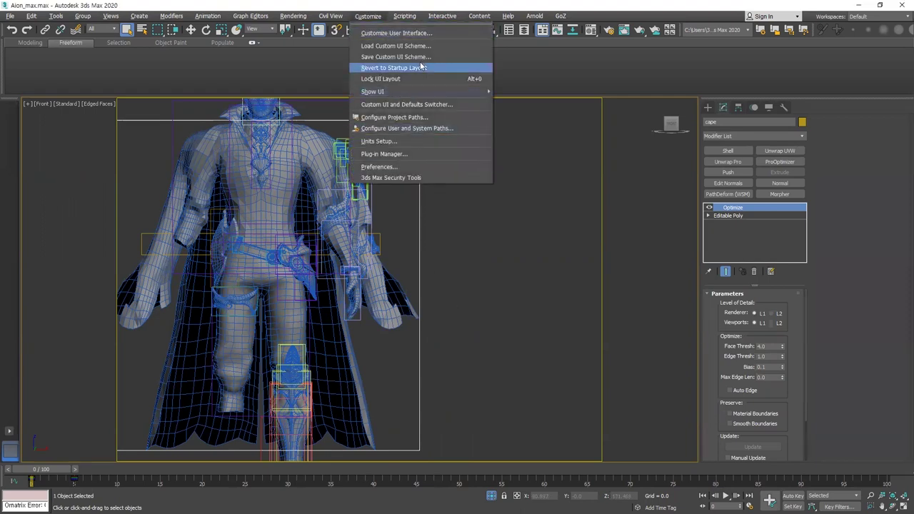
click(387, 33)
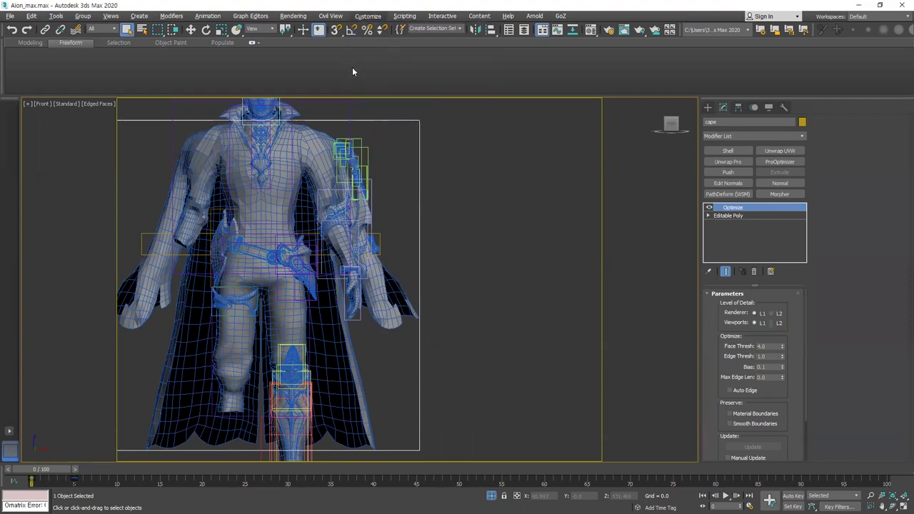
click(367, 329)
scroll(367, 327, down, 10)
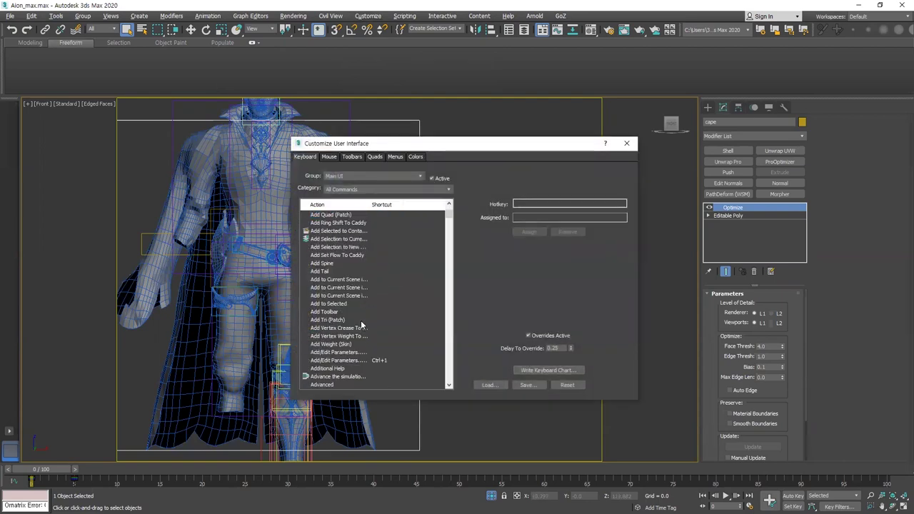
text(is)
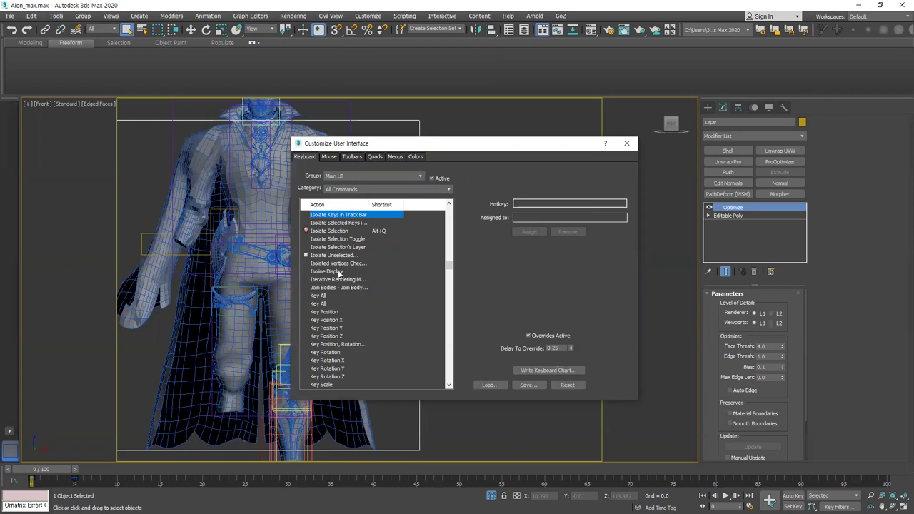
click(343, 230)
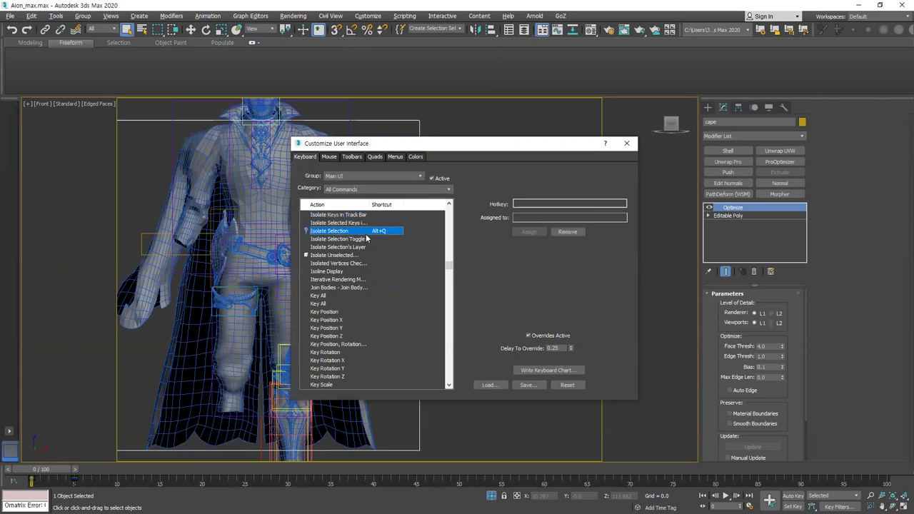
click(371, 239)
click(535, 203)
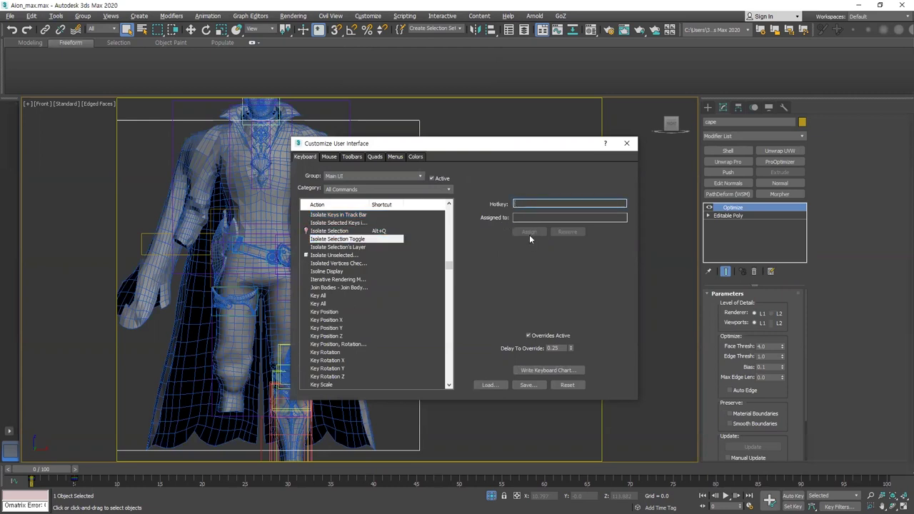
key(alt+q)
click(529, 232)
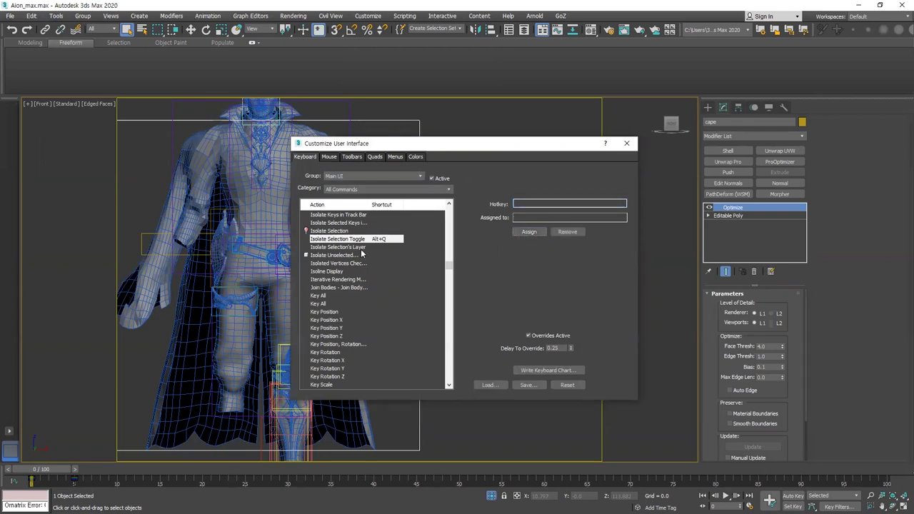
click(627, 143)
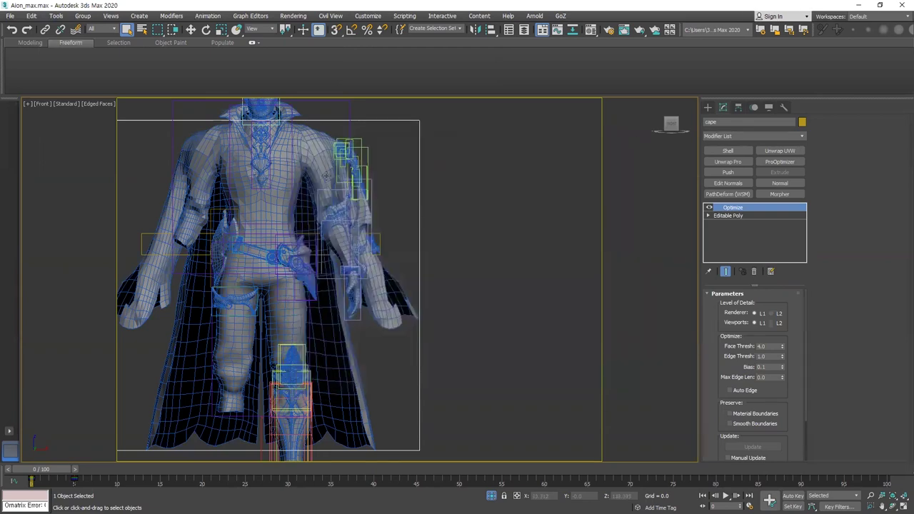
Step: Select the chest ornament and switch its isolation on and off repeatedly to test the toggle
click(265, 160)
key(alt+q)
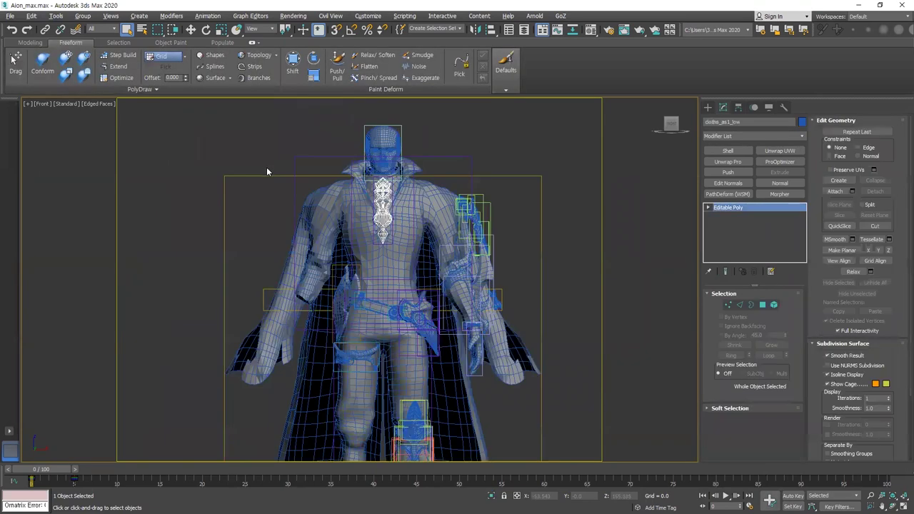
key(alt+q)
key(alt+q)
key(alt+q)
key(alt+q)
key(alt+q)
key(alt+q)
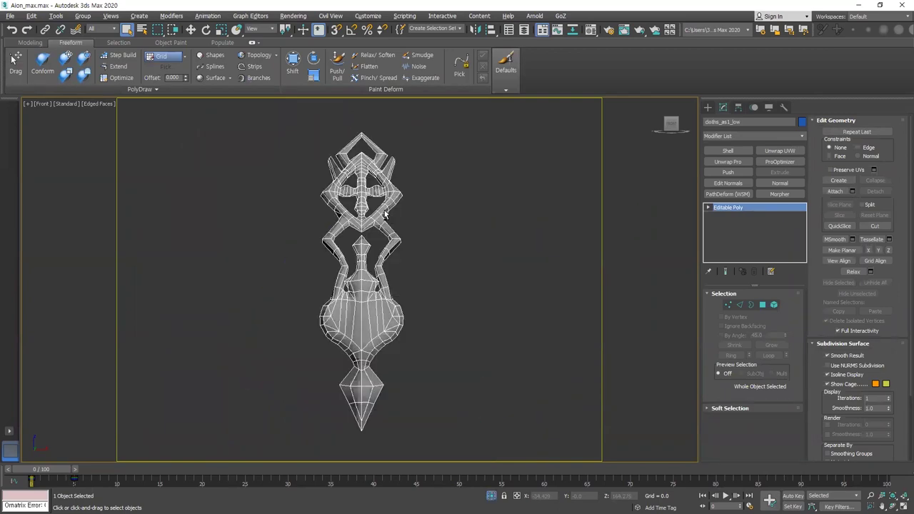
key(alt+q)
key(alt+q)
click(493, 496)
click(493, 496)
middle_drag(347, 162, 349, 255)
scroll(363, 255, up, 4)
key(alt+q)
key(alt+q)
key(alt+q)
key(alt+q)
key(alt+q)
key(alt+q)
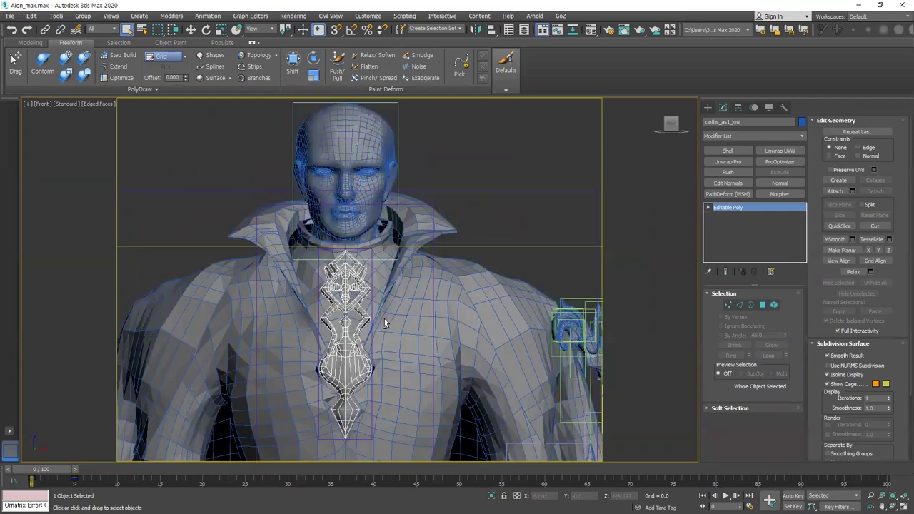
Step: Select a gun part beside the arm and move the timeline to frame 5
middle_drag(454, 325, 339, 208)
click(501, 254)
scroll(370, 267, down, 8)
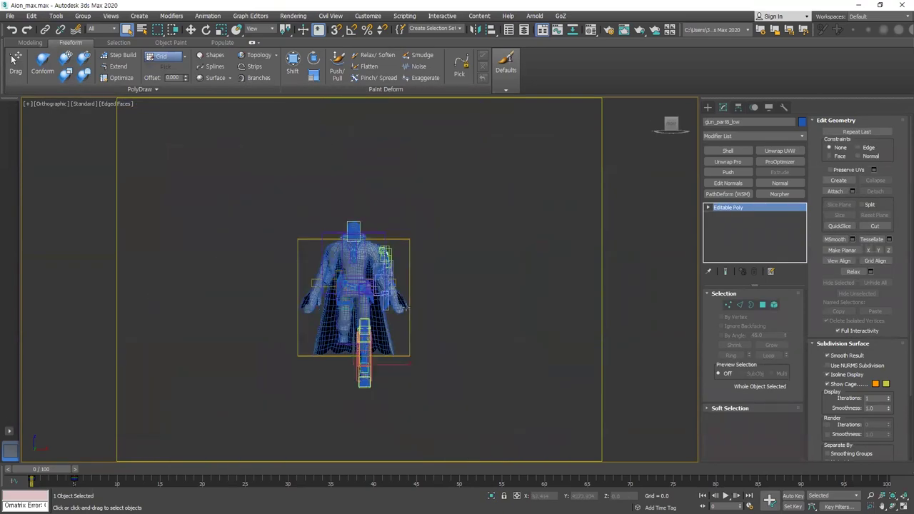
scroll(370, 308, down, 4)
scroll(370, 303, up, 8)
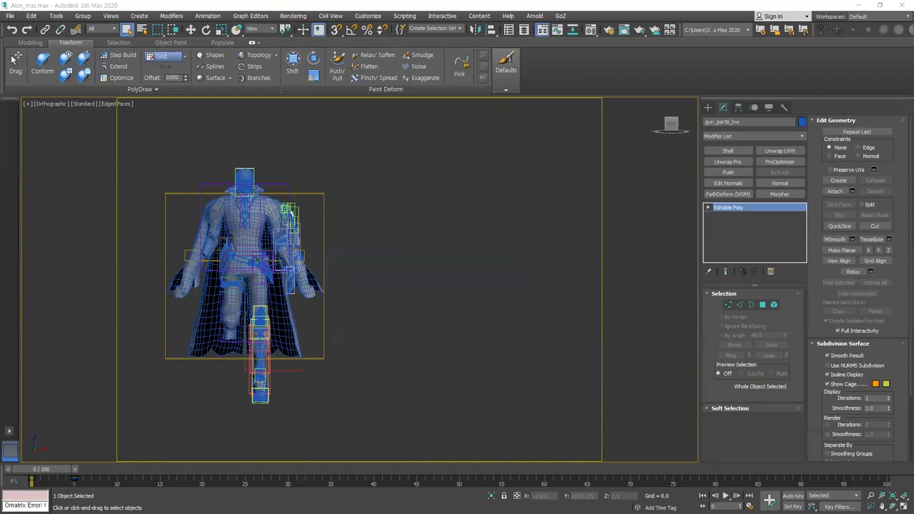
scroll(385, 218, up, 5)
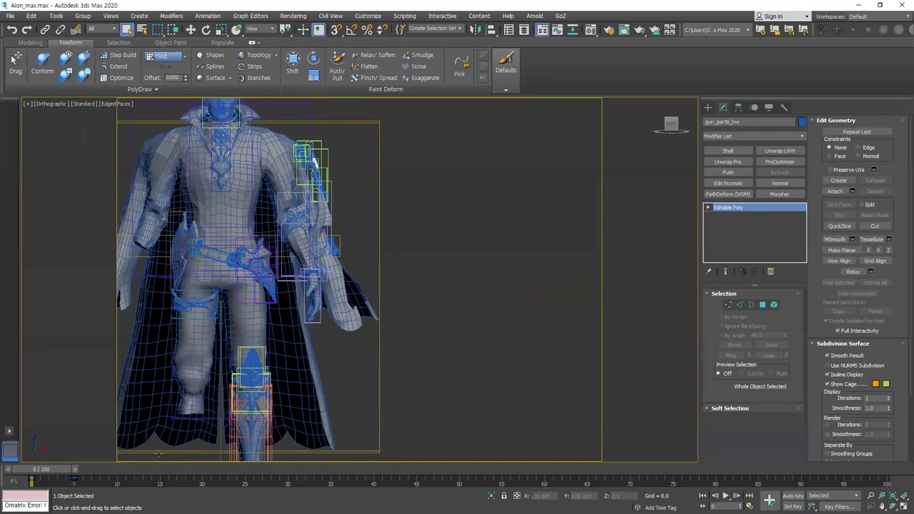
drag(64, 469, 104, 463)
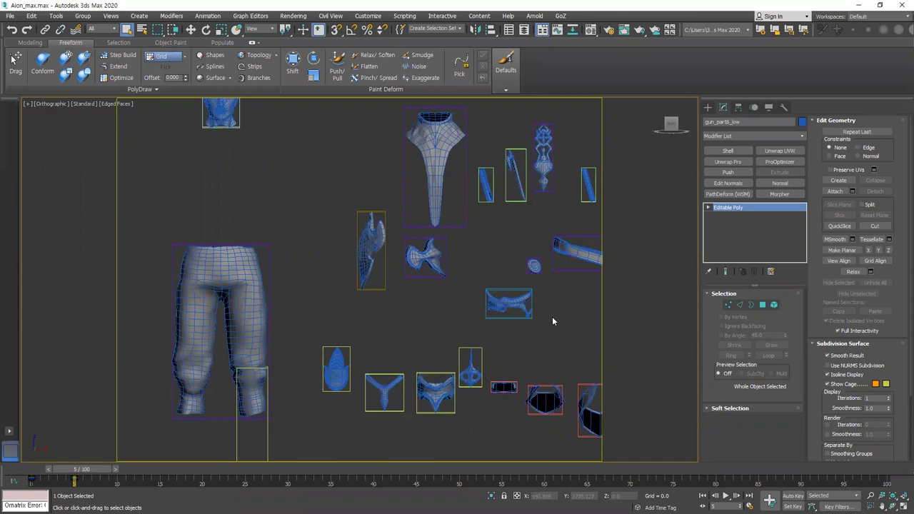
Step: Open the Layer Explorer, collapse the low layer and hide it
click(525, 29)
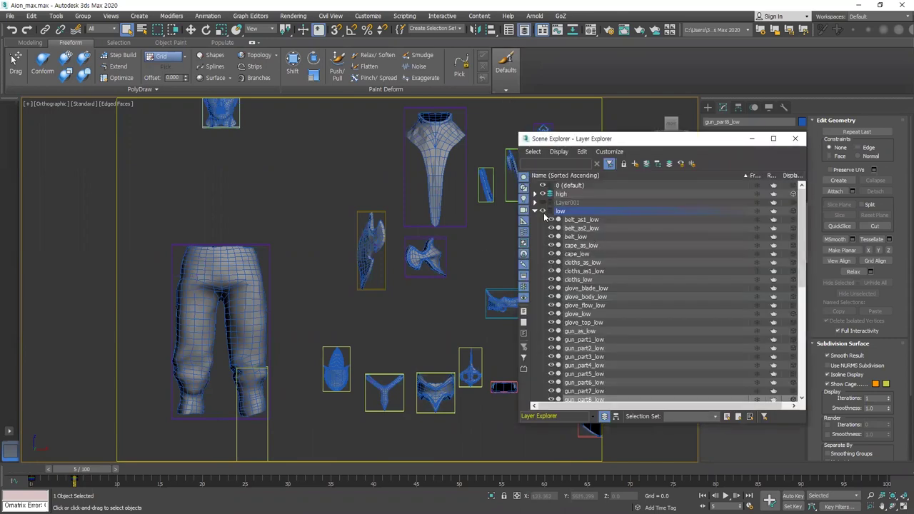
click(535, 211)
click(542, 211)
click(543, 212)
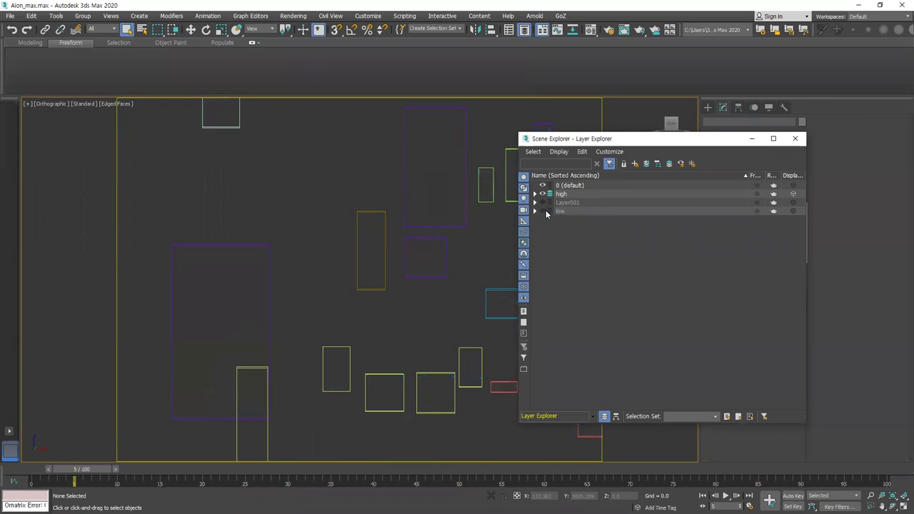
click(542, 212)
Step: Switch the visibility of the high layer and Layer001 on and off to compare their contents at frame 5
click(544, 195)
click(543, 195)
click(544, 203)
click(544, 203)
click(544, 203)
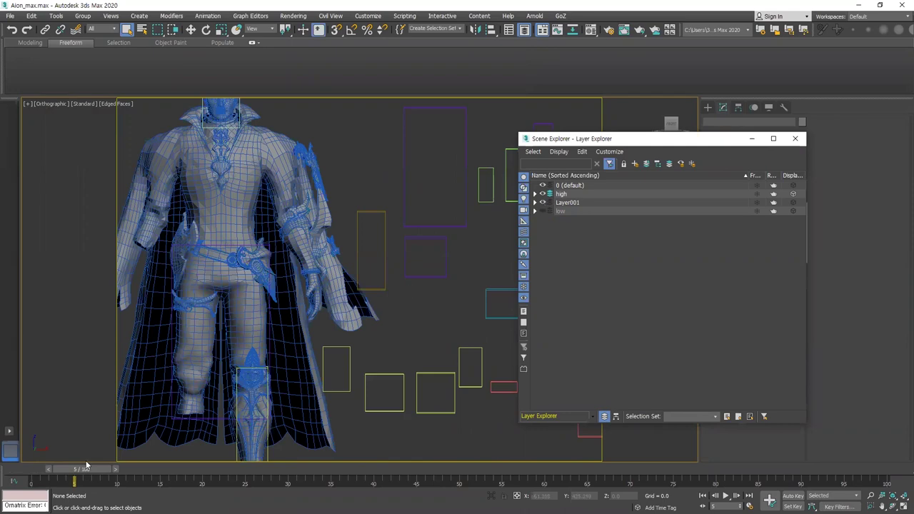
mouse_move(81, 468)
mouse_down()
mouse_move(15, 464)
mouse_move(86, 459)
mouse_up()
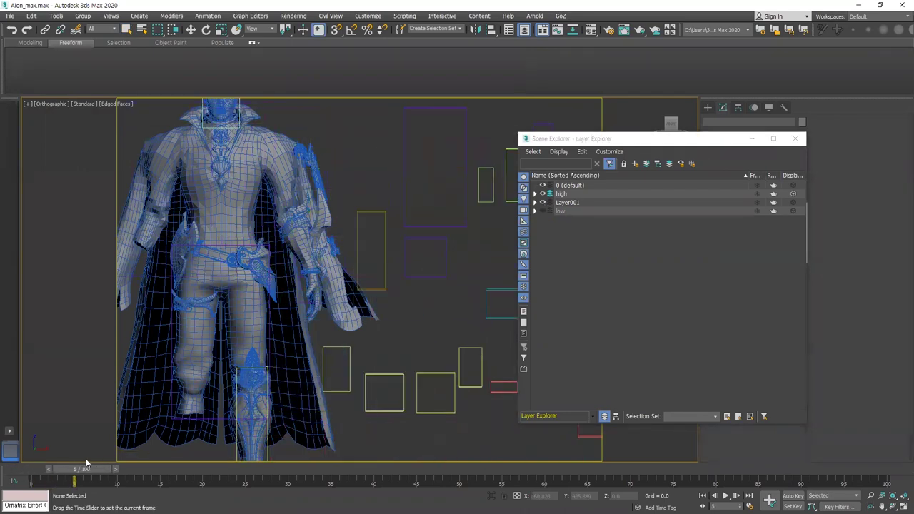
Step: Hide the high layer and Layer001 and show the low layer
click(543, 194)
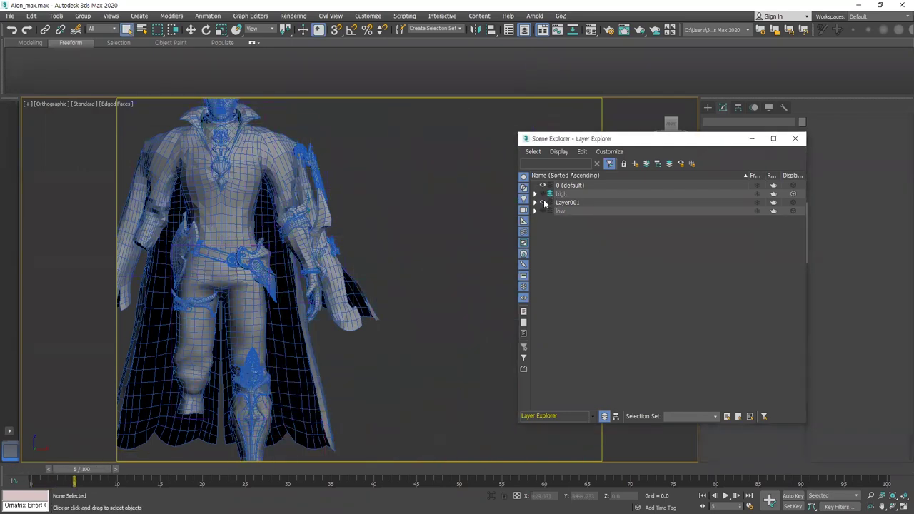
click(544, 203)
click(543, 212)
Step: Select all child objects of the low layer and clone them in place
click(561, 212)
right_click(562, 214)
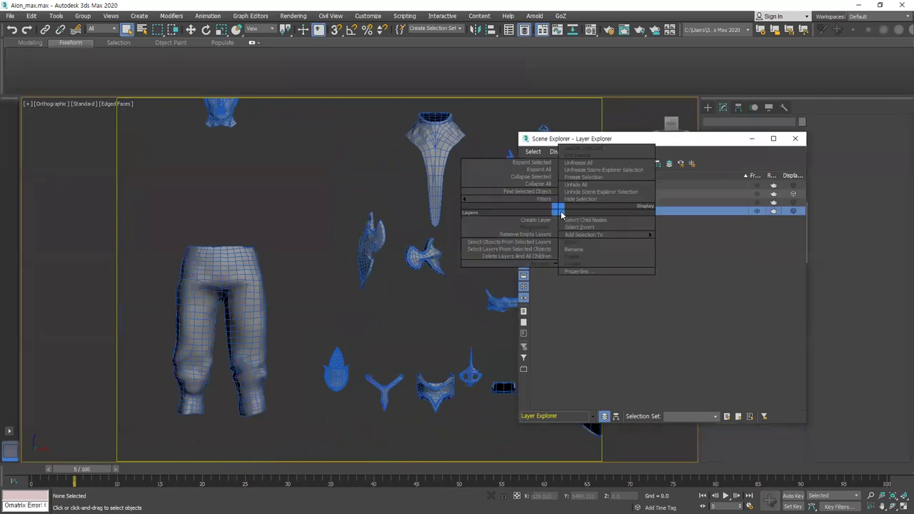
click(575, 220)
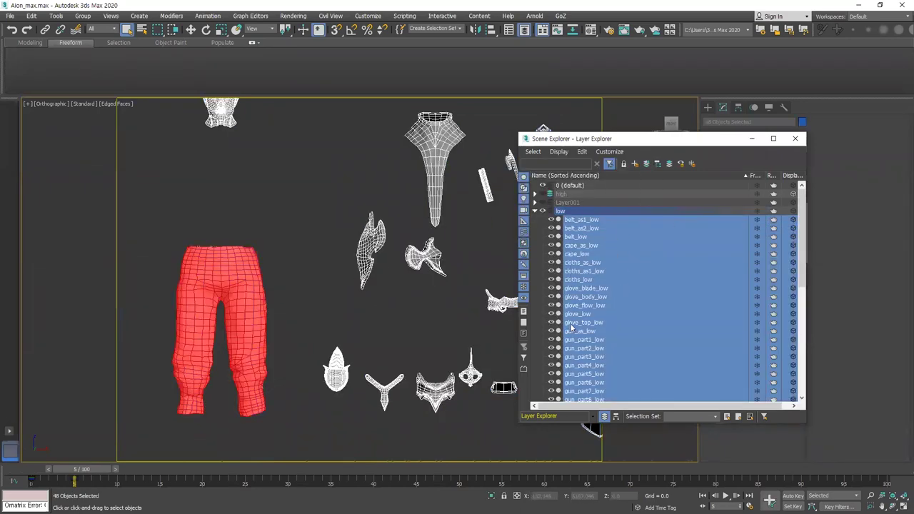
alt+middle_drag(400, 262, 372, 262)
right_click(372, 245)
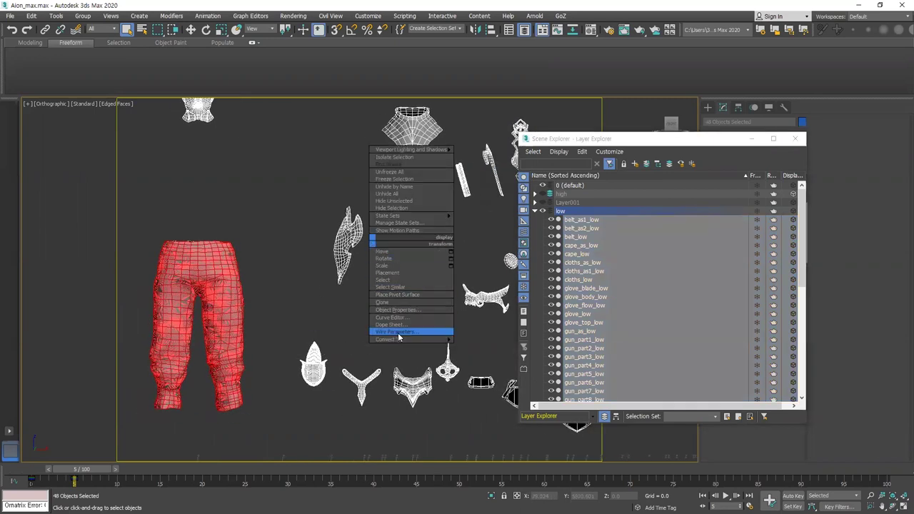
mouse_move(395, 340)
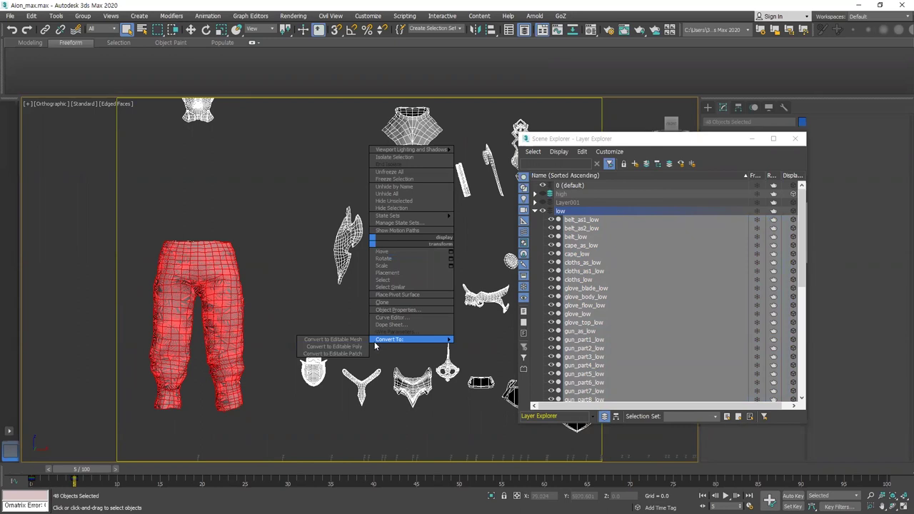
click(391, 303)
click(429, 238)
click(431, 297)
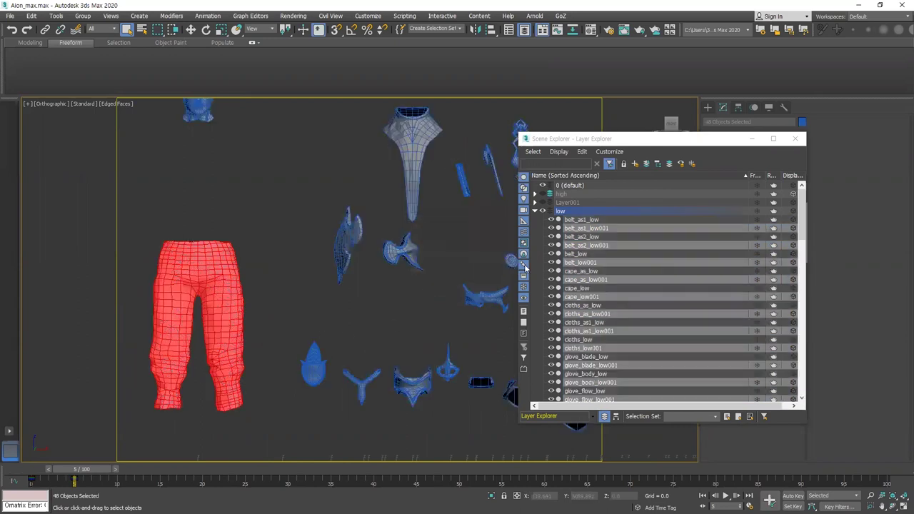
Step: Put the cloned objects into a new layer and hide the original low layer
click(635, 165)
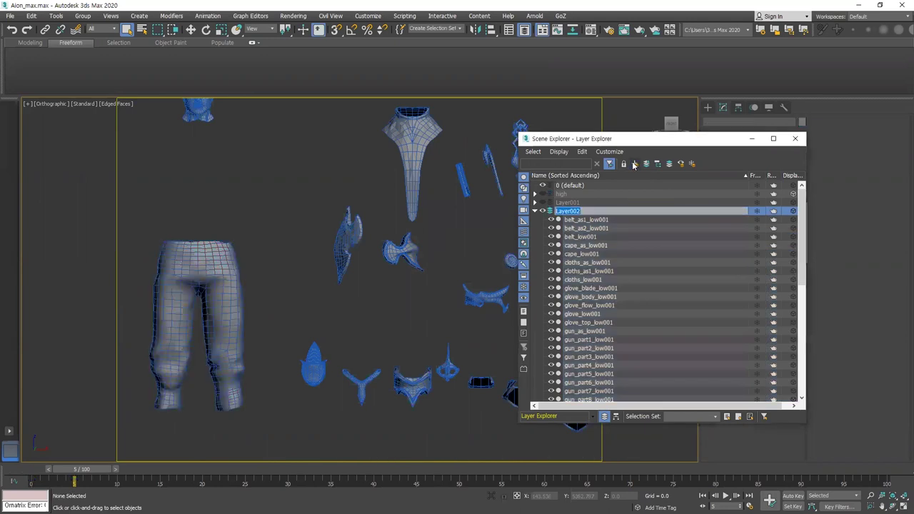
click(536, 213)
click(542, 212)
click(542, 211)
click(540, 211)
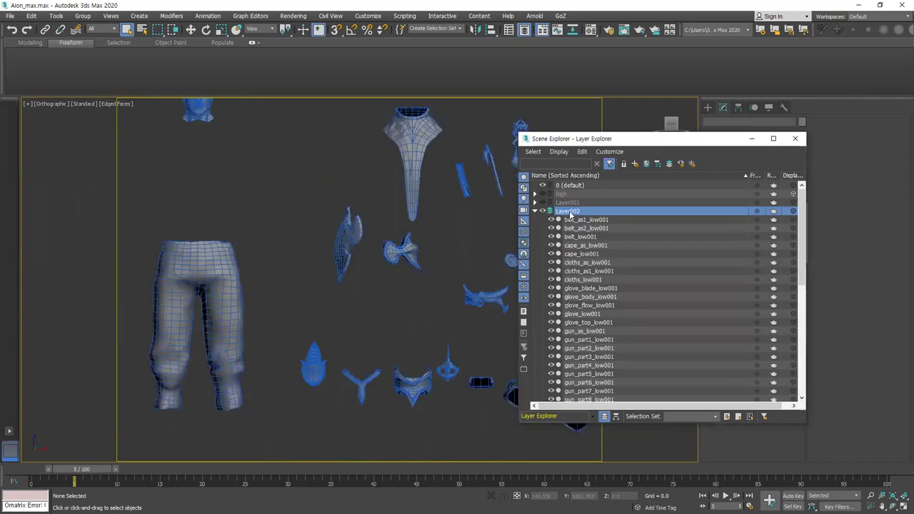
Step: Rename the new layer holding the cloned objects as Low_Bake
double_click(573, 213)
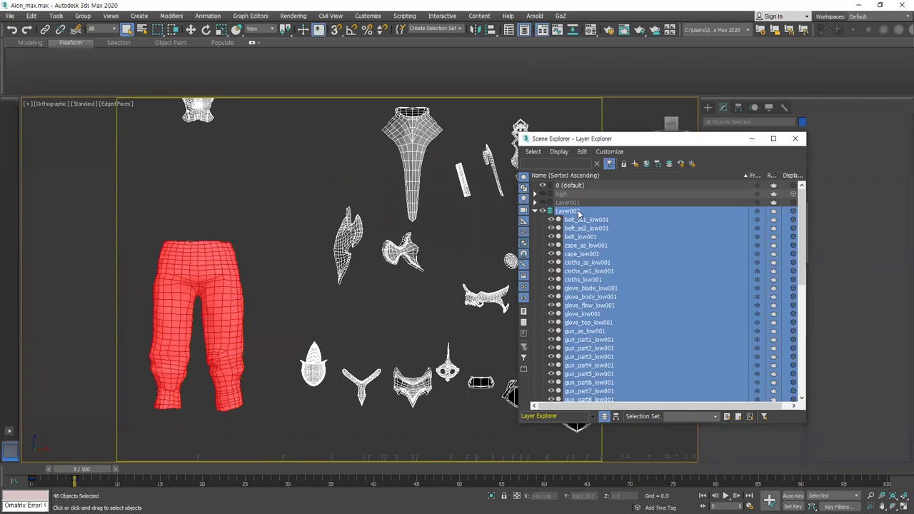
click(378, 300)
click(567, 213)
right_click(568, 214)
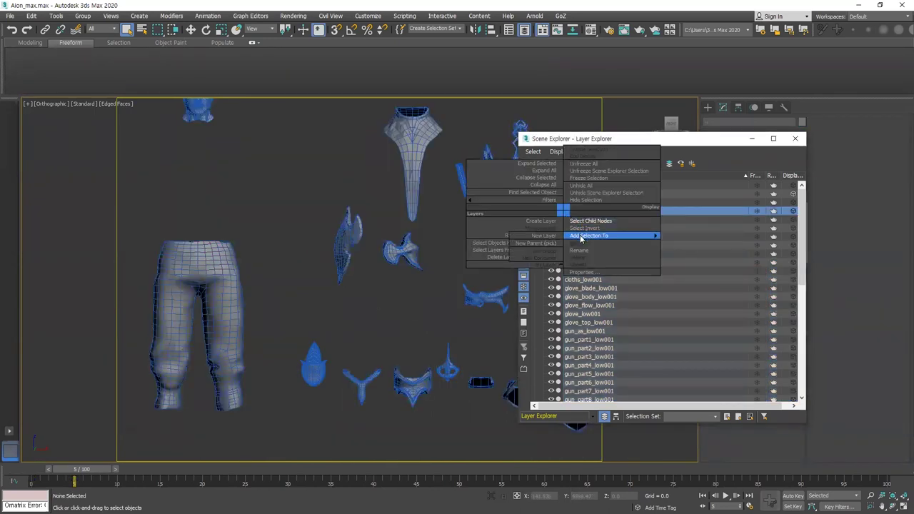
click(577, 249)
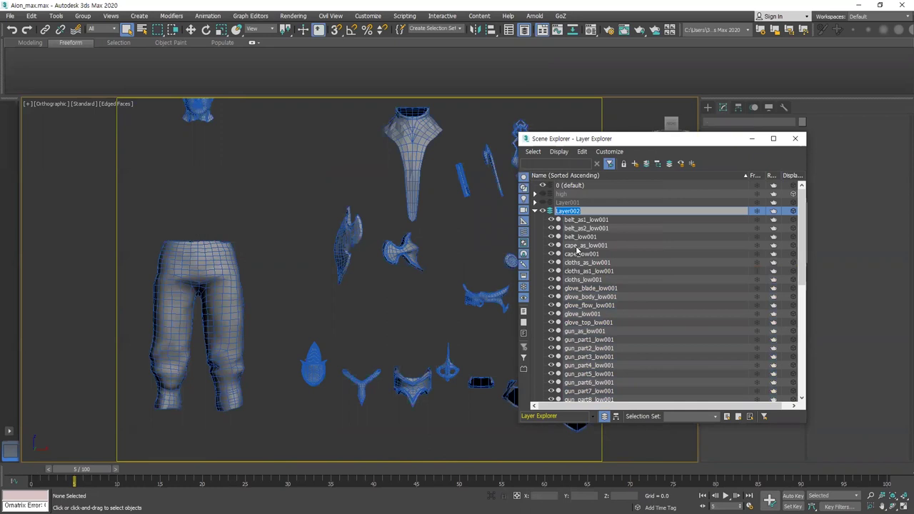
text(Low_Bake)
key(Return)
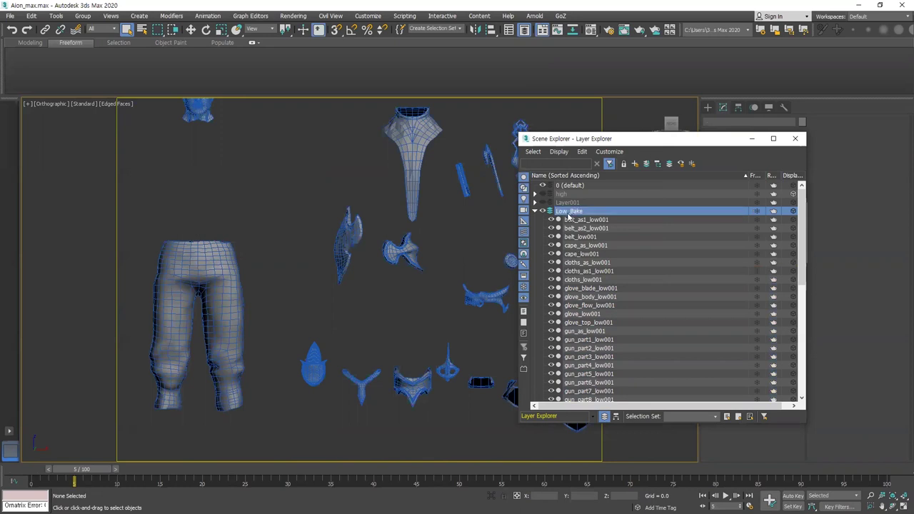
Step: Select all child objects of the Low_Bake layer, look through them in the layer list and clear the selection
scroll(540, 218, down, 1)
scroll(538, 218, up, 1)
click(535, 212)
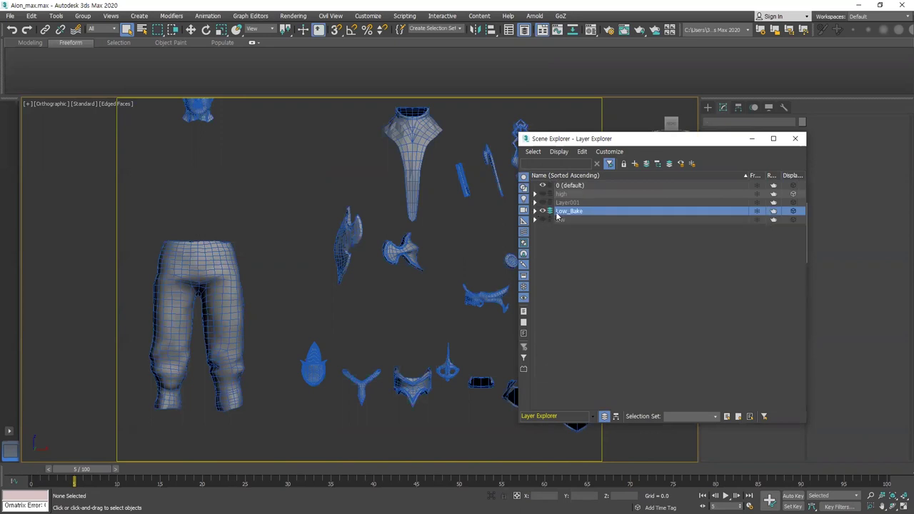
right_click(562, 213)
click(585, 221)
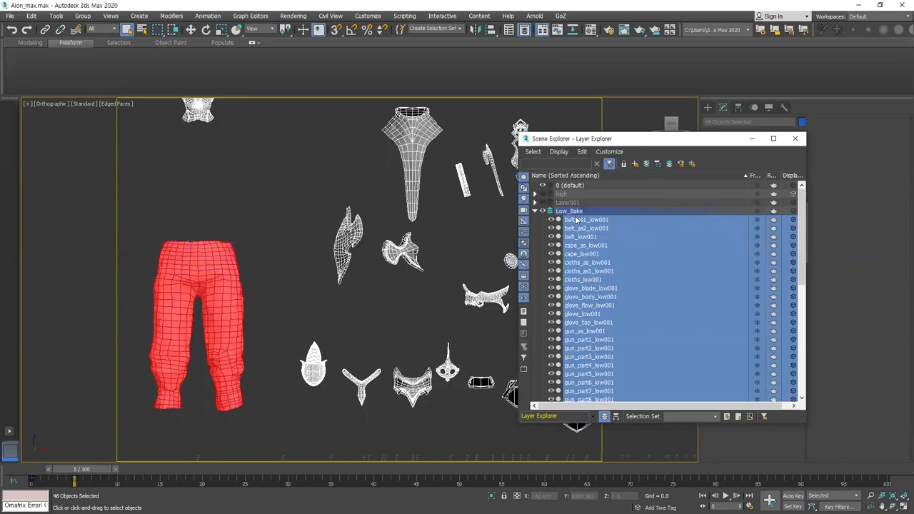
scroll(607, 251, down, 9)
scroll(397, 288, down, 4)
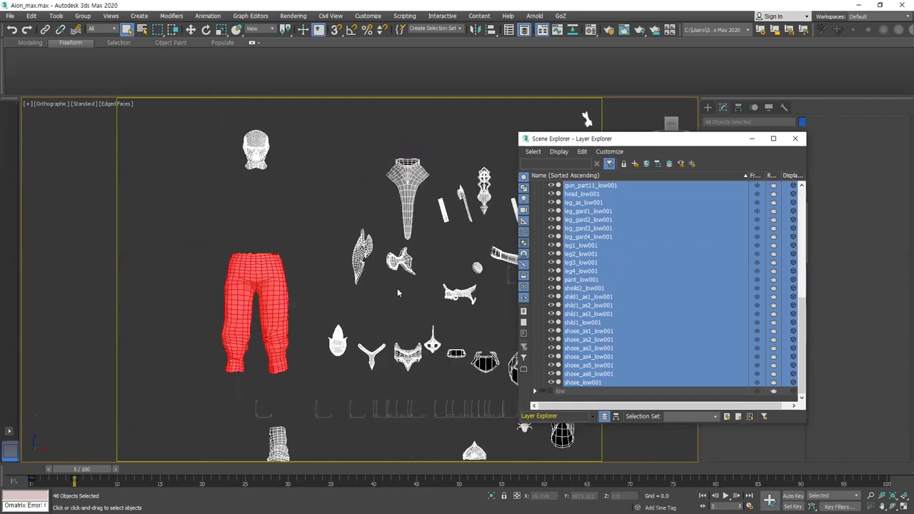
click(312, 230)
Step: Select the pants copy, switch to the head copy and examine the head mesh up close
click(300, 292)
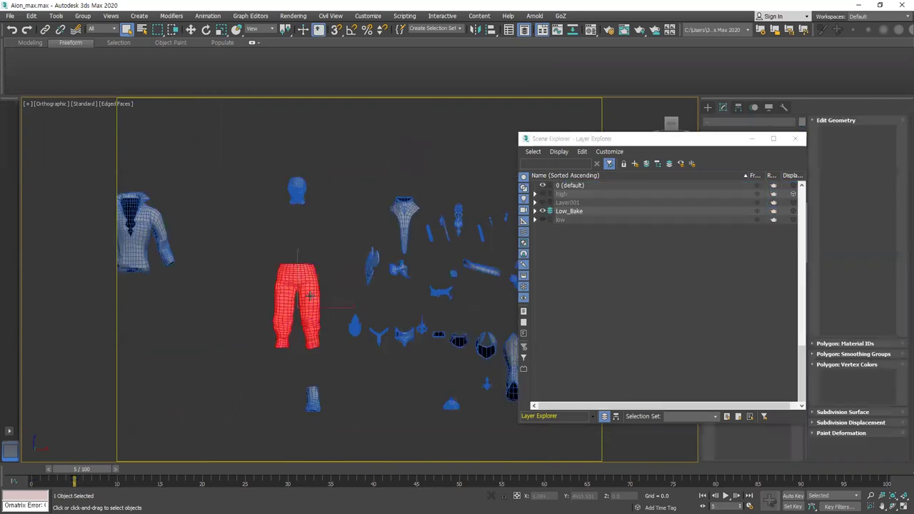
key(w)
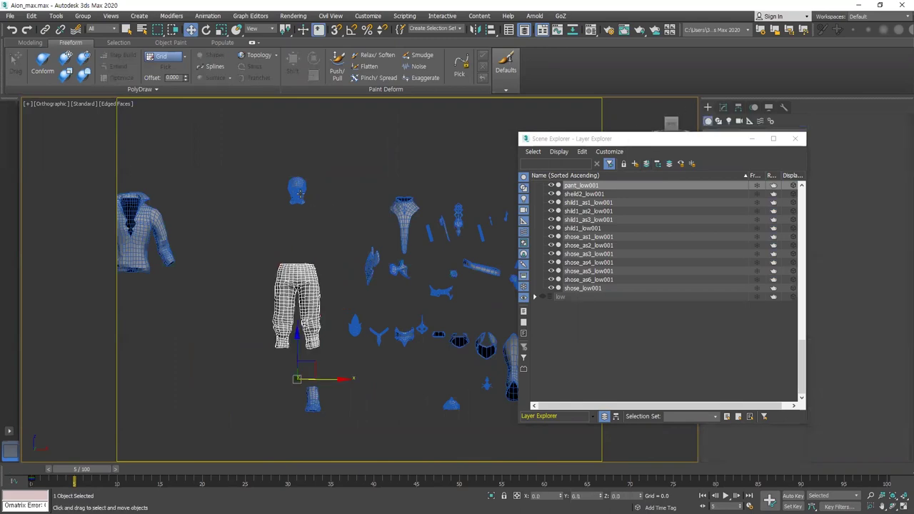
click(297, 191)
key(z)
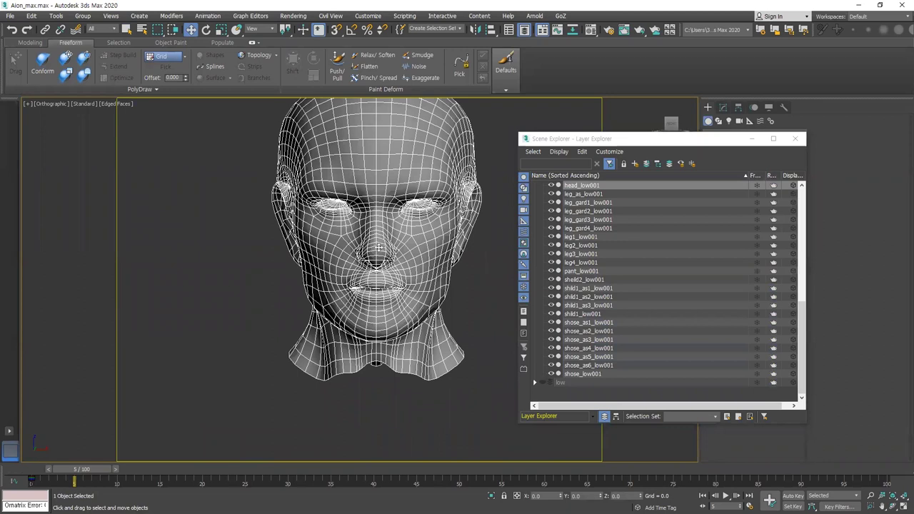
scroll(339, 261, down, 5)
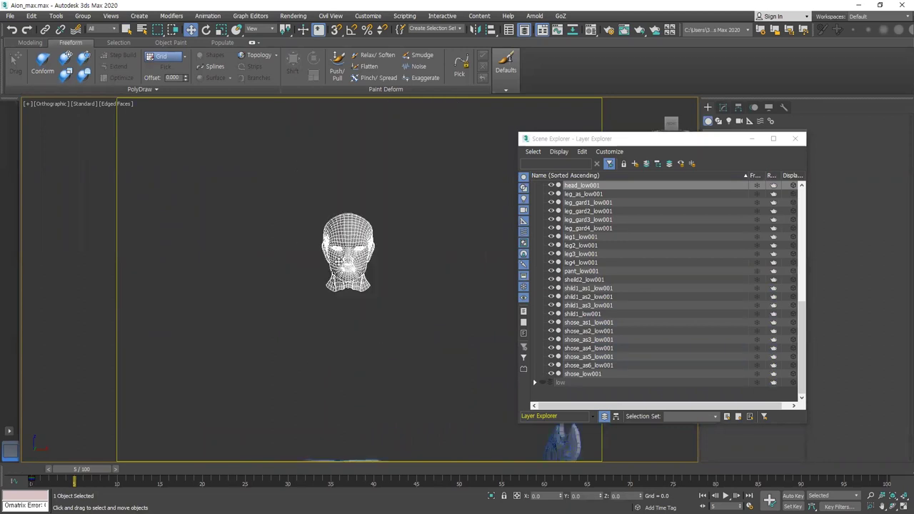
scroll(345, 268, down, 5)
Step: Select the pants mesh and scrub the timeline to frame 3 and back to frame 5 to compare the parts' positions
click(322, 262)
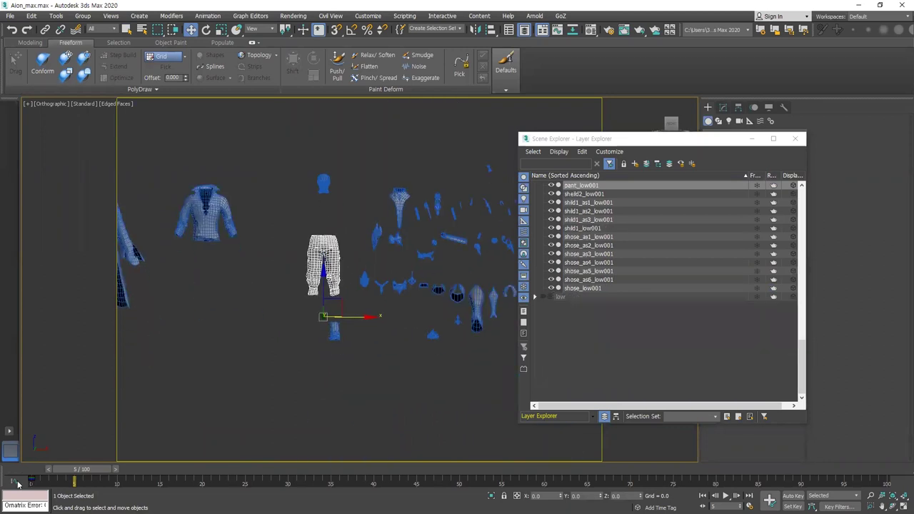
mouse_move(64, 475)
mouse_down()
mouse_move(32, 472)
mouse_move(55, 470)
mouse_up()
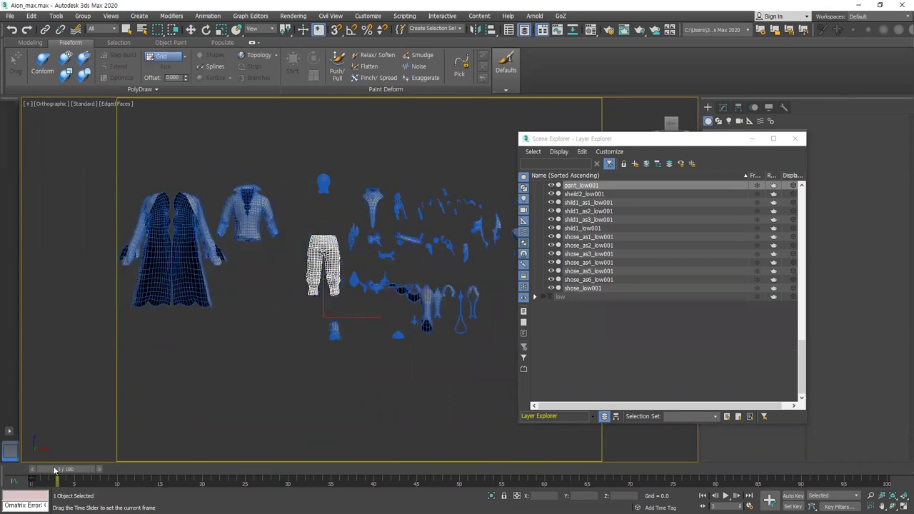
key(w)
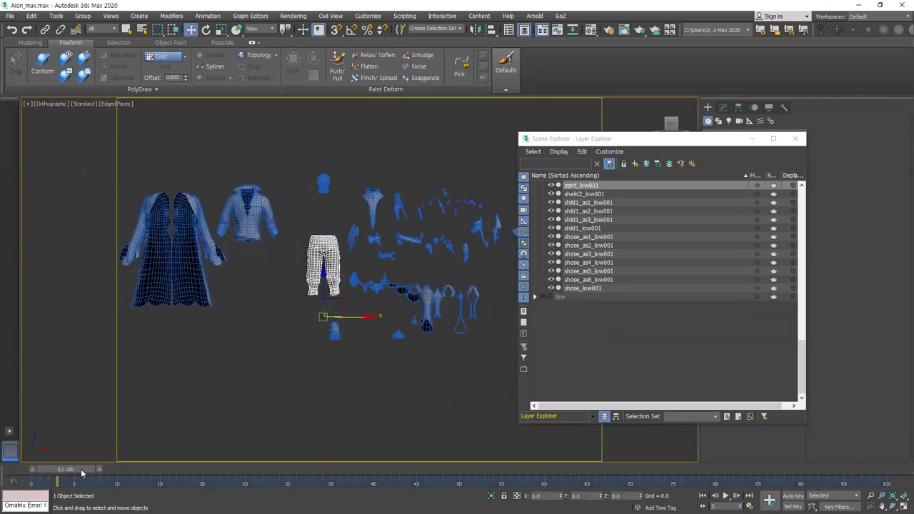
drag(81, 468, 104, 470)
middle_drag(266, 350, 195, 330)
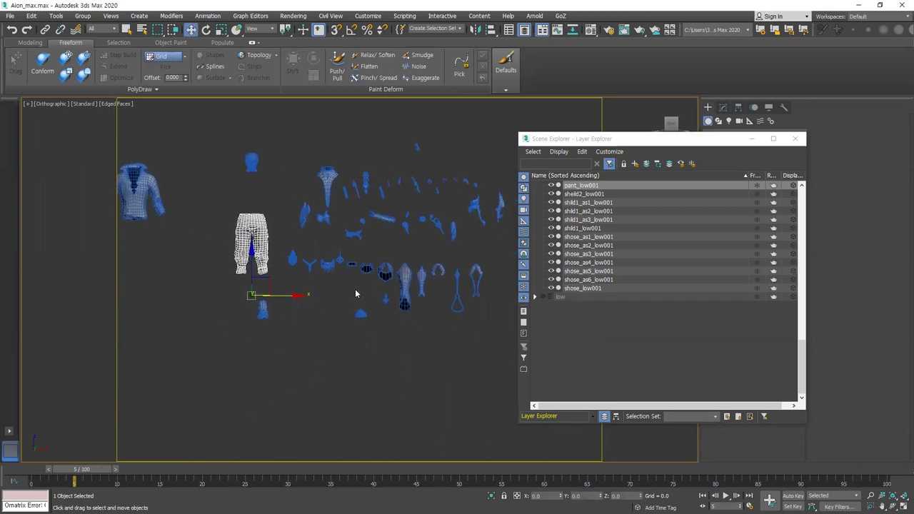
Step: Put the Layer Explorer away and attach all the other Low_Bake objects to the pants mesh using the Attach List
scroll(330, 298, down, 5)
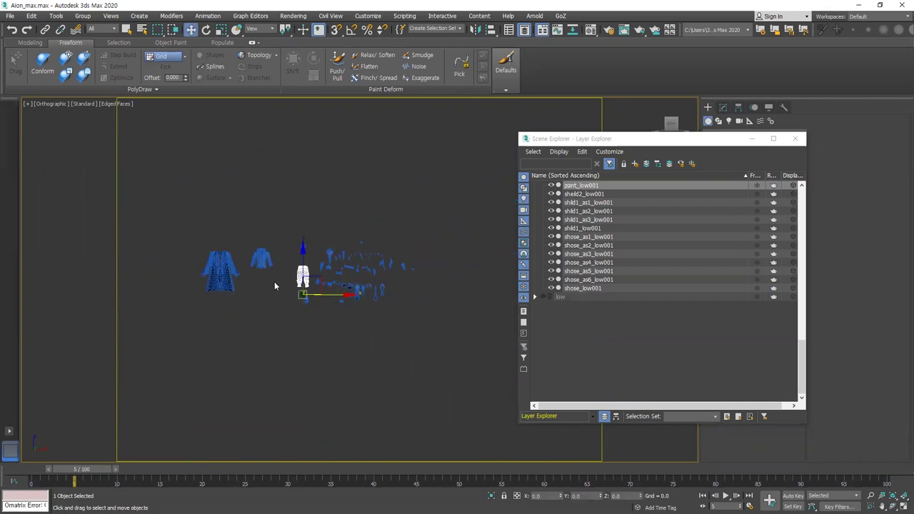
drag(713, 140, 315, 102)
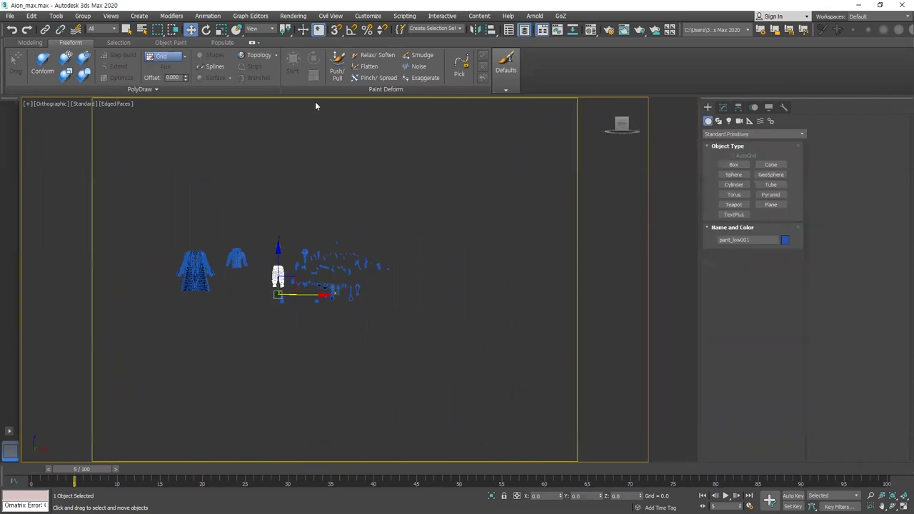
click(724, 108)
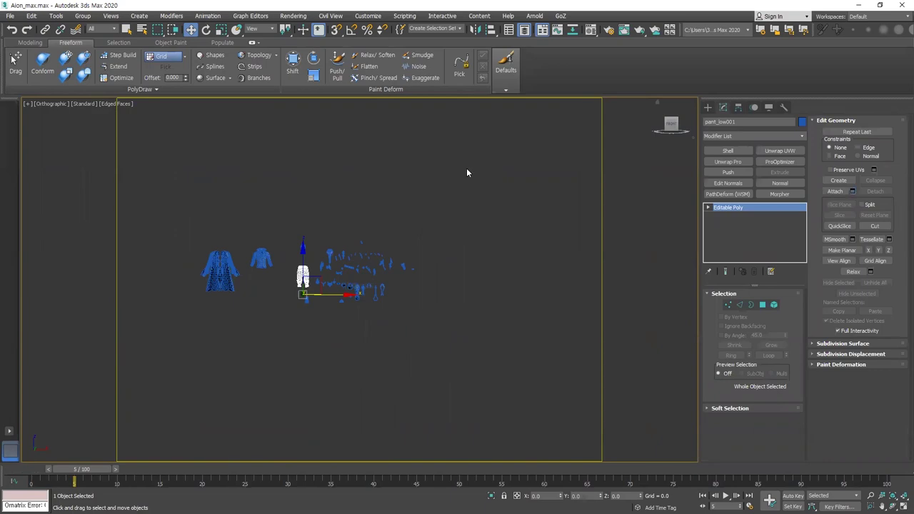
click(365, 268)
key(ctrl+a)
click(476, 427)
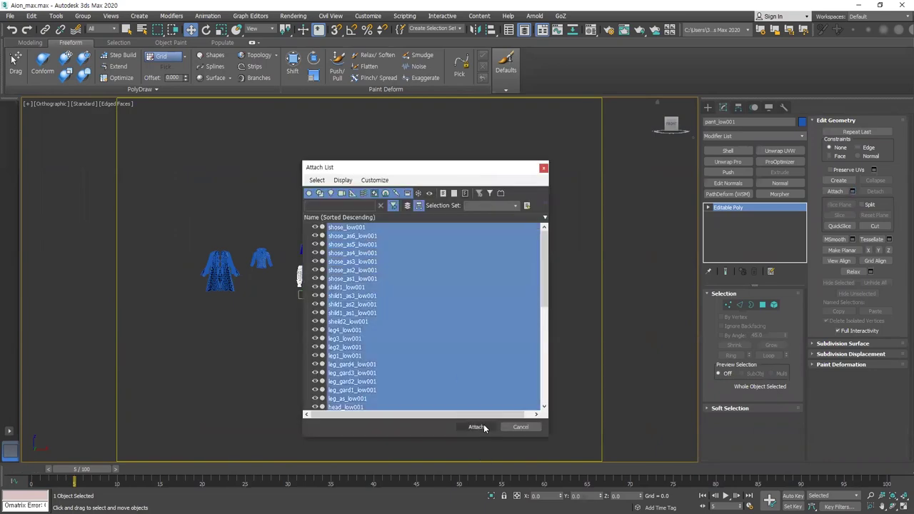
click(482, 427)
Step: Examine the attached mesh at frame 5, with and without its edges displayed
scroll(300, 313, up, 6)
scroll(286, 318, down, 4)
mouse_move(98, 469)
mouse_down()
mouse_move(138, 470)
mouse_move(96, 469)
mouse_up()
key(w)
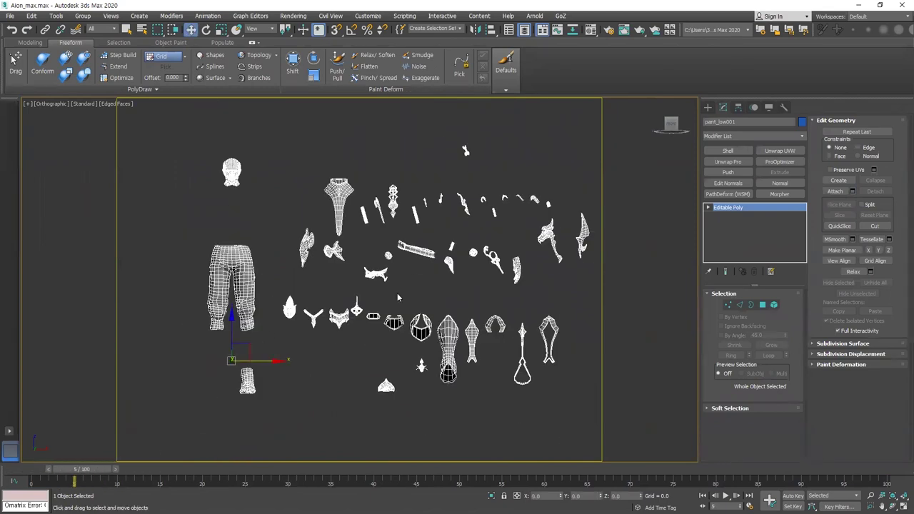
middle_drag(247, 308, 404, 267)
scroll(395, 269, down, 5)
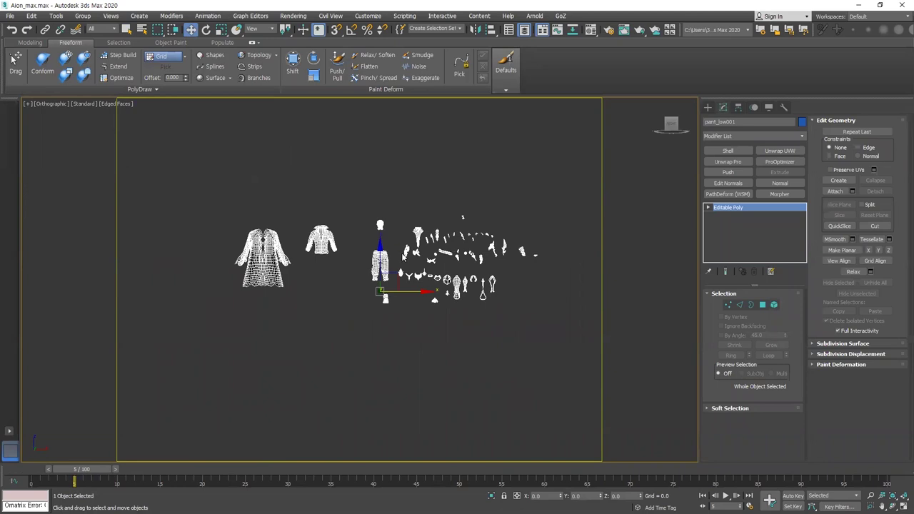
key(F3)
scroll(377, 237, up, 6)
scroll(369, 244, up, 2)
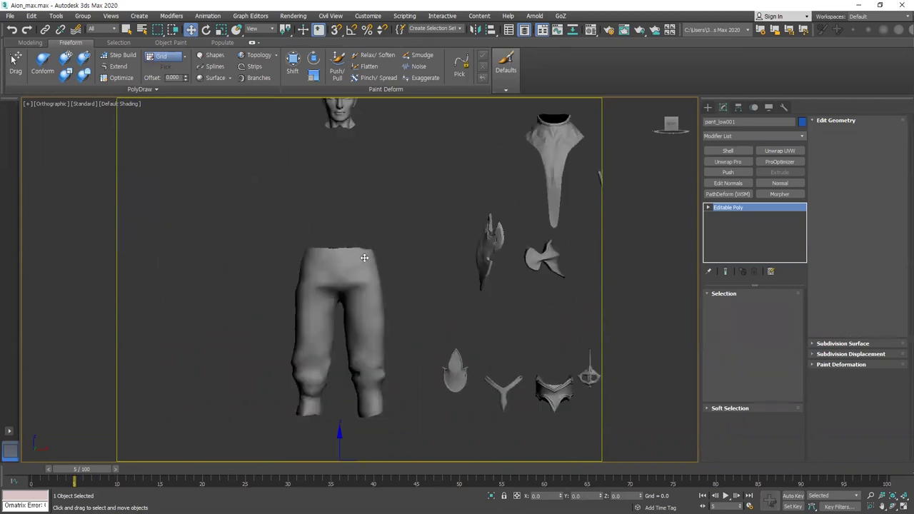
key(F3)
scroll(343, 261, down, 1)
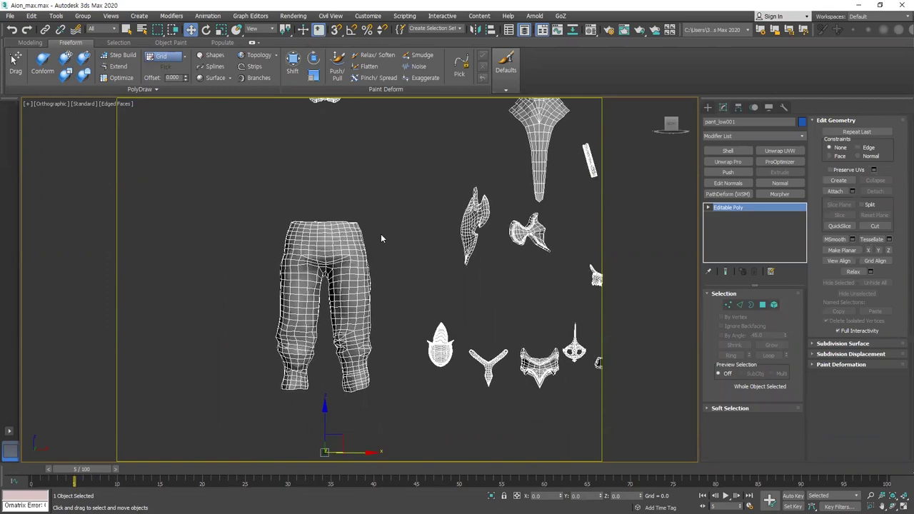
scroll(337, 236, down, 6)
Step: Select all elements of the attached mesh, convert the selection to vertices and invert it to pick only the isolated vertices
key(5)
key(ctrl+a)
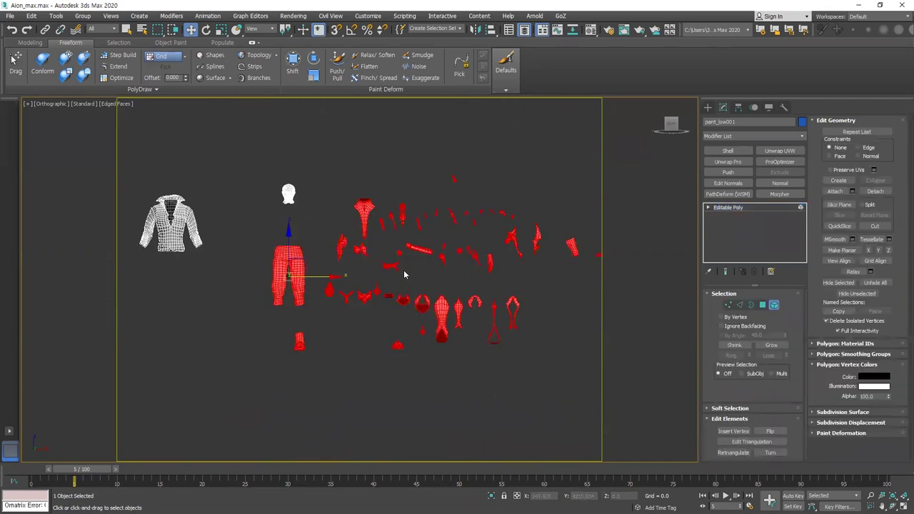
key(ctrl+a)
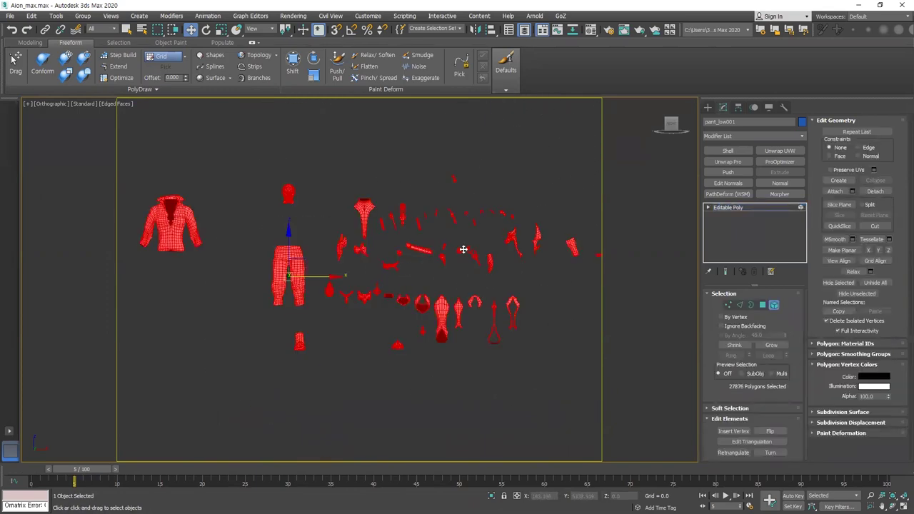
click(530, 309)
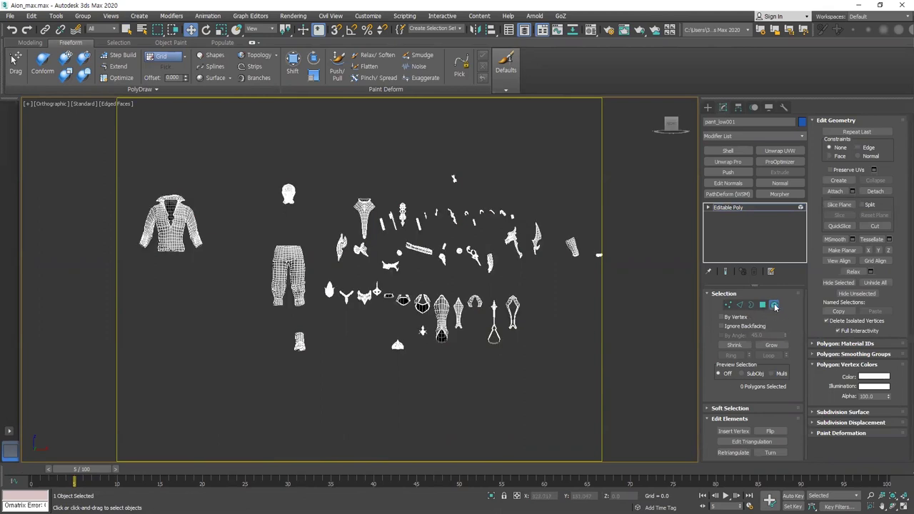
key(ctrl+a)
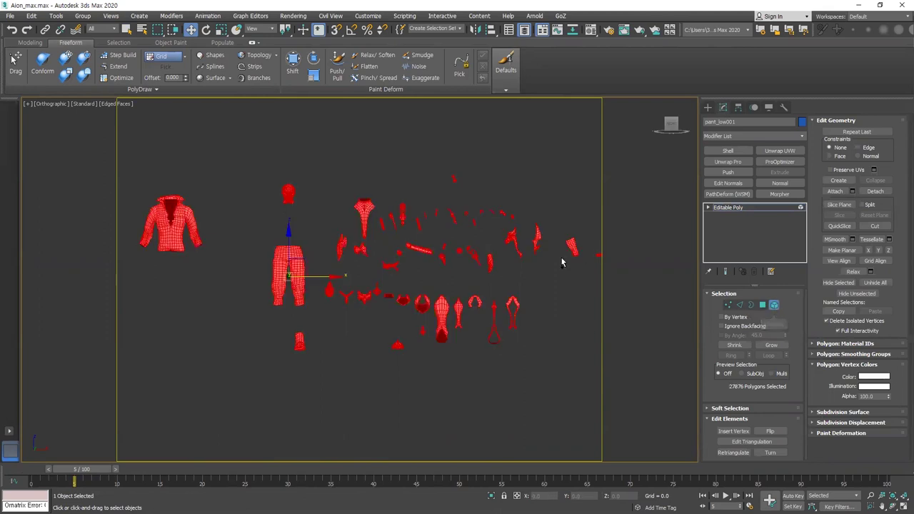
click(728, 305)
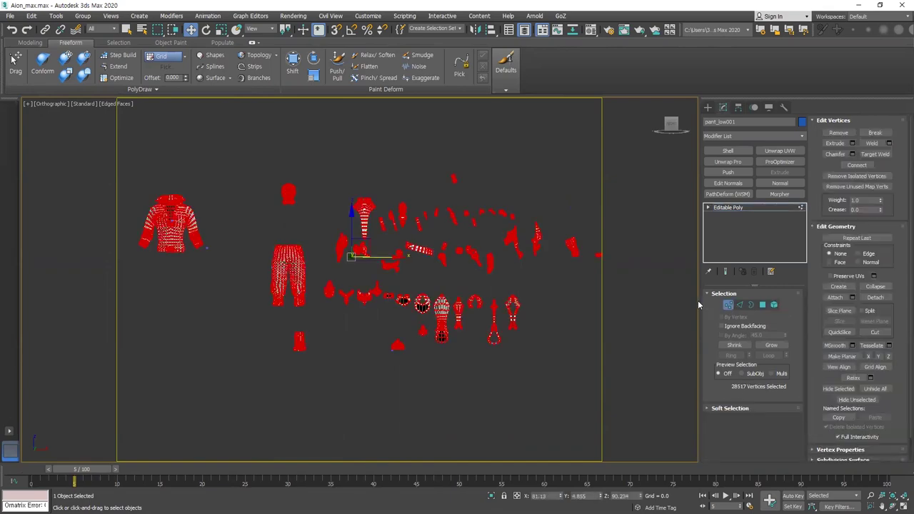
key(ctrl+i)
Step: Examine where the isolated vertices lie around the shirt, pants and other parts of the attached mesh
scroll(177, 227, up, 6)
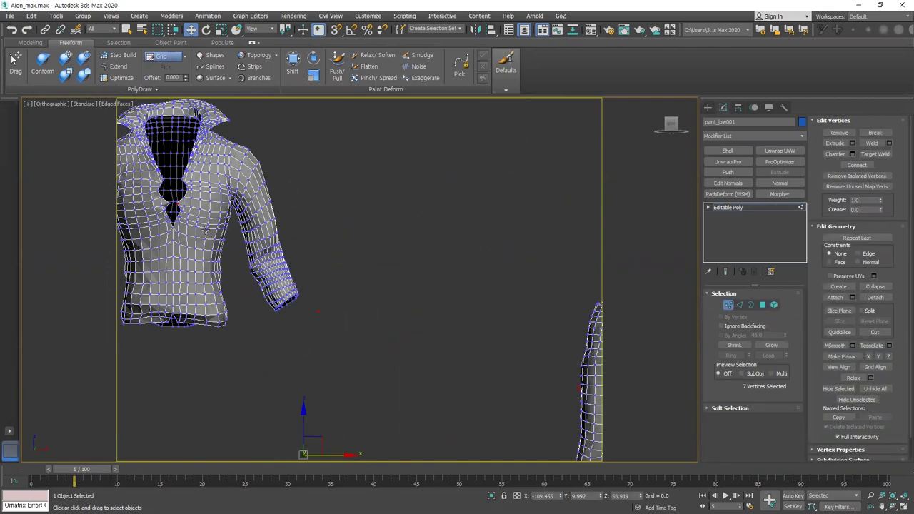
middle_drag(295, 305, 273, 193)
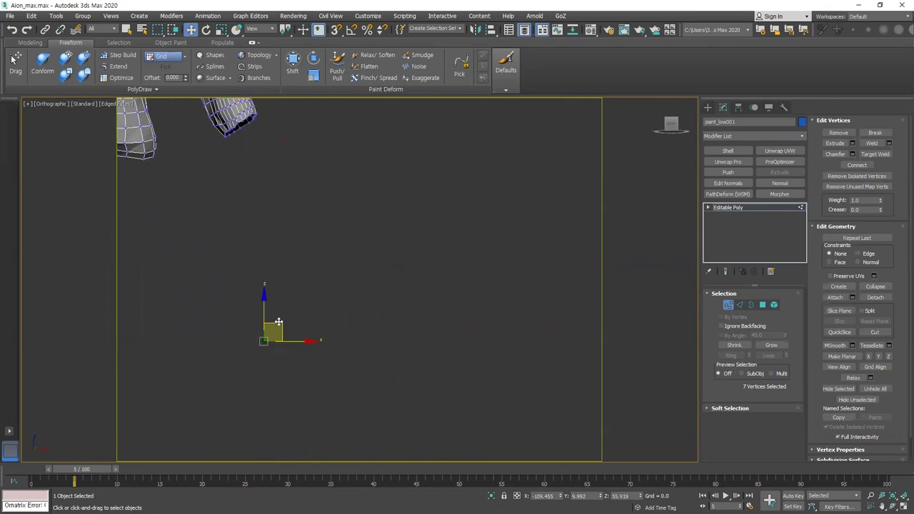
scroll(308, 352, down, 5)
middle_drag(253, 280, 311, 327)
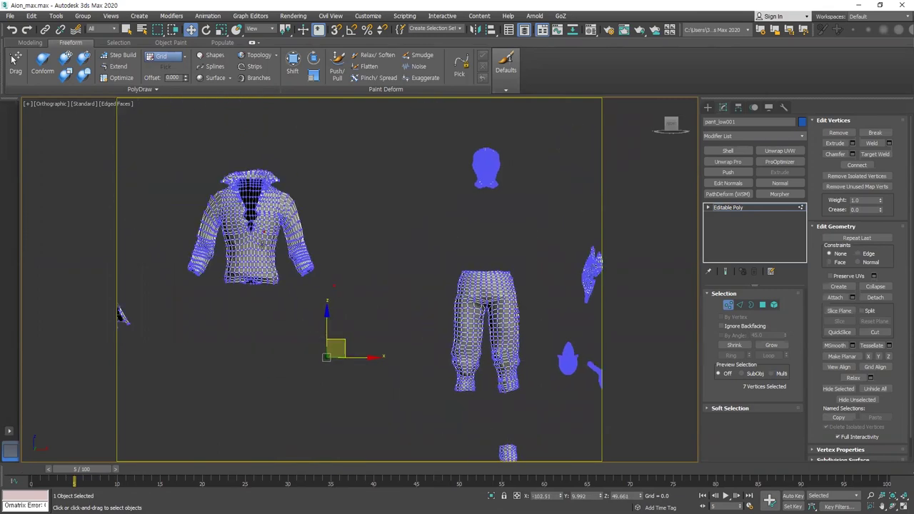
scroll(256, 231, up, 4)
scroll(291, 254, down, 5)
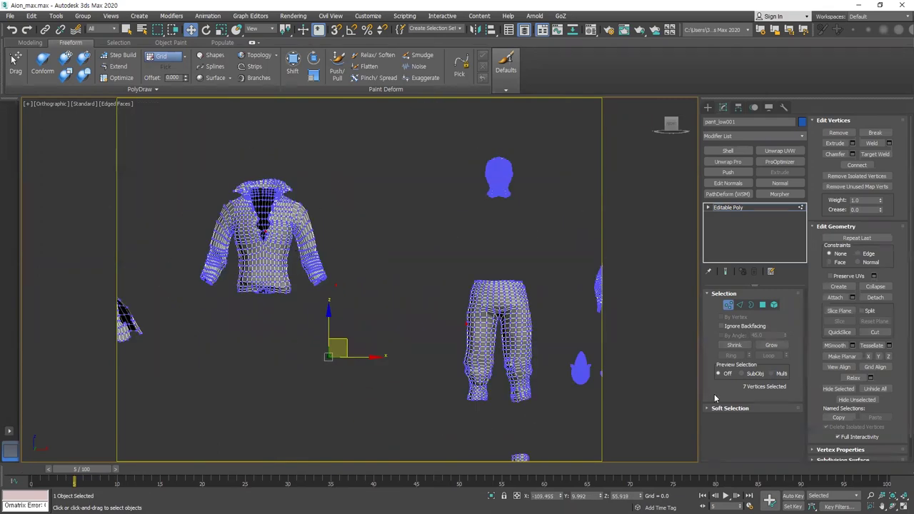
scroll(398, 290, down, 6)
scroll(514, 337, up, 5)
scroll(367, 331, up, 5)
scroll(298, 377, up, 7)
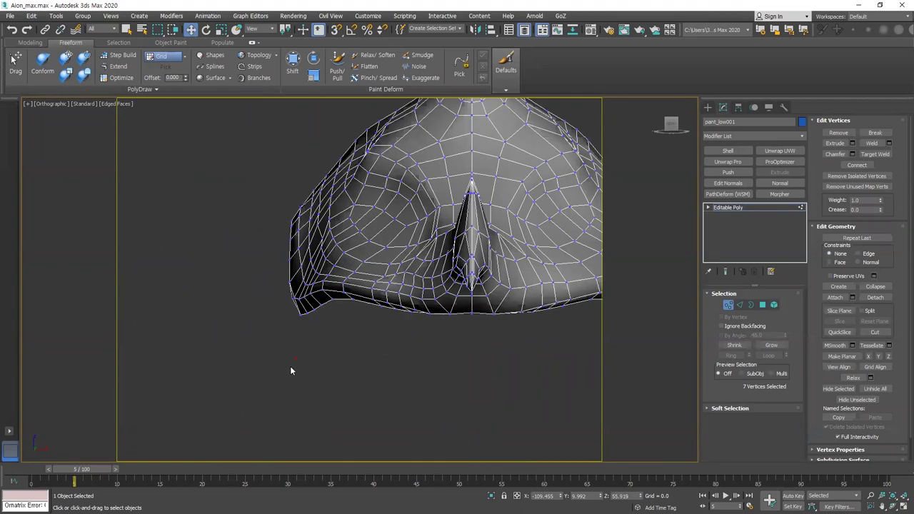
Step: Inspect the isolated vertices beside the pants and around the shirt cuff at close range
scroll(311, 357, down, 3)
scroll(311, 361, down, 10)
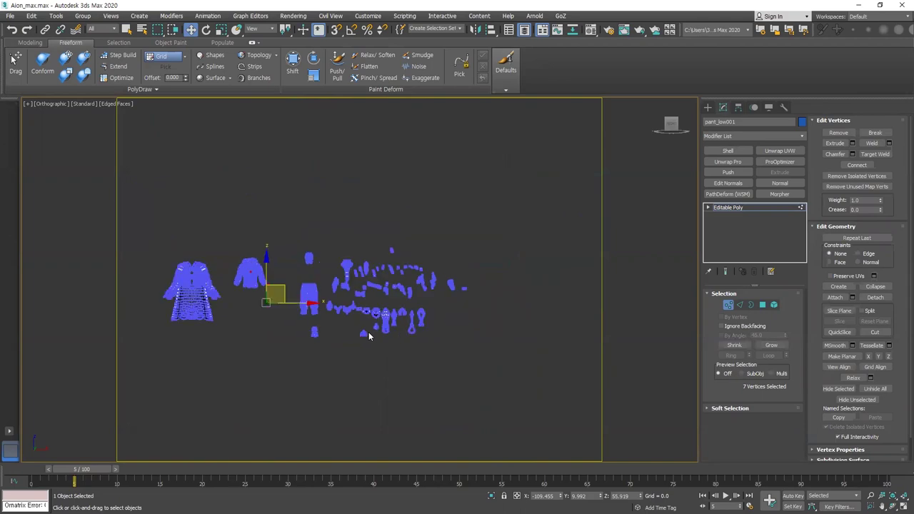
scroll(306, 294, up, 5)
scroll(383, 295, up, 10)
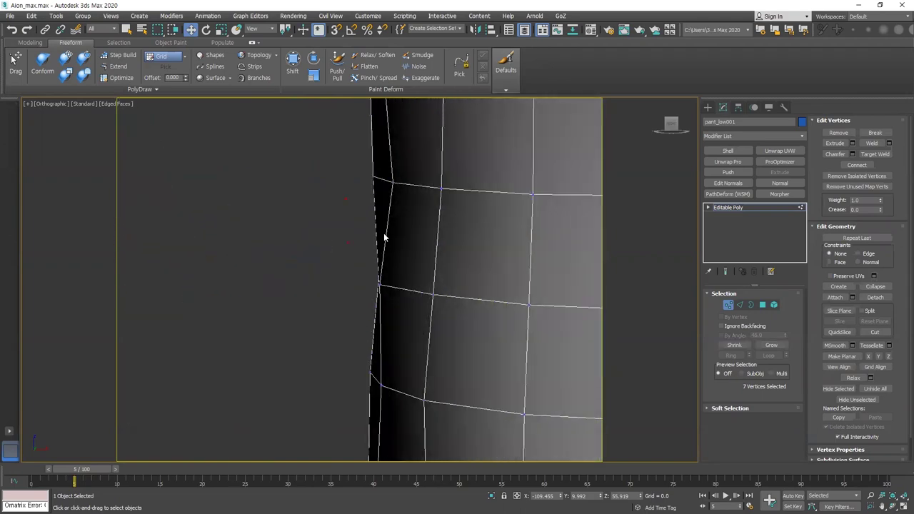
scroll(357, 249, down, 8)
middle_drag(393, 254, 476, 286)
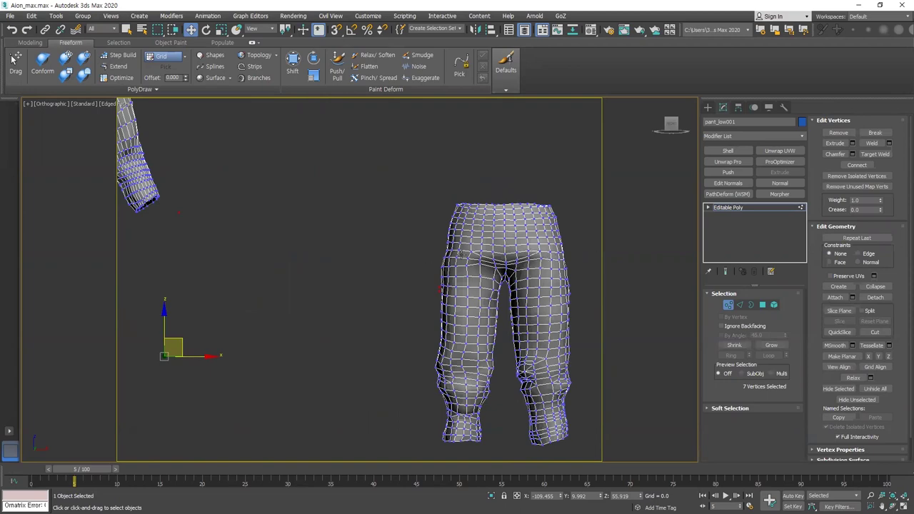
scroll(438, 272, down, 5)
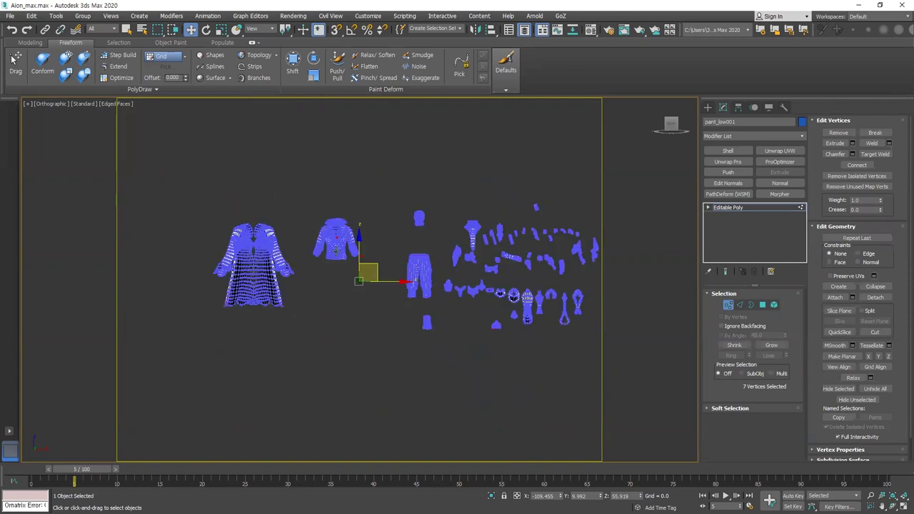
scroll(377, 233, up, 4)
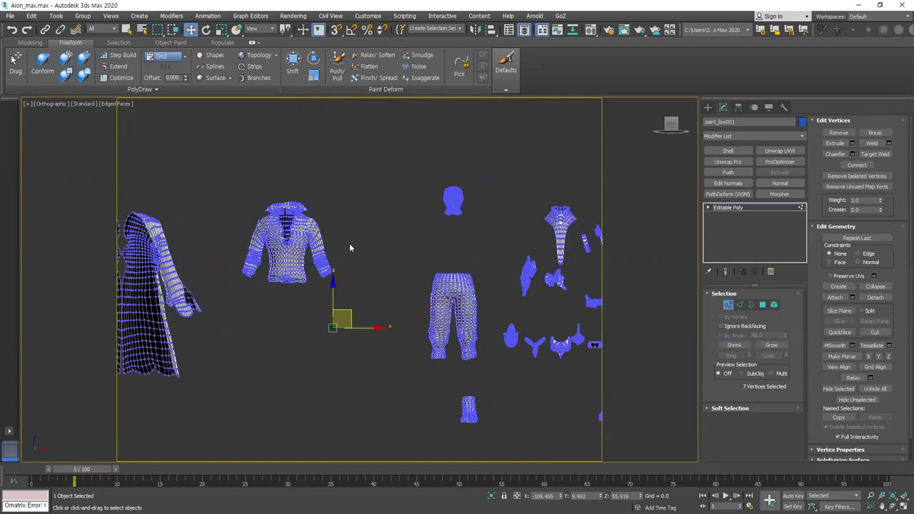
scroll(409, 287, up, 5)
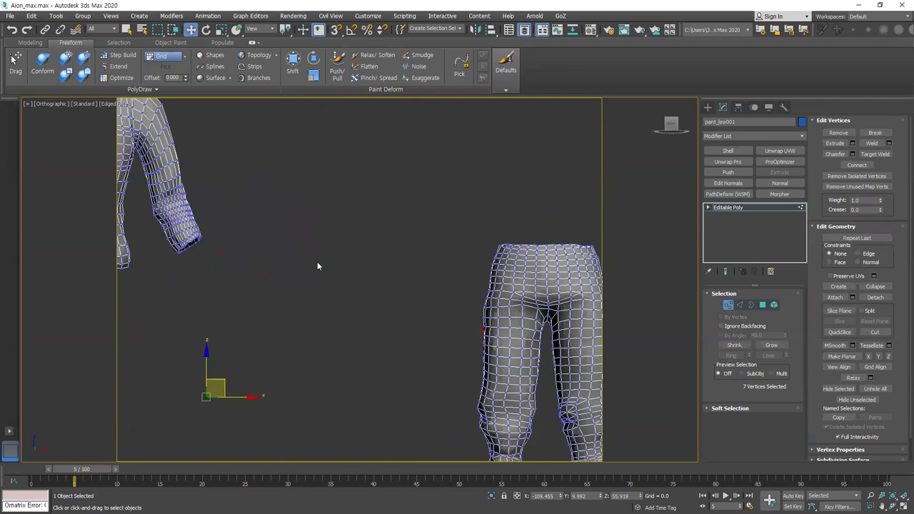
scroll(318, 266, down, 3)
Step: Examine the surroundings of the small pointed armour ornaments and the shirt for isolated vertices
middle_drag(442, 298, 245, 238)
middle_drag(419, 281, 188, 239)
middle_drag(361, 276, 496, 330)
scroll(375, 250, up, 8)
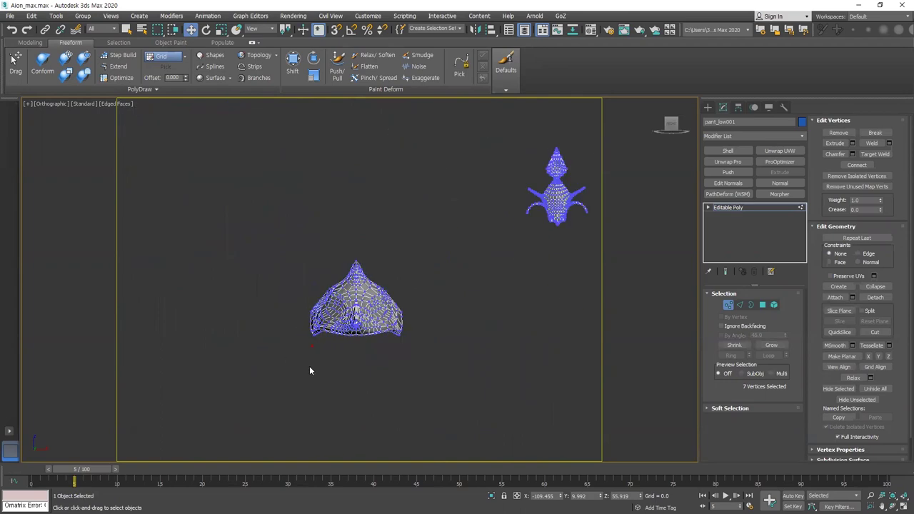
scroll(272, 338, down, 5)
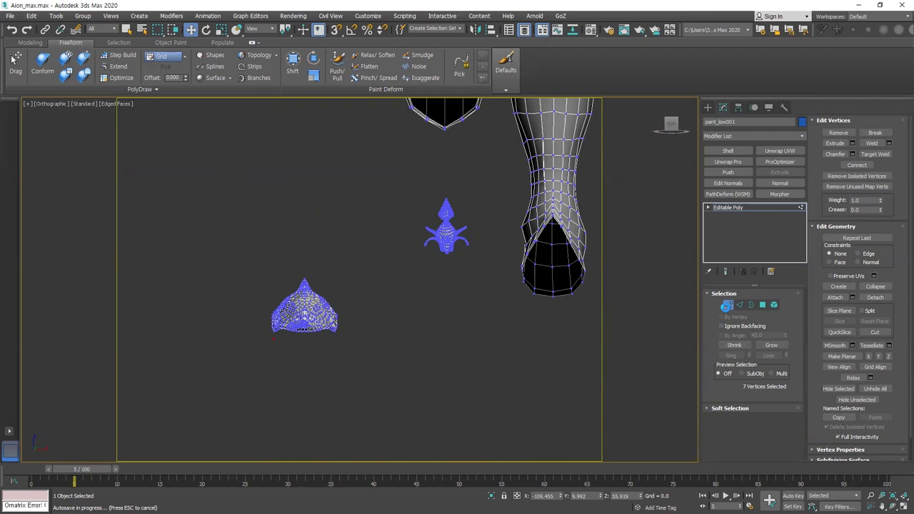
scroll(728, 310, down, 2)
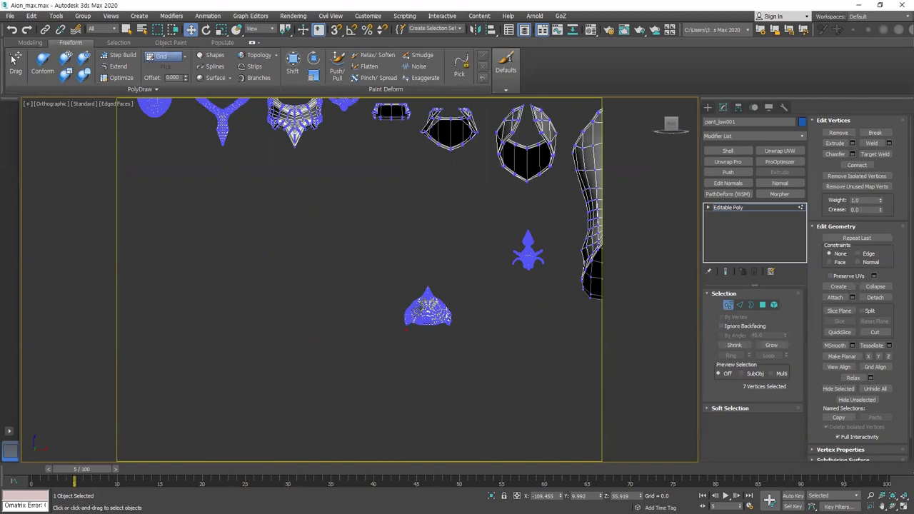
scroll(375, 310, down, 5)
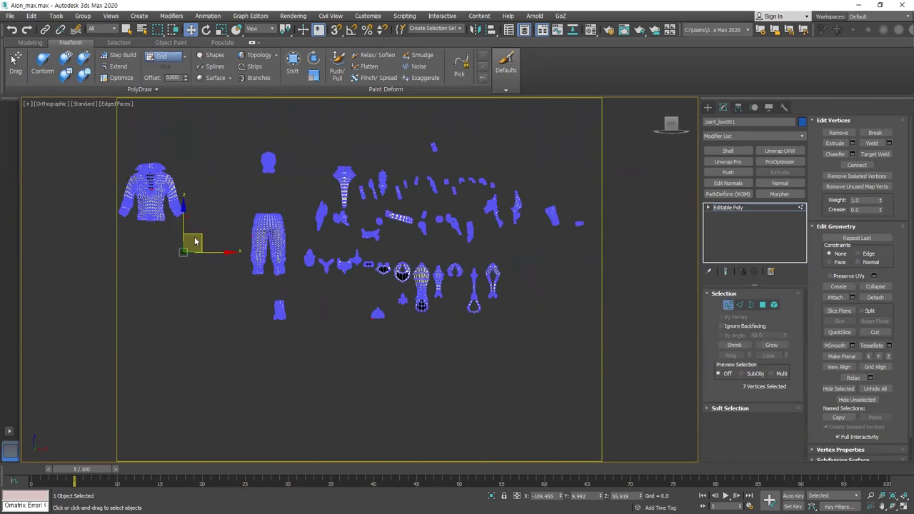
key(alt+q)
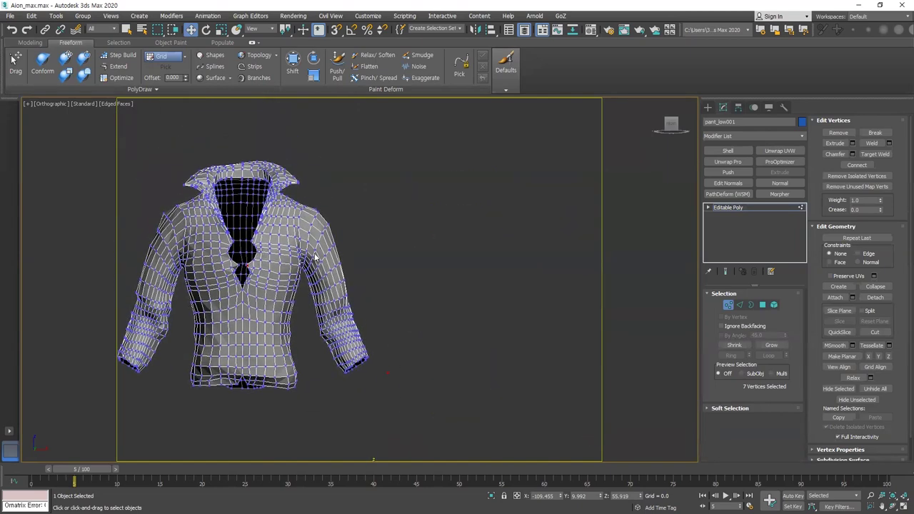
Step: Move the isolated vertices downward, away from the mesh parts, and undo the move
scroll(321, 350, down, 6)
middle_drag(330, 315, 343, 254)
drag(345, 359, 345, 365)
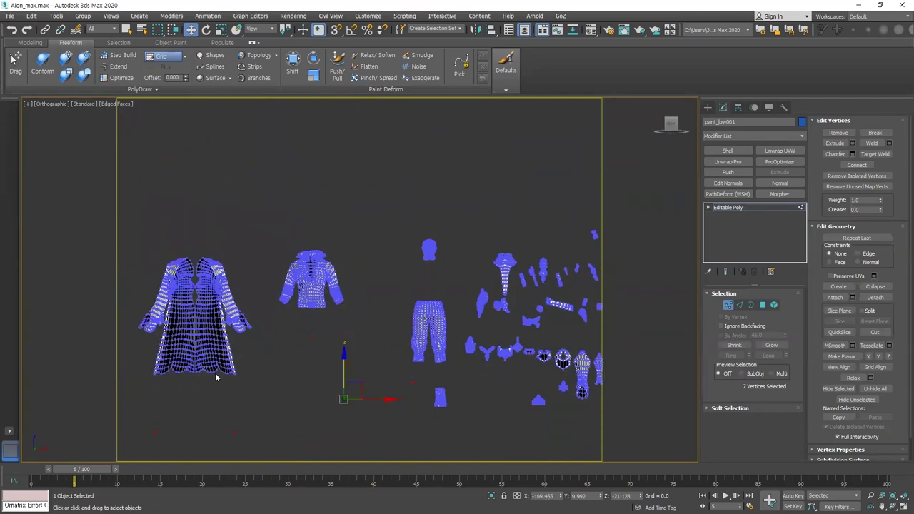
middle_drag(280, 393, 307, 259)
key(ctrl+z)
middle_drag(347, 236, 286, 234)
Step: Clear the vertex selection, leave vertex editing and hide the attached mesh
click(416, 214)
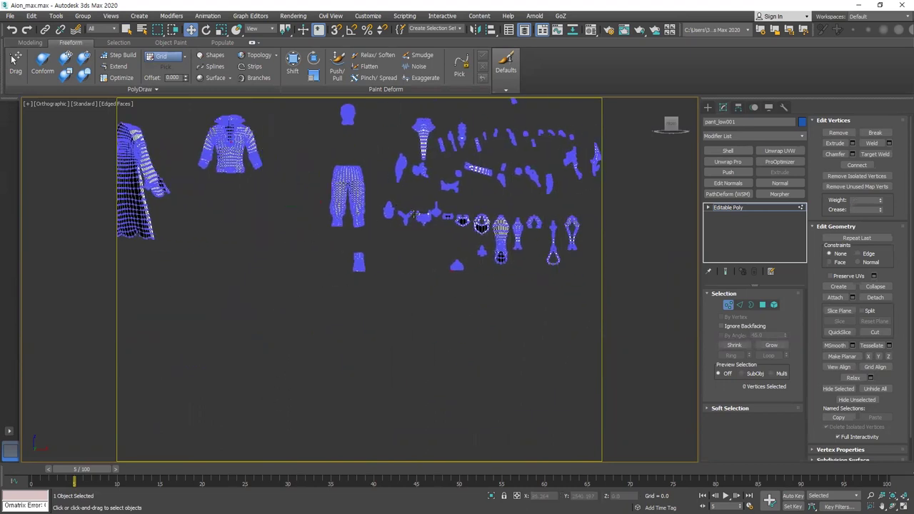
middle_drag(335, 186, 363, 258)
right_click(396, 217)
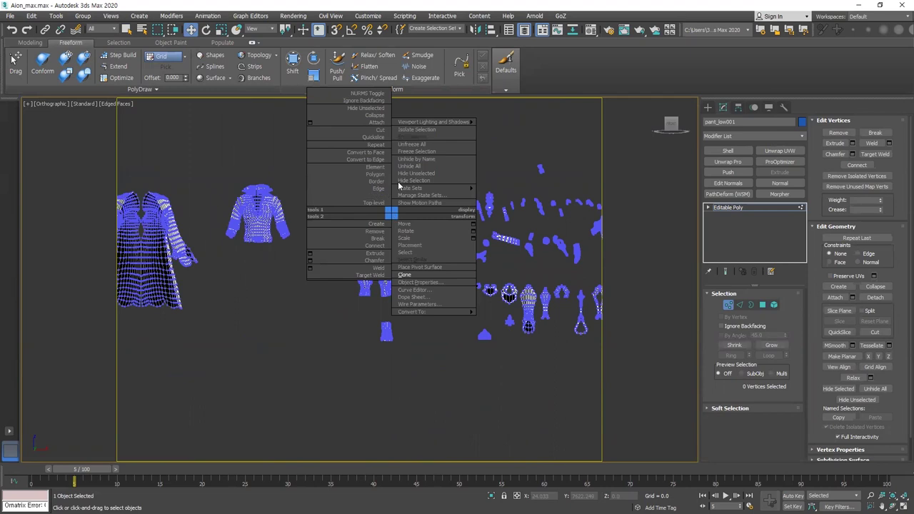
click(417, 176)
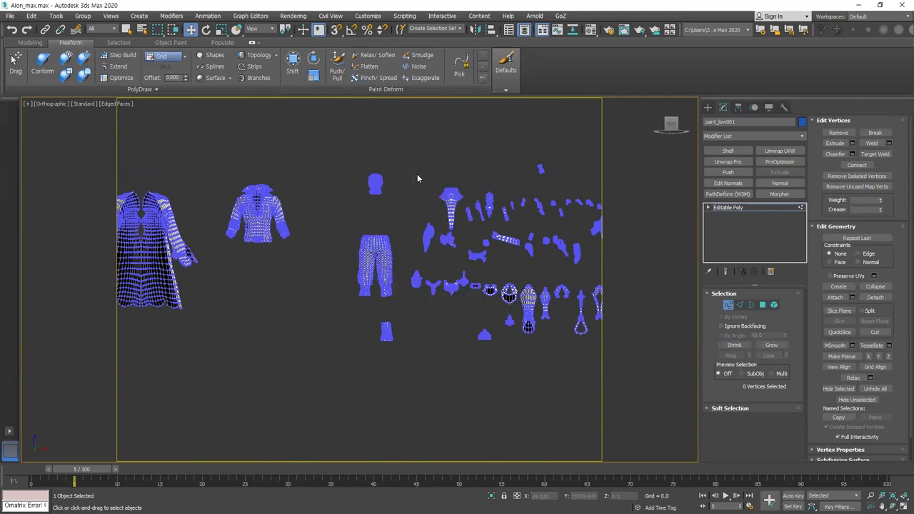
click(708, 107)
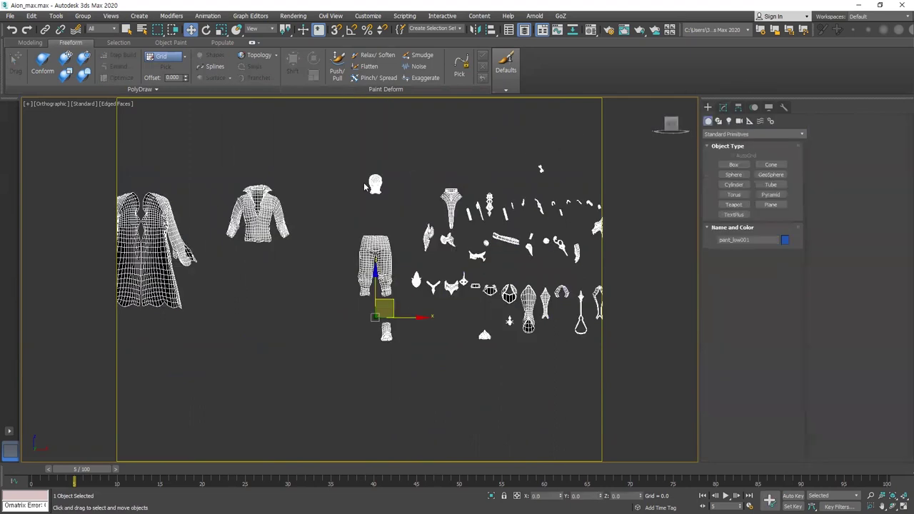
right_click(364, 182)
click(389, 162)
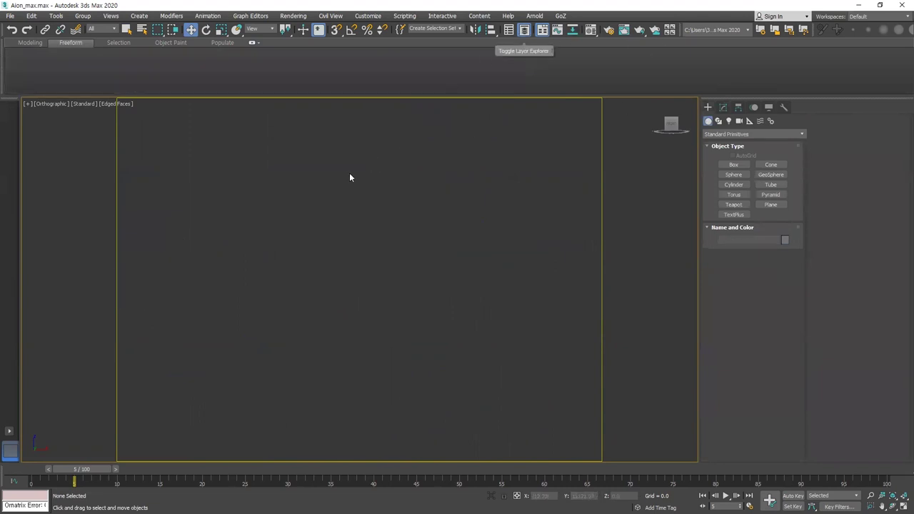
Step: Float the Layer Explorer over the viewport and widen it to show the full layer names
double_click(678, 190)
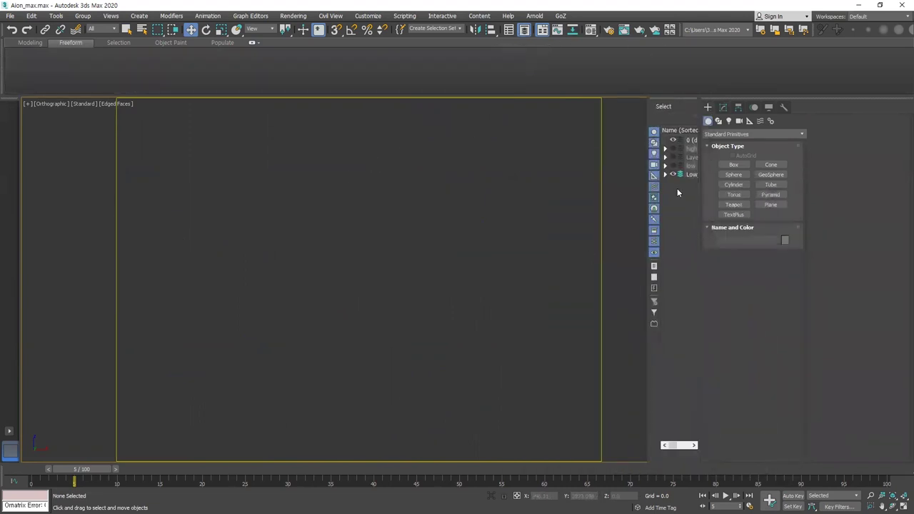
drag(663, 107, 449, 156)
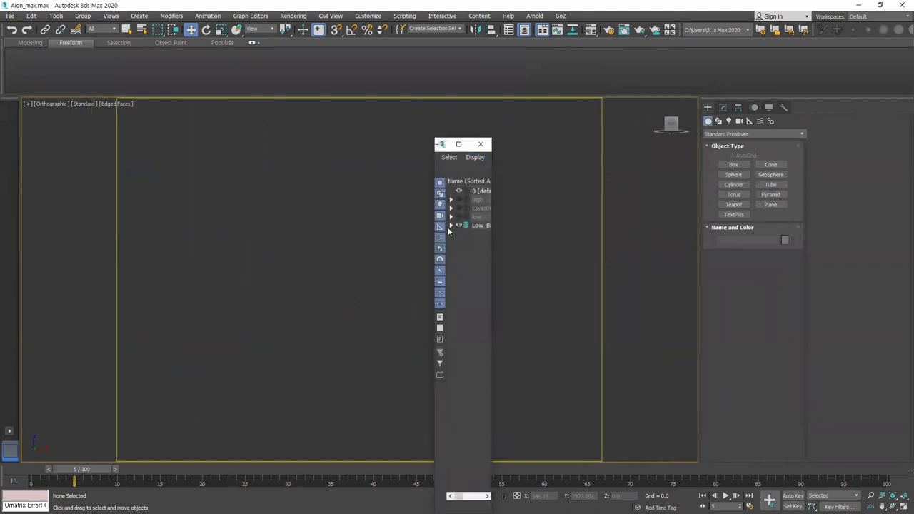
drag(434, 224, 285, 225)
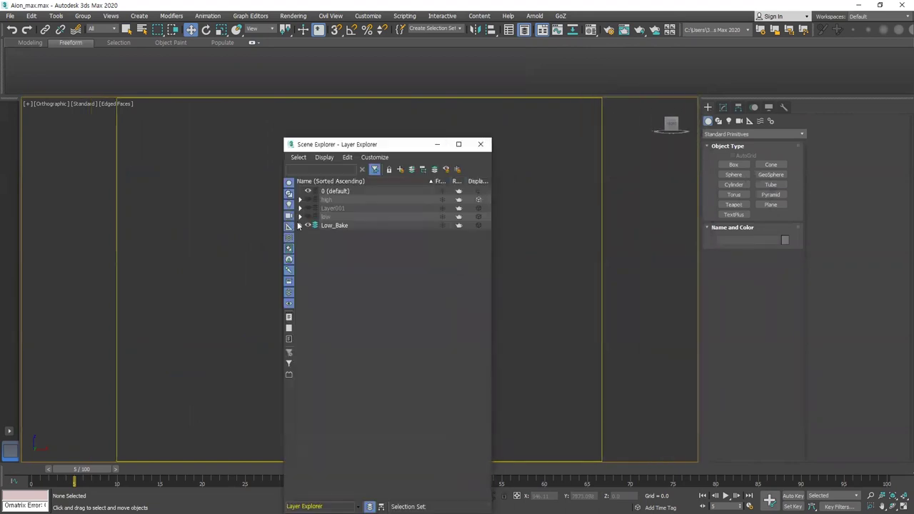
Step: Hide the Low_Bake layer, show Layer001 and place the Layer Explorer clear of the character
click(307, 226)
click(308, 218)
click(308, 217)
click(308, 208)
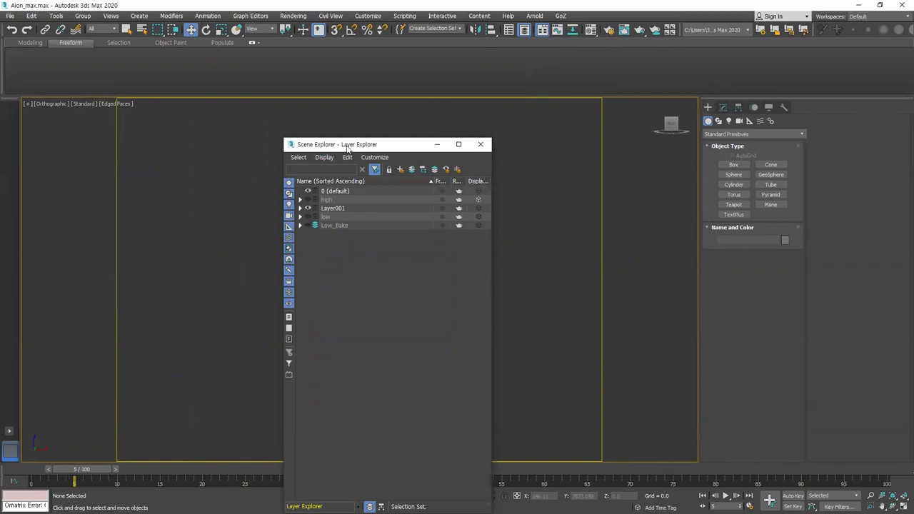
drag(348, 147, 531, 141)
Step: Check pant_org for isolated vertices by selecting all its elements, converting to vertices and inverting the selection
scroll(371, 238, up, 6)
click(382, 236)
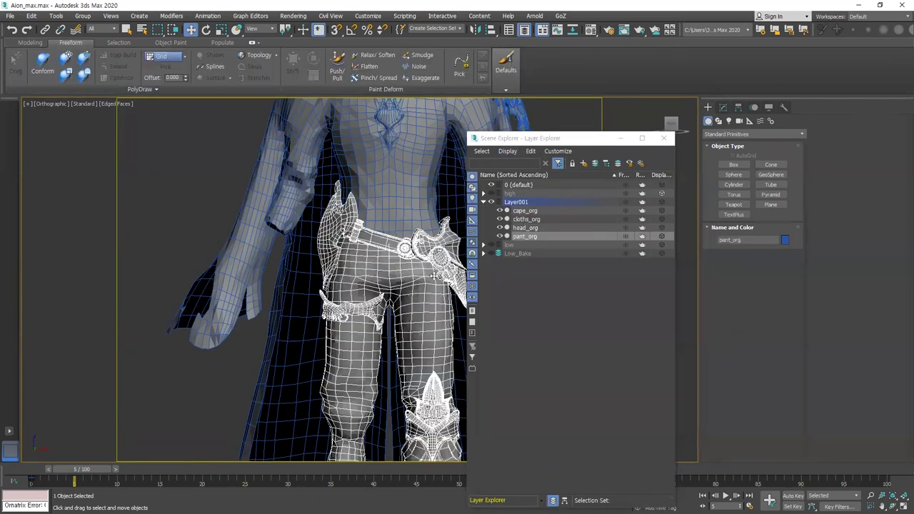
middle_drag(465, 305, 321, 231)
middle_drag(262, 285, 278, 226)
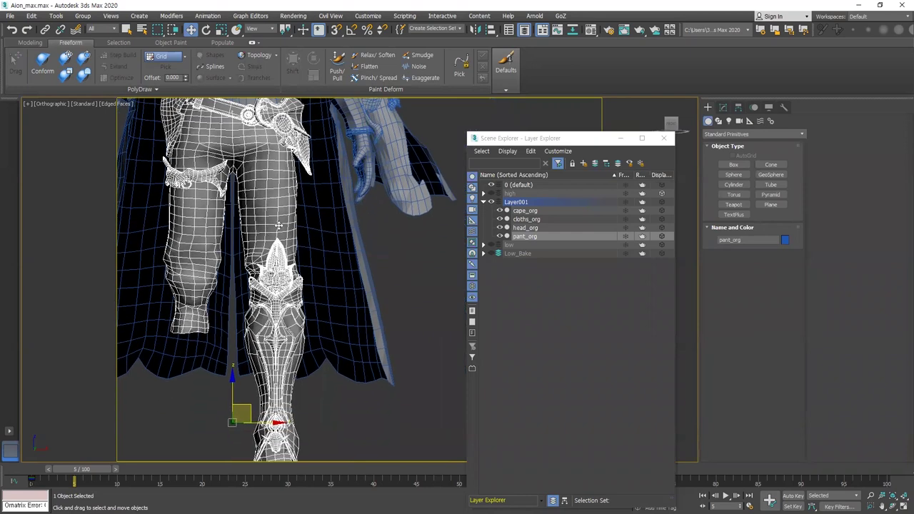
key(5)
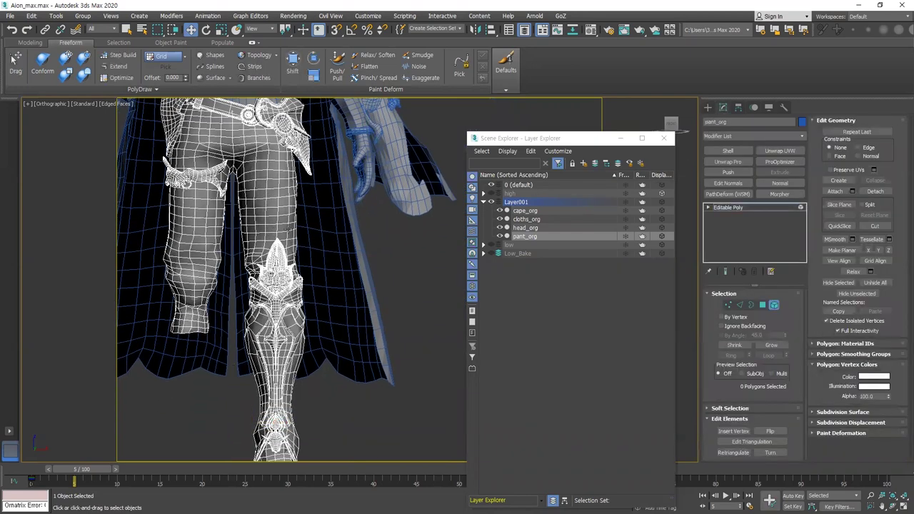
click(288, 229)
scroll(277, 230, down, 5)
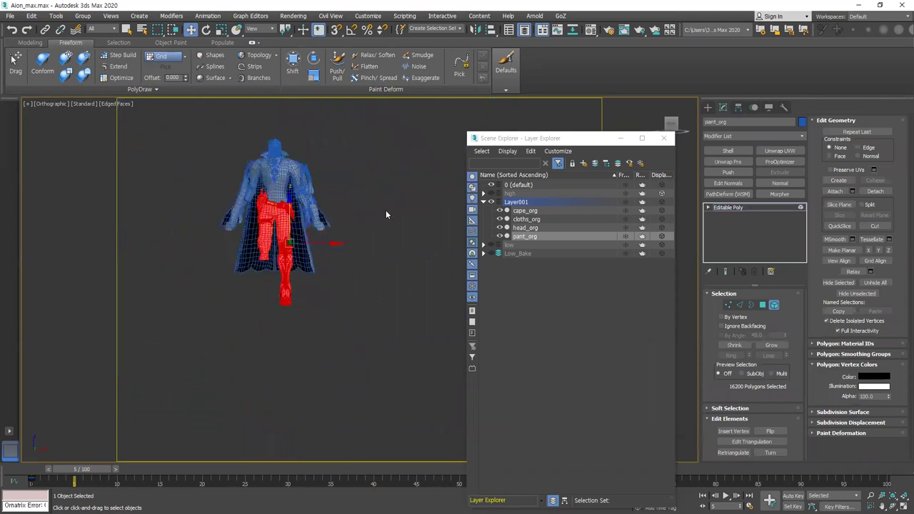
click(729, 305)
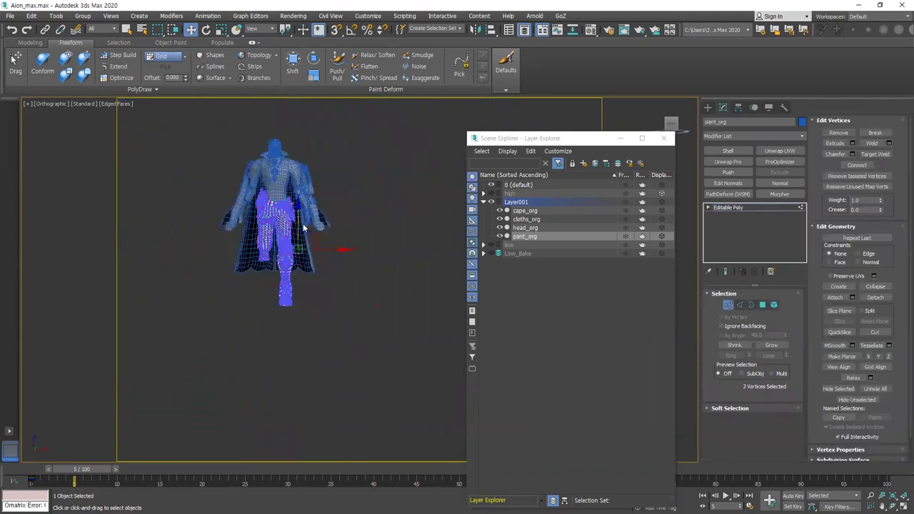
scroll(336, 295, up, 3)
middle_drag(385, 321, 433, 415)
click(433, 414)
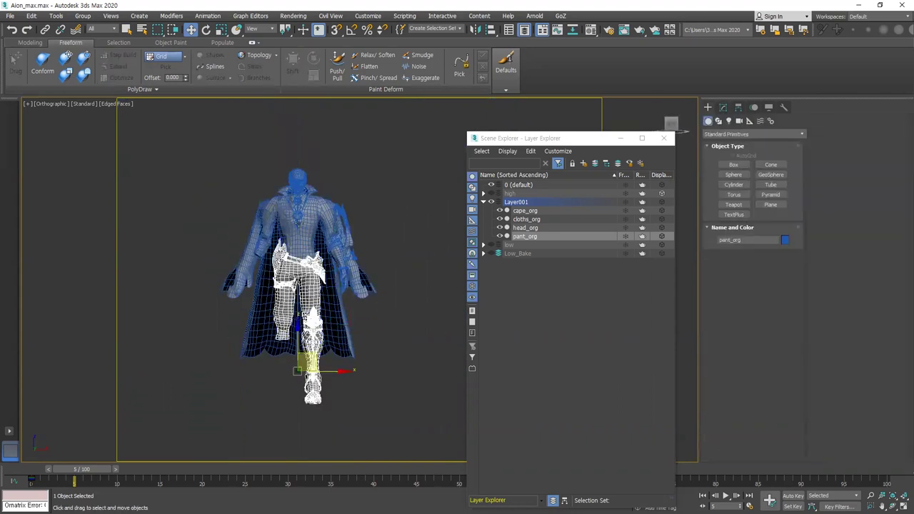
Step: Check cloths_org for isolated vertices by selecting all its elements, converting to vertices and inverting the selection
click(300, 223)
click(723, 107)
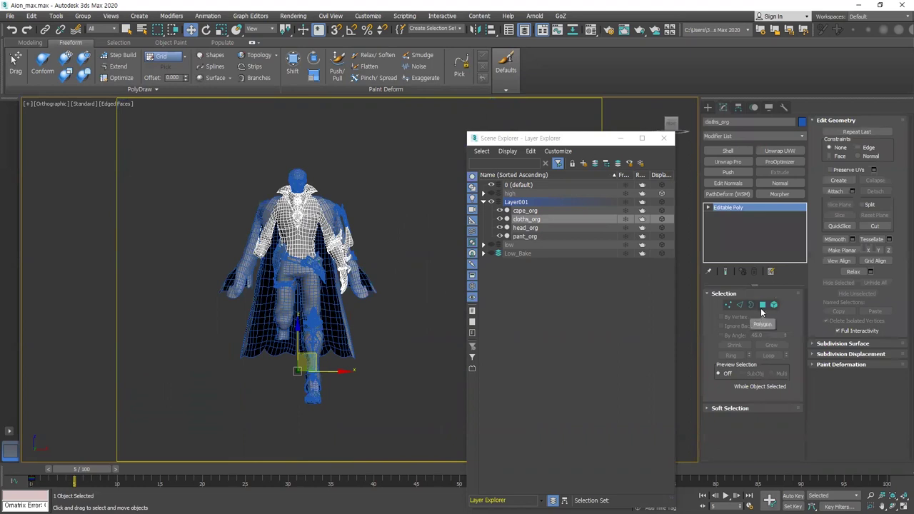
key(ctrl+a)
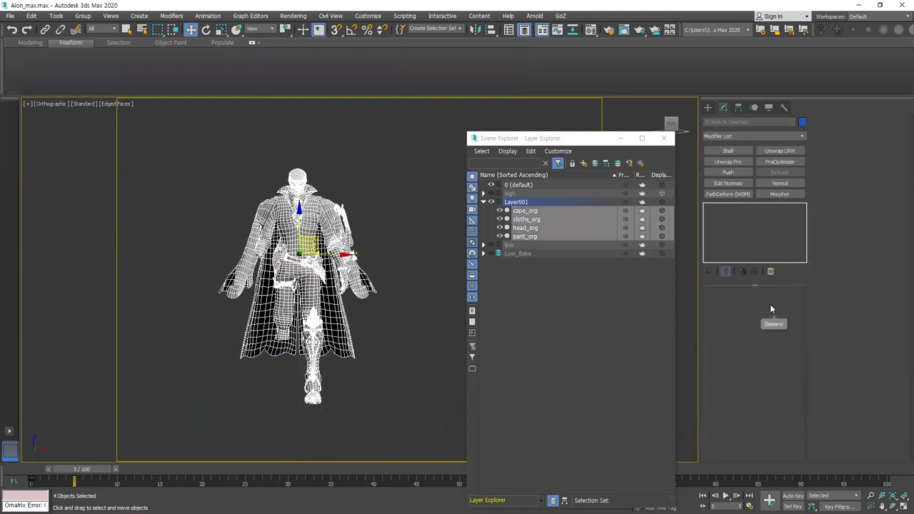
key(ctrl+z)
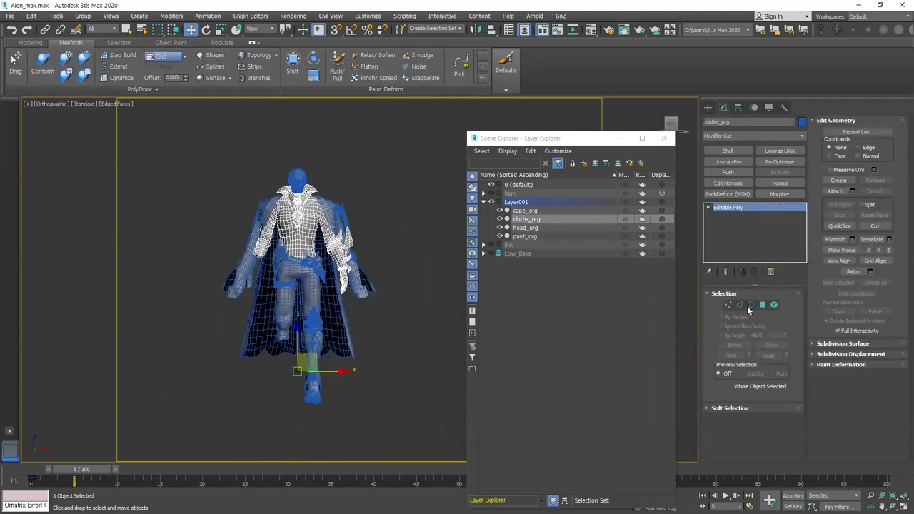
click(774, 305)
key(ctrl+a)
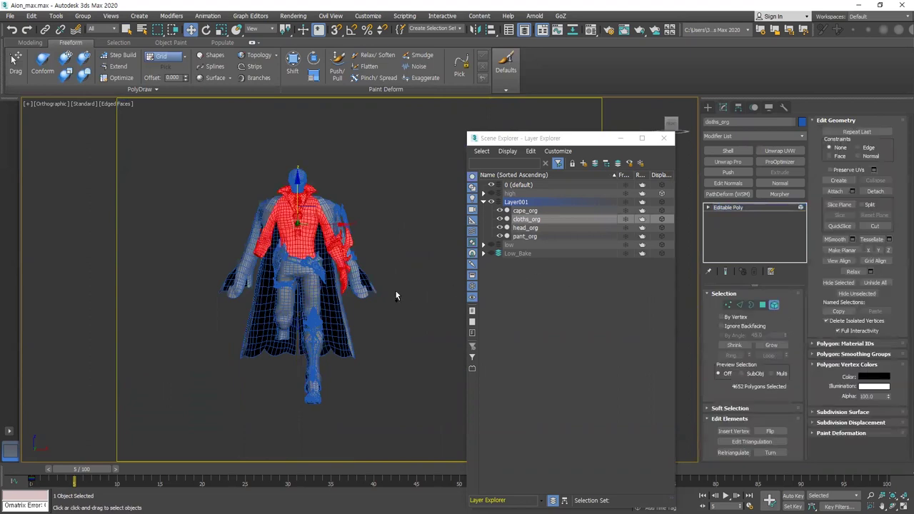
click(728, 305)
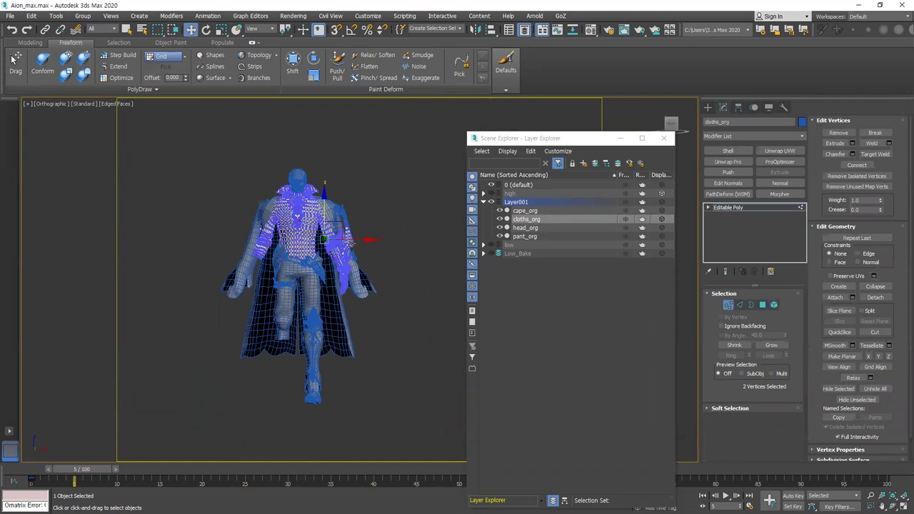
click(708, 107)
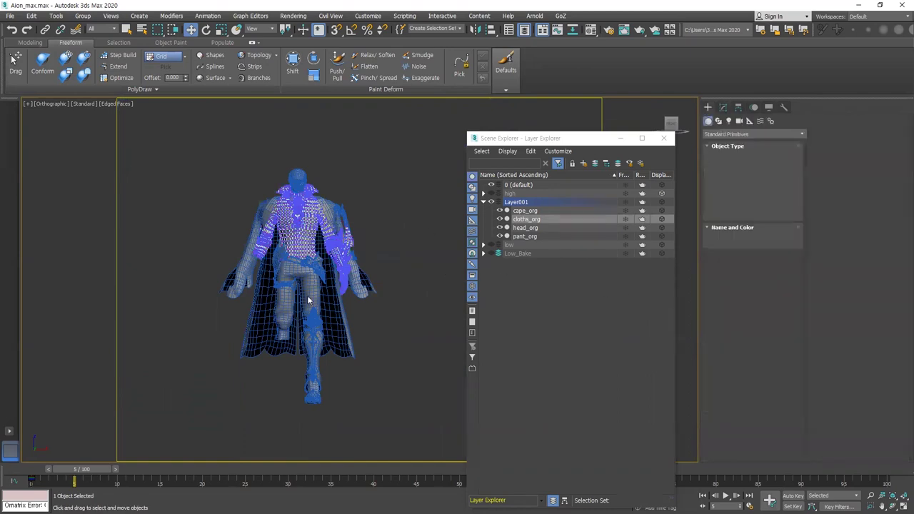
Step: Check cape_org for isolated vertices by selecting all its elements, converting to vertices and inverting the selection
click(309, 300)
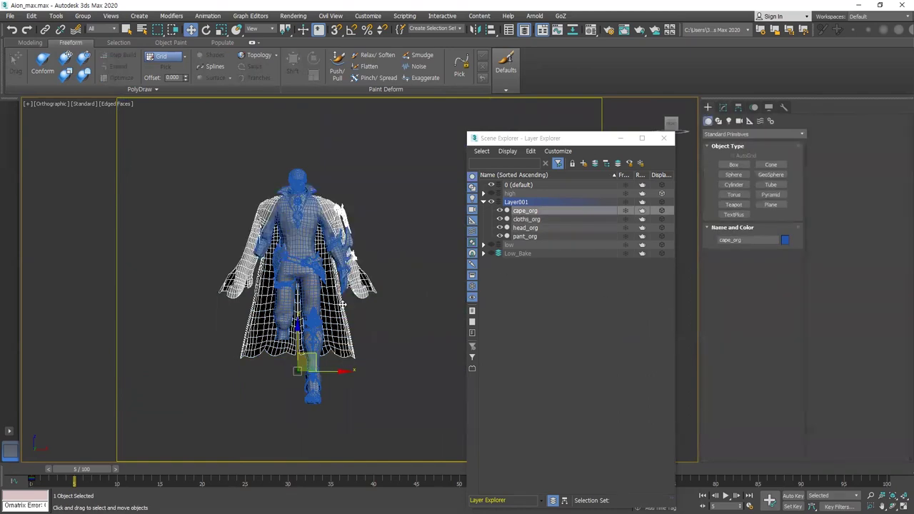
scroll(343, 304, up, 5)
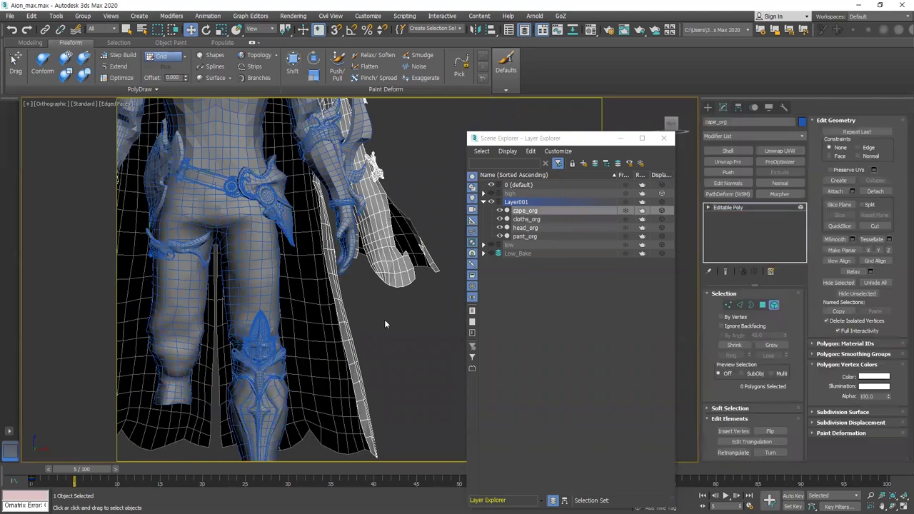
click(317, 329)
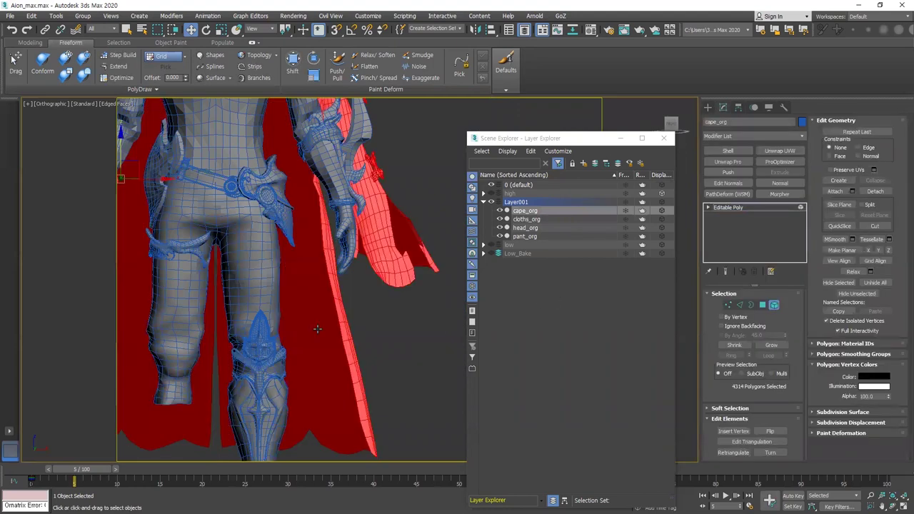
click(725, 306)
click(364, 325)
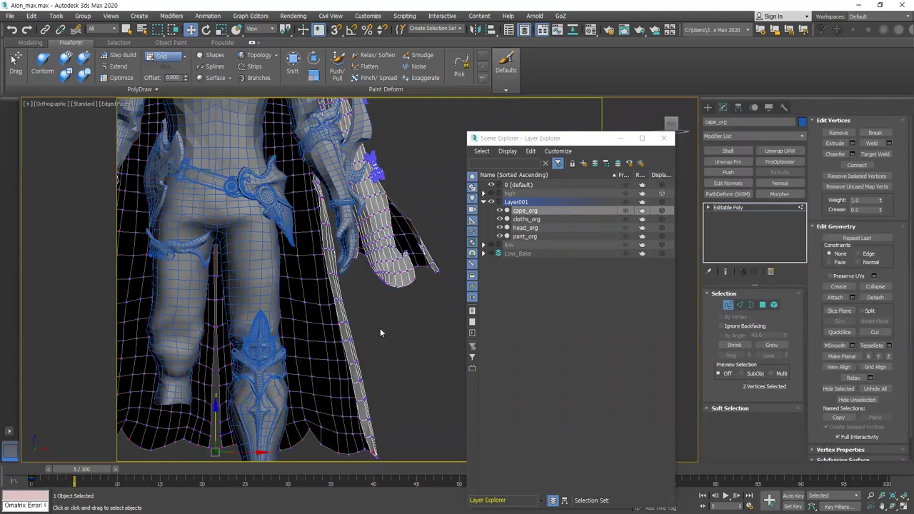
scroll(378, 328, down, 10)
click(378, 328)
scroll(386, 310, up, 10)
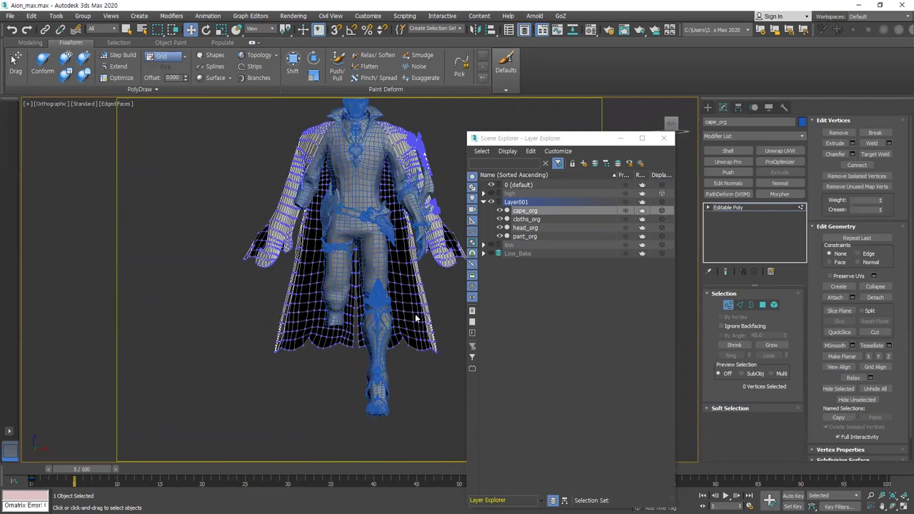
Step: Collapse and hide Layer001, show the low layer and display its parts with edged faces
click(483, 202)
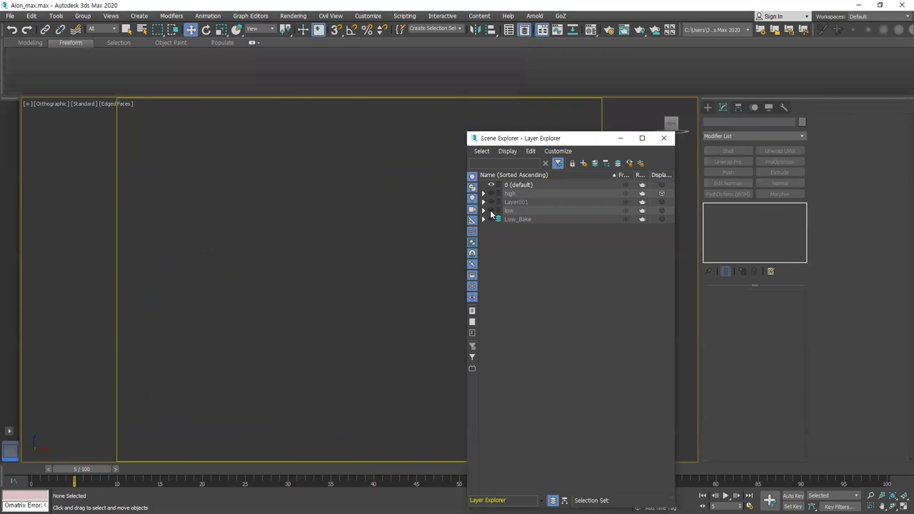
click(491, 210)
click(281, 256)
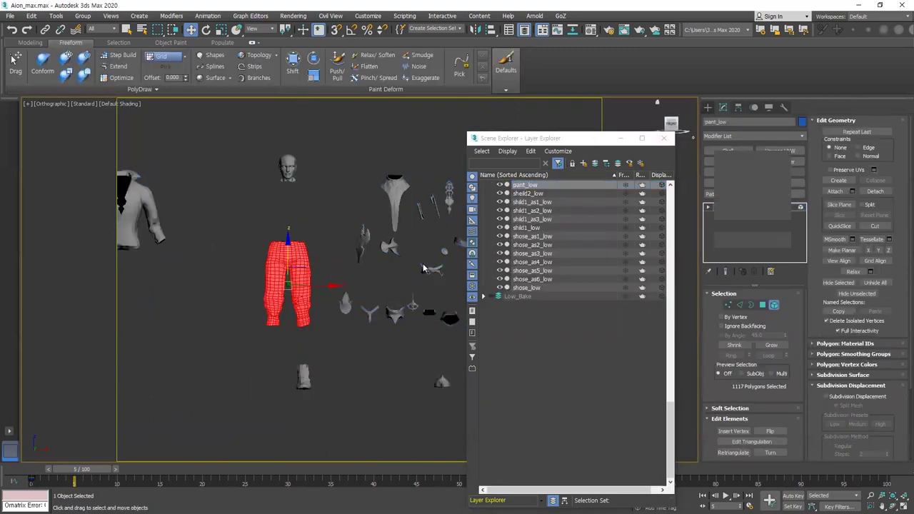
click(345, 309)
key(F4)
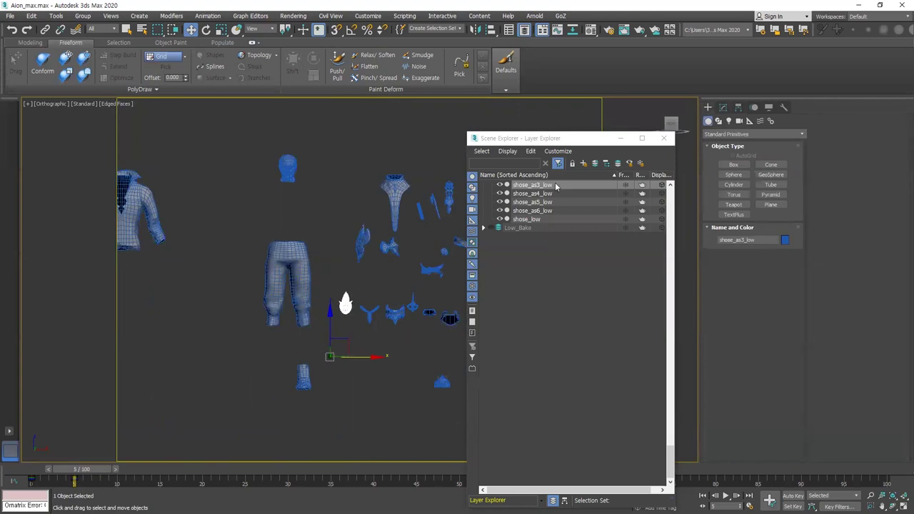
Step: Try docking the Layer Explorer above the viewport and pull it out of the dock again
click(557, 141)
drag(557, 138, 308, 100)
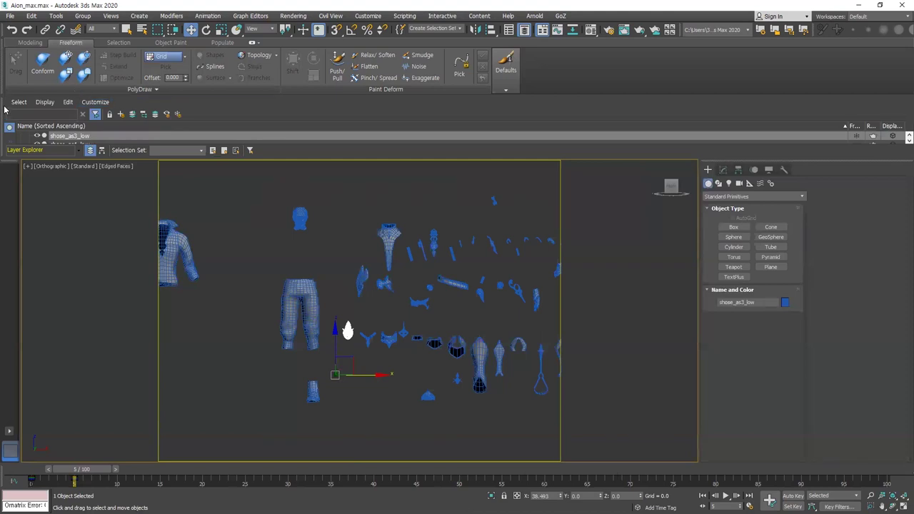
drag(5, 108, 0, 201)
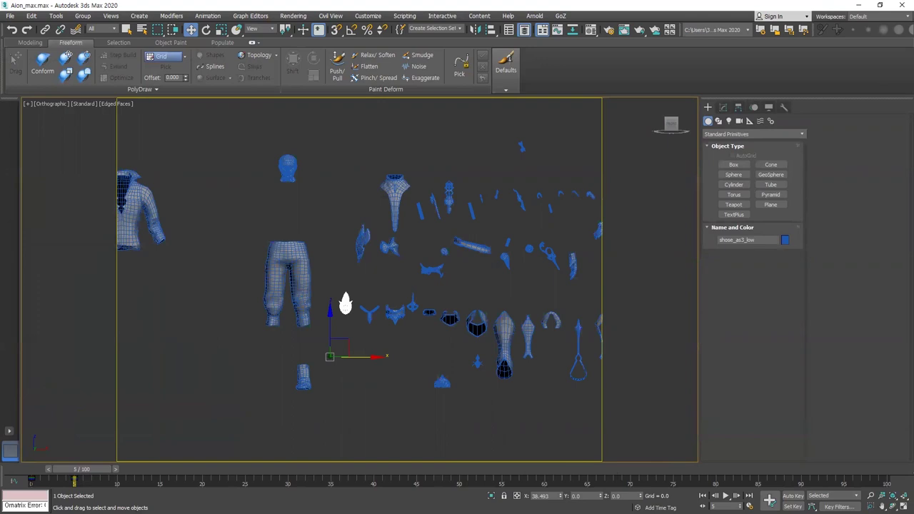
Step: Reopen the Layer Explorer as a floating window, shrink it clear of the low parts, collapse the low layer and clear the selection
key(h)
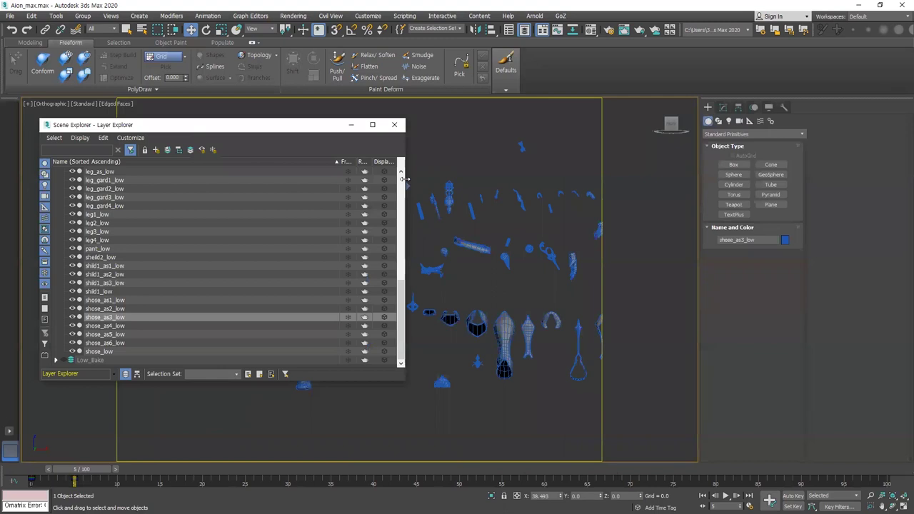
drag(406, 179, 221, 179)
scroll(412, 231, down, 3)
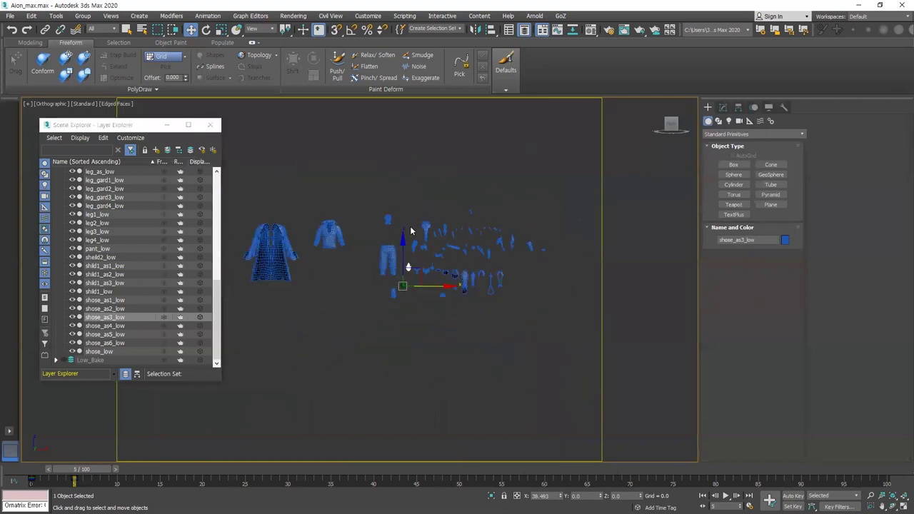
click(360, 193)
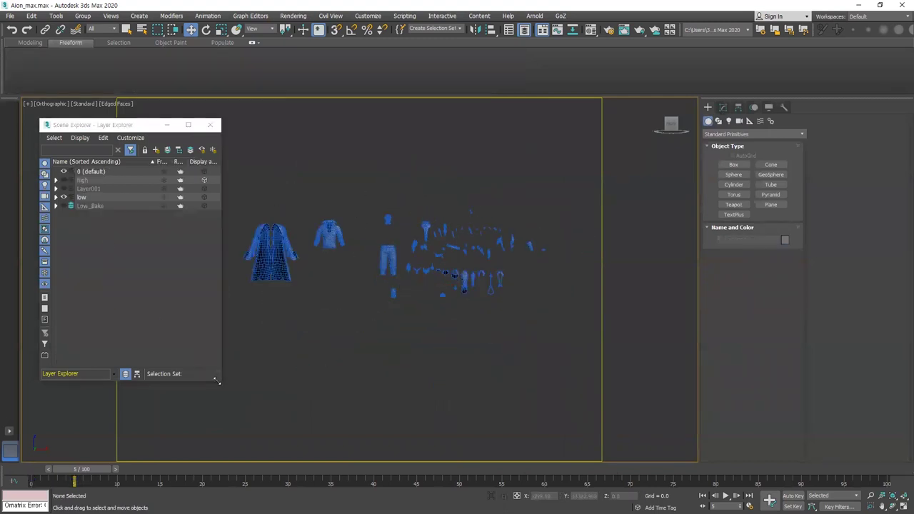
drag(218, 381, 237, 407)
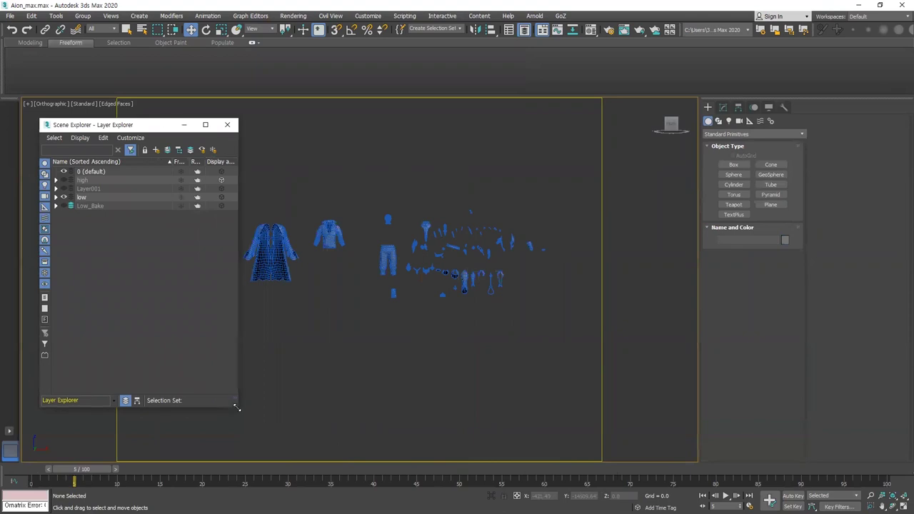
Step: Lock the UI layout, test it by moving the Layer Explorer to the dock area, and unlock the layout again
click(404, 16)
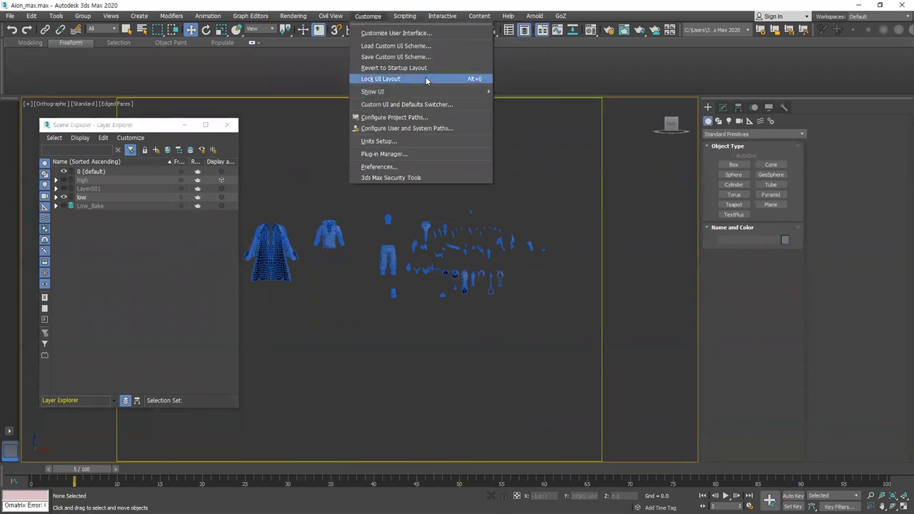
click(426, 77)
drag(150, 129, 191, 68)
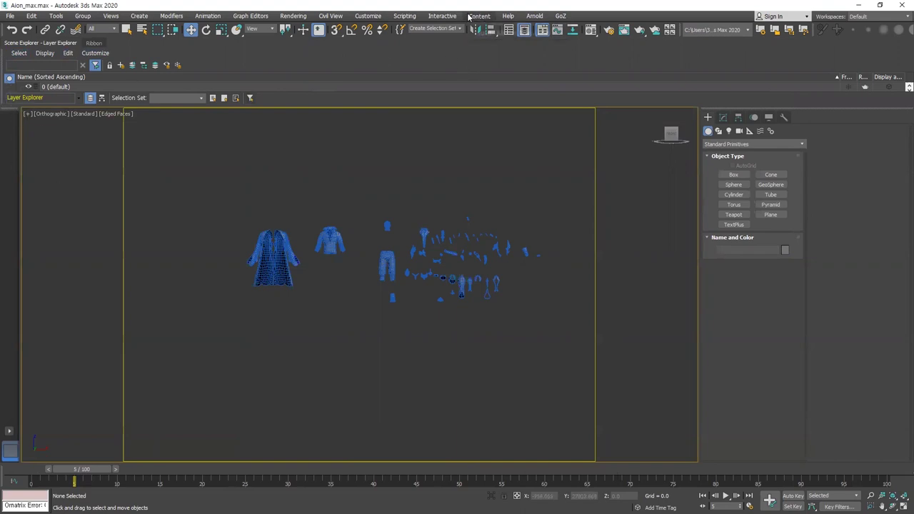
click(414, 16)
mouse_move(378, 16)
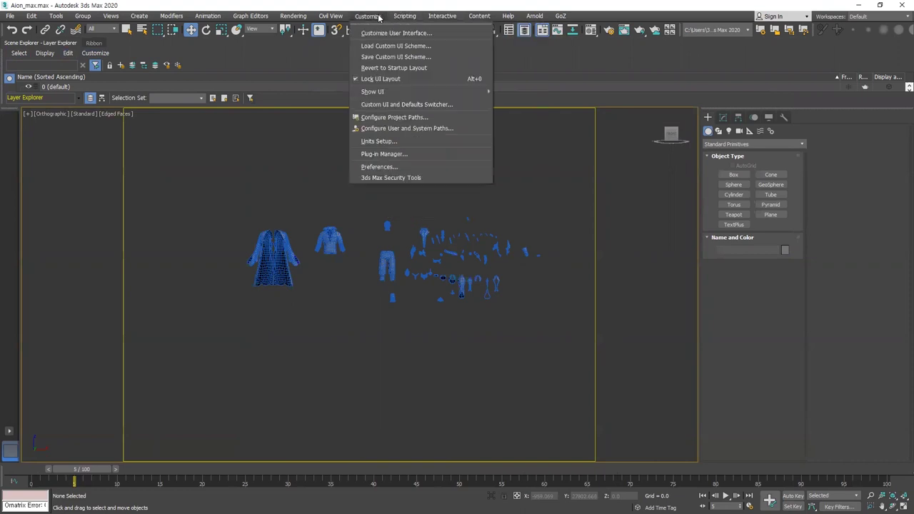
click(392, 80)
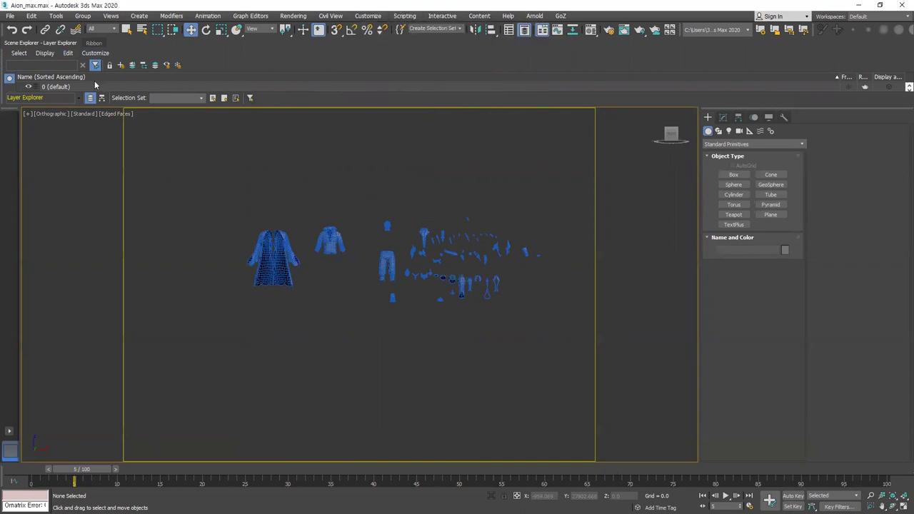
Step: Float the Layer Explorer, reduce it to a compact window beside the parts and lock the UI layout
drag(4, 77, 504, 220)
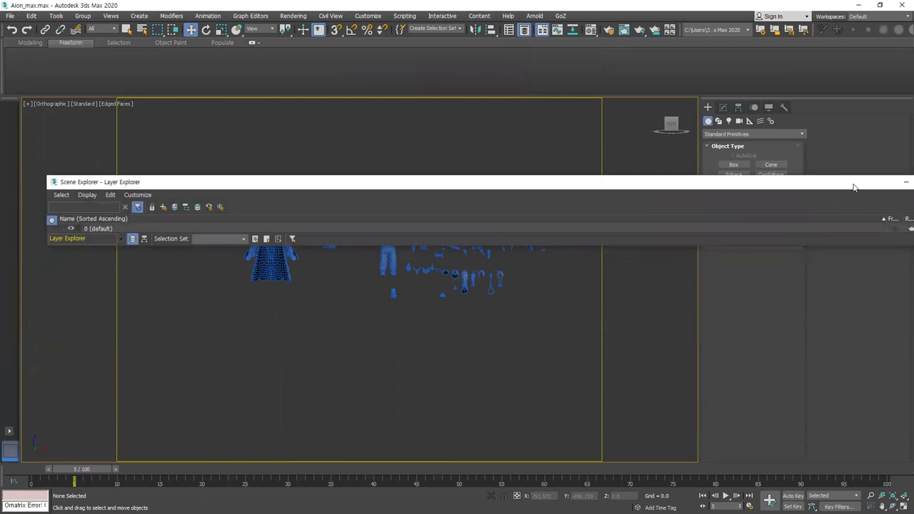
drag(854, 187, 456, 212)
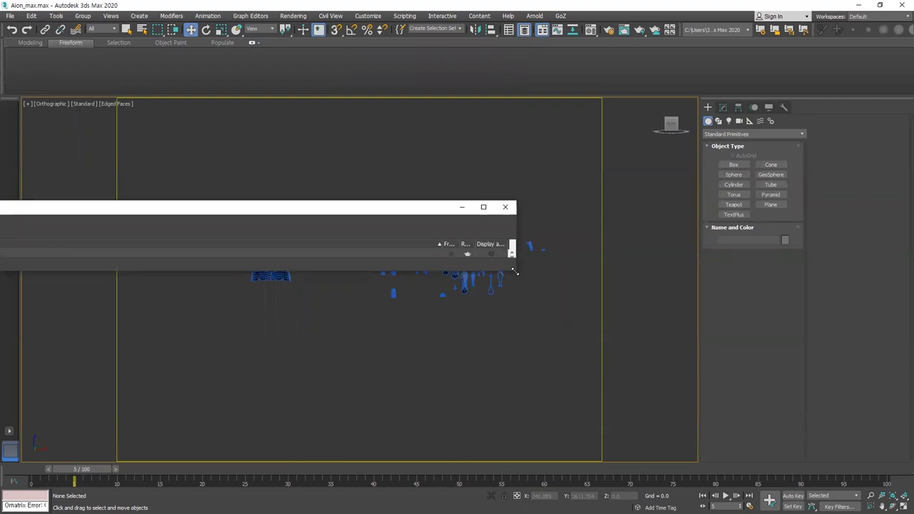
click(505, 208)
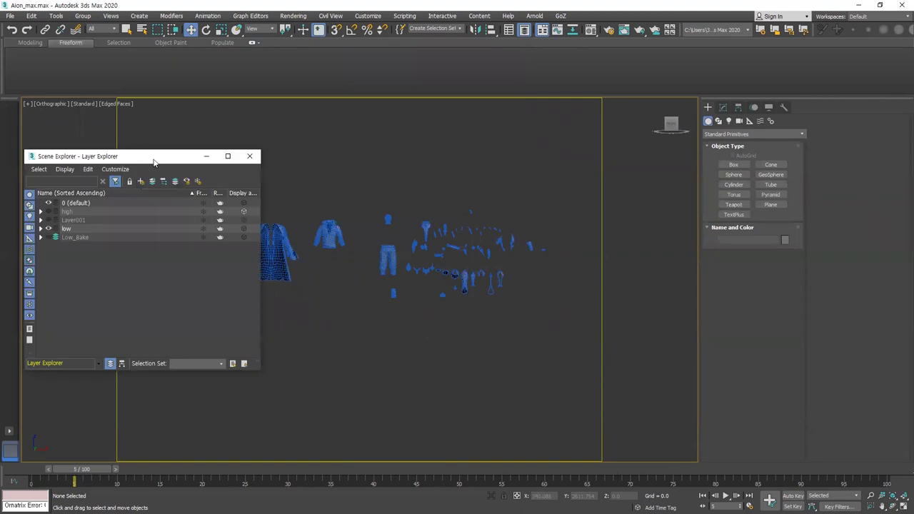
click(369, 16)
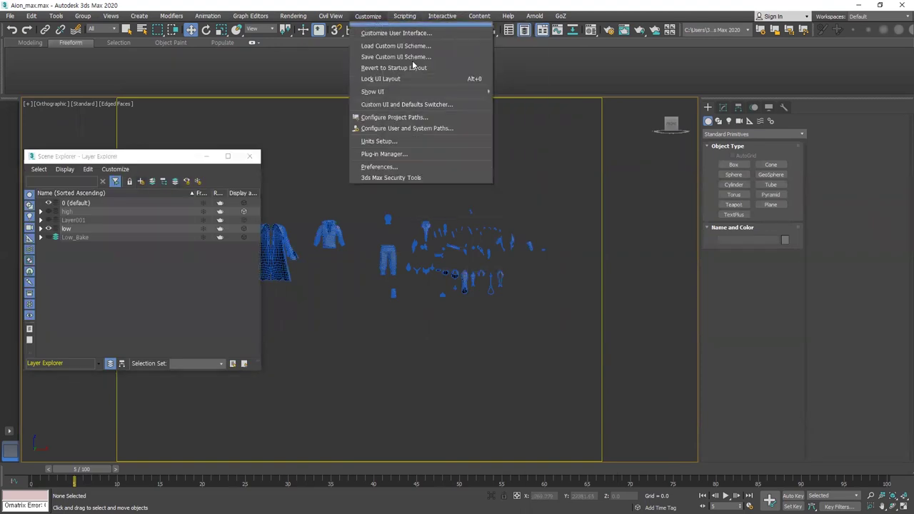
click(419, 78)
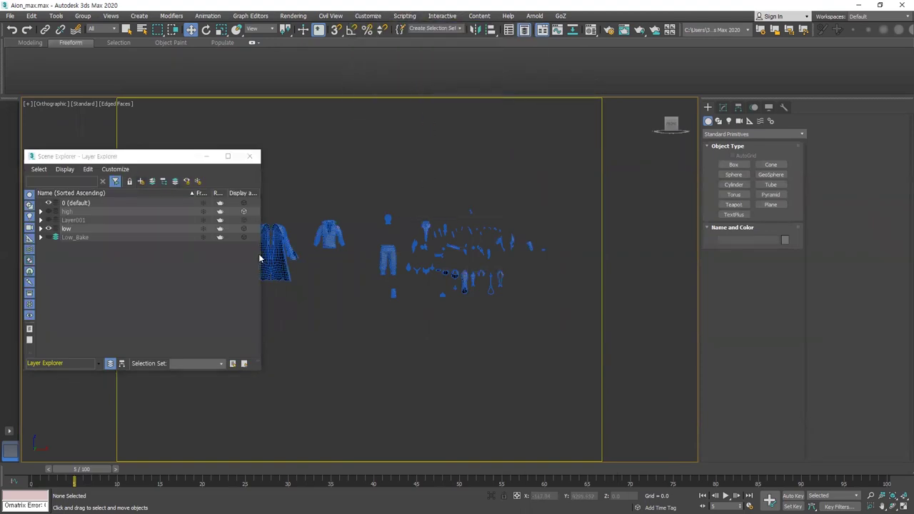
middle_drag(260, 258, 357, 241)
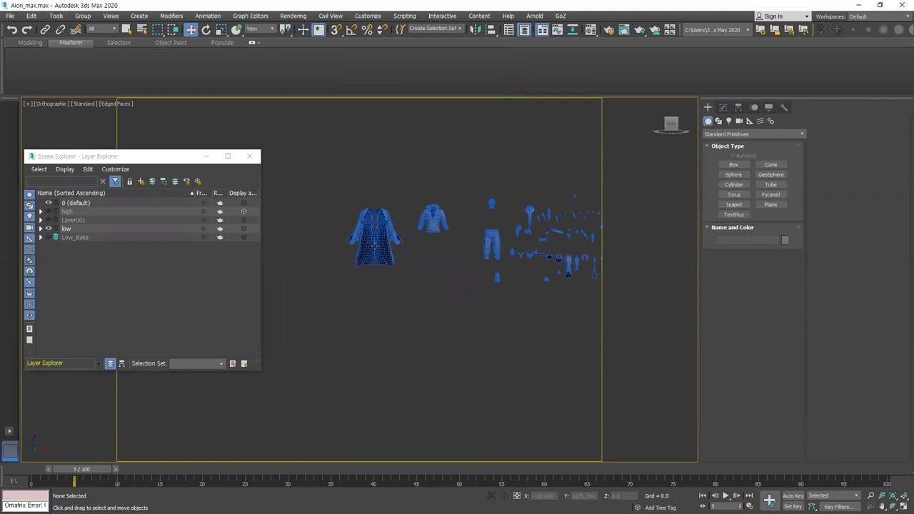
Step: Hide the low layer, show and expand the Low_Bake layer, and select the pant_low001 mesh
click(48, 230)
click(49, 230)
click(48, 230)
click(48, 238)
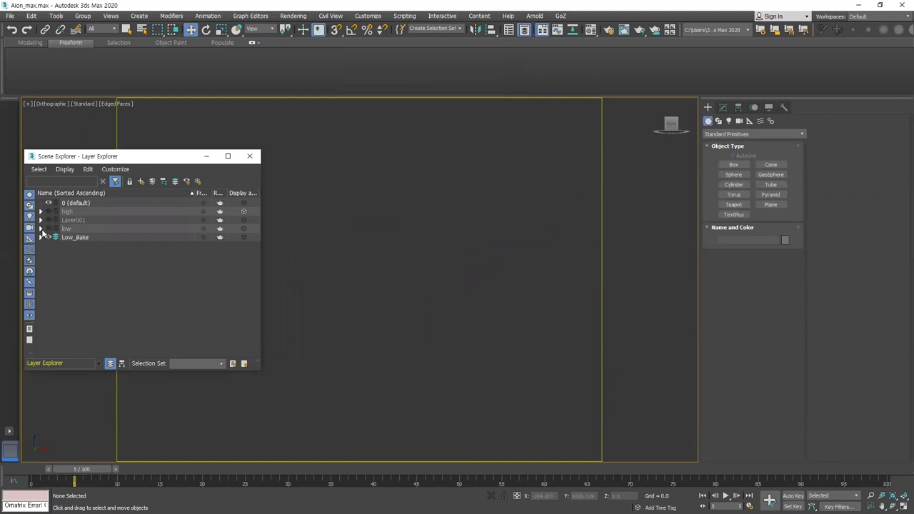
click(41, 237)
click(57, 246)
click(470, 281)
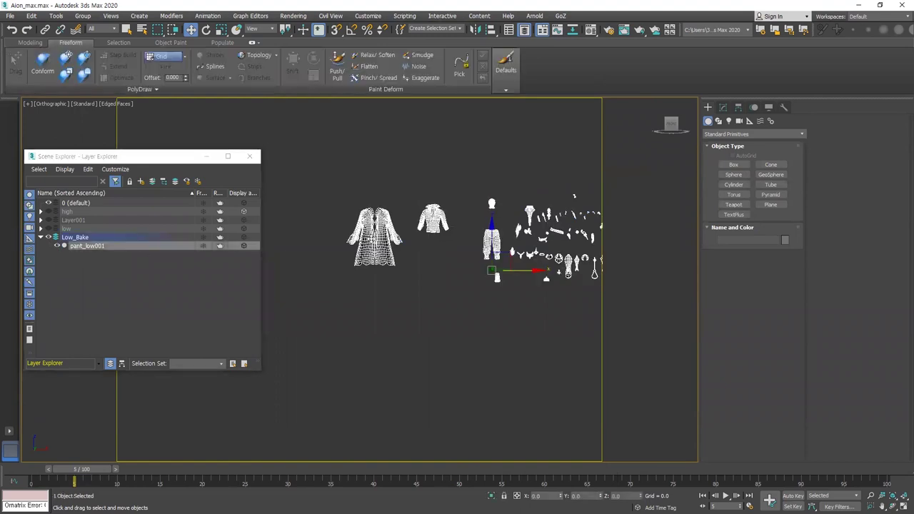
middle_drag(465, 281, 410, 279)
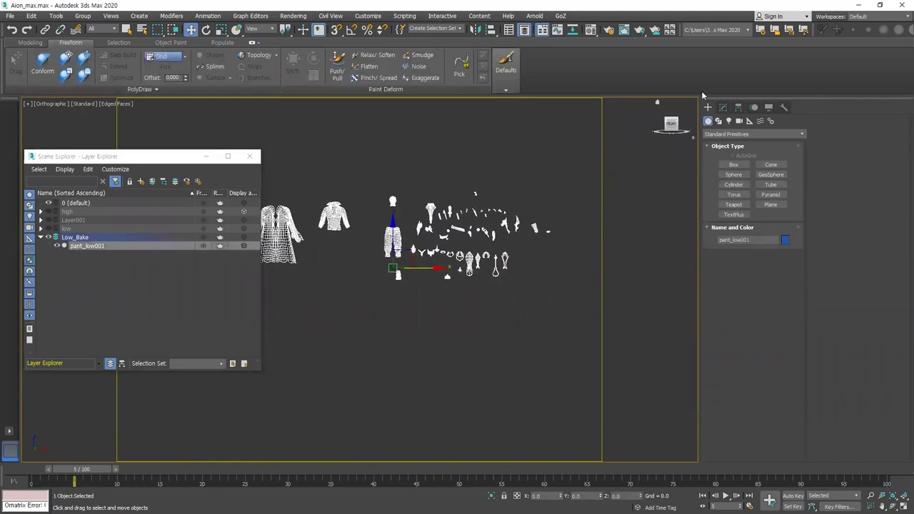
Step: Show the high layer over the bake mesh for comparison, clear the selection and hide the Low_Bake layer
click(48, 212)
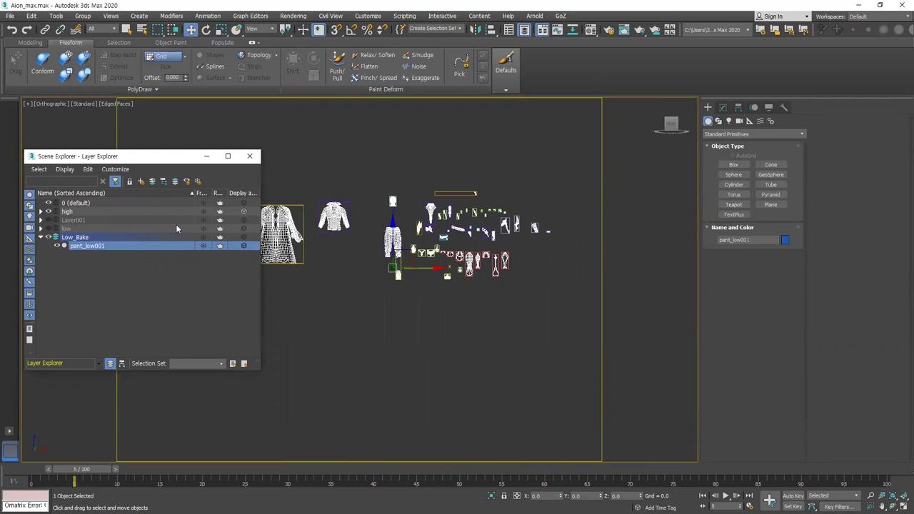
scroll(463, 209, up, 3)
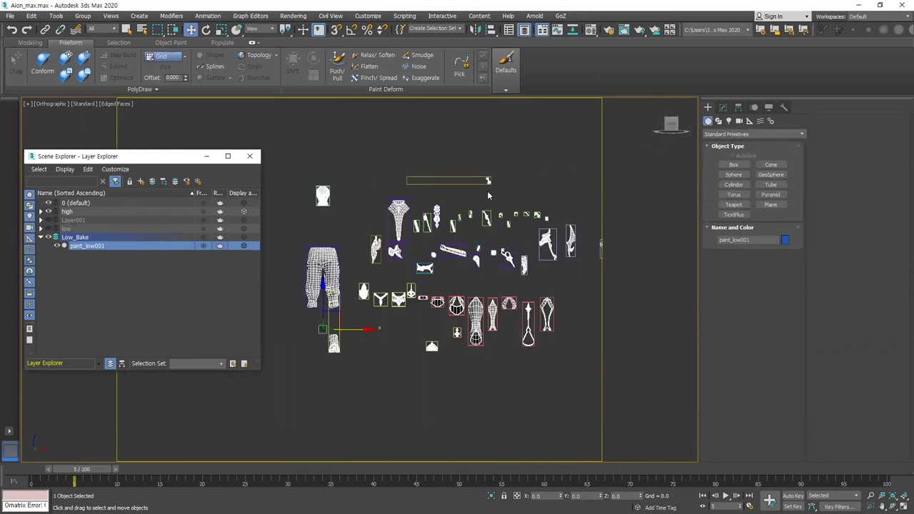
scroll(491, 193, down, 5)
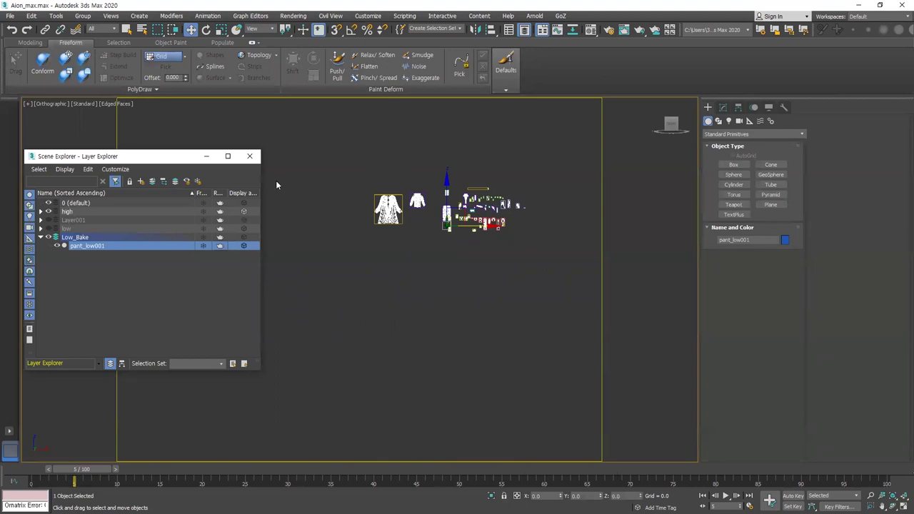
drag(325, 158, 182, 223)
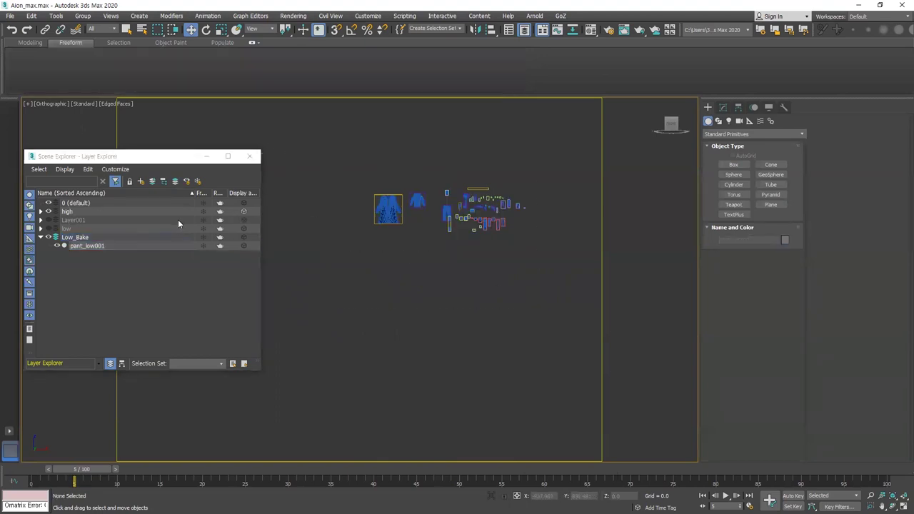
click(48, 237)
Step: Select all objects in the high layer and turn off their Display as Box property
click(485, 257)
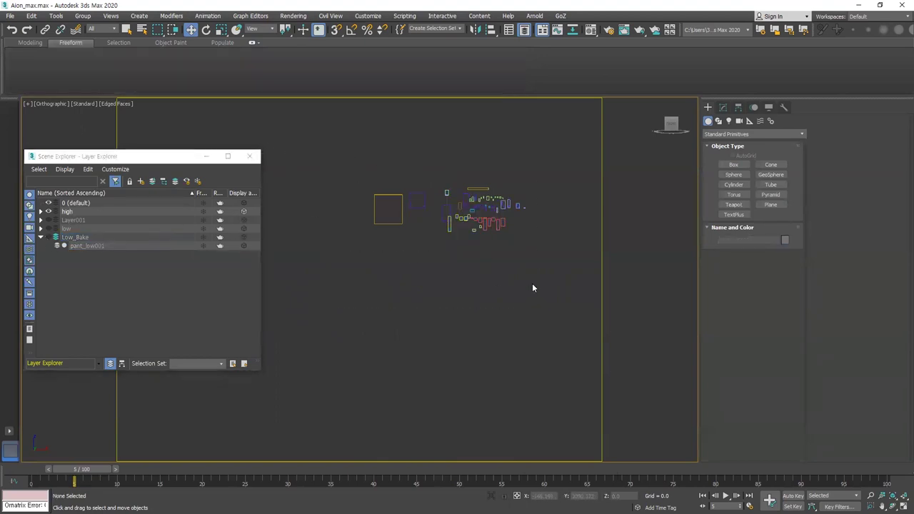
key(ctrl+a)
click(41, 212)
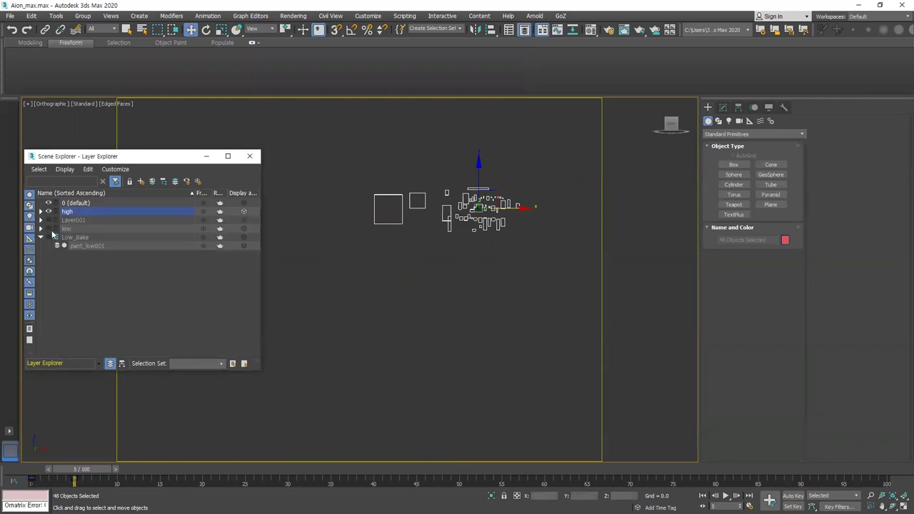
click(769, 107)
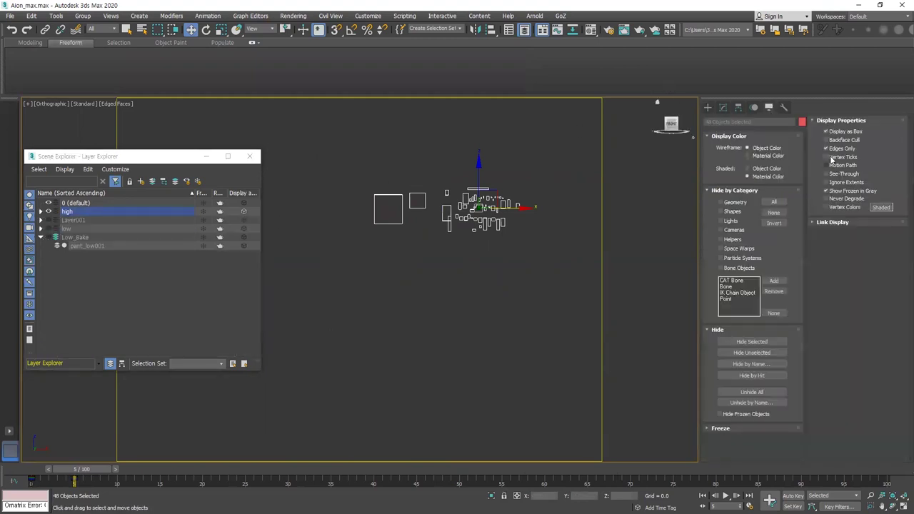
click(785, 107)
click(769, 107)
click(827, 132)
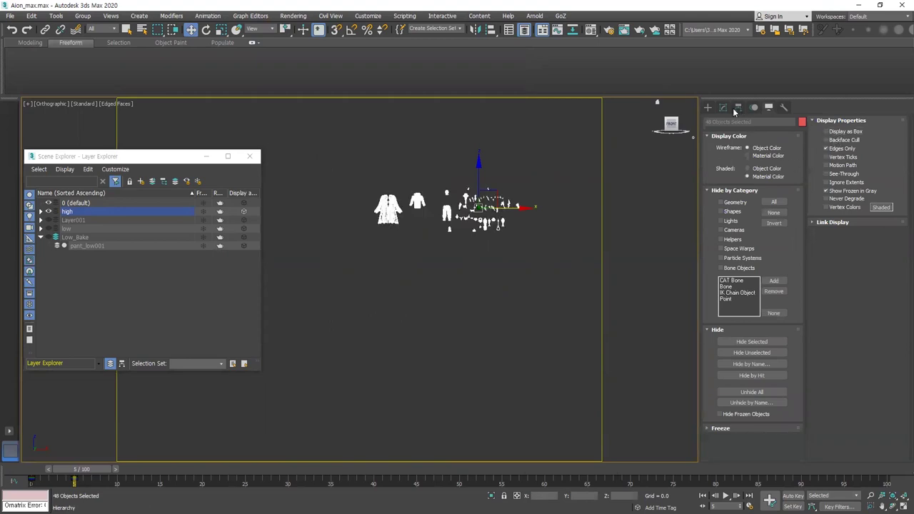
Step: Select the glove_top part to examine its Optimize modifier and stack options, and reselect all the high-poly parts
click(723, 107)
scroll(509, 174, up, 10)
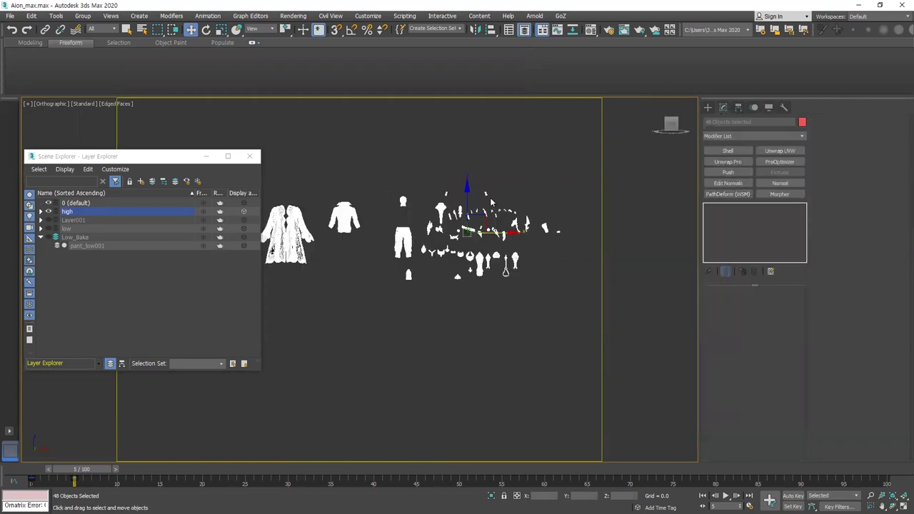
click(525, 250)
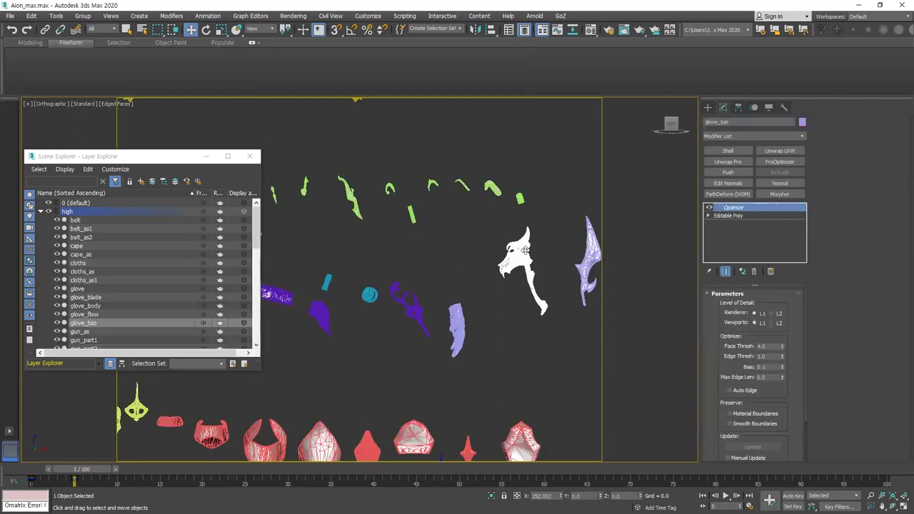
scroll(525, 250, down, 5)
right_click(734, 208)
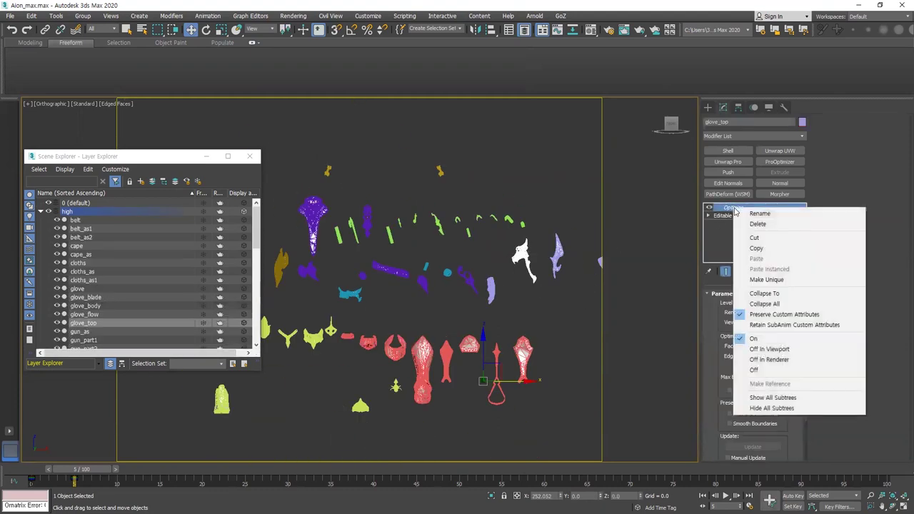
click(452, 252)
scroll(453, 253, down, 5)
drag(277, 202, 278, 203)
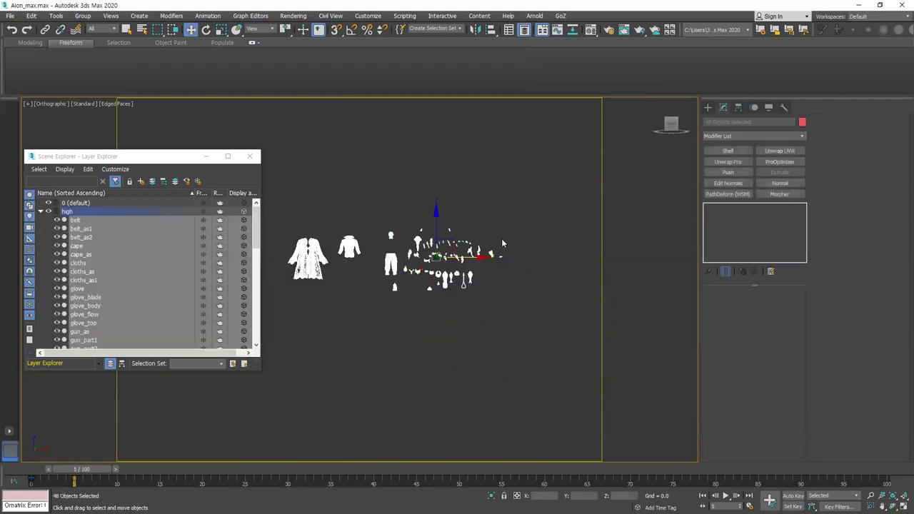
Step: Select different groups of high-poly garment parts, and select glove_body to inspect its Optimize modifier
alt+click(322, 260)
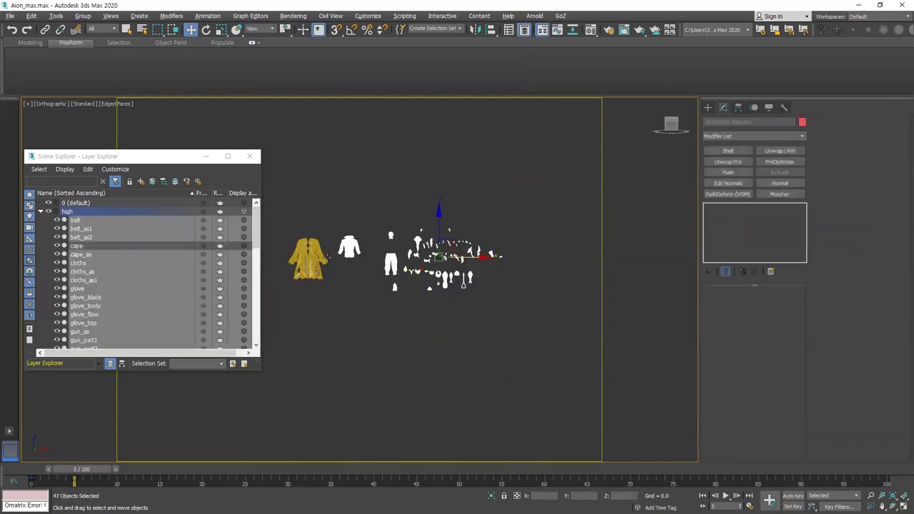
alt+click(349, 247)
drag(416, 331, 318, 222)
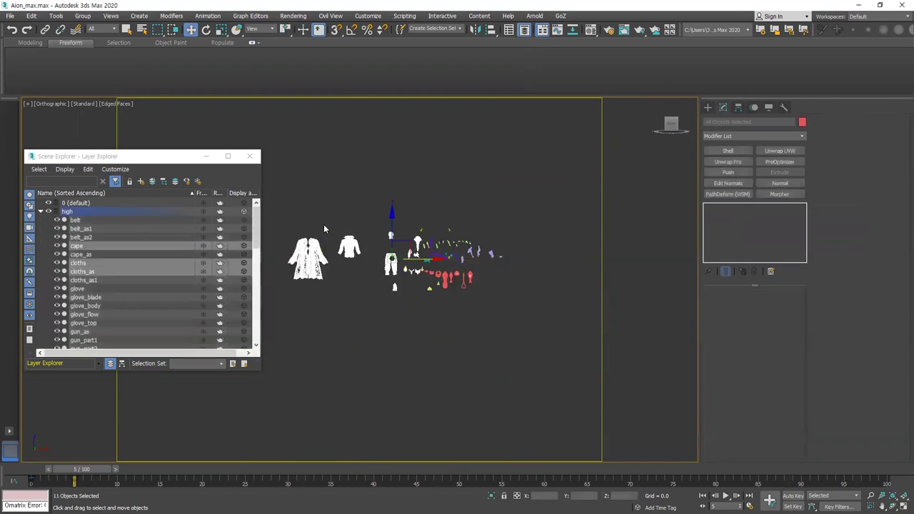
scroll(444, 257, up, 4)
drag(531, 323, 408, 198)
click(537, 254)
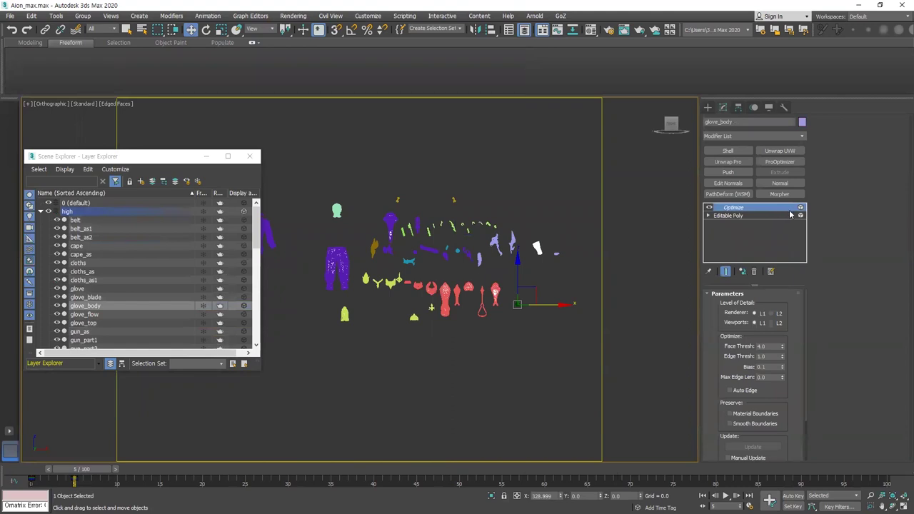
middle_drag(344, 264, 427, 246)
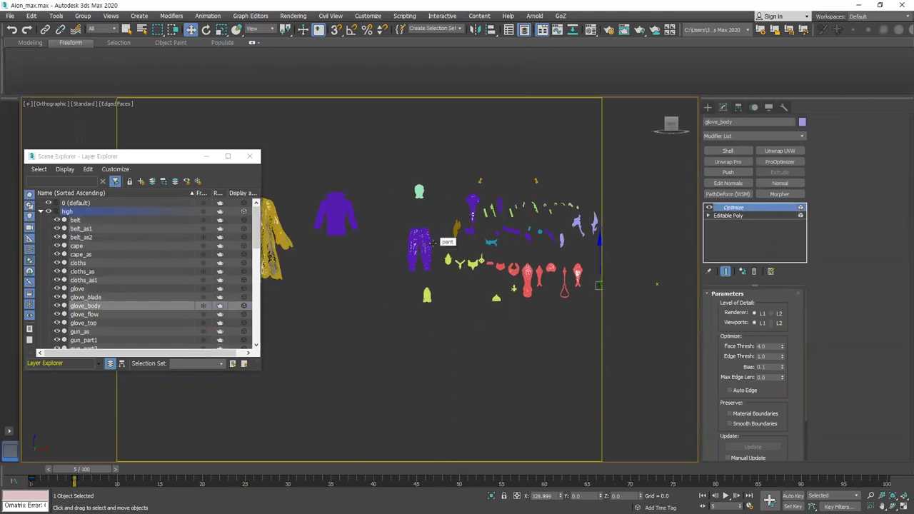
middle_drag(433, 242, 403, 250)
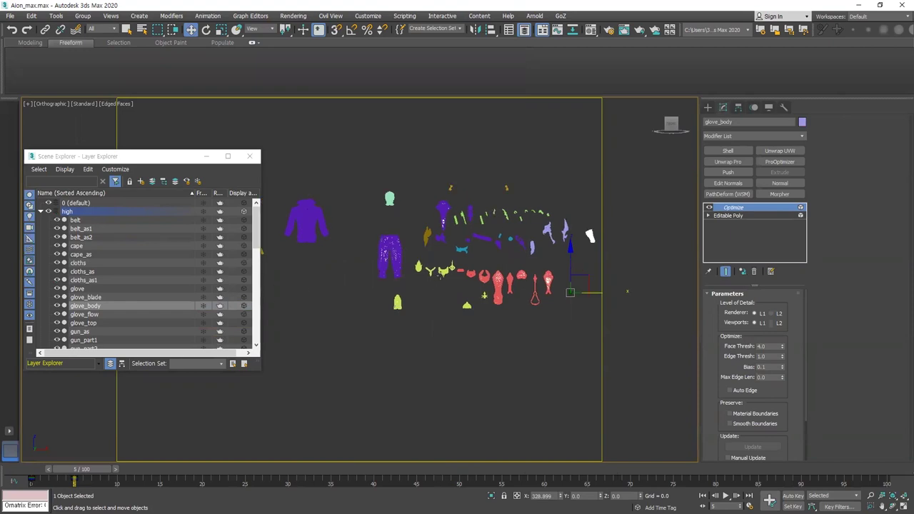
Step: Collapse the high layer, show the Low_Bake layer and select its pant_low001 mesh
click(40, 212)
click(41, 237)
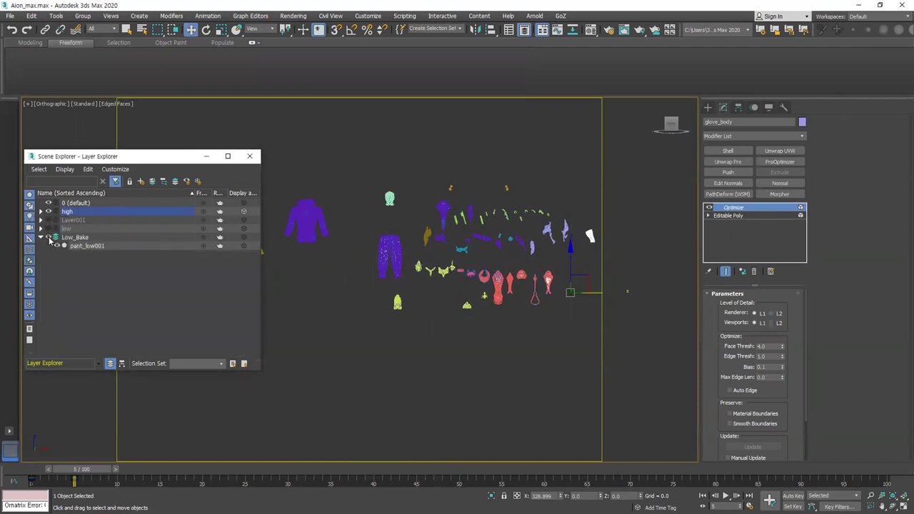
click(89, 245)
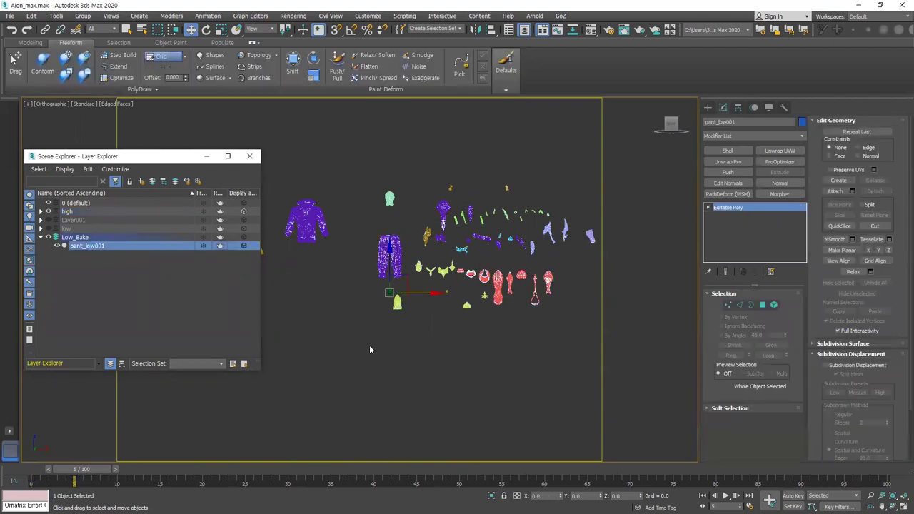
click(708, 108)
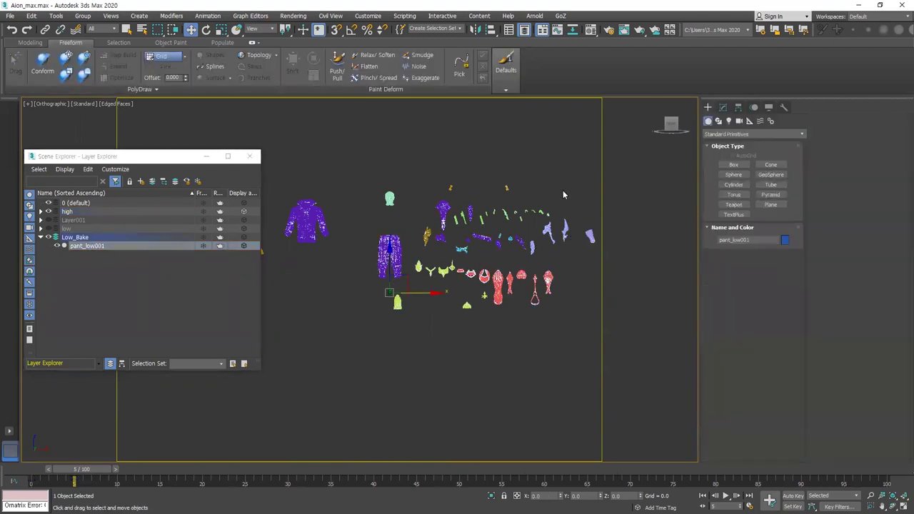
Step: Show and expand the low layer, and delete the pant_low001 mesh from the Low_Bake layer
middle_drag(395, 239, 332, 227)
click(41, 229)
click(41, 229)
click(41, 229)
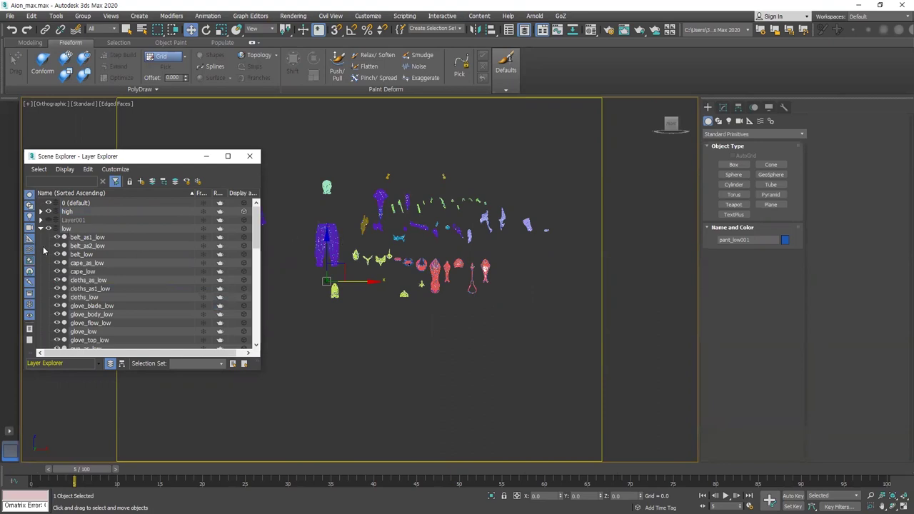
scroll(71, 300, down, 10)
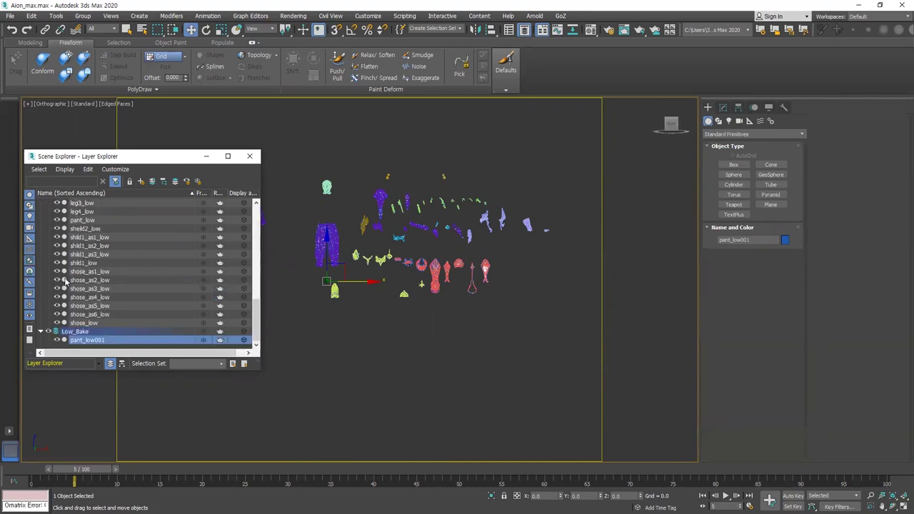
right_click(97, 341)
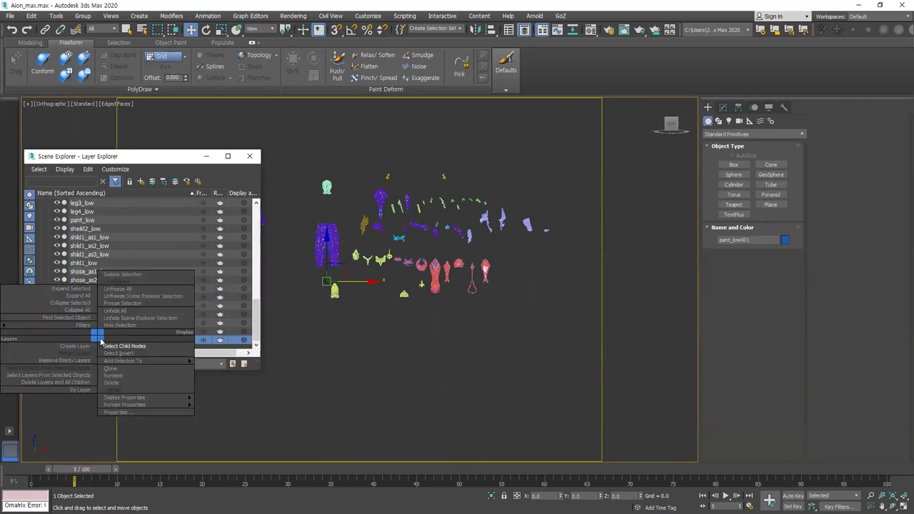
click(117, 386)
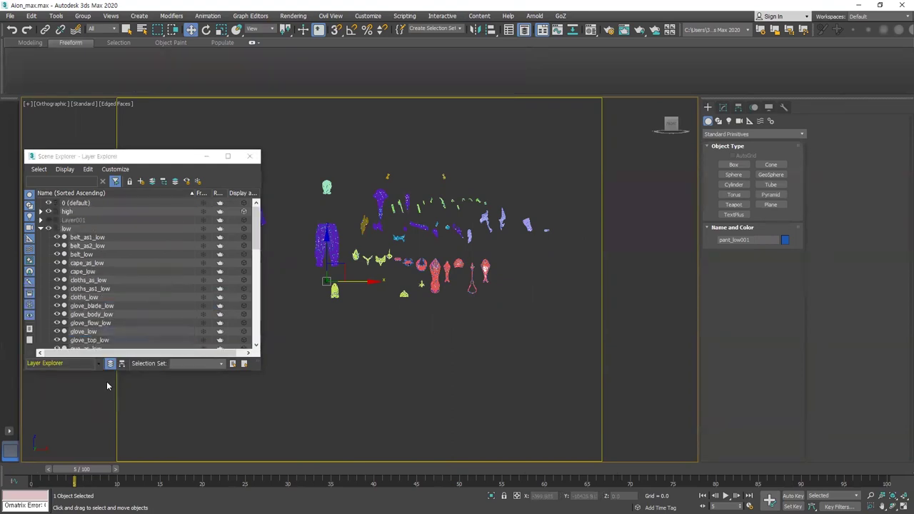
Step: Select the high-poly shose mesh and examine it alongside the neighbouring parts
middle_drag(327, 332, 390, 332)
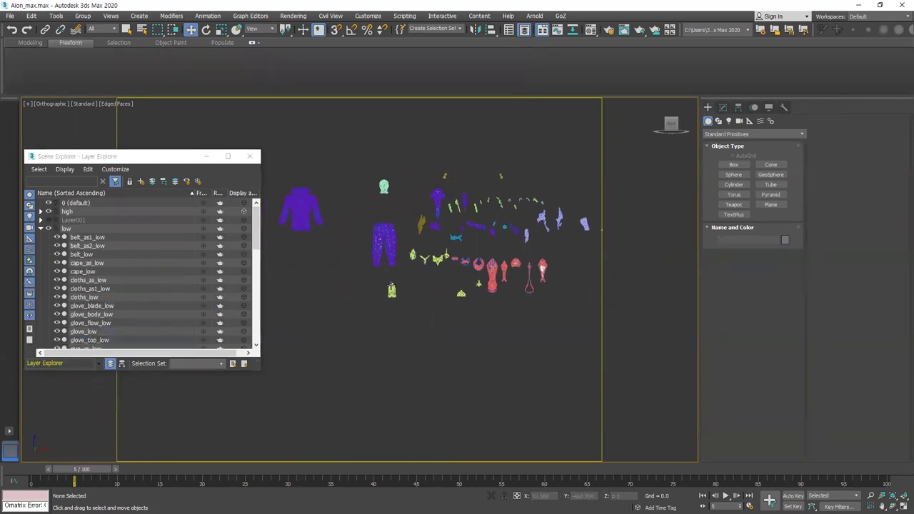
click(392, 289)
scroll(404, 232, up, 5)
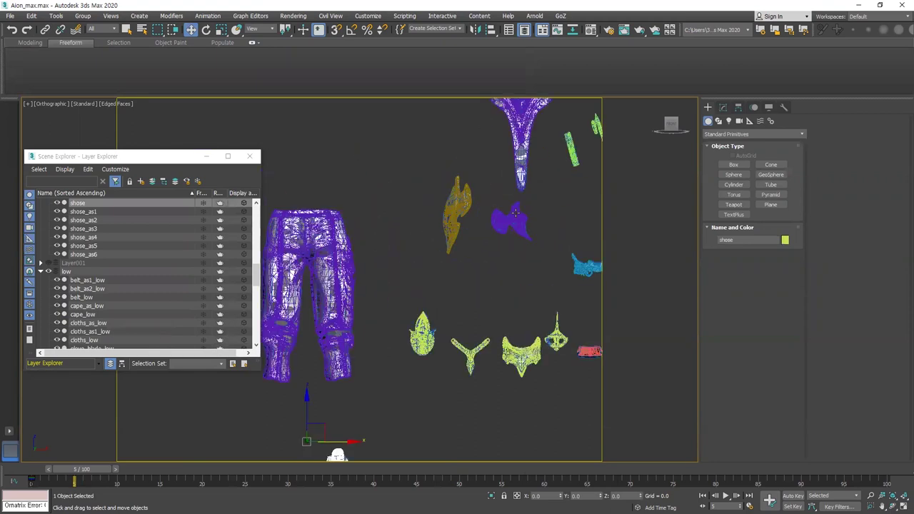
scroll(420, 252, down, 5)
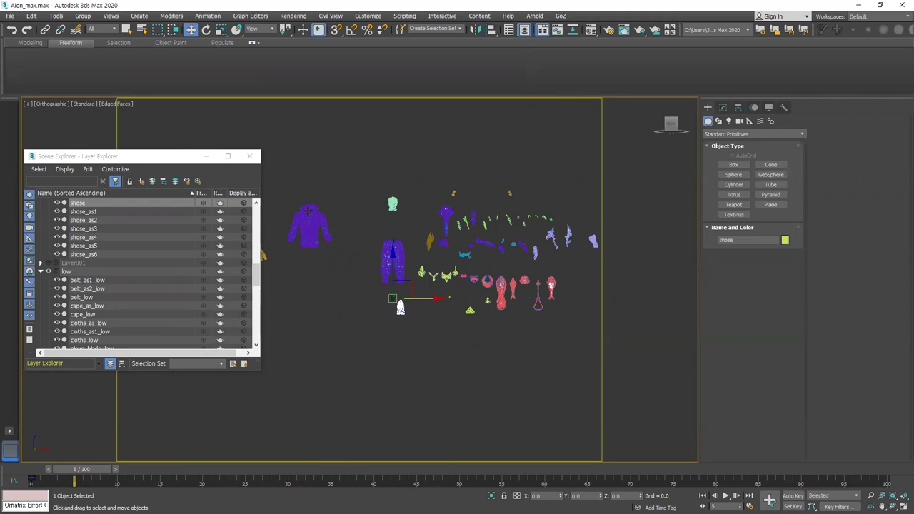
scroll(105, 247, up, 1)
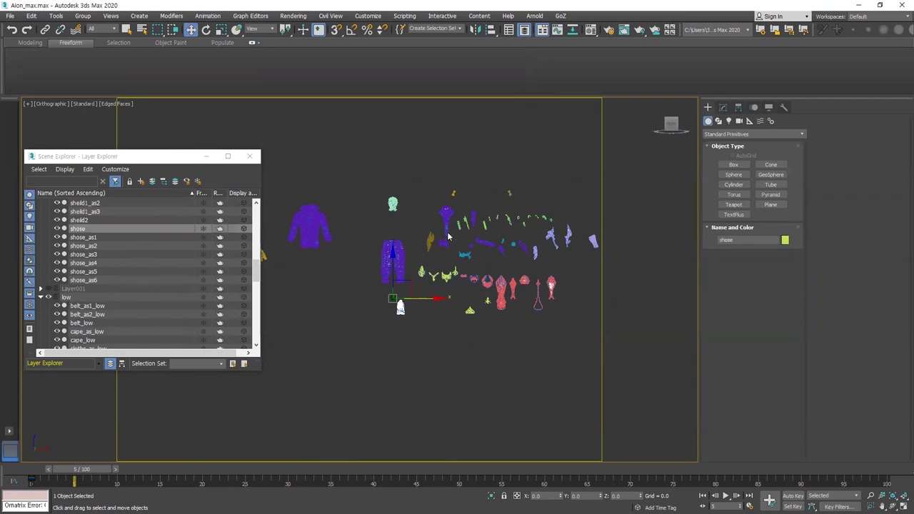
Step: Collapse the low and high layers in the layer list and hide the high layer
click(41, 297)
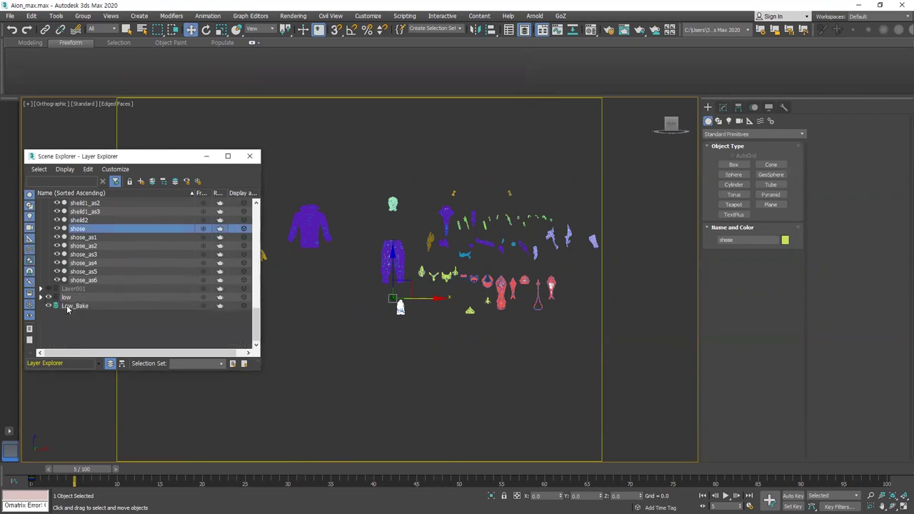
click(73, 306)
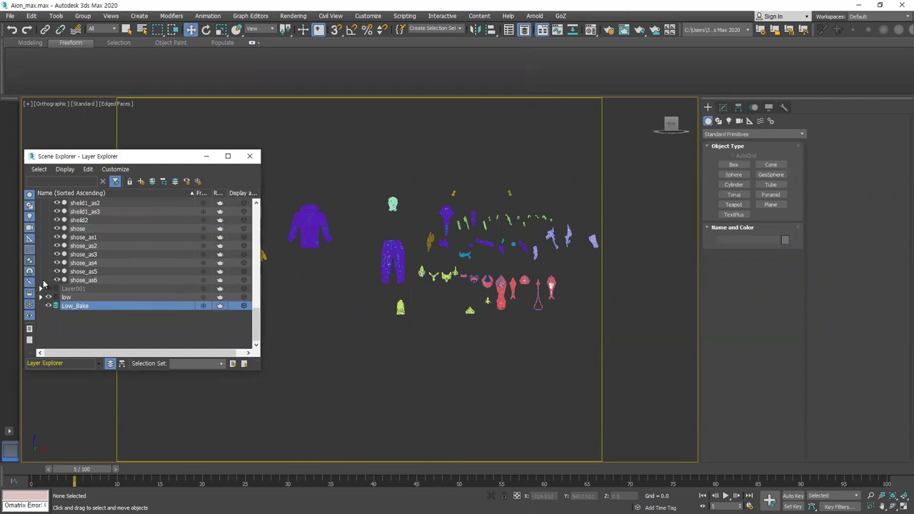
scroll(45, 279, up, 10)
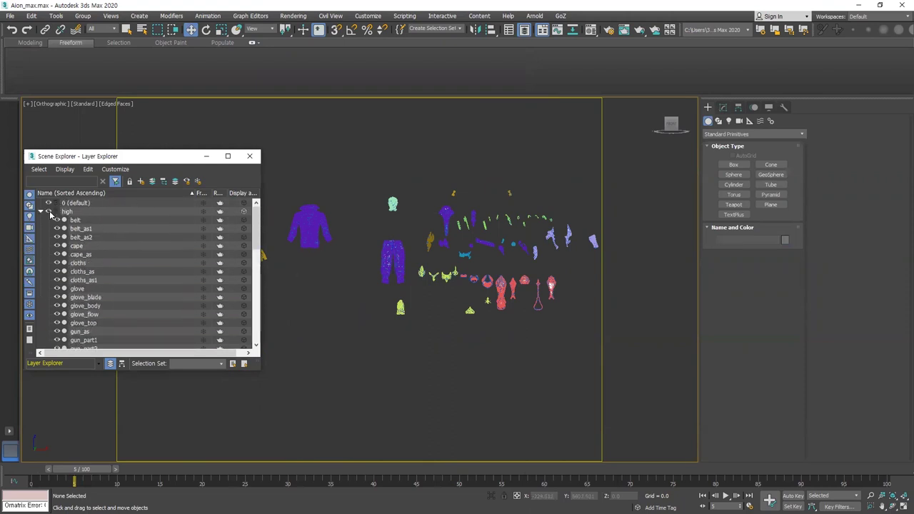
click(42, 212)
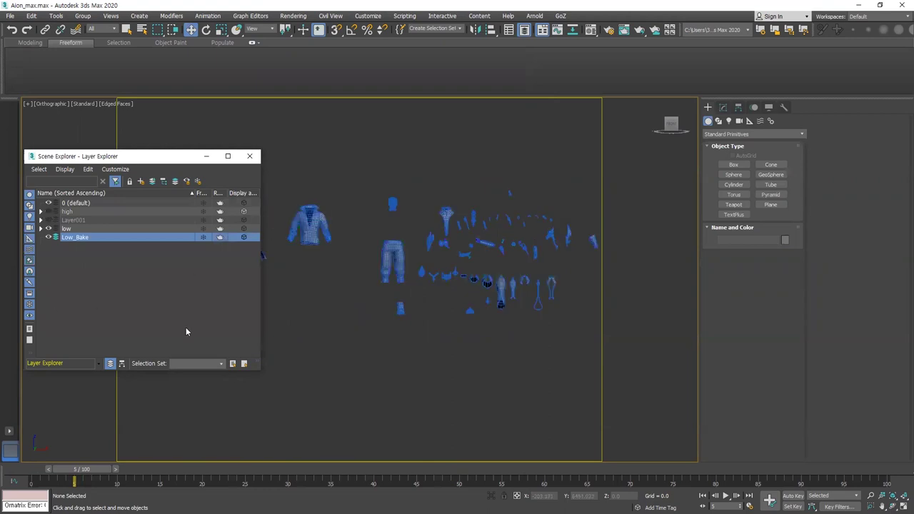
Step: Return the timeline to frame 0 and show the high layer and Layer001
drag(88, 473, 36, 472)
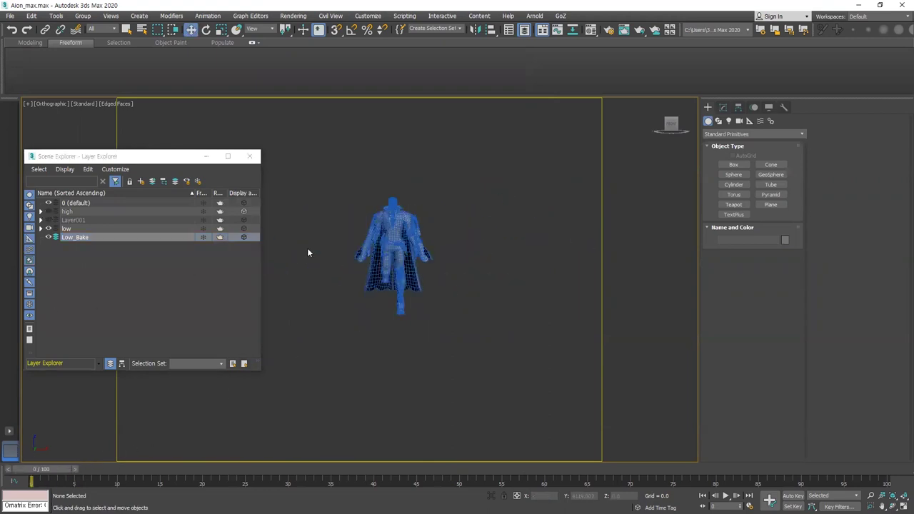
click(49, 211)
click(48, 220)
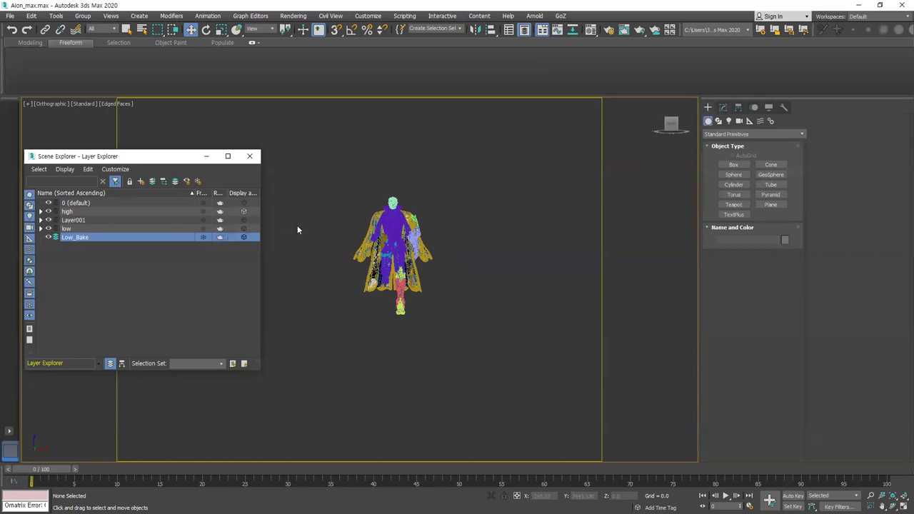
Step: Expand the low layer and Layer001, and select the pant_org mesh
click(38, 225)
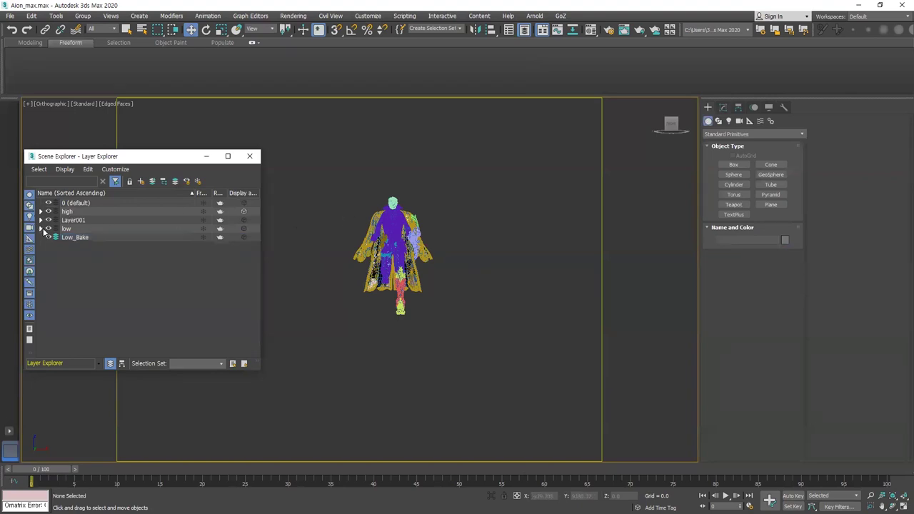
click(40, 228)
click(41, 220)
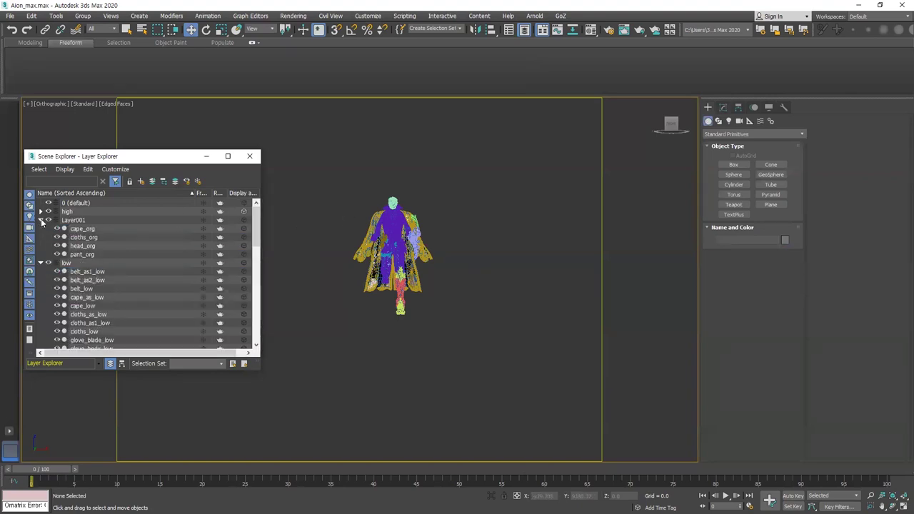
click(91, 229)
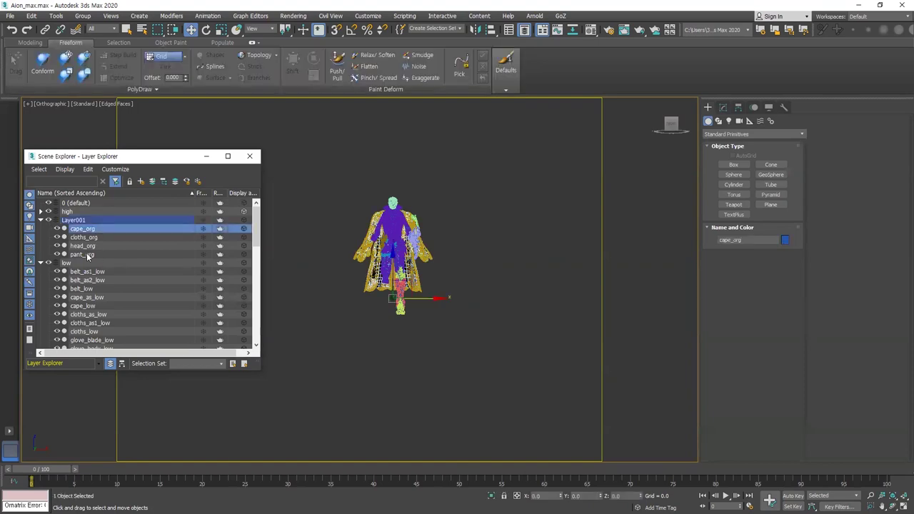
click(85, 254)
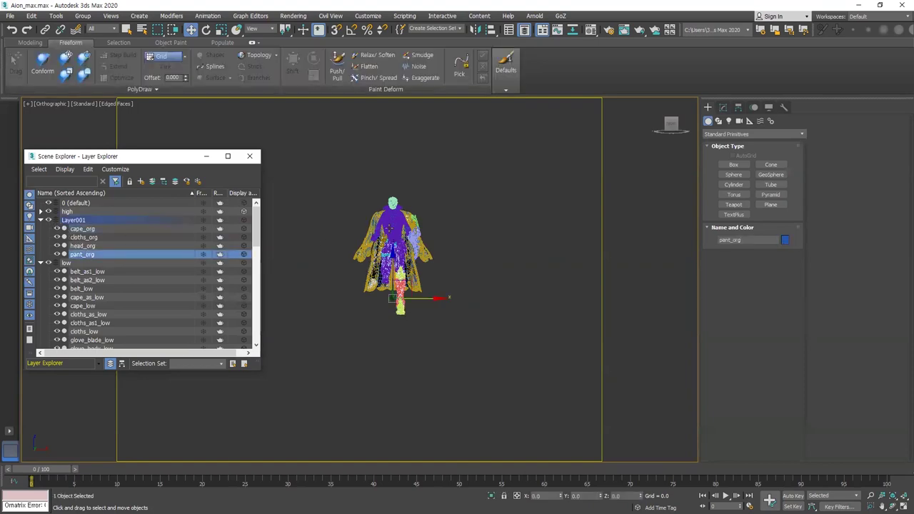
Step: Hide the cape_org, cloths_org and head_org meshes and the high layer, keeping pant_org shown
scroll(389, 228, up, 8)
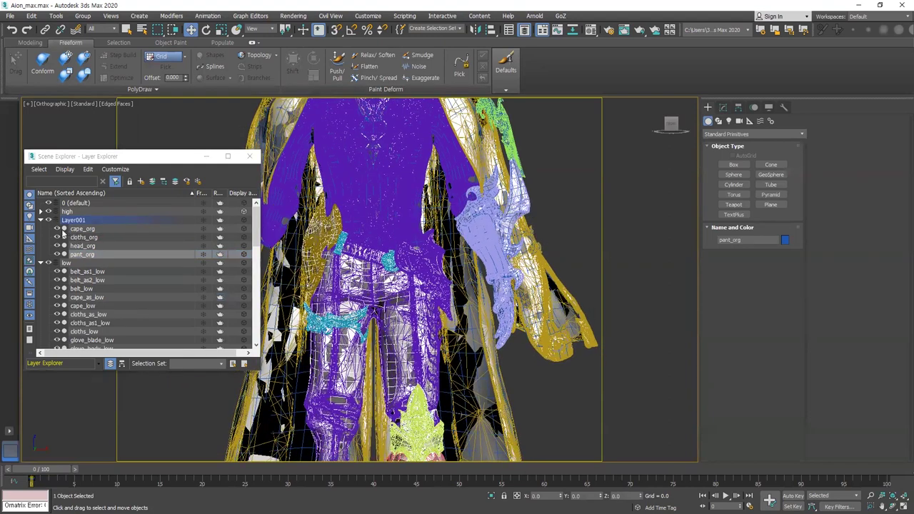
click(57, 228)
click(57, 237)
click(57, 246)
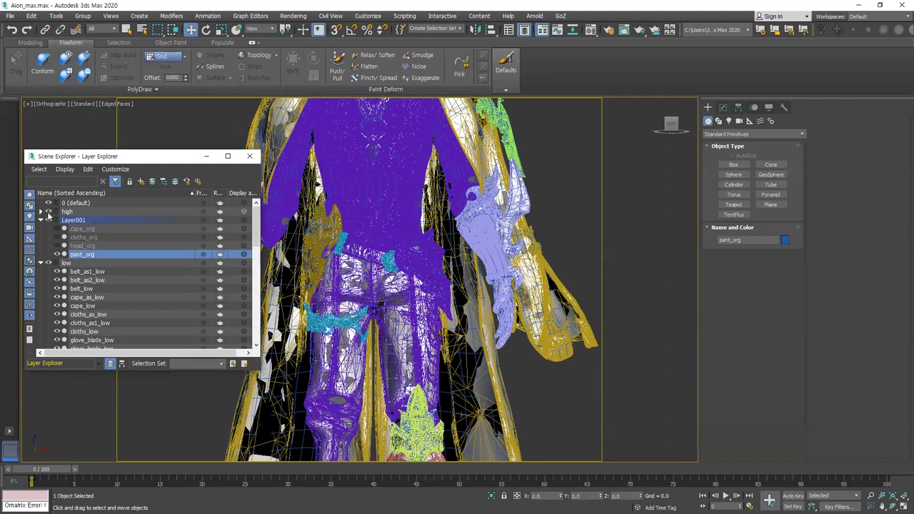
click(48, 212)
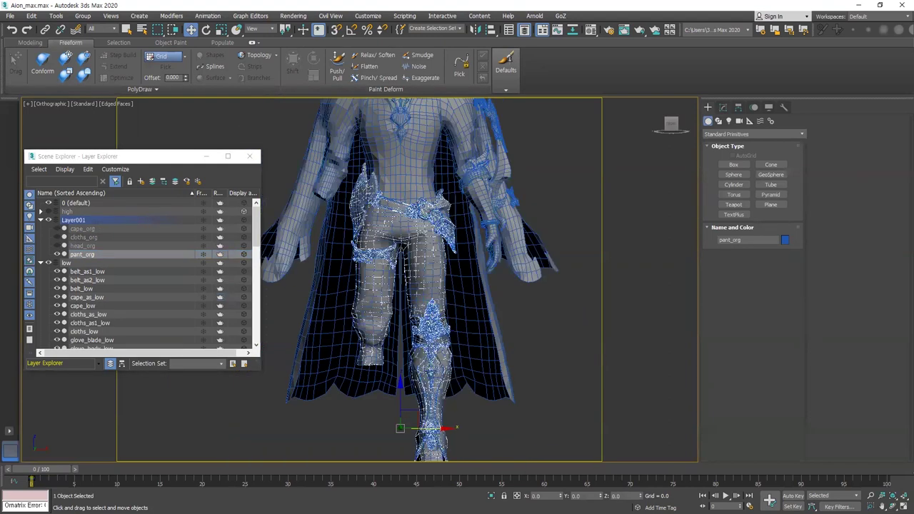
Step: Turn off Auto Backup in the file preferences and accept the settings
scroll(429, 250, down, 2)
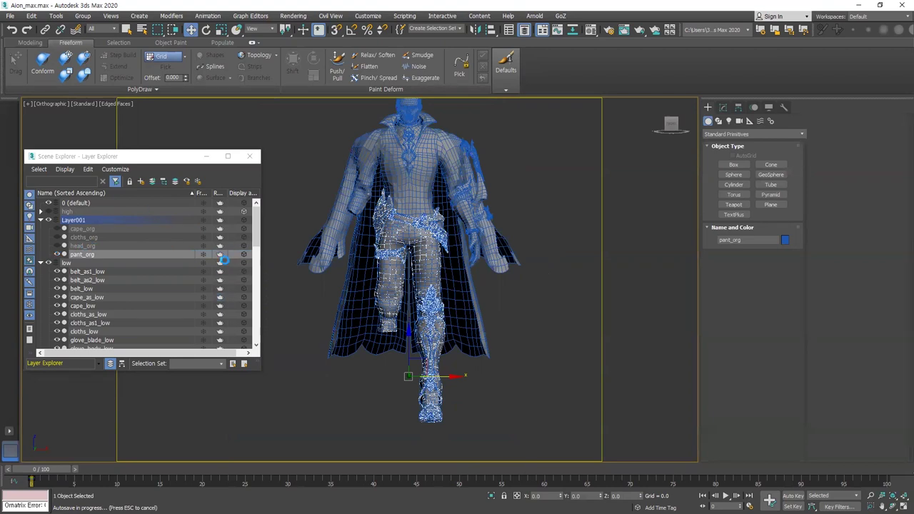
scroll(532, 261, up, 2)
click(480, 18)
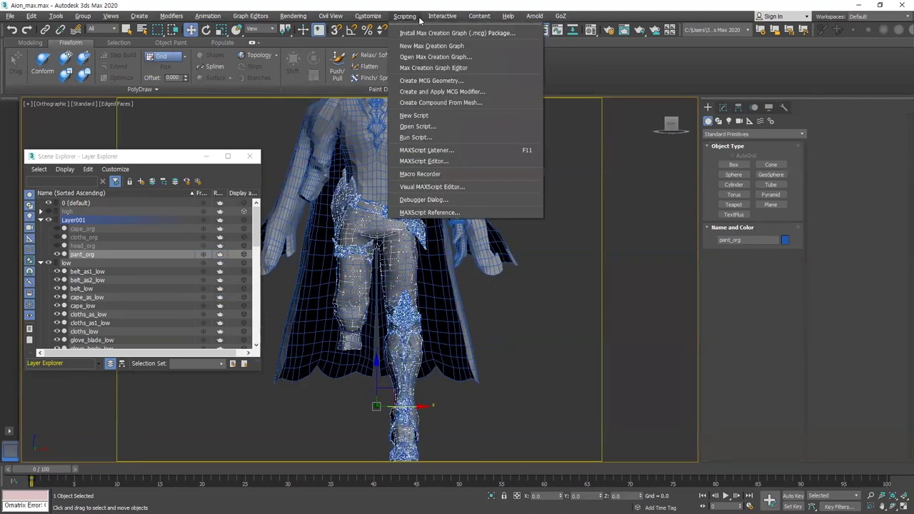
click(380, 15)
click(368, 16)
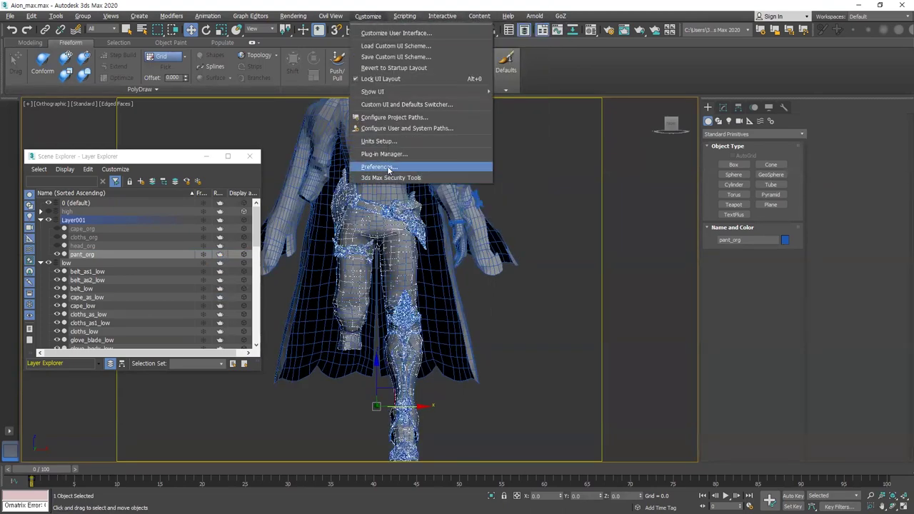
click(395, 168)
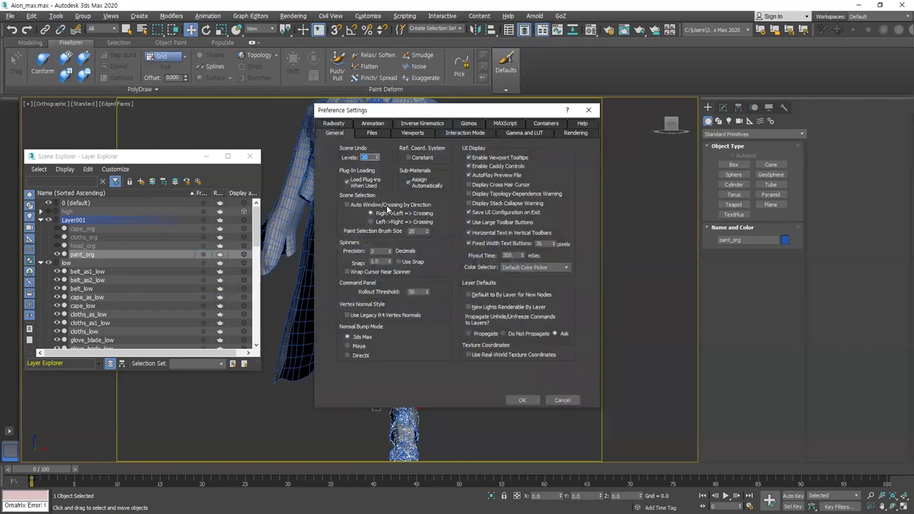
click(373, 135)
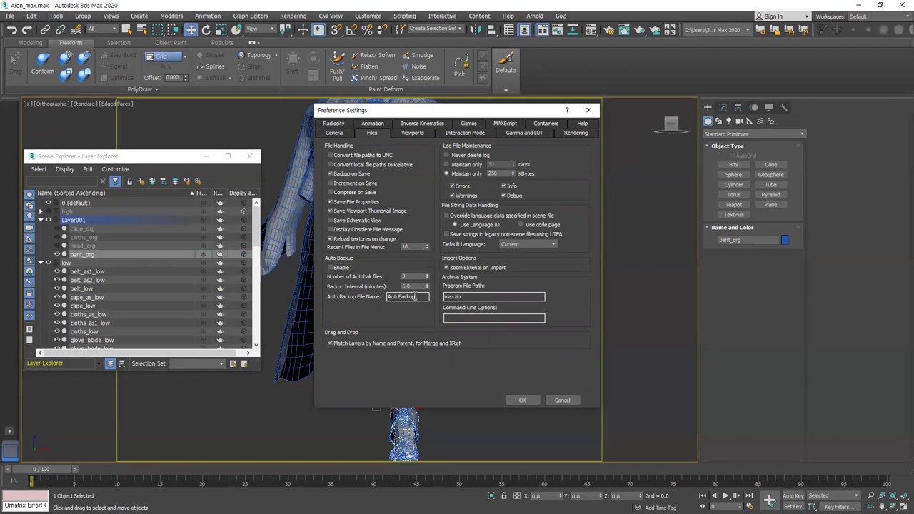
drag(424, 296, 407, 297)
click(522, 400)
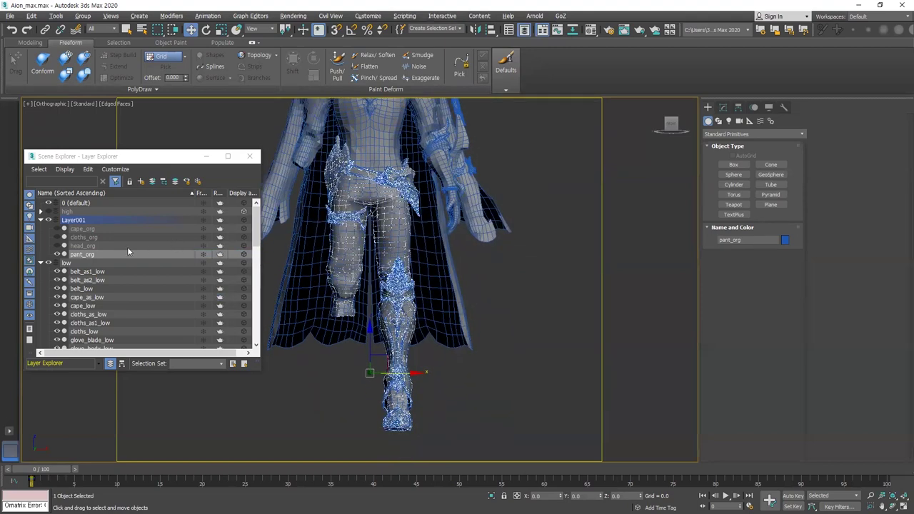
Step: Hide Layer001 and select the low-poly belt, leg, trouser and shoe meshes, leaving out the cape, arms and cloths_low
click(48, 222)
click(49, 221)
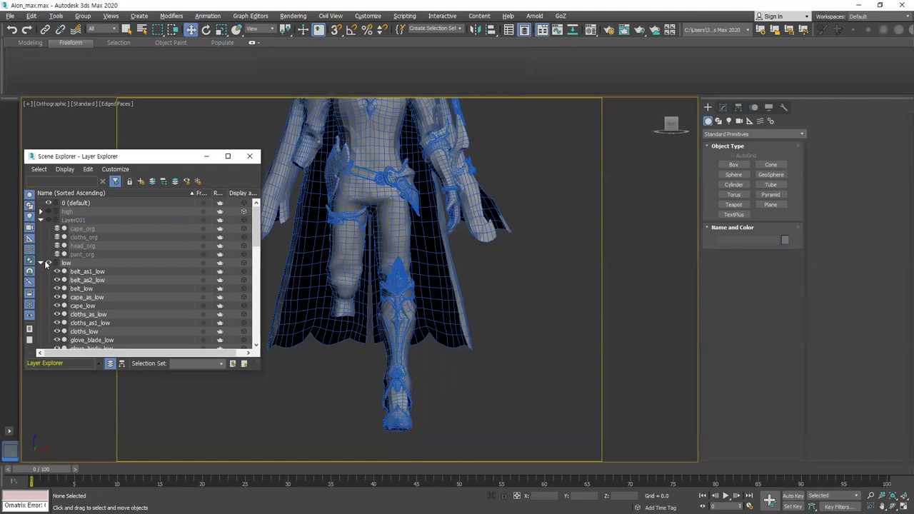
mouse_move(58, 468)
mouse_down()
mouse_move(92, 469)
mouse_move(62, 466)
mouse_up()
key(w)
scroll(355, 334, down, 3)
drag(331, 225, 313, 176)
alt+drag(457, 261, 399, 152)
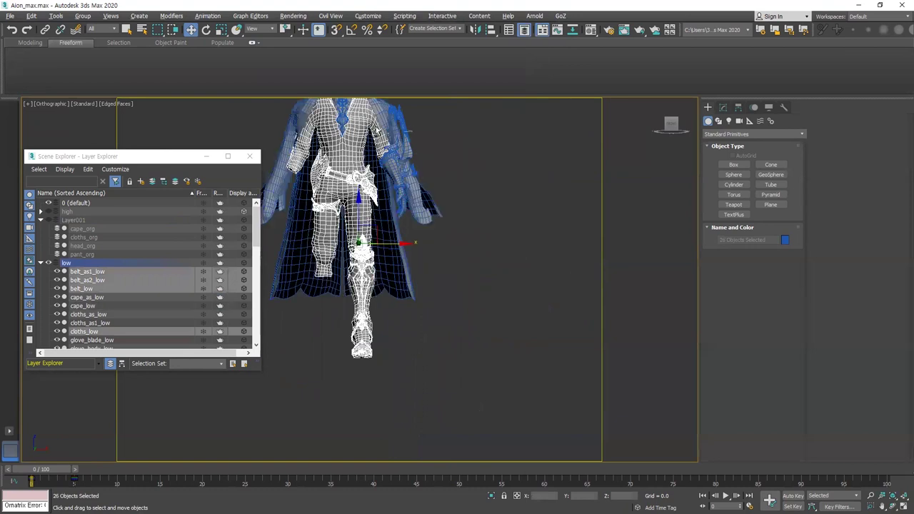
alt+click(357, 130)
drag(390, 249, 584, 258)
key(ctrl+z)
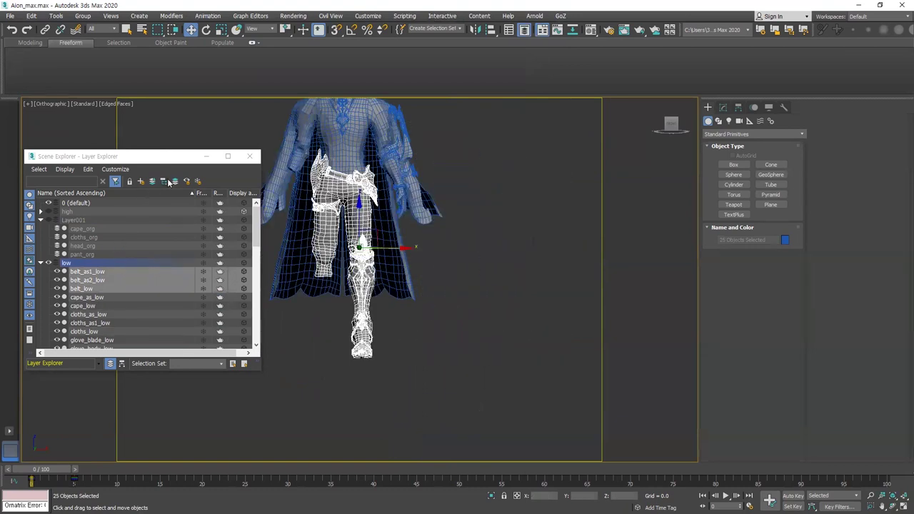
Step: Create a new layer from the selected lower-body meshes and rename it Bottom_Low
click(140, 182)
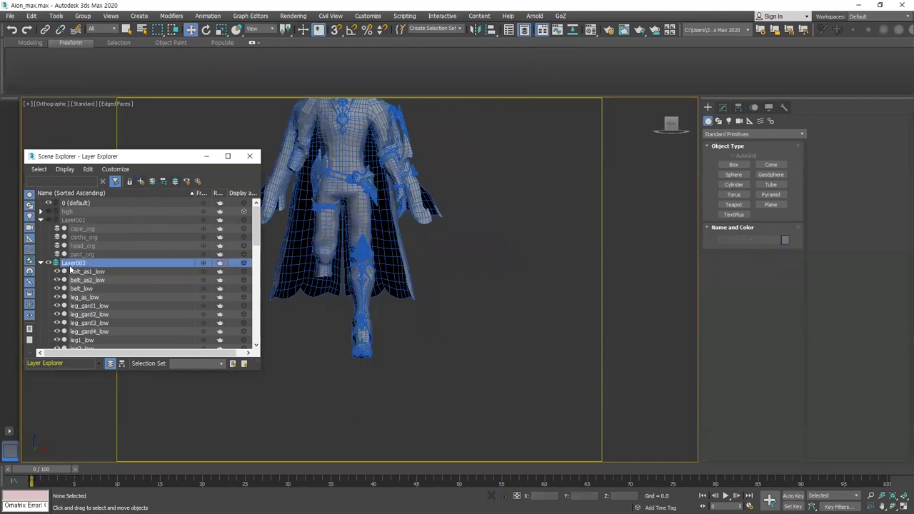
right_click(97, 263)
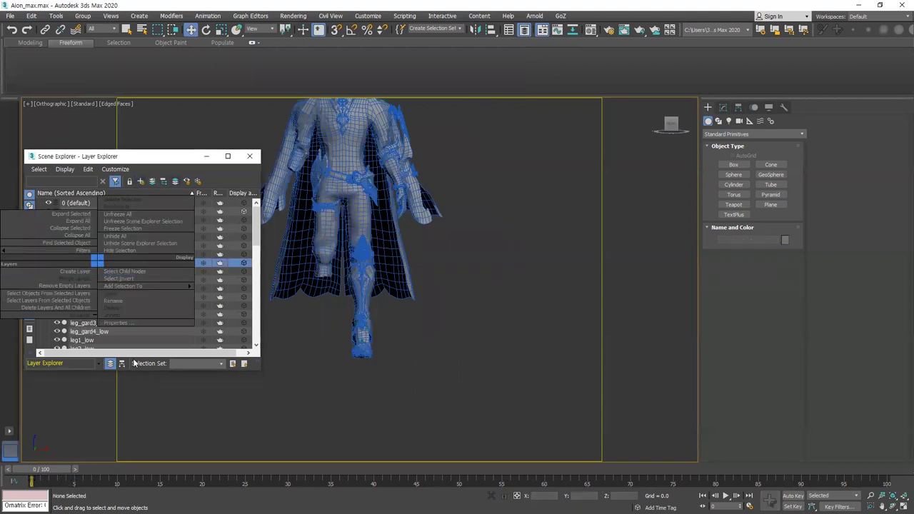
click(95, 343)
right_click(98, 264)
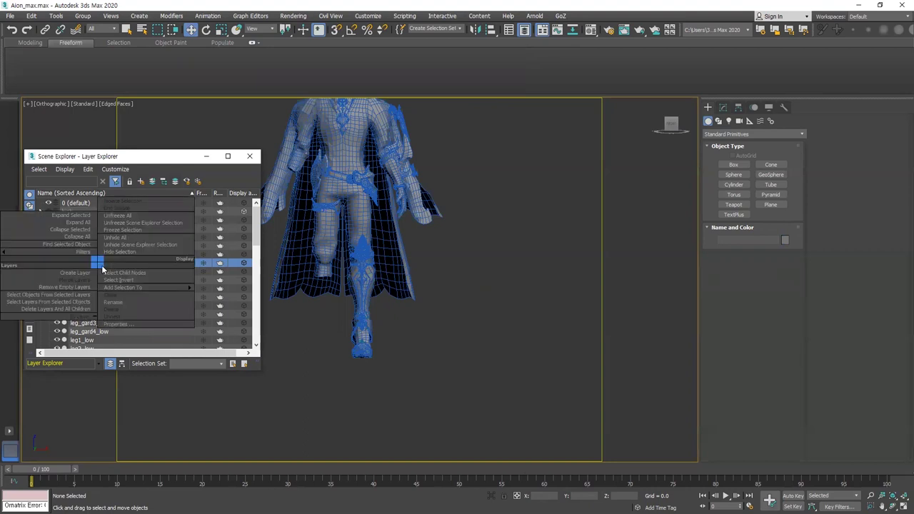
click(113, 302)
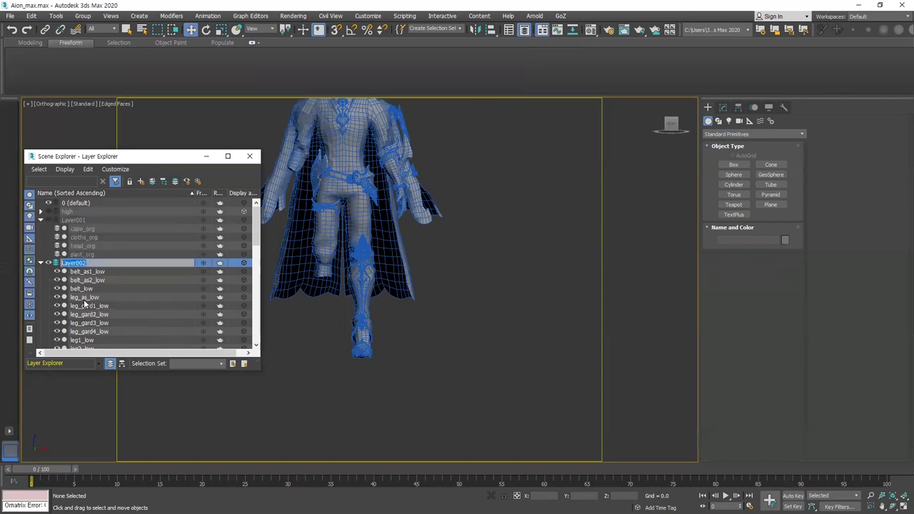
text(g)
key(Return)
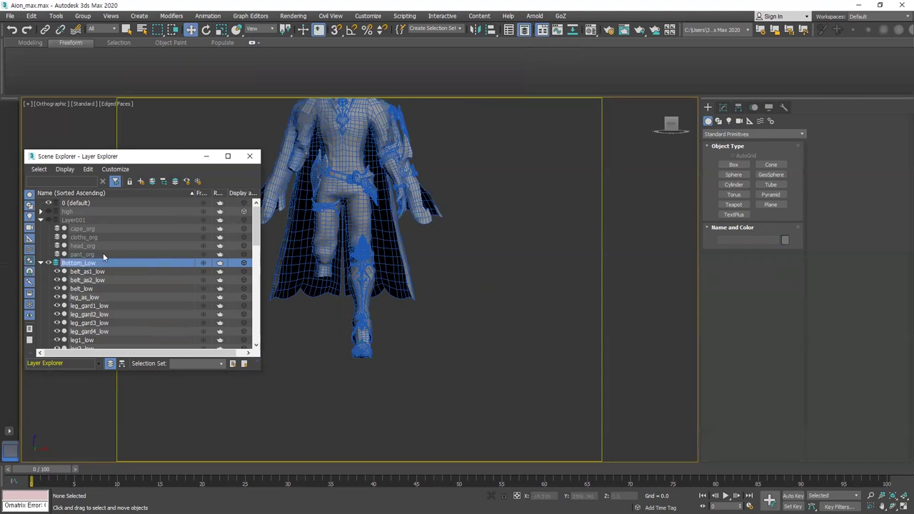
Step: Hide the Bottom_Low layer and select the remaining low-poly upper-body meshes without the cape
click(50, 262)
middle_drag(376, 232, 384, 308)
drag(470, 340, 268, 114)
alt+click(357, 317)
scroll(419, 217, up, 5)
alt+drag(446, 245, 422, 218)
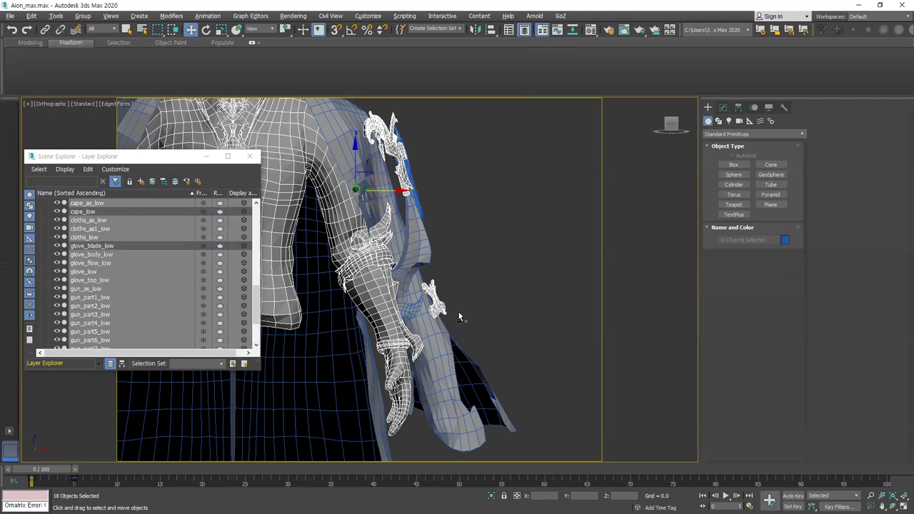
Step: Refine the selection to the low-poly cloths, glove and head meshes, removing the gun parts and adding glove_blade_low
alt+drag(430, 280, 457, 295)
middle_drag(432, 191, 466, 212)
alt+drag(466, 203, 407, 142)
alt+click(397, 160)
alt+middle_drag(400, 162, 488, 194)
scroll(488, 193, down, 5)
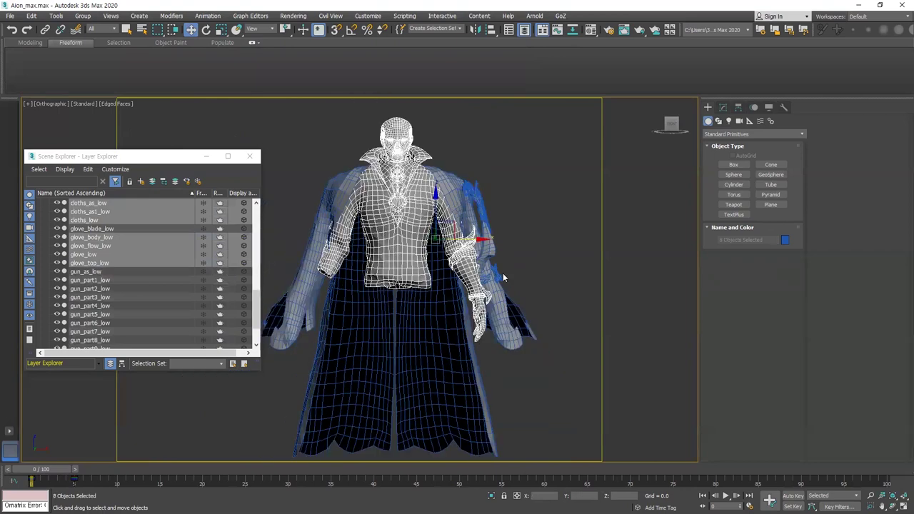
scroll(503, 278, up, 3)
ctrl+click(475, 281)
scroll(479, 240, down, 5)
alt+middle_drag(477, 270, 445, 275)
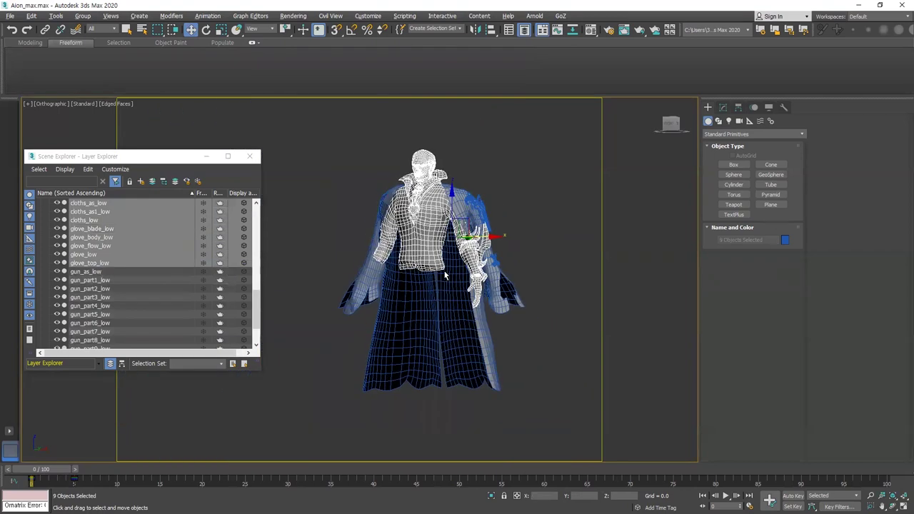
click(141, 182)
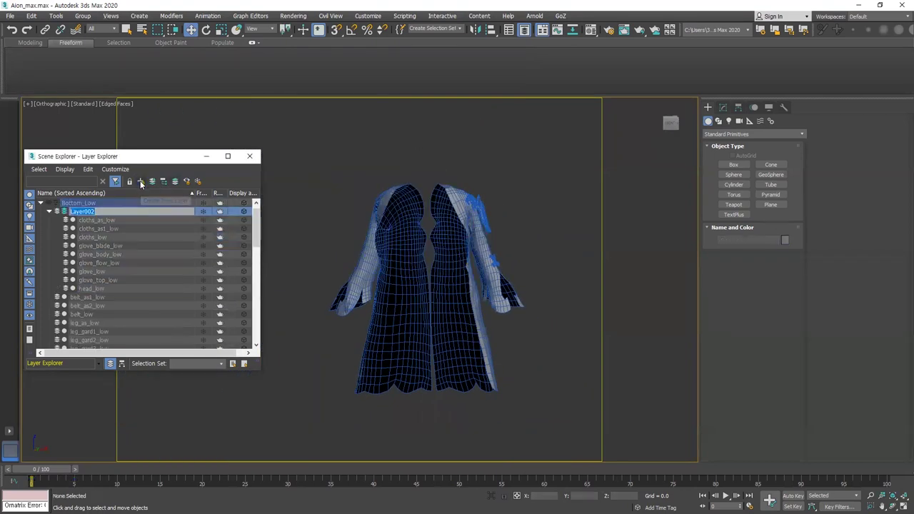
click(102, 223)
key(ctrl+z)
key(ctrl+z)
Step: Name the top-level layer holding the cloths, glove and head meshes Top_Low
scroll(113, 232, up, 3)
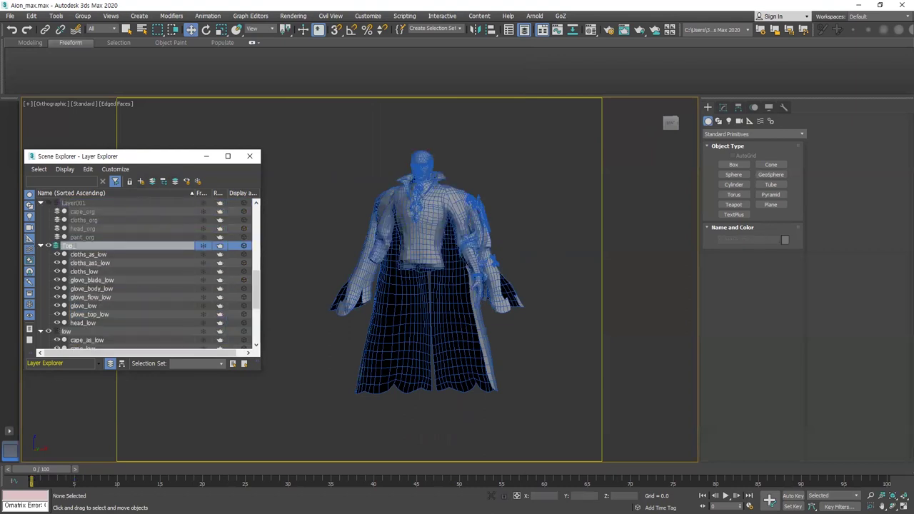
text(ow)
key(Return)
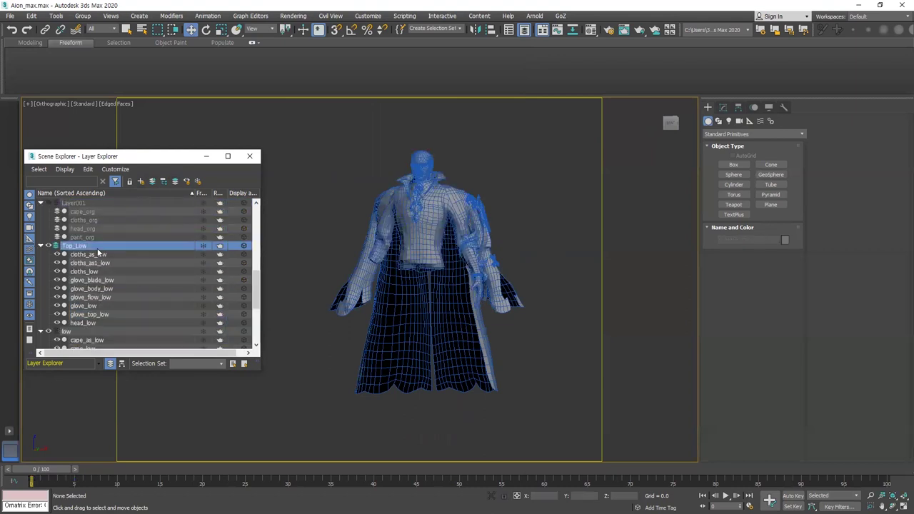
Step: Try to put the head_low mesh into its own new layer
click(412, 166)
middle_drag(376, 192, 338, 140)
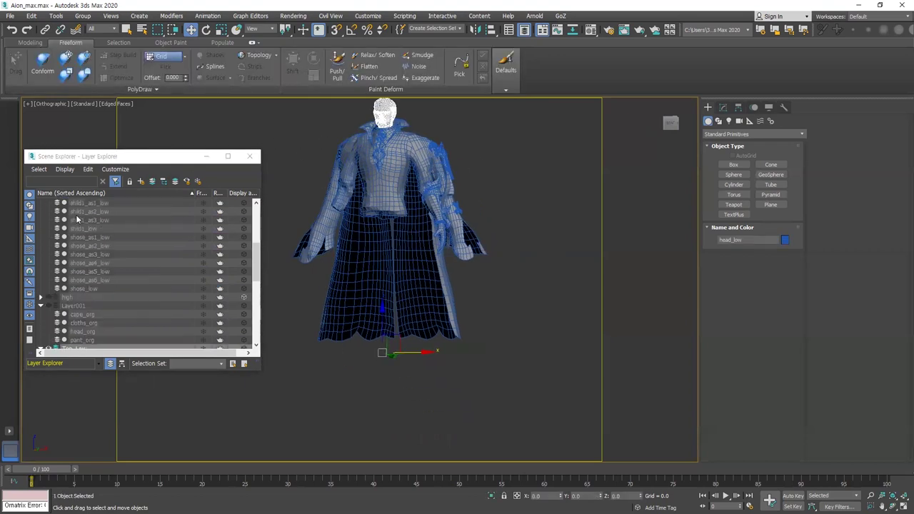
scroll(75, 220, up, 6)
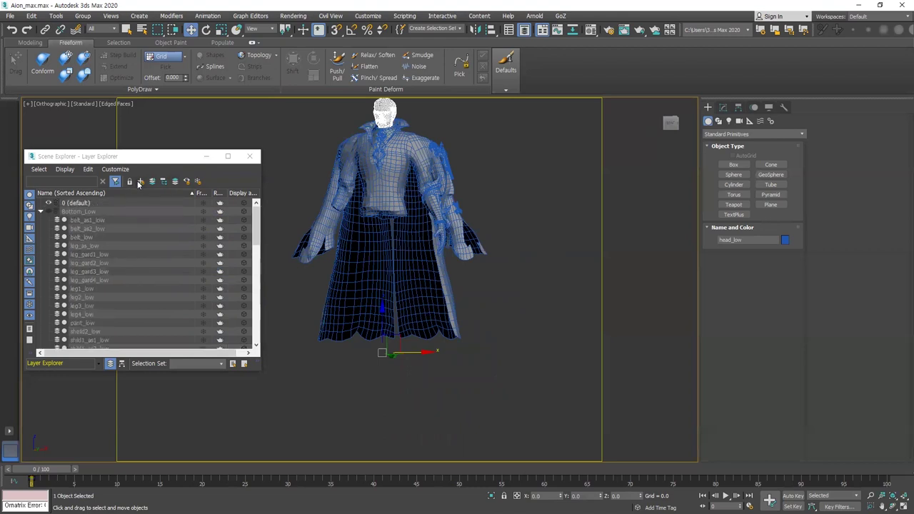
click(140, 181)
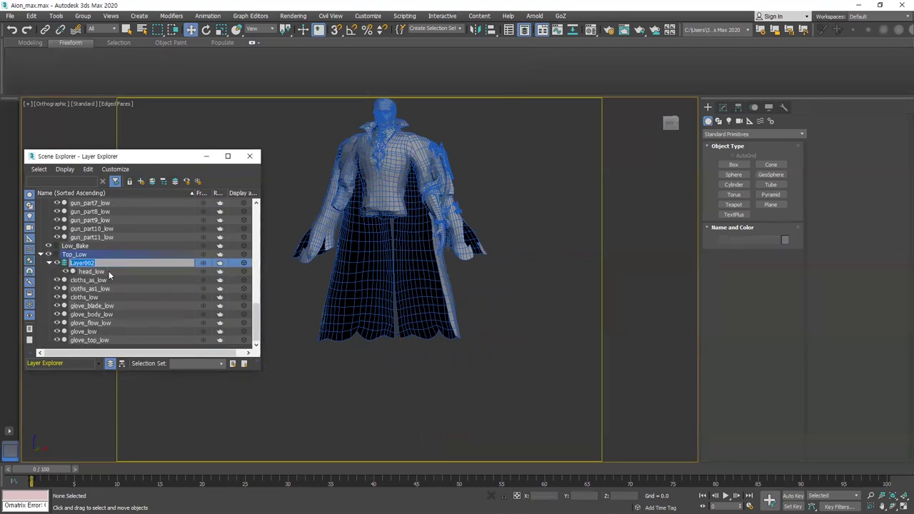
key(Return)
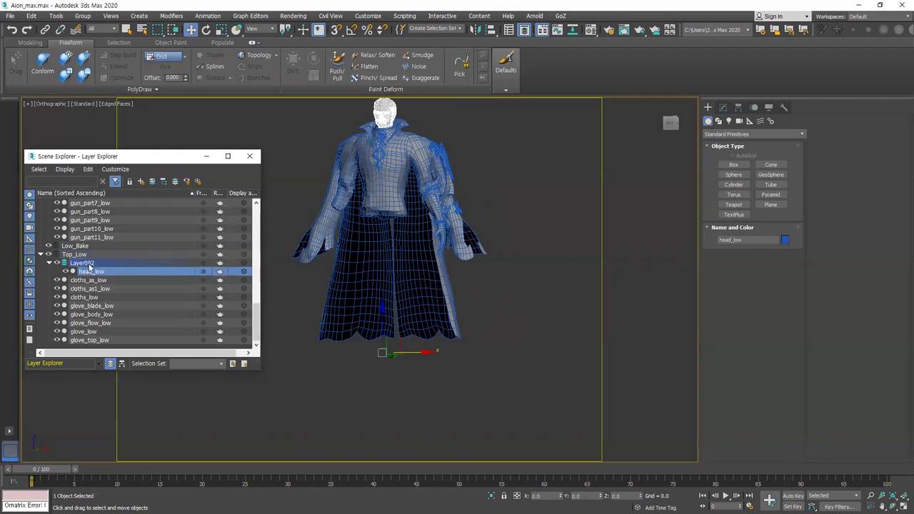
key(ctrl+z)
key(ctrl+z)
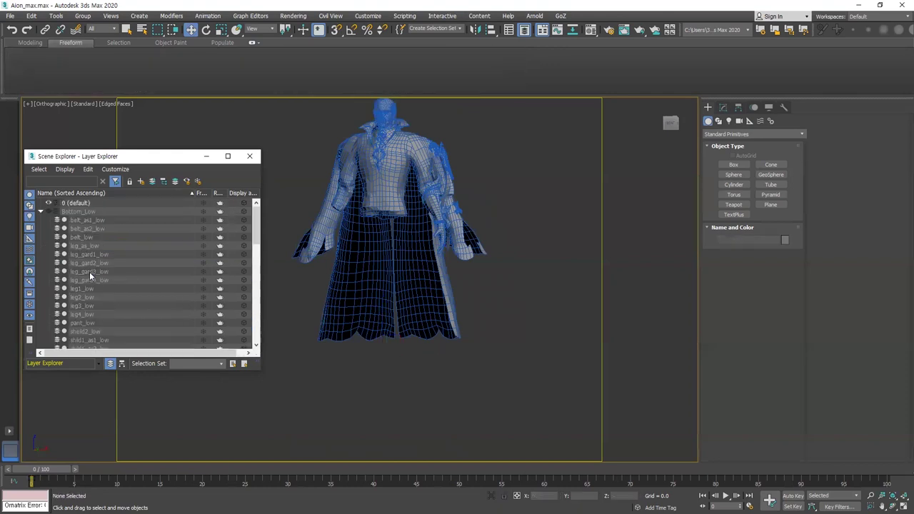
Step: Collapse the Bottom_Low and low layers, then move head_low into the 0 (default) layer and hide that layer
click(41, 213)
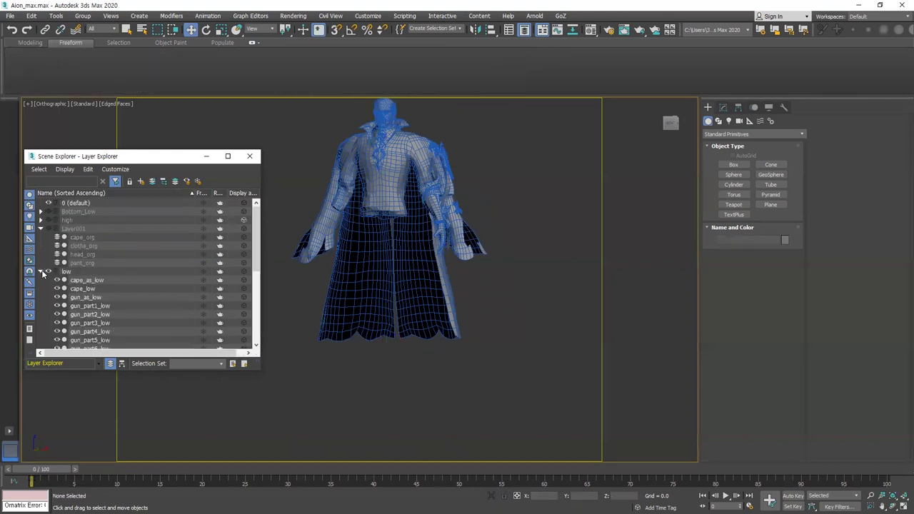
click(41, 272)
click(80, 298)
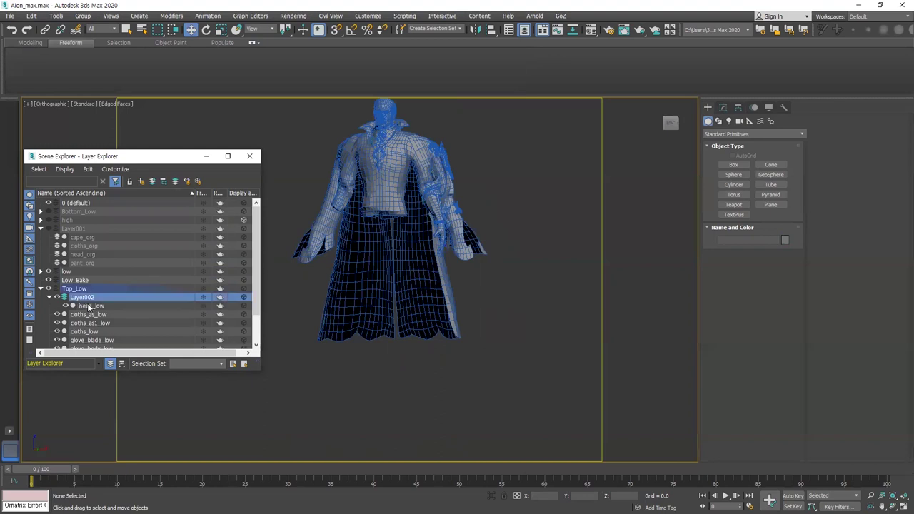
drag(93, 308, 73, 214)
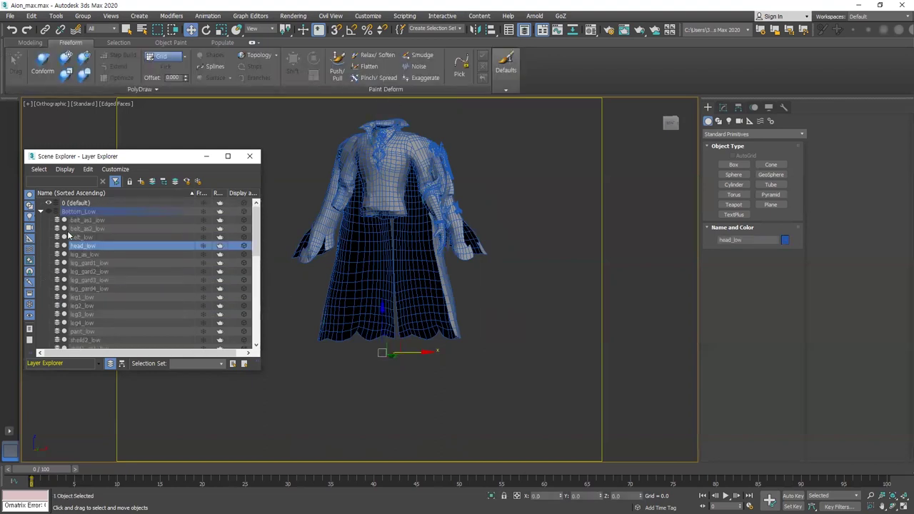
drag(81, 248, 65, 204)
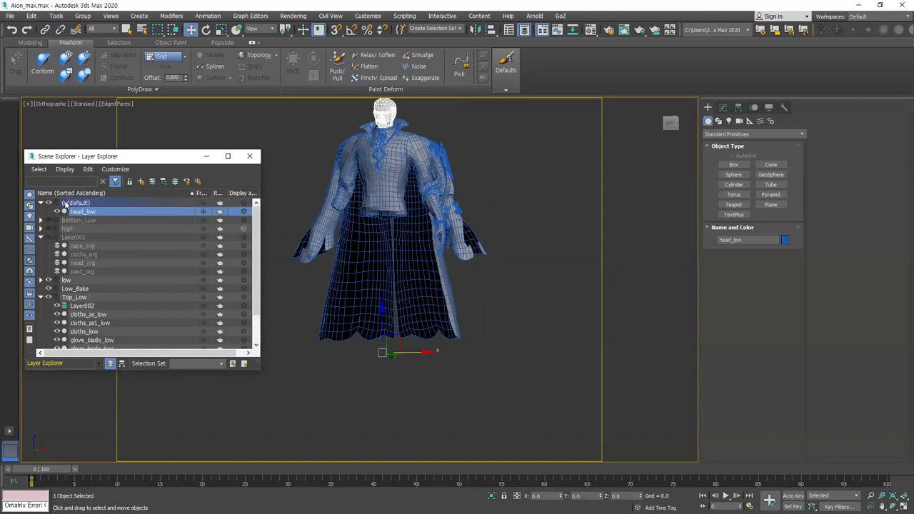
click(41, 204)
click(49, 203)
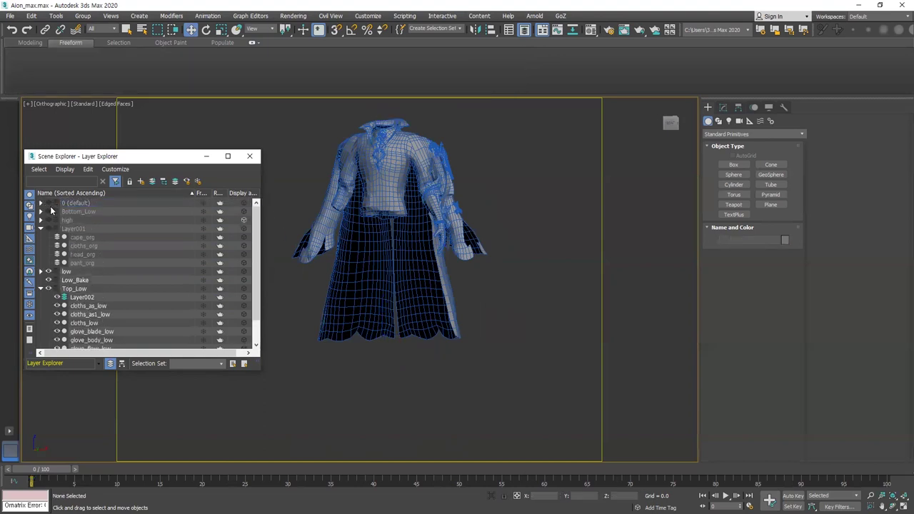
Step: Delete the empty Layer002 nested under Top_Low
click(89, 299)
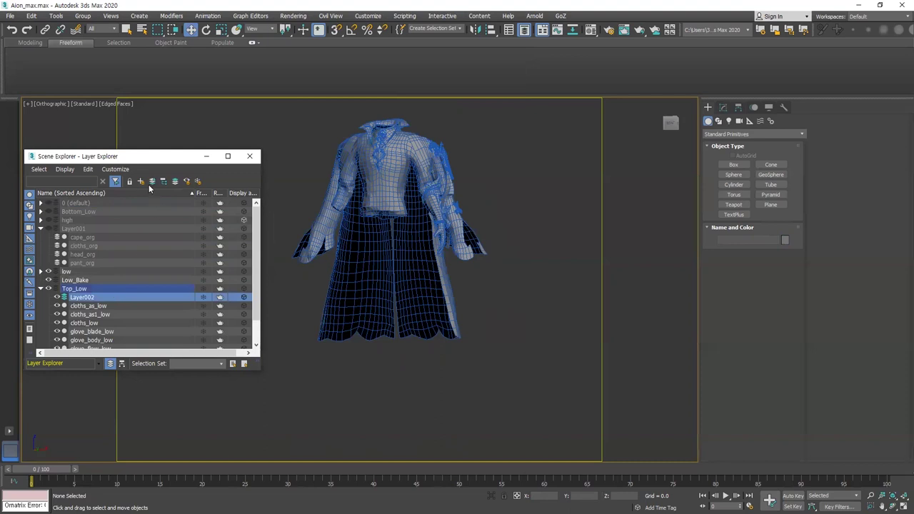
right_click(100, 301)
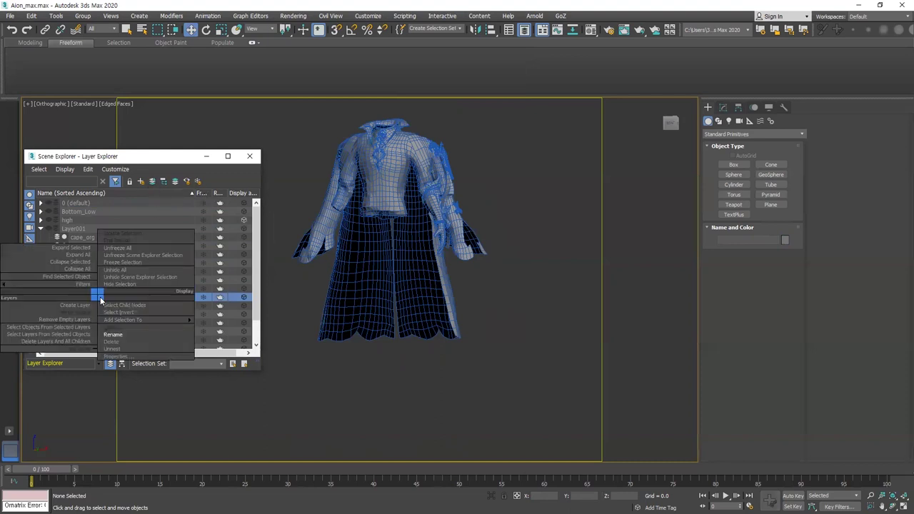
click(92, 342)
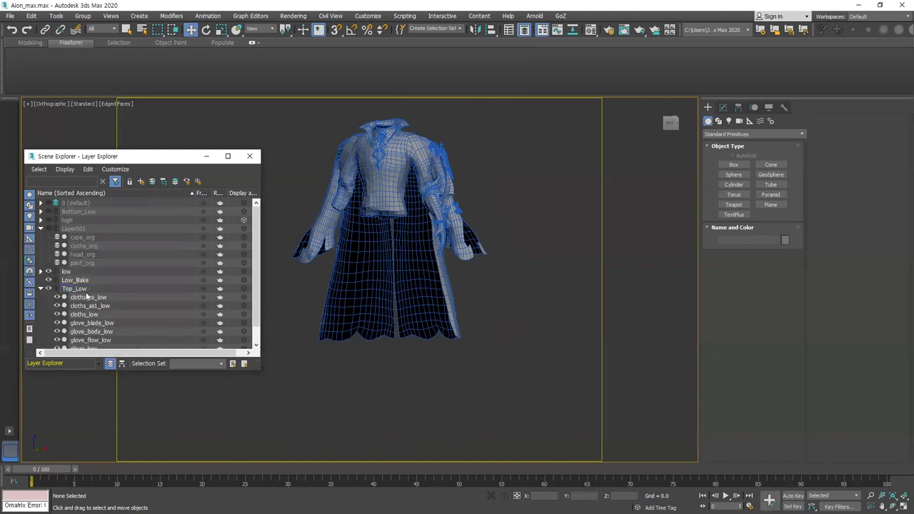
Step: Collapse the Top_Low layer and hide the low, Low_Bake and Top_Low layers
click(50, 290)
click(49, 290)
click(40, 289)
click(49, 280)
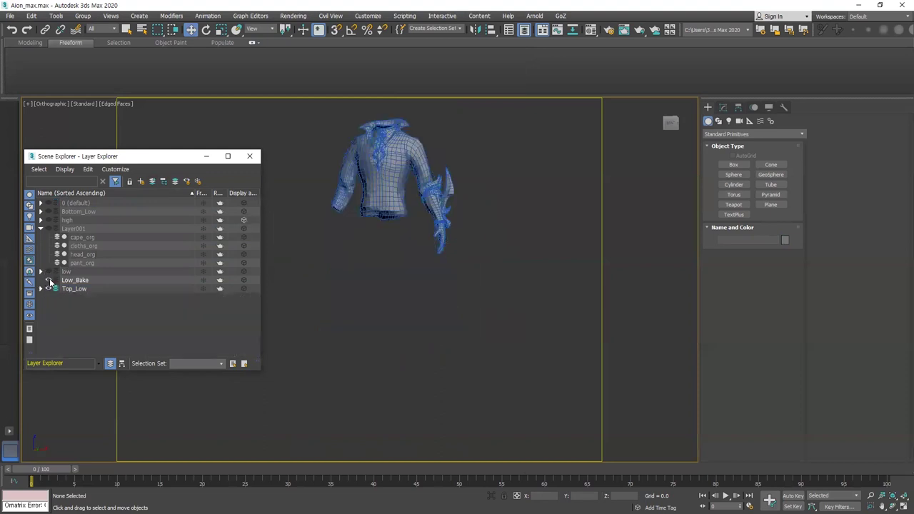
click(49, 288)
click(49, 272)
click(50, 272)
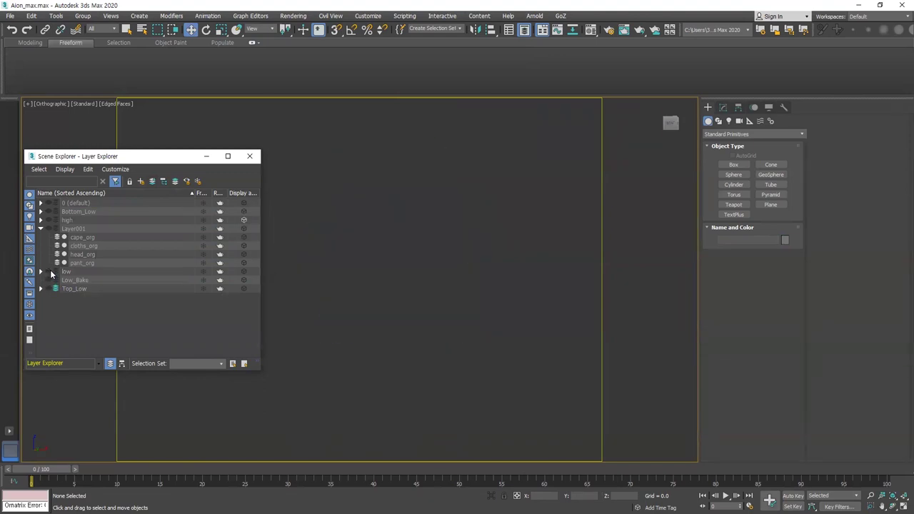
Step: Examine what the Low_Bake, low, Bottom_Low, Top_Low and Layer001 layers contain by toggling each one's visibility
click(49, 280)
click(48, 280)
click(49, 271)
click(48, 271)
click(49, 212)
click(49, 212)
click(48, 289)
click(48, 288)
click(49, 228)
click(50, 229)
Step: Rename Layer001 to Origine and collapse it
click(72, 228)
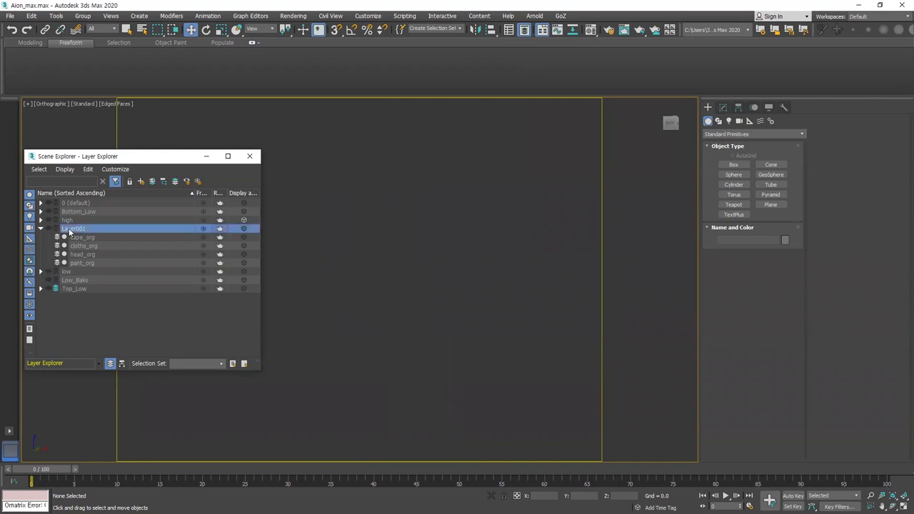
right_click(99, 229)
click(114, 265)
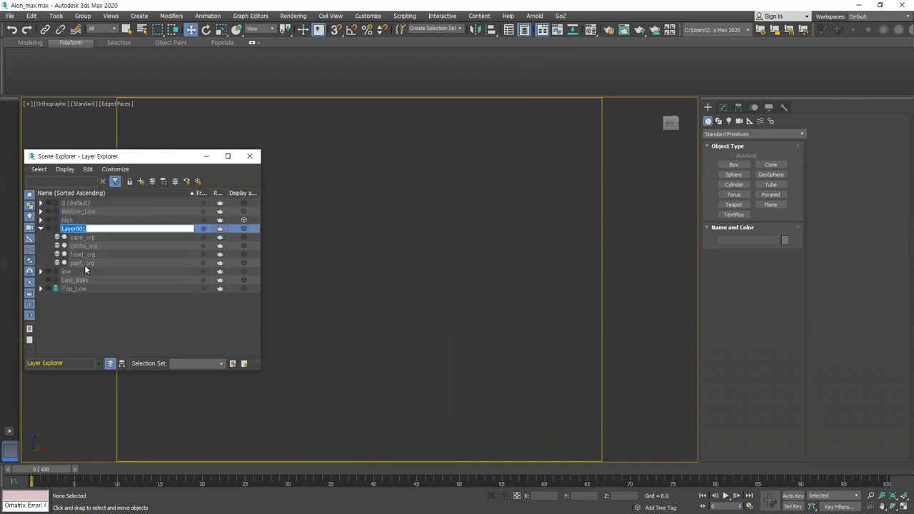
text(Origine)
key(Return)
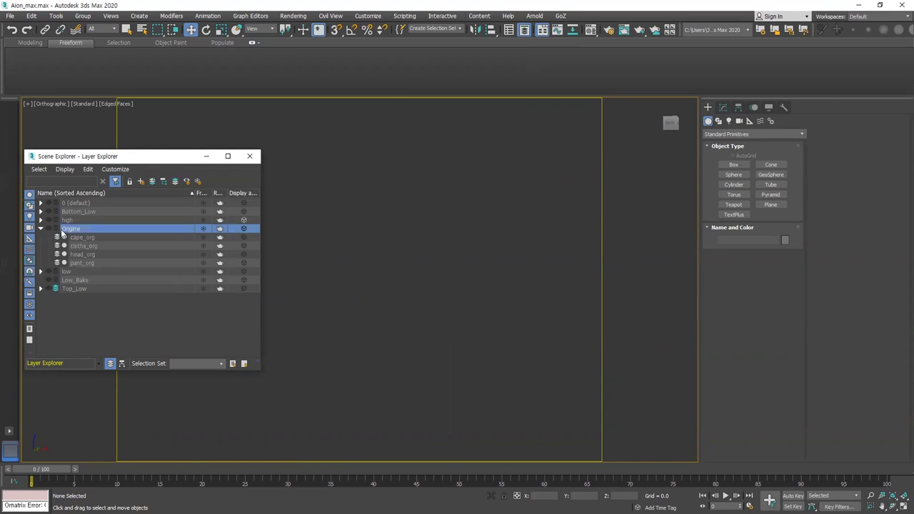
click(43, 230)
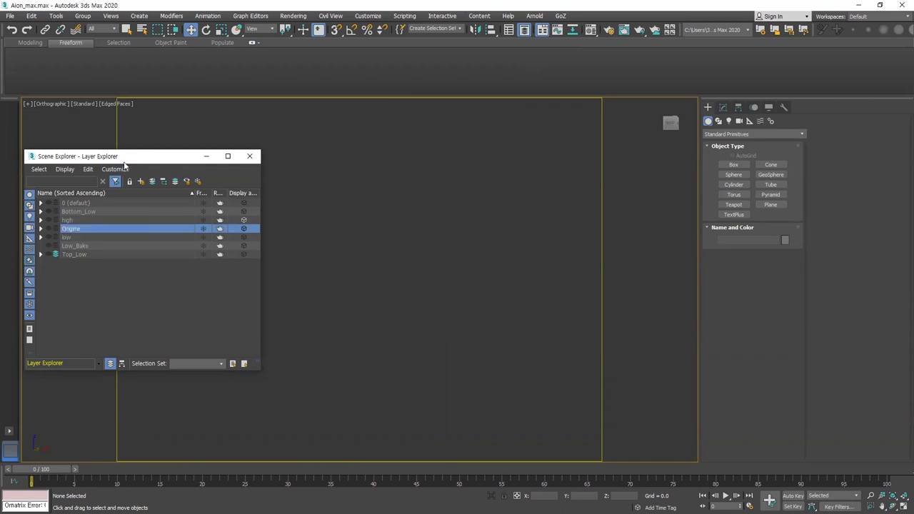
Step: Move the Layer Explorer clear of the character and check which Origine meshes show by toggling the layer's visibility
drag(136, 160, 561, 201)
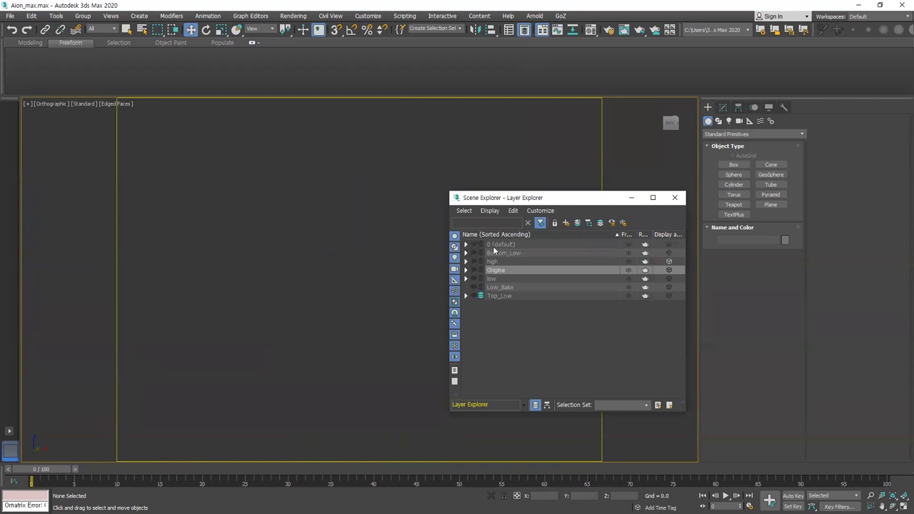
click(475, 270)
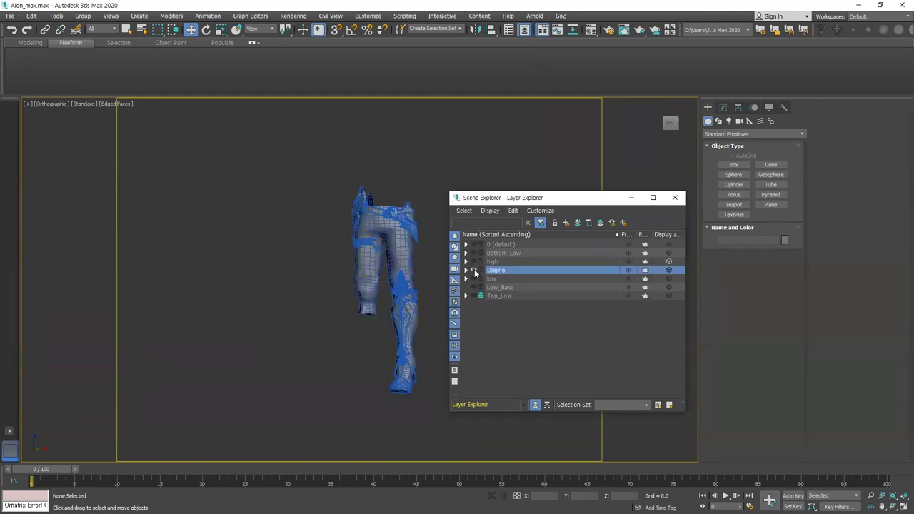
double_click(475, 271)
double_click(475, 271)
click(475, 272)
click(475, 272)
click(474, 271)
click(466, 270)
click(473, 270)
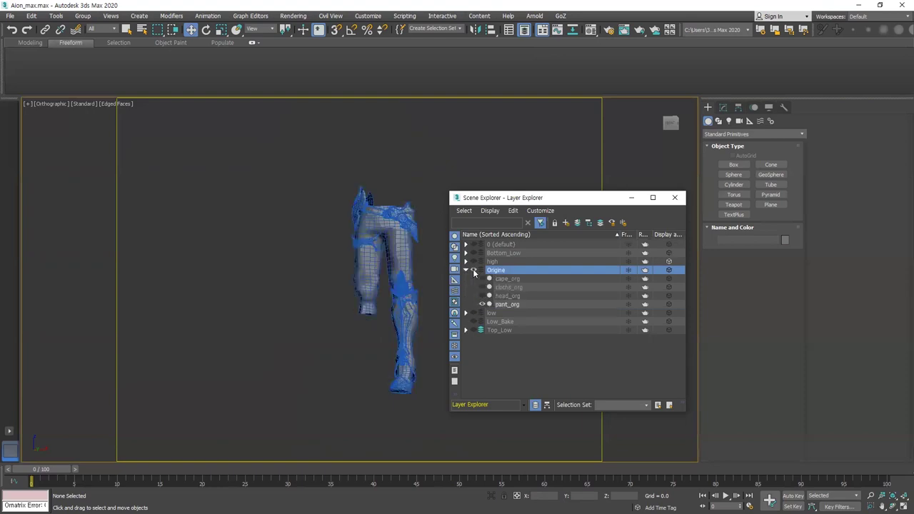
double_click(475, 271)
click(475, 271)
click(471, 272)
Step: Unhide cape_org, cloths_org and head_org inside the Origine layer, then collapse and hide the layer
click(465, 270)
click(482, 278)
click(481, 287)
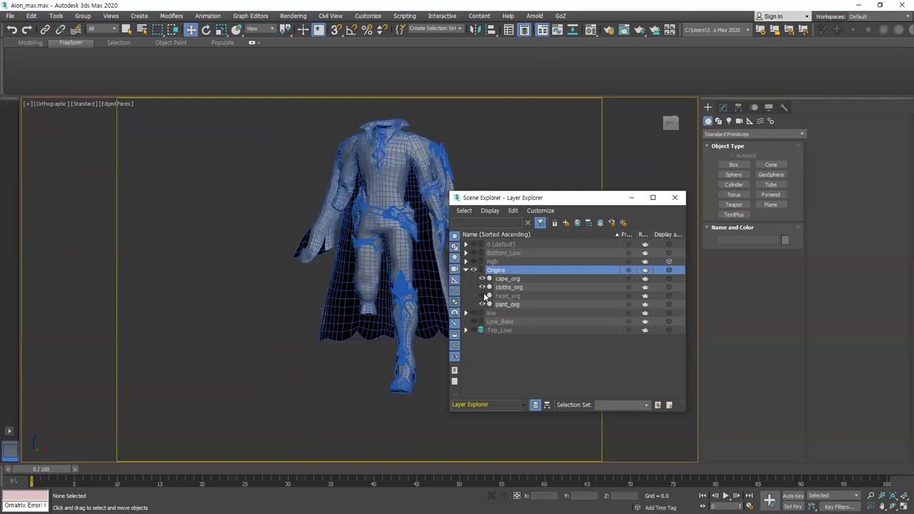
click(482, 296)
double_click(470, 274)
click(474, 273)
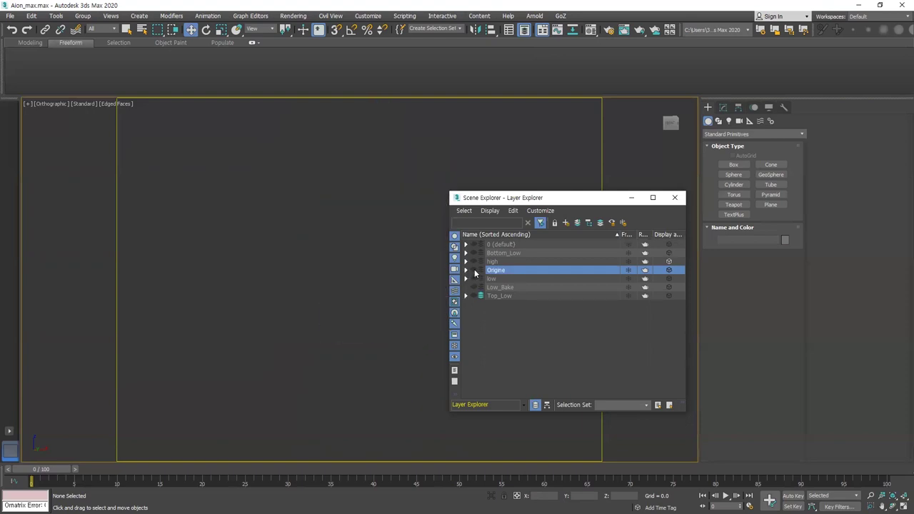
Step: Check the contents of the high and Bottom_Low layers by toggling their visibility
click(474, 263)
click(474, 263)
click(474, 254)
click(474, 253)
Step: Show the low layer and rename it Cape_Low
click(474, 279)
click(490, 278)
right_click(490, 278)
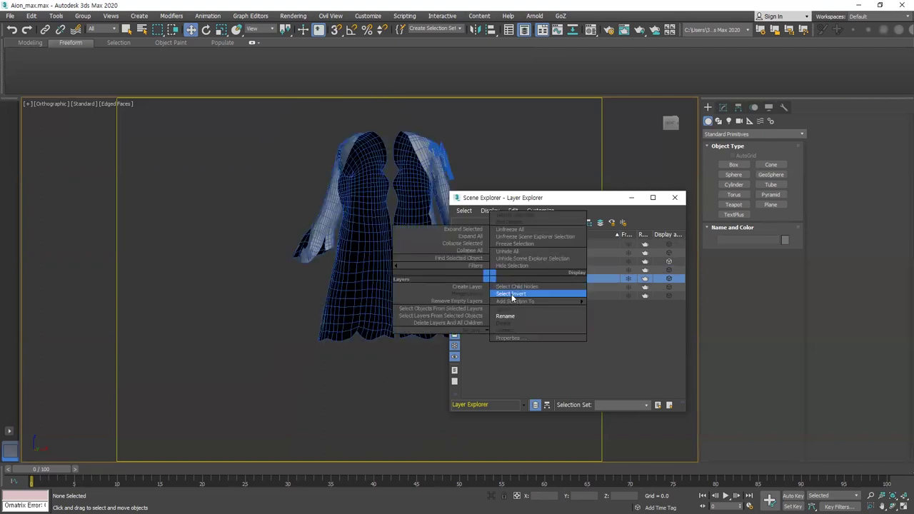
click(511, 316)
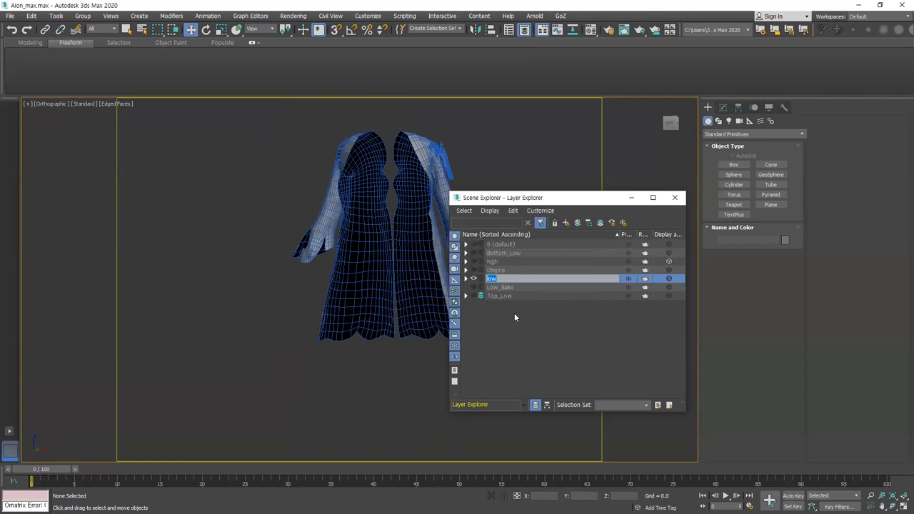
text(Cage)
text(_Low)
key(Return)
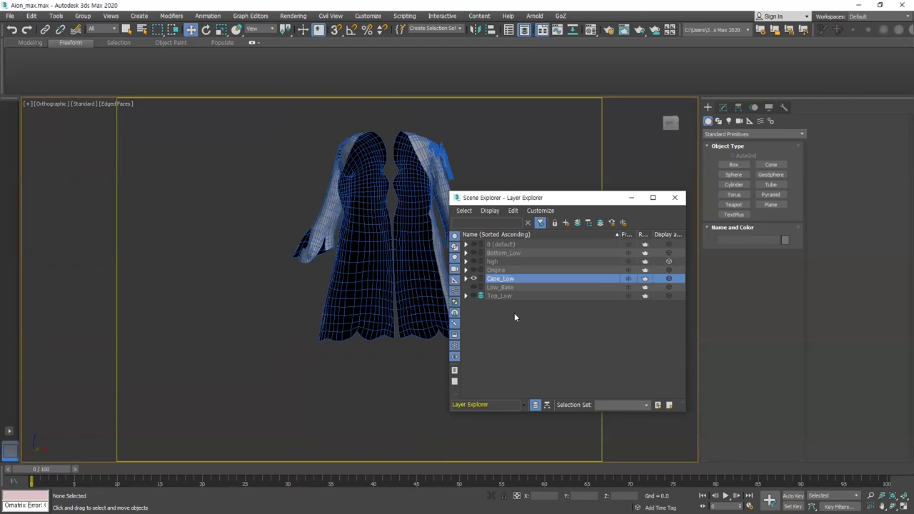
Step: Hide the Cape_Low layer and show the high layer
click(474, 279)
click(474, 262)
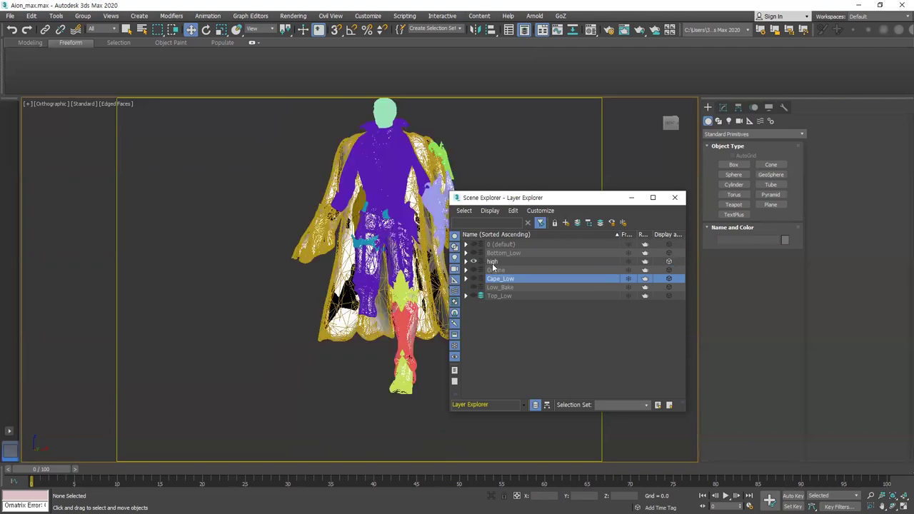
click(492, 263)
right_click(492, 265)
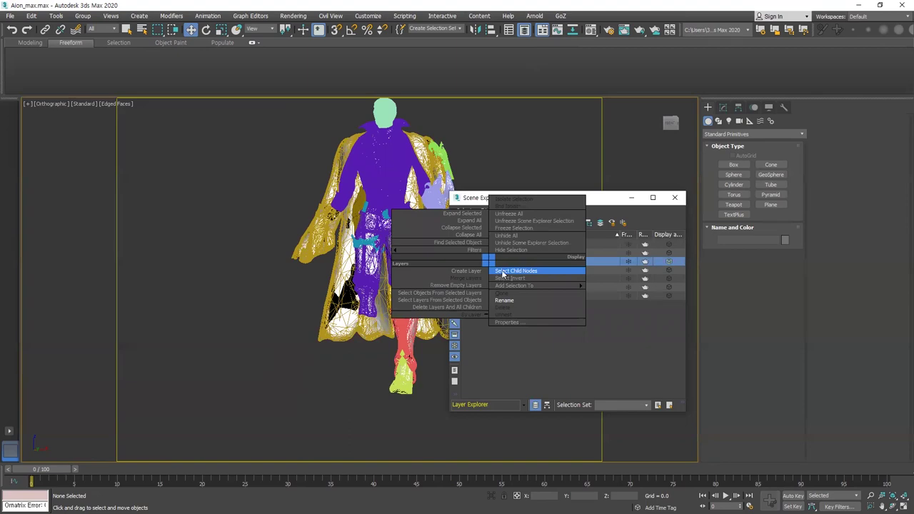
Step: Select the high-poly belt, leg, leg guard, pant and shield parts and put them in a new layer
middle_drag(370, 374, 297, 346)
drag(370, 376, 282, 194)
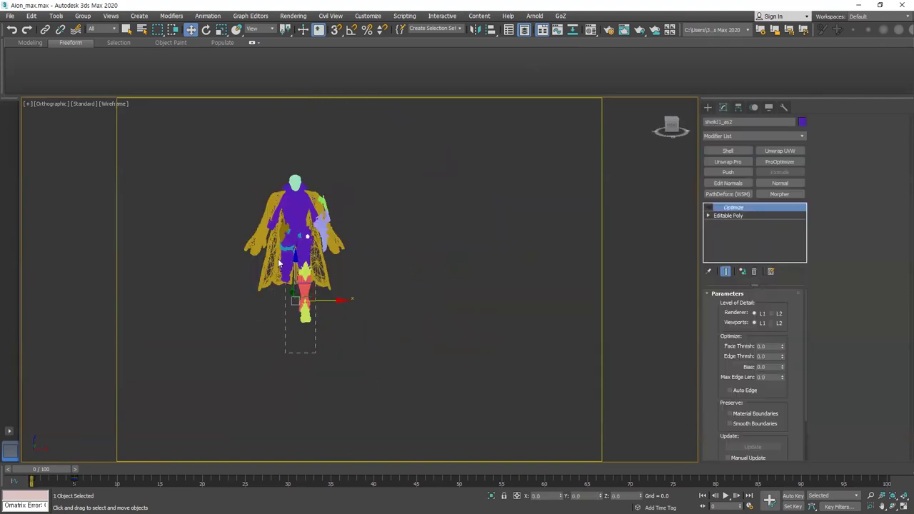
click(288, 230)
scroll(288, 230, up, 5)
alt+drag(395, 189, 159, 111)
scroll(322, 235, up, 1)
ctrl+click(239, 252)
alt+middle_drag(239, 252, 190, 217)
alt+middle_drag(120, 221, 5, 251)
middle_drag(249, 210, 357, 269)
scroll(357, 269, up, 3)
middle_drag(297, 231, 325, 288)
drag(913, 224, 557, 223)
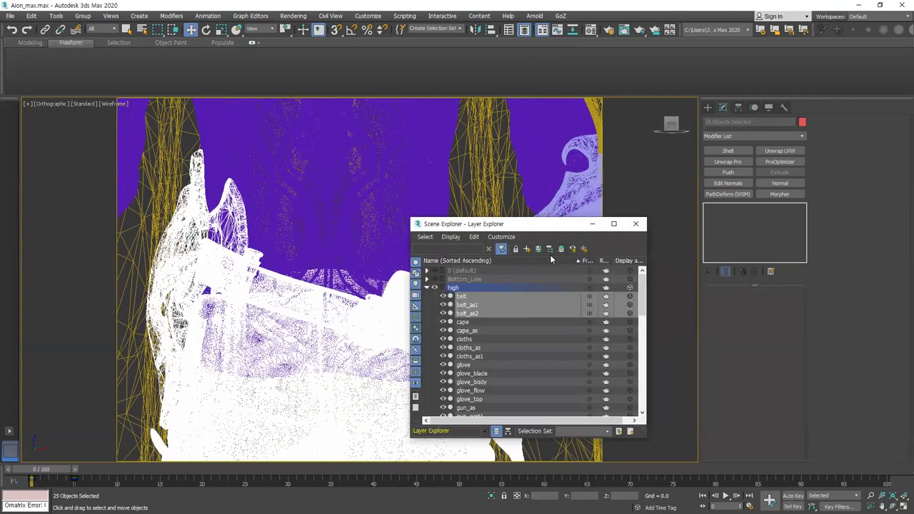
scroll(319, 245, down, 5)
alt+middle_drag(319, 244, 314, 207)
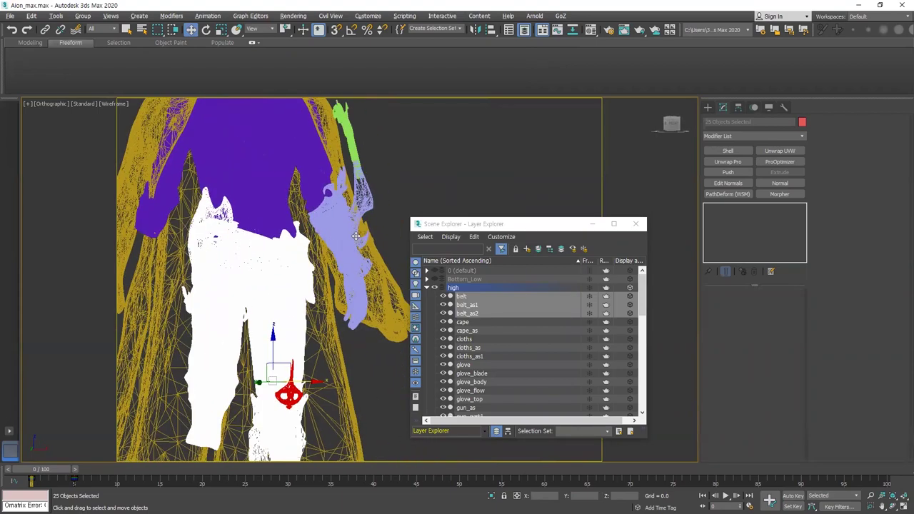
click(527, 249)
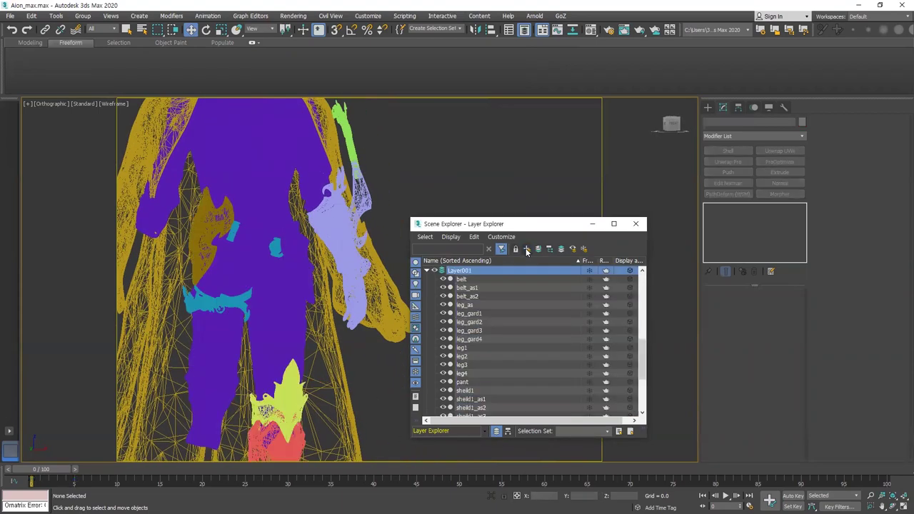
Step: Rename the new layer Bottom_High, then collapse and hide it
right_click(468, 272)
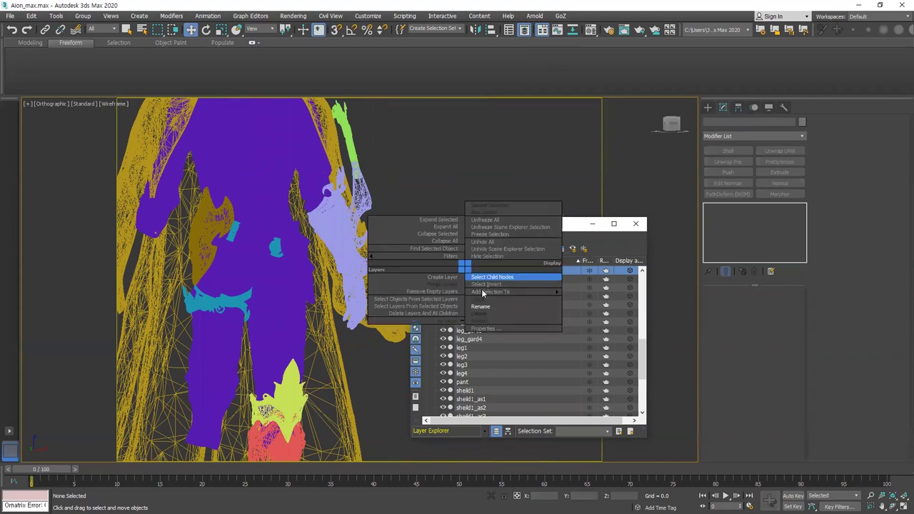
click(482, 309)
text(Ba)
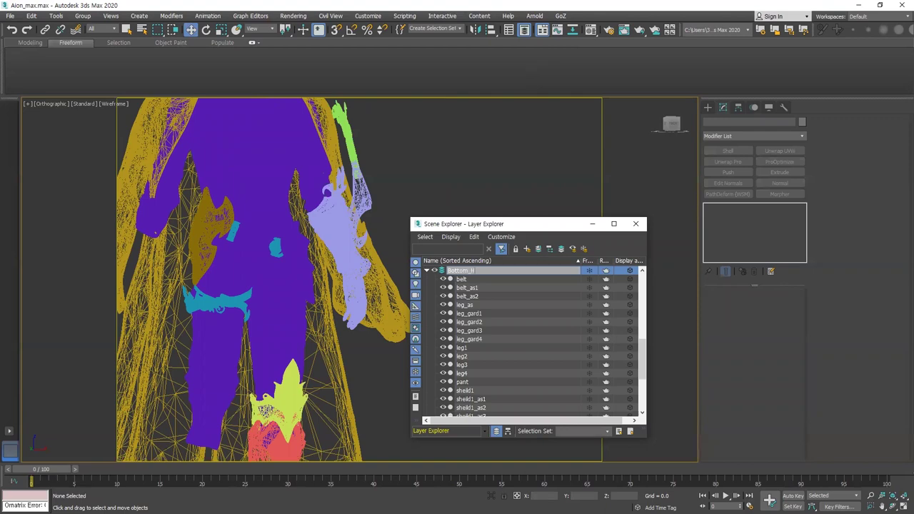
text(h)
key(Return)
click(428, 271)
click(433, 271)
Step: Select the high-poly cloths and glove meshes, leaving out the head, cape and gun, and put them in a new layer
scroll(309, 256, down, 6)
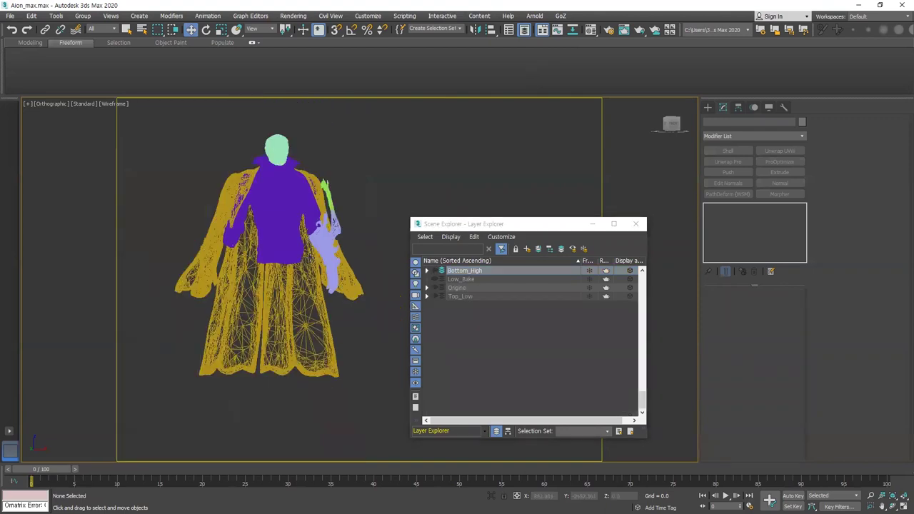
key(ctrl+a)
alt+click(292, 202)
alt+click(323, 265)
scroll(331, 253, up, 6)
alt+click(314, 214)
ctrl+click(286, 155)
alt+middle_drag(293, 143, 297, 276)
alt+drag(322, 153, 250, 214)
alt+click(293, 286)
scroll(293, 279, down, 5)
alt+middle_drag(293, 278, 271, 282)
alt+click(294, 319)
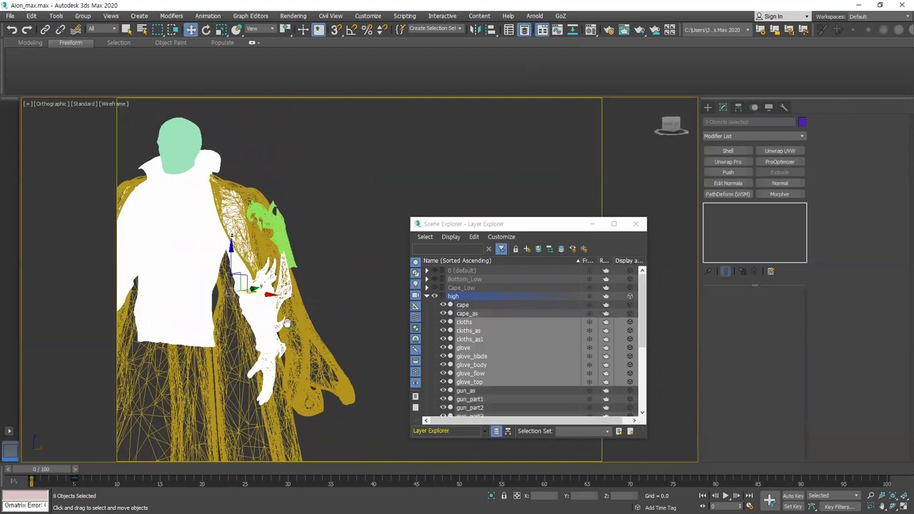
alt+middle_drag(294, 319, 314, 318)
middle_drag(314, 318, 365, 249)
click(527, 249)
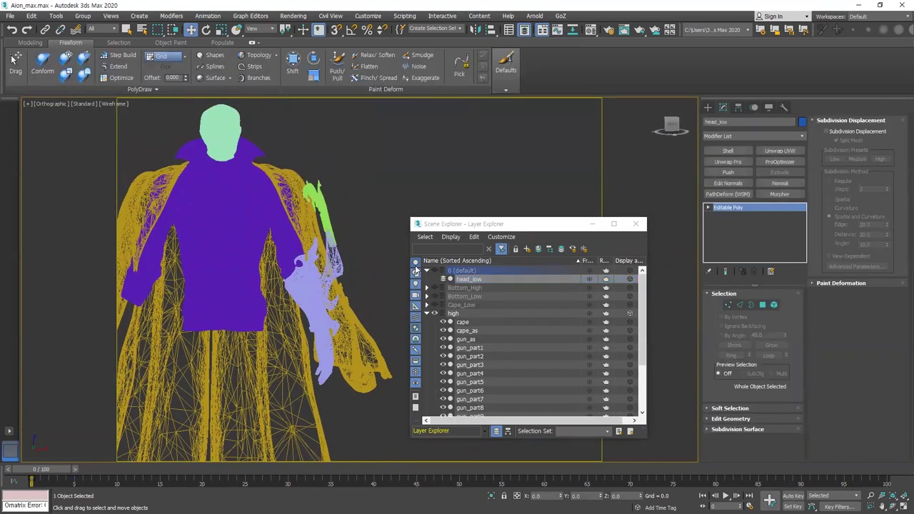
Step: Collapse the 0 (default) and high layers, keeping 0 (default) hidden
click(435, 271)
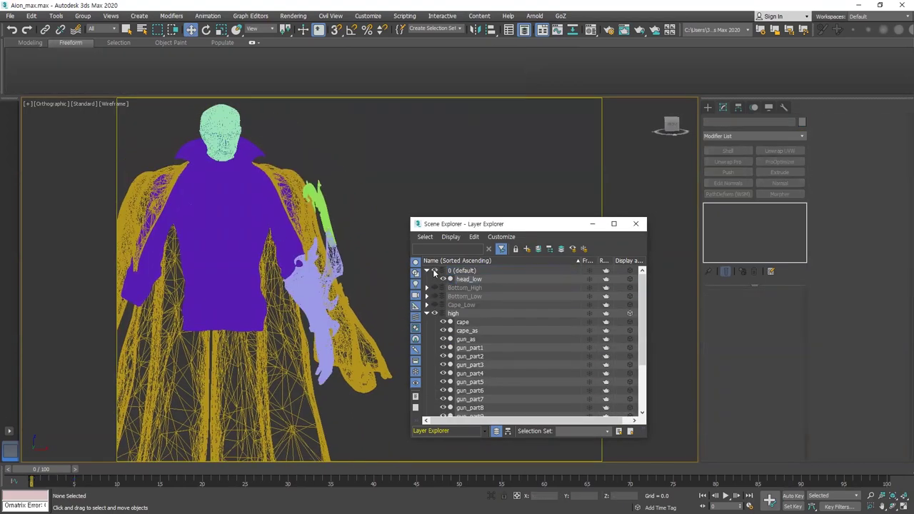
click(427, 271)
click(428, 305)
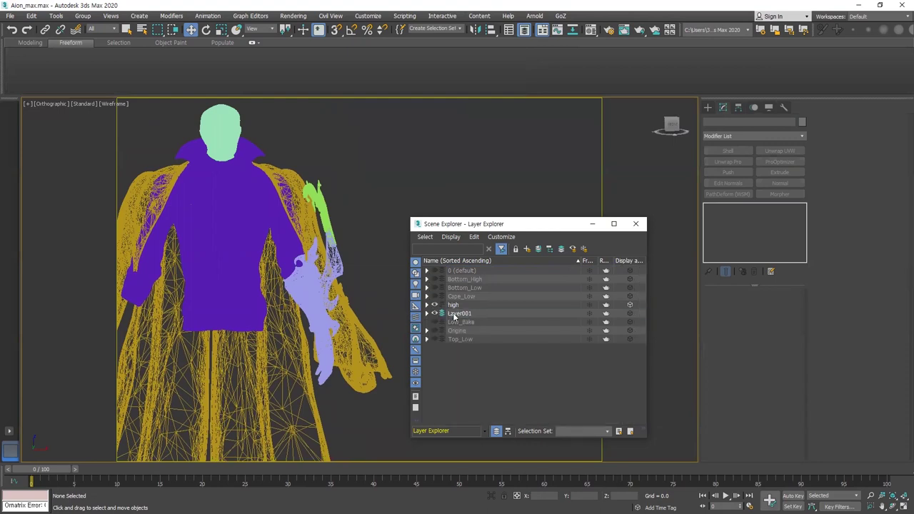
Step: Compare the contents of Layer001 and the high layer by toggling their visibility
click(457, 314)
click(434, 314)
click(434, 305)
click(434, 305)
click(434, 305)
click(435, 313)
double_click(435, 313)
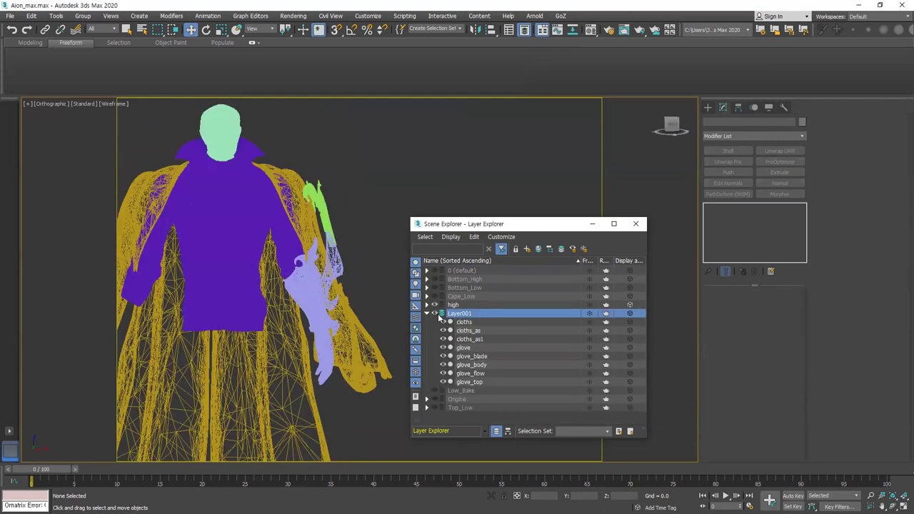
Step: Rename Layer001 to Top_High, then collapse and hide it
right_click(462, 314)
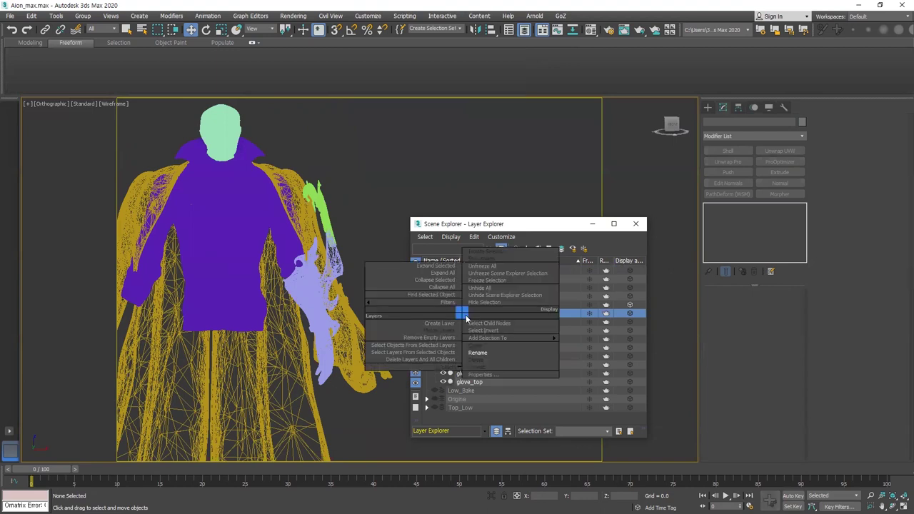
click(482, 356)
text(Top_High)
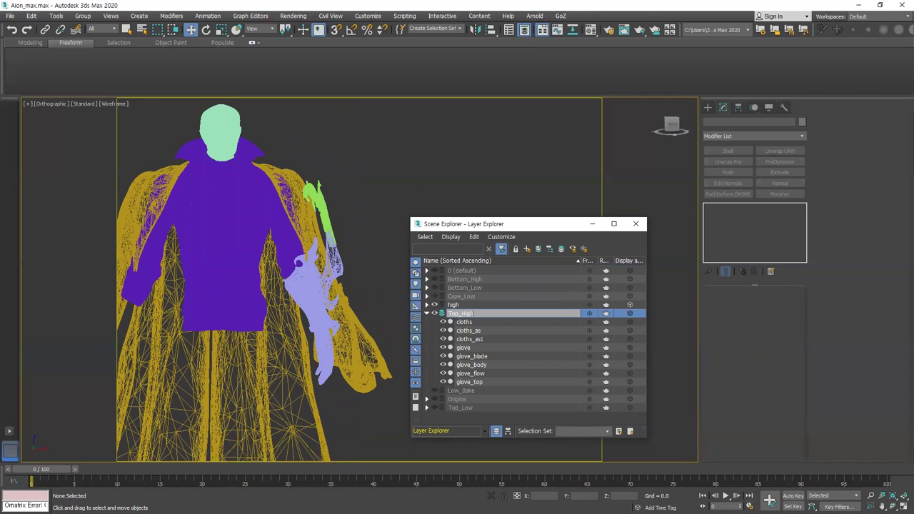
key(Return)
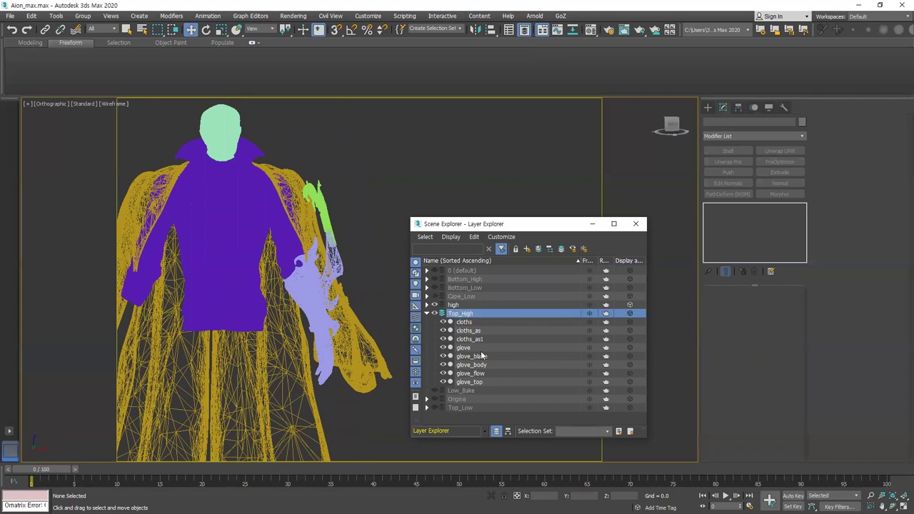
click(428, 314)
click(435, 314)
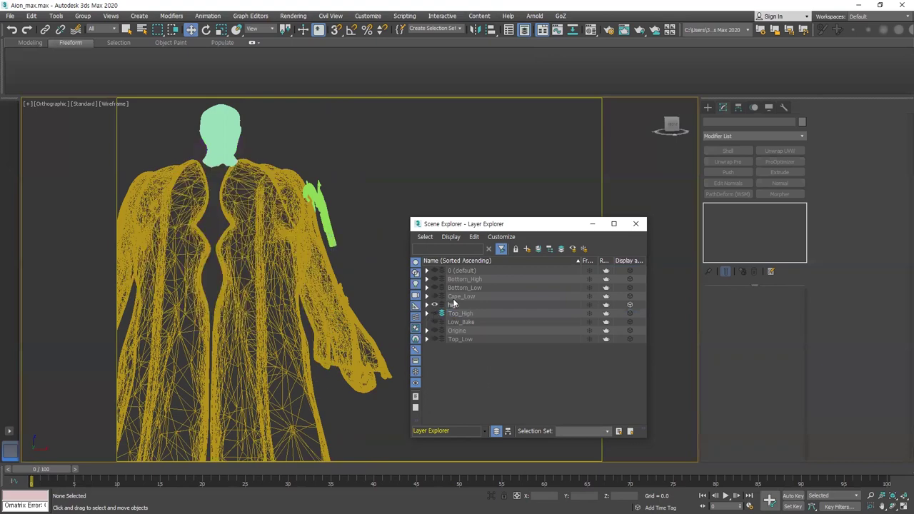
Step: Select the high-poly cape, cape_as and all gun parts, excluding the head, and put them in a new layer
click(452, 299)
drag(367, 200, 212, 273)
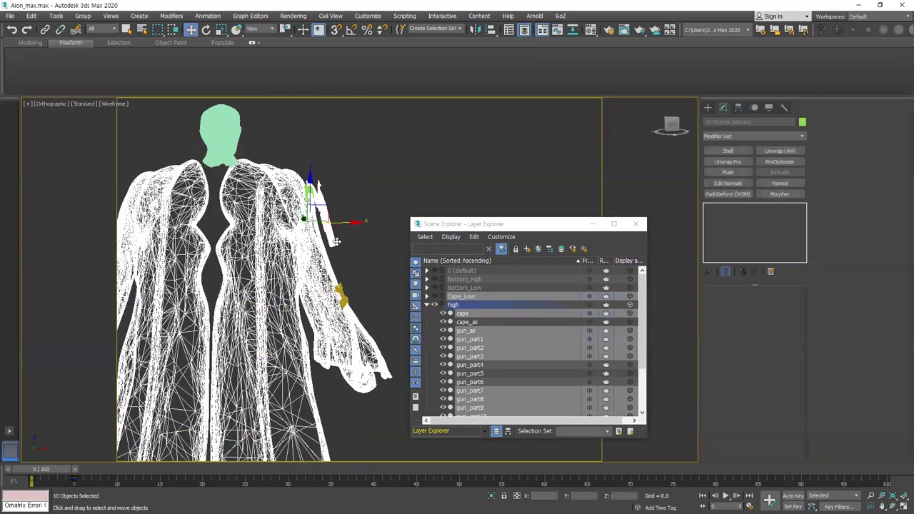
ctrl+drag(357, 272, 299, 331)
middle_drag(310, 194, 271, 192)
scroll(271, 192, up, 2)
ctrl+drag(333, 281, 271, 193)
middle_drag(271, 193, 275, 251)
scroll(451, 309, down, 2)
scroll(454, 310, up, 2)
click(528, 250)
key(ctrl+z)
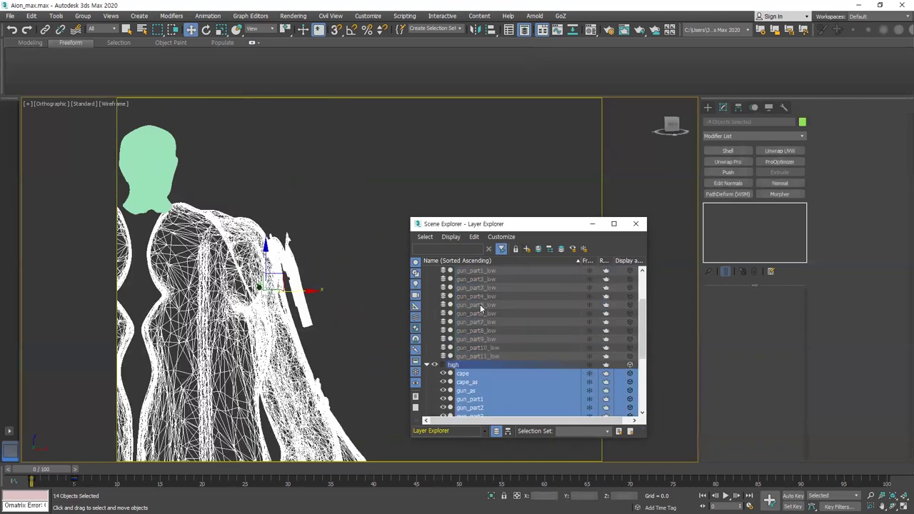
scroll(452, 315, up, 2)
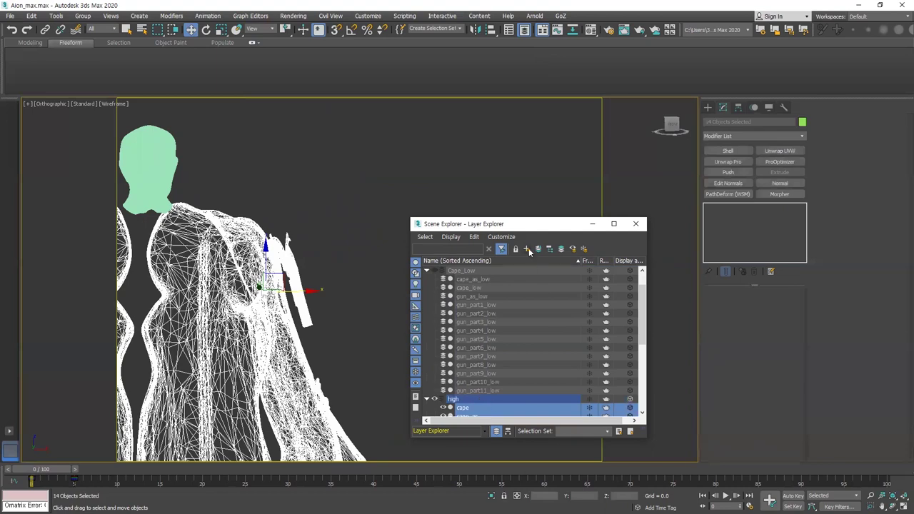
click(530, 252)
Step: Name the new layer Cape_high and collapse the Cape_high and Cape_Low layers
text(Cape_high)
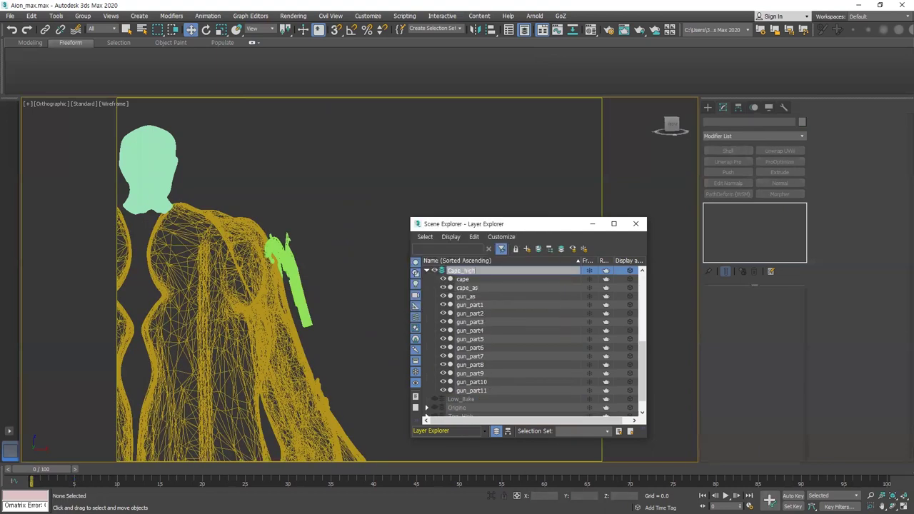
key(Return)
click(427, 271)
scroll(433, 286, up, 3)
click(427, 296)
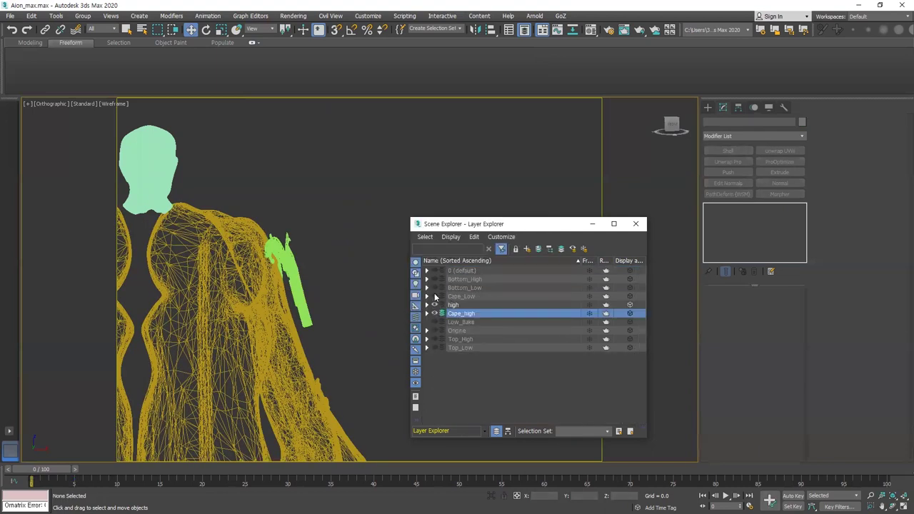
Step: Rename the high layer containing the head to Head_High, then collapse and hide it
click(185, 195)
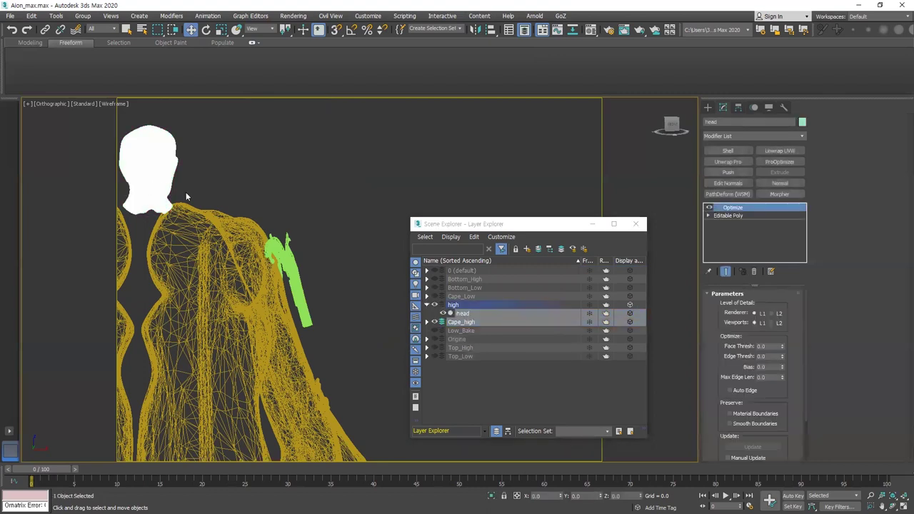
click(454, 306)
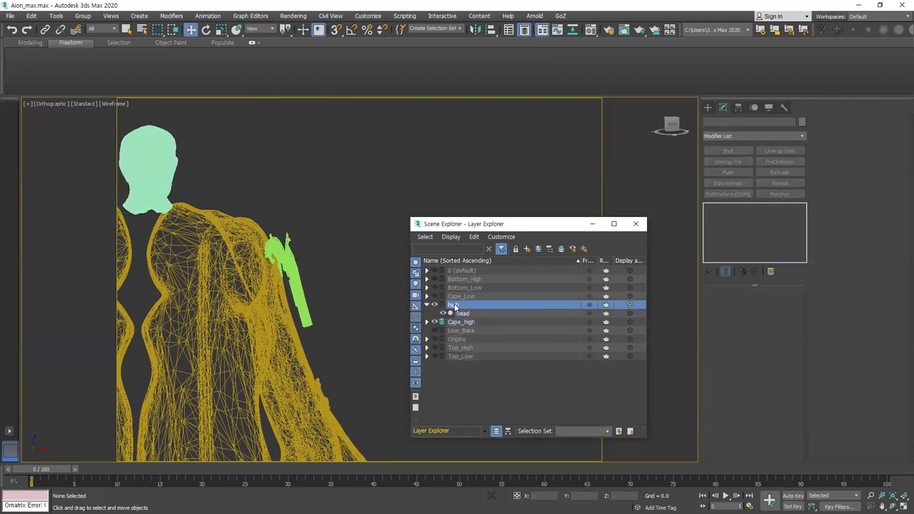
right_click(454, 306)
click(461, 343)
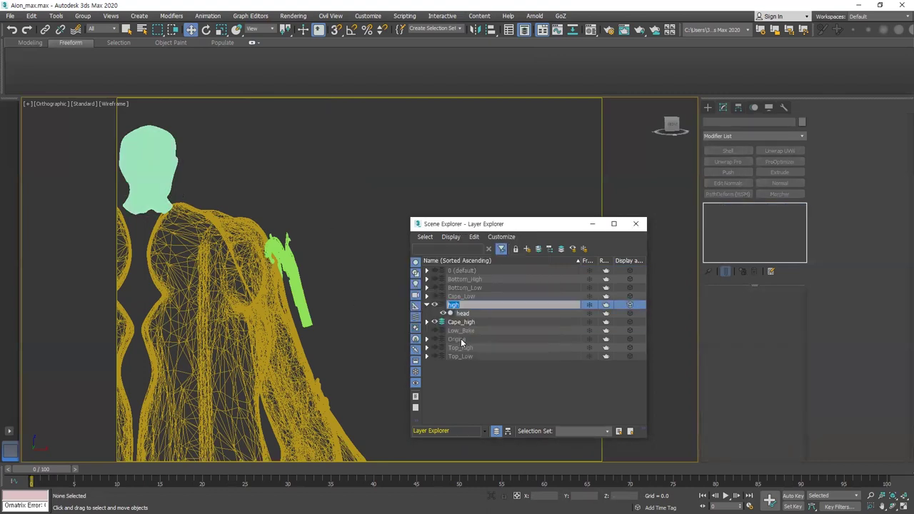
text(Head_High)
key(Return)
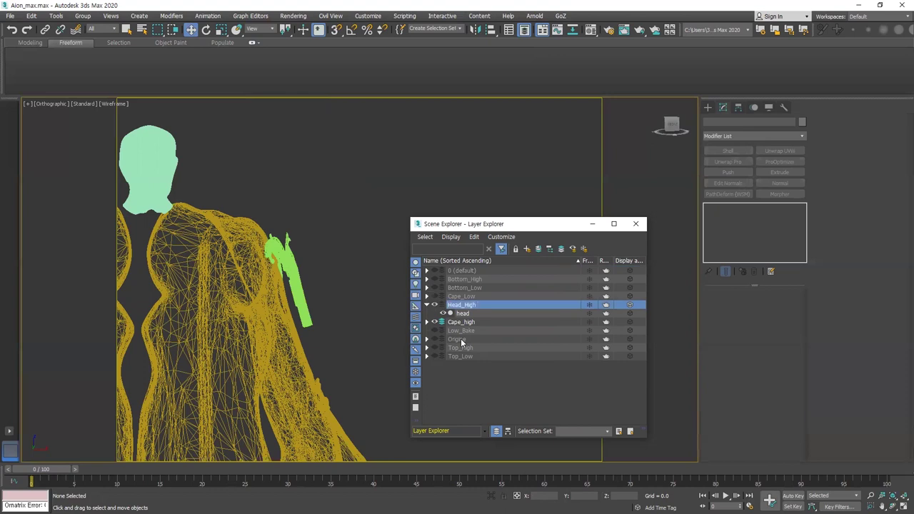
click(461, 314)
click(427, 305)
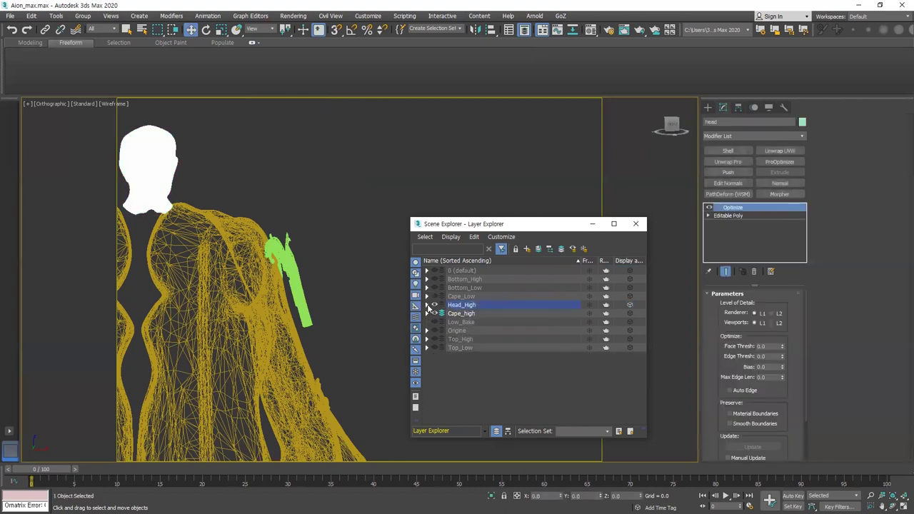
click(434, 305)
Step: Show the 0 (default) layer and put its head_low object in a new layer
click(434, 271)
click(427, 271)
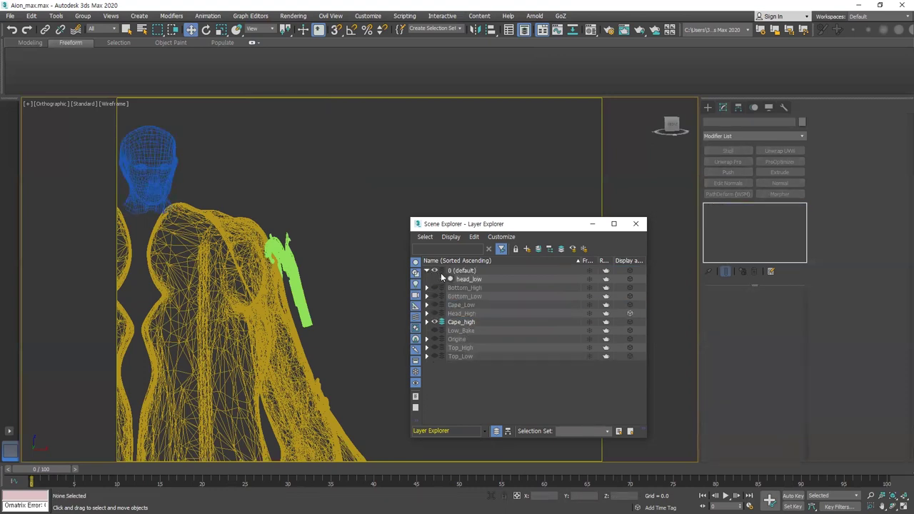
click(470, 279)
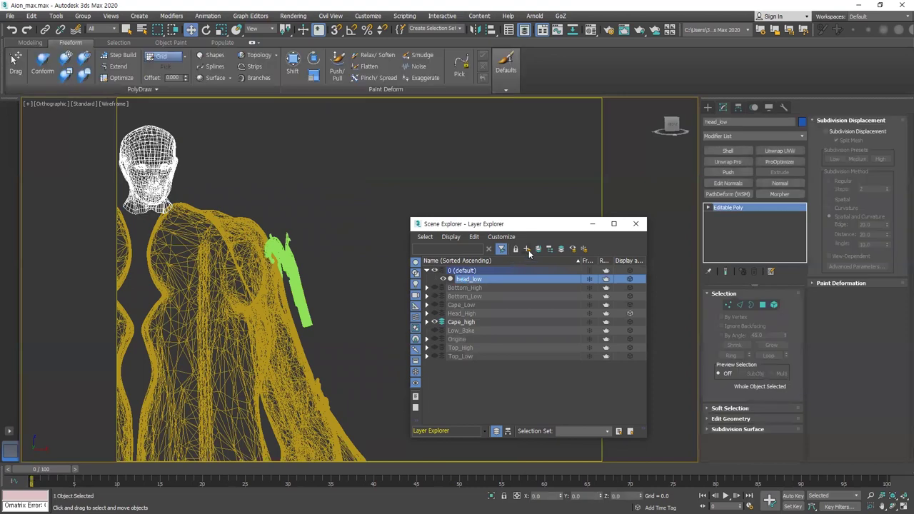
click(528, 250)
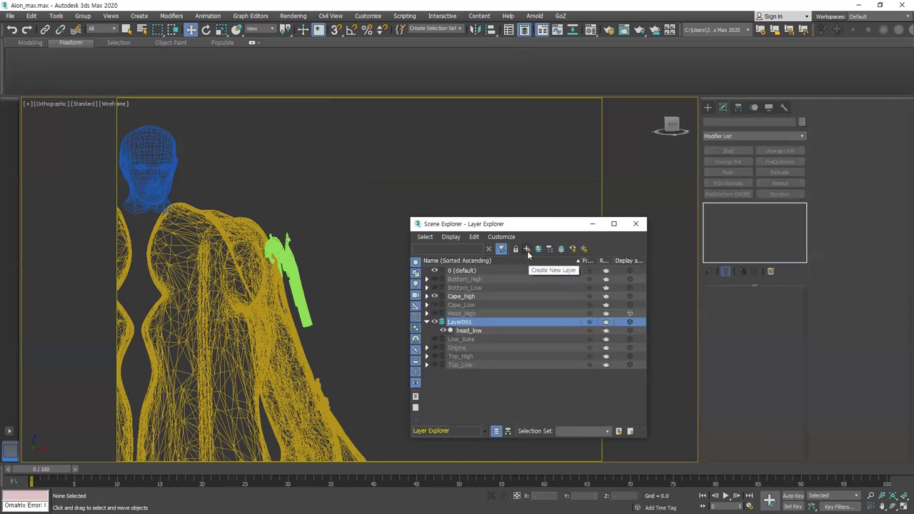
Step: Name the new layer containing head_low Head_Low and collapse it
right_click(460, 322)
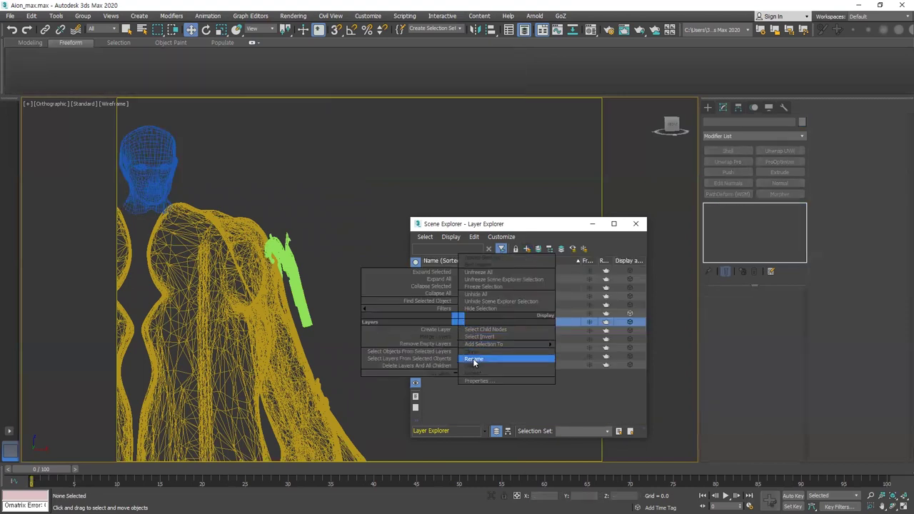
click(471, 360)
text(Head_Low)
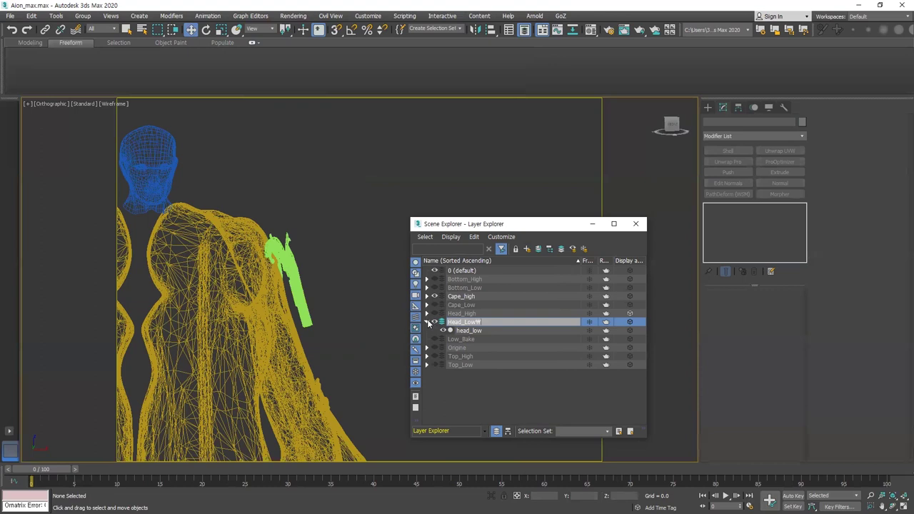
click(427, 322)
right_click(481, 324)
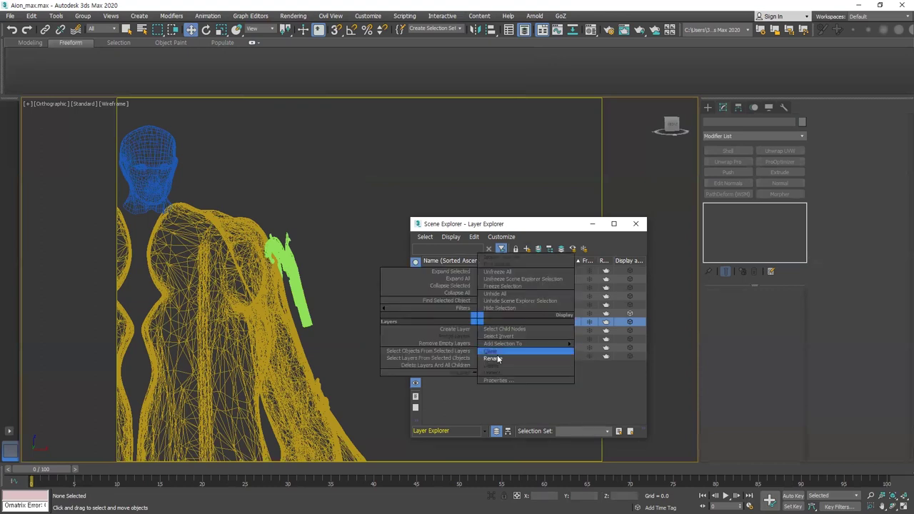
click(492, 361)
click(487, 324)
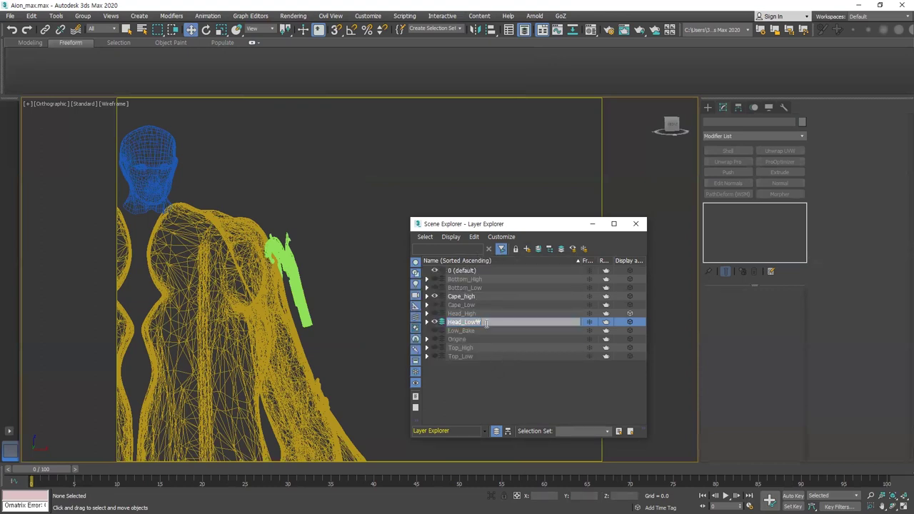
key(Return)
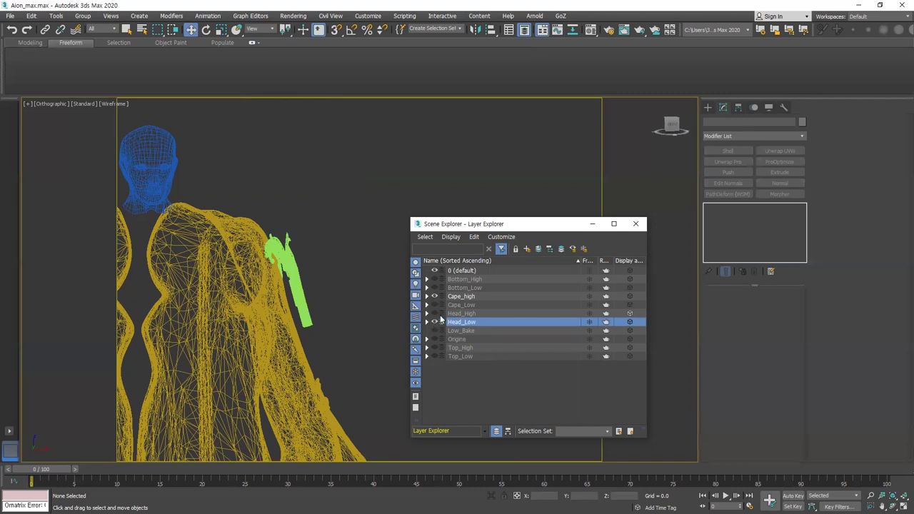
Step: Hide the Head_Low and Cape_high layers and show the Bottom_High and Bottom_Low layers
click(436, 315)
click(435, 297)
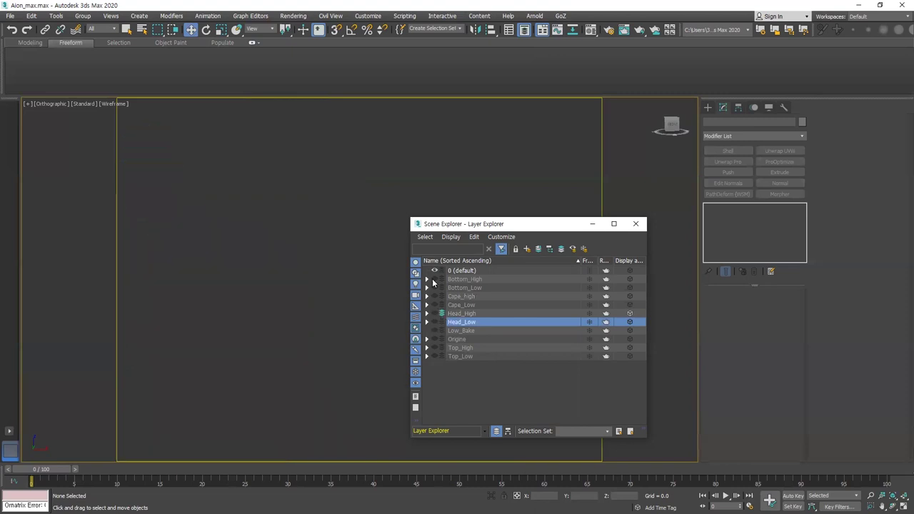
click(435, 279)
click(435, 287)
click(463, 288)
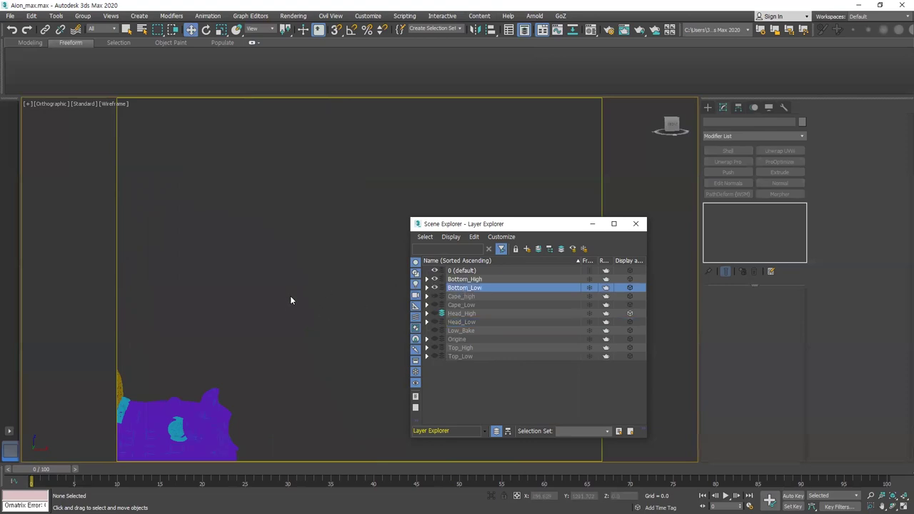
Step: Move the timeline to frame 5 and show the spread-out bottom parts in the Front view
scroll(287, 302, down, 5)
middle_drag(284, 307, 305, 240)
drag(34, 475, 86, 472)
key(w)
scroll(233, 345, down, 5)
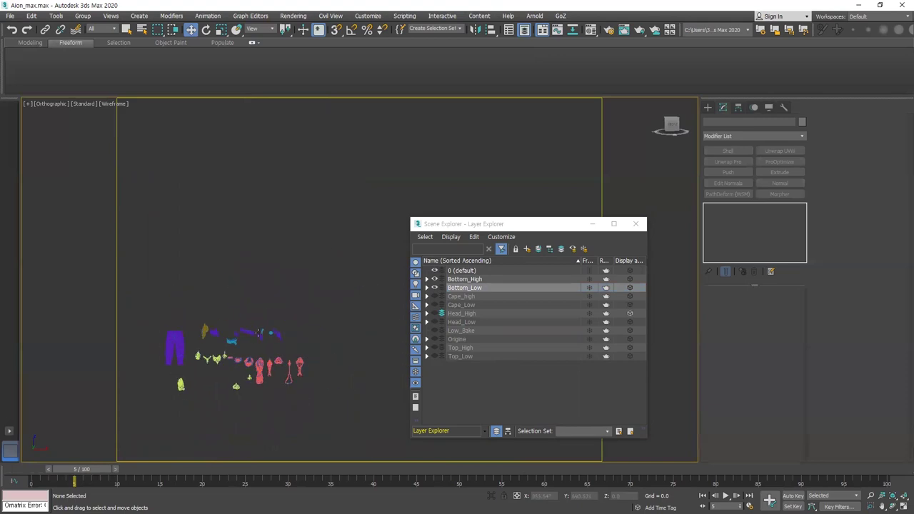
middle_drag(297, 299, 323, 274)
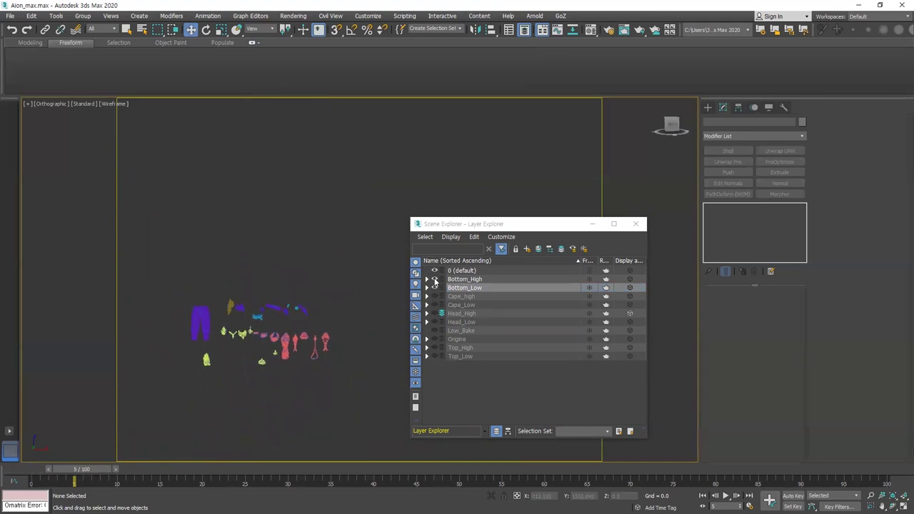
key(f)
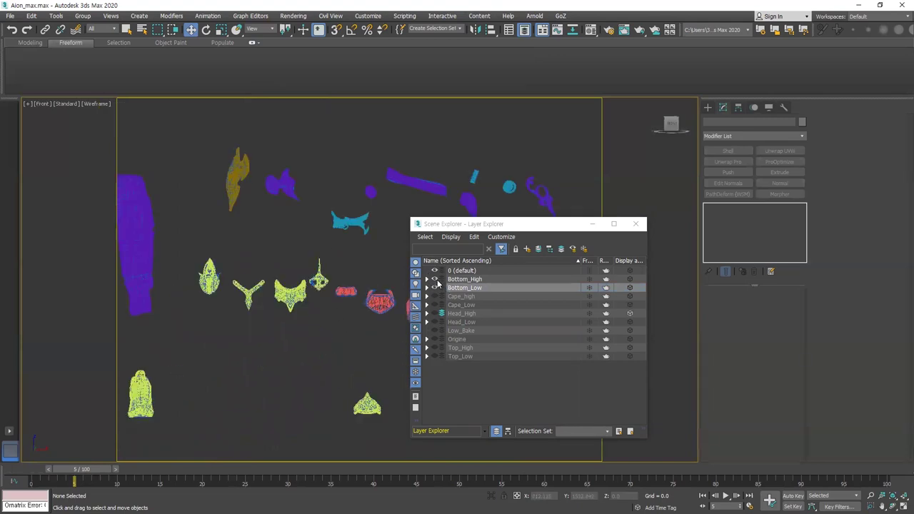
Step: Hide the Bottom_High layer and select all the low-poly bottom parts
click(435, 279)
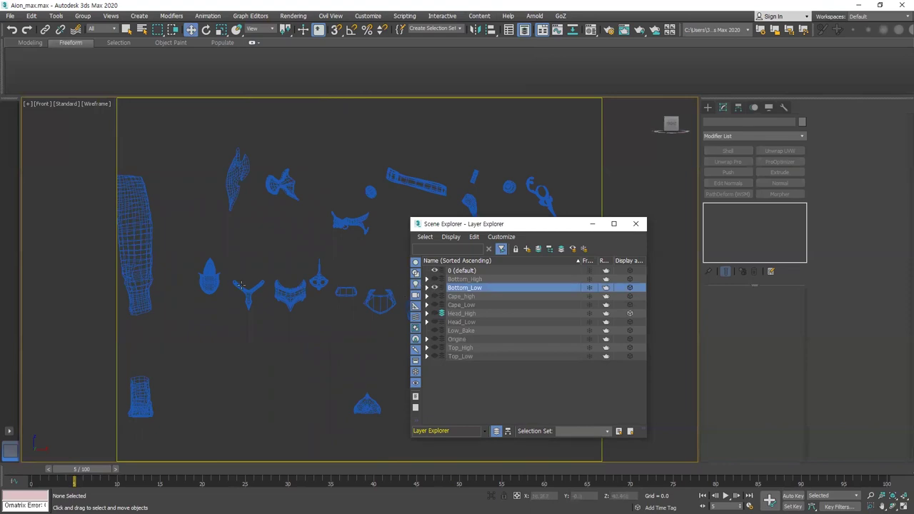
scroll(248, 283, down, 5)
key(ctrl+a)
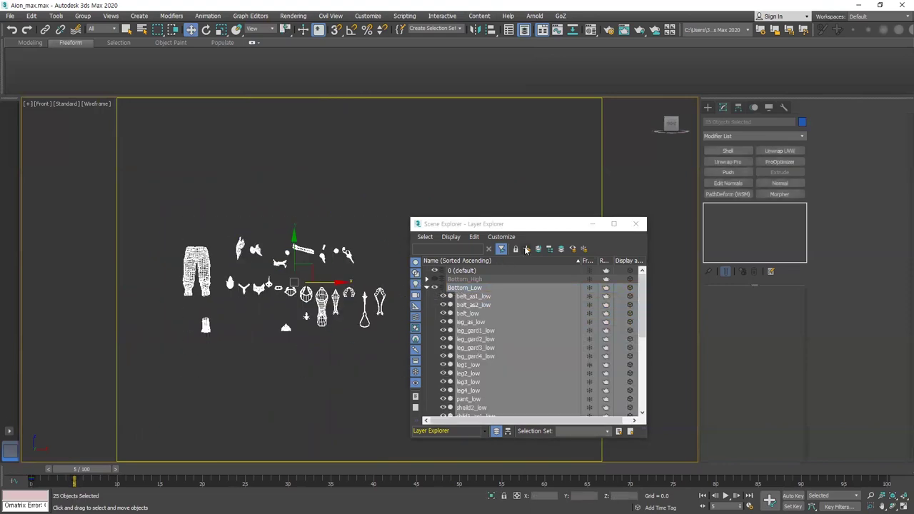
click(526, 250)
middle_drag(367, 279, 363, 304)
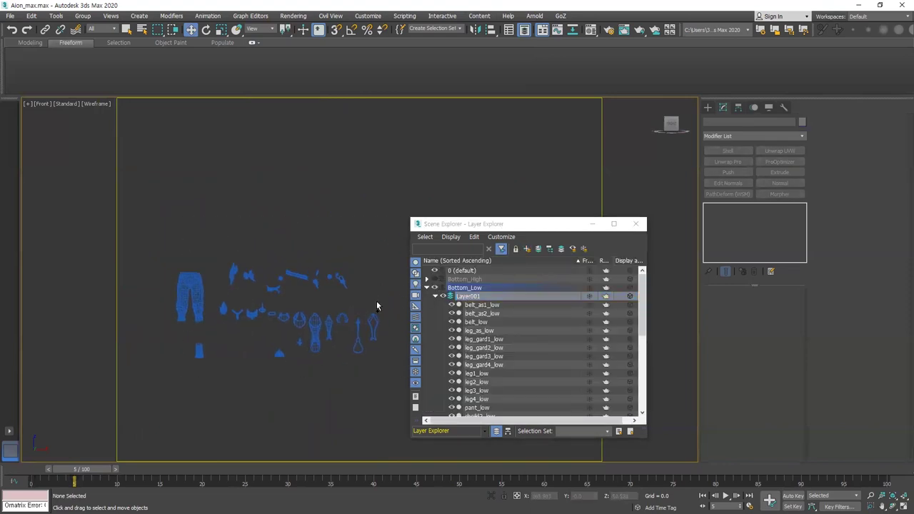
key(ctrl+z)
Step: Put all the low-poly bottom parts in a new top-level layer outside Bottom_Low and name it Bottom_Bake
right_click(462, 289)
click(466, 305)
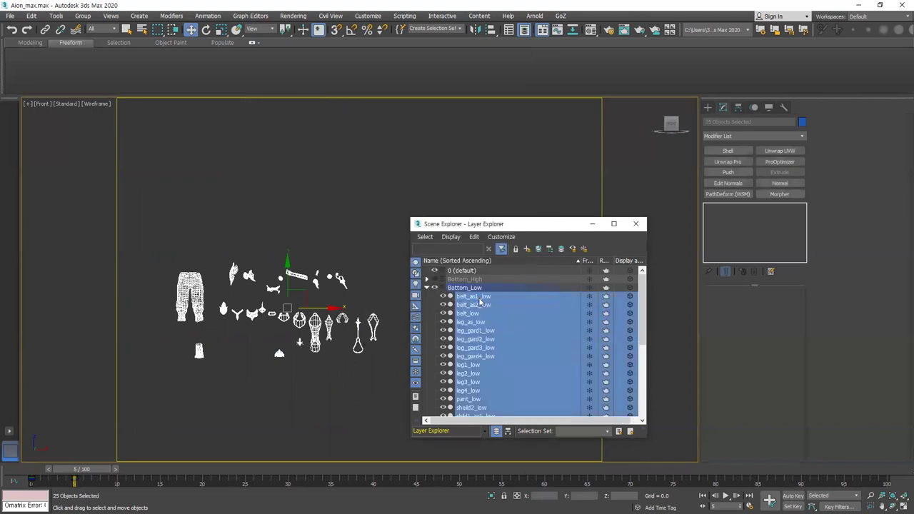
click(465, 289)
right_click(465, 289)
click(485, 296)
click(528, 248)
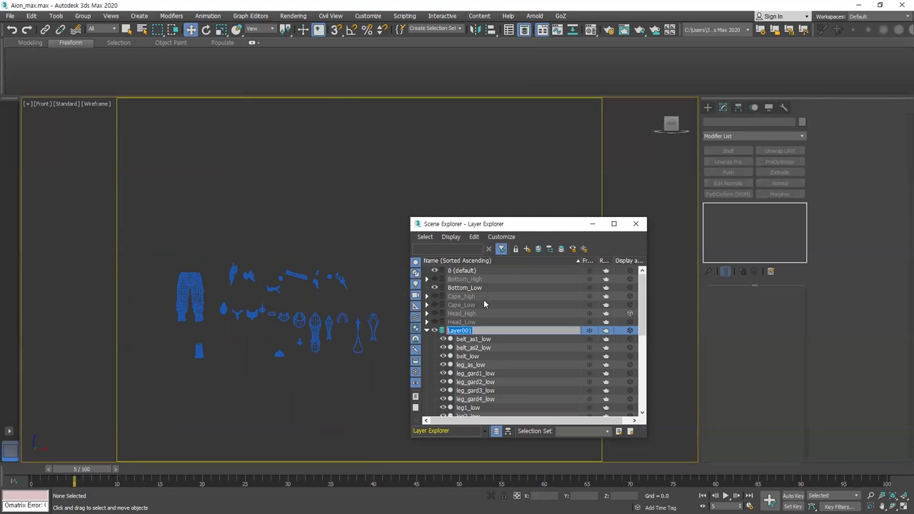
text(Bottom_Bake)
key(Return)
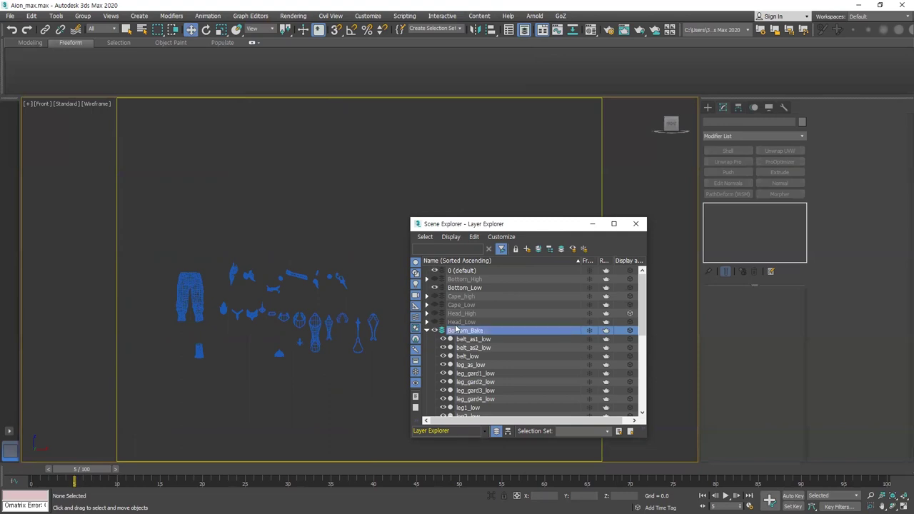
Step: Attach all the other low-poly bottom parts to pant_low as one object
click(188, 306)
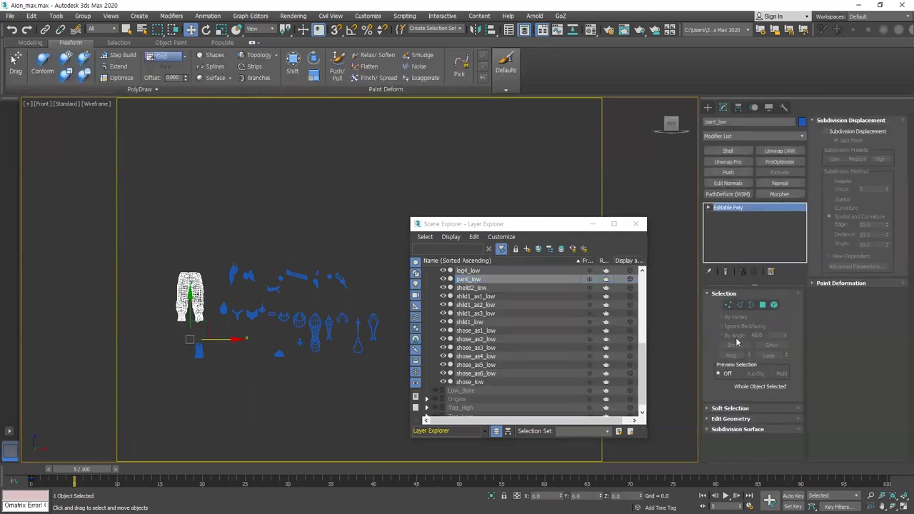
scroll(511, 319, up, 4)
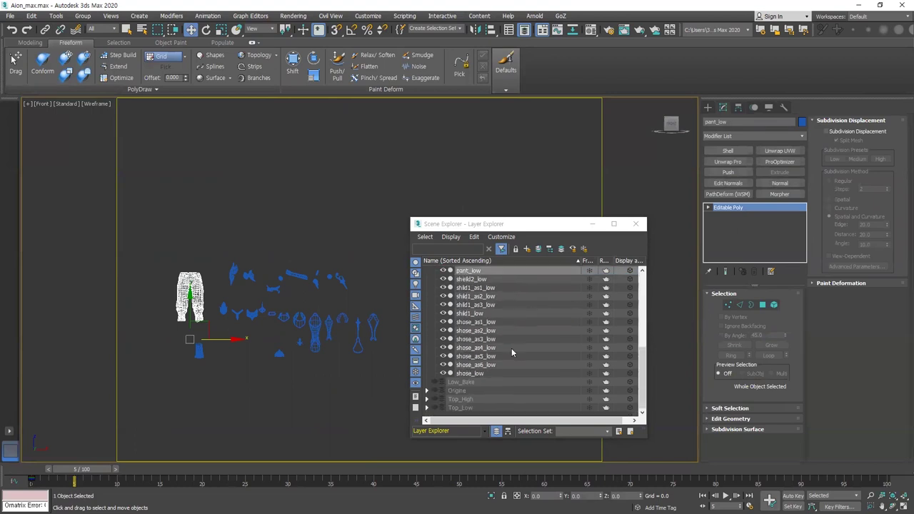
click(743, 420)
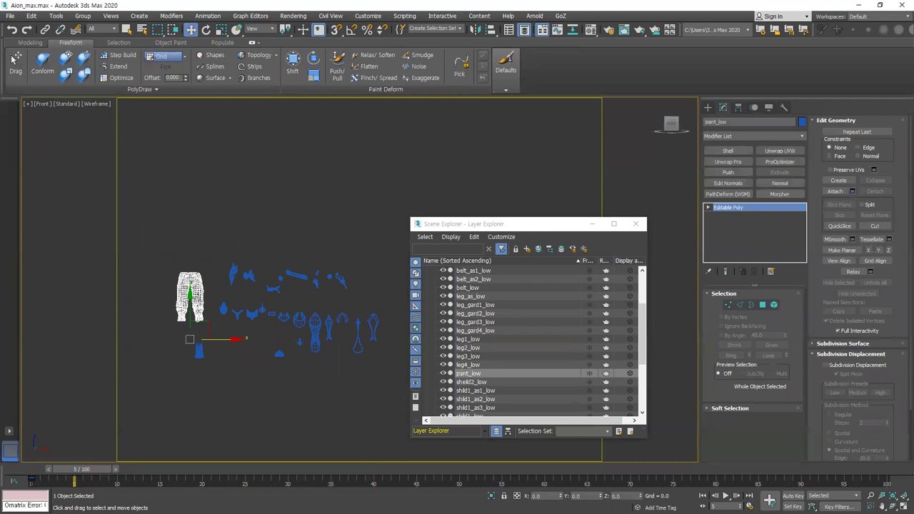
click(852, 192)
click(214, 266)
key(ctrl+a)
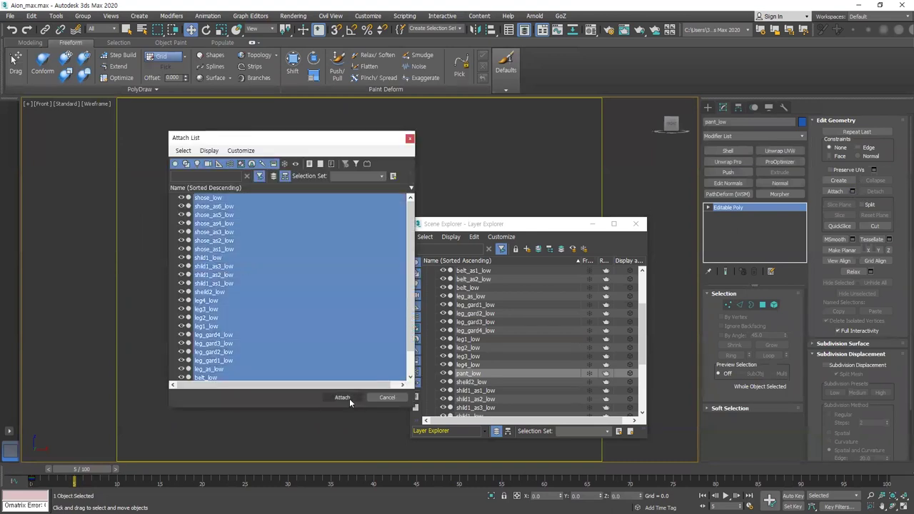
click(344, 398)
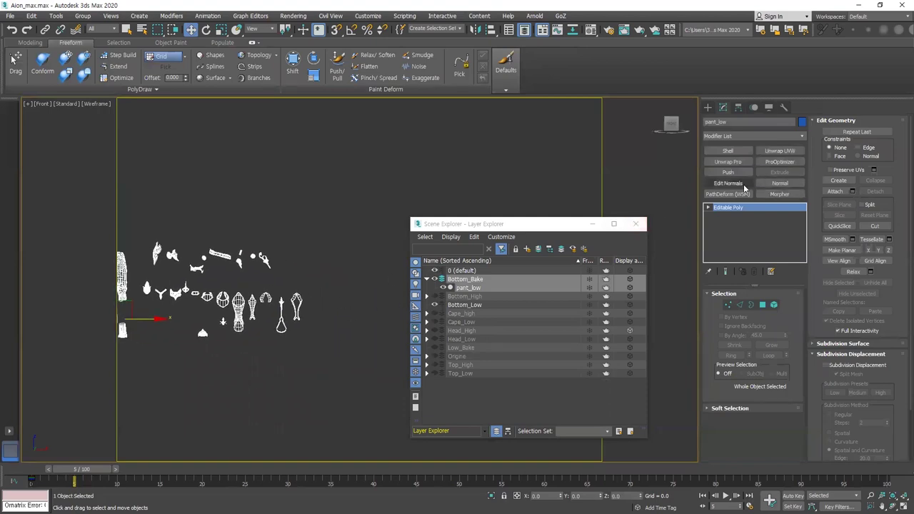
Step: Try a Normal modifier on pant_low in shaded display with Flip Normals turned off, and remove the modifier
click(780, 184)
scroll(280, 219, up, 6)
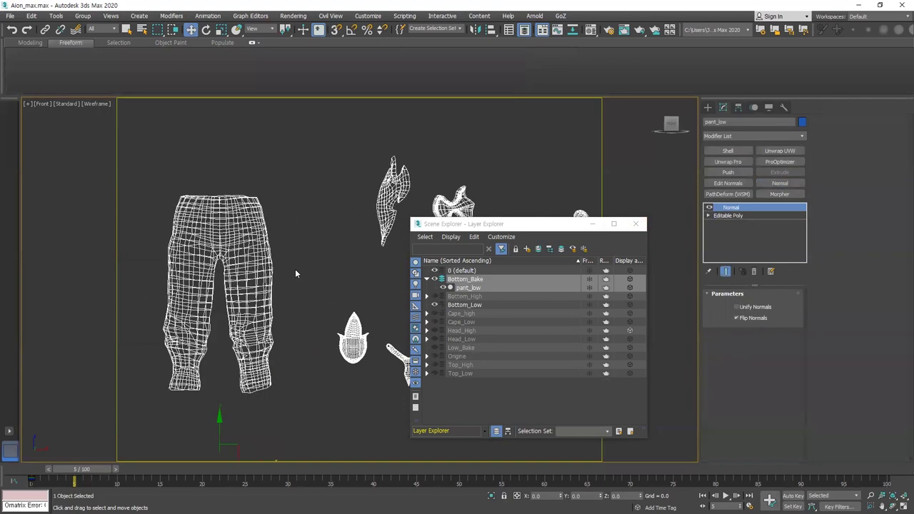
scroll(287, 268, up, 2)
key(F3)
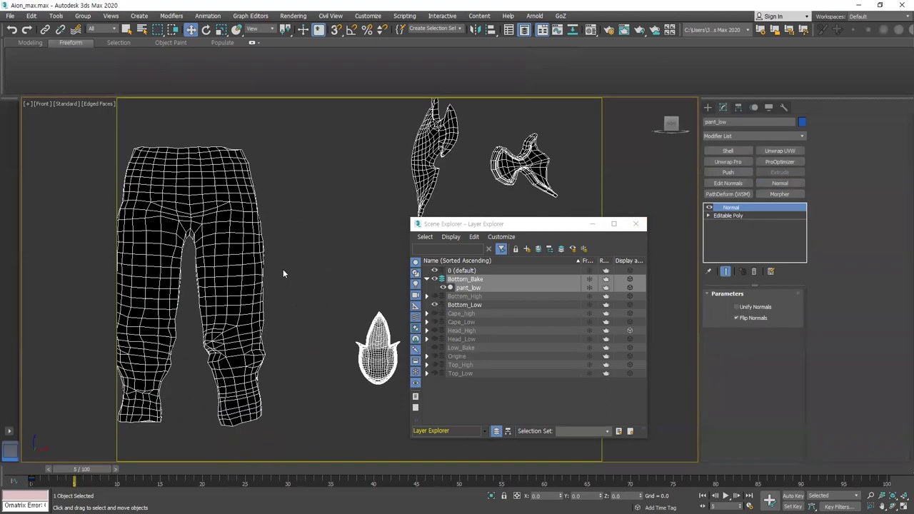
click(755, 319)
click(754, 271)
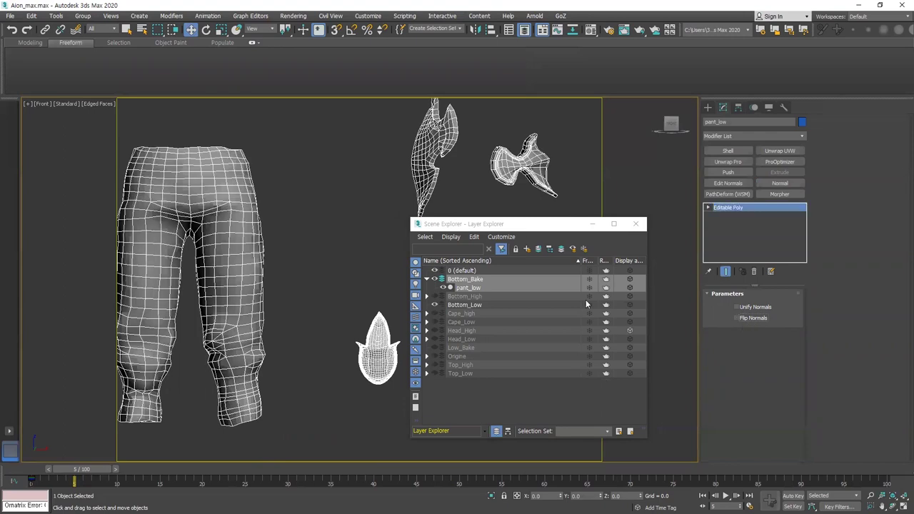
Step: Return the timeline to frame 0 and hide the Bottom_Low and Bottom_Bake layers
middle_drag(305, 263, 301, 246)
scroll(261, 216, down, 5)
alt+middle_drag(260, 217, 363, 228)
middle_drag(222, 389, 258, 292)
drag(94, 484, 28, 478)
key(w)
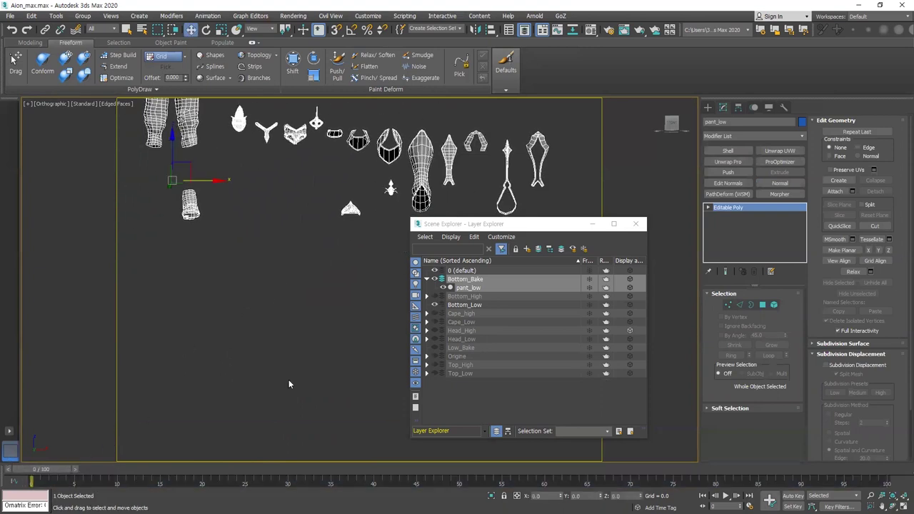
click(436, 305)
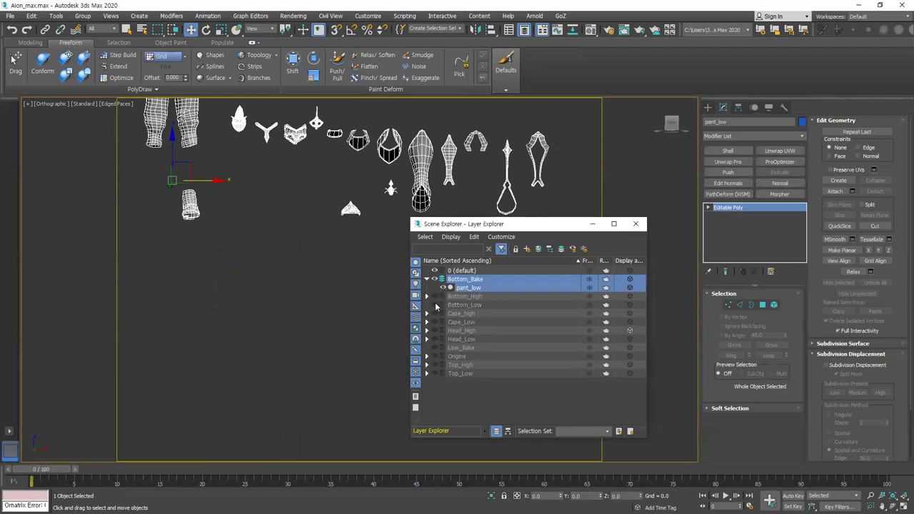
click(435, 280)
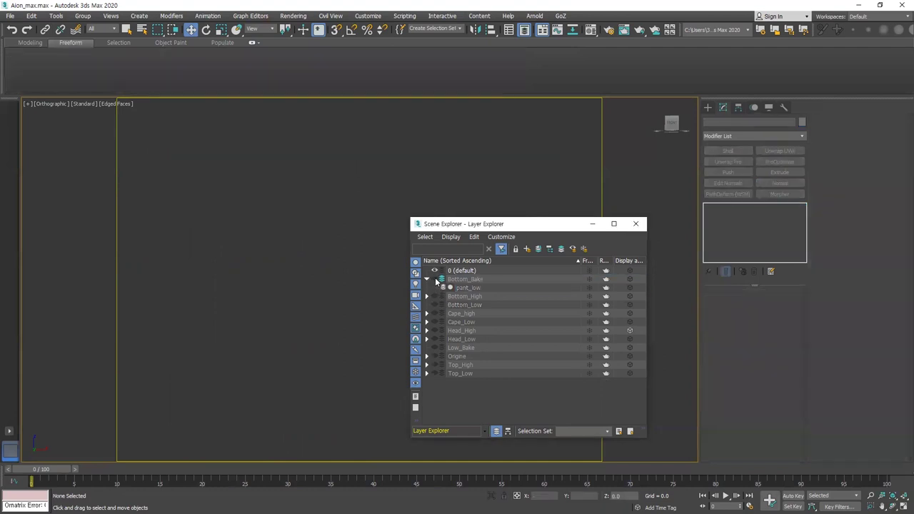
Step: Show the Bottom_Bake and Bottom_High layers with pant_low selected and move the timeline to frame 5
click(463, 287)
click(443, 287)
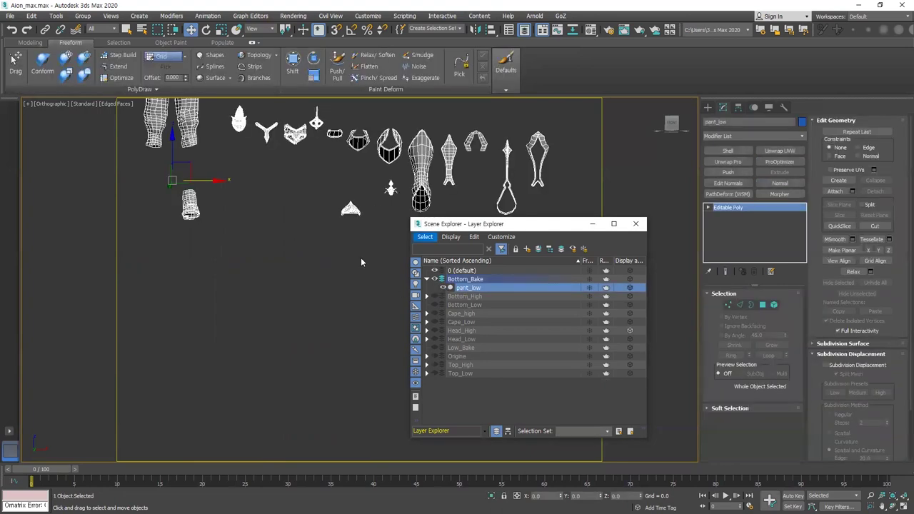
click(435, 296)
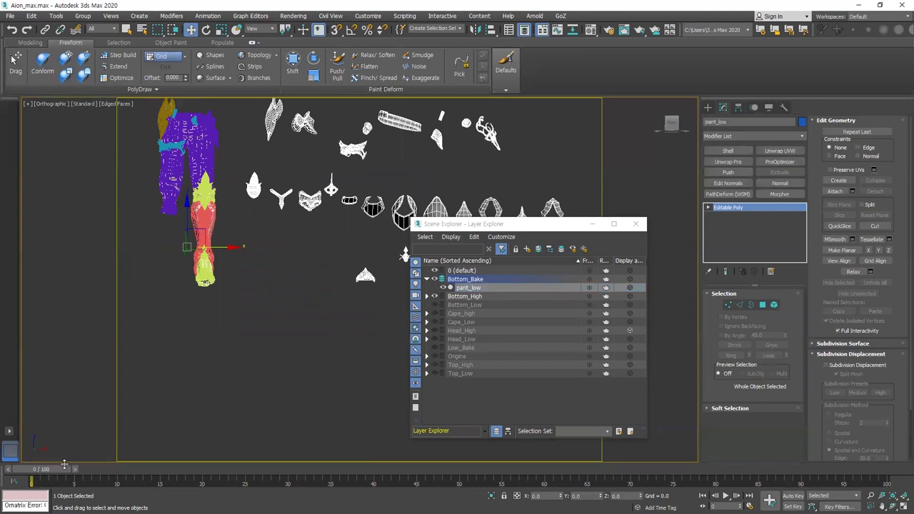
drag(65, 469, 106, 468)
key(w)
middle_drag(255, 309, 255, 347)
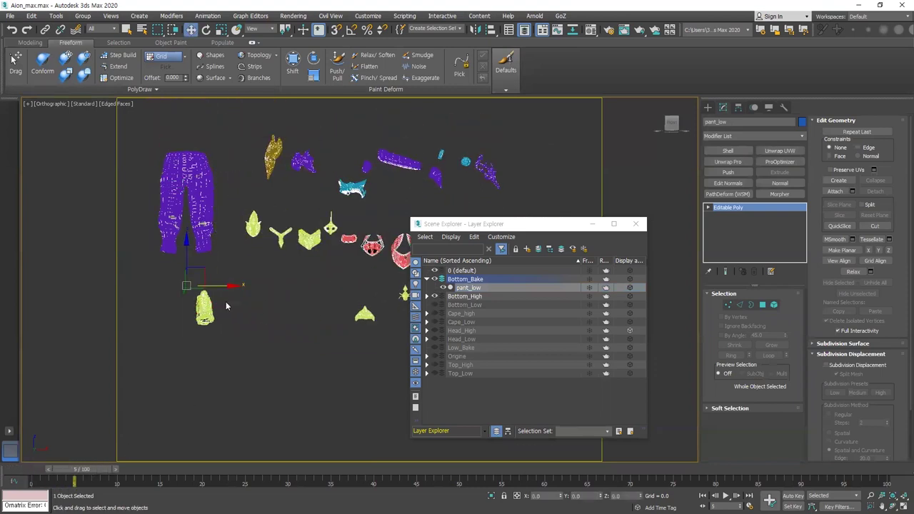
scroll(307, 242, up, 2)
scroll(220, 191, down, 4)
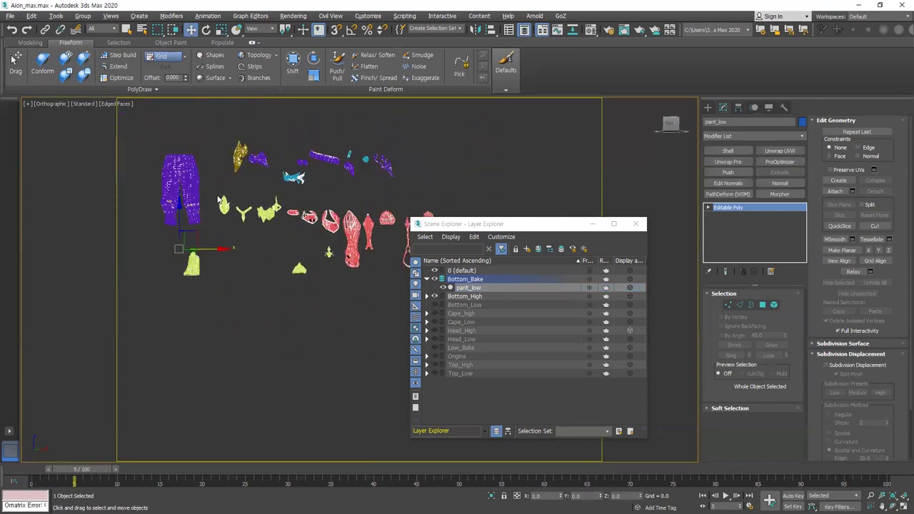
middle_drag(221, 194, 229, 239)
Step: Open Render To Texture for pant_low with padding 4 and projection mapping enabled, and close the Layer Explorer
key(0)
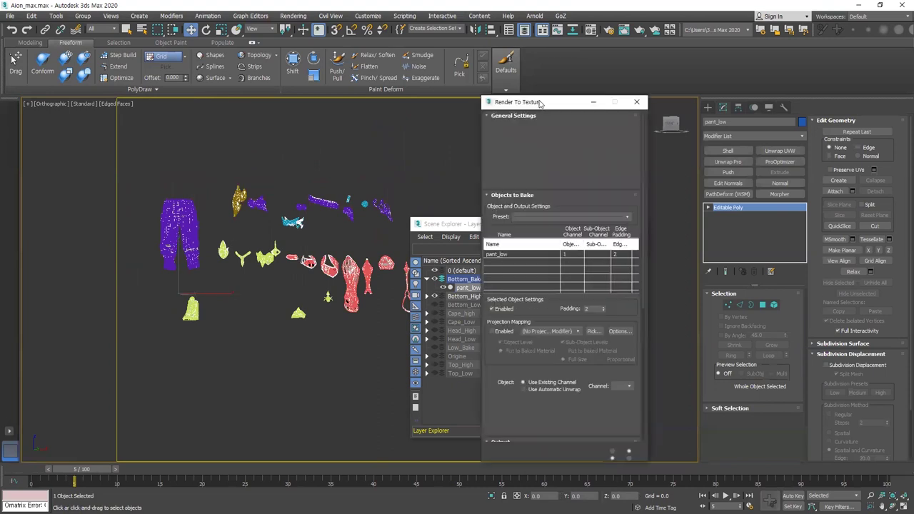
click(618, 268)
click(619, 268)
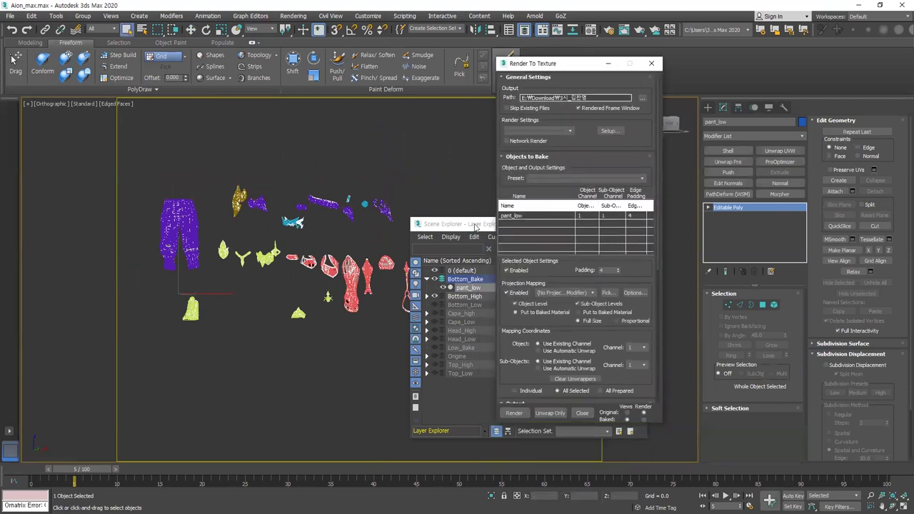
click(430, 238)
key(Escape)
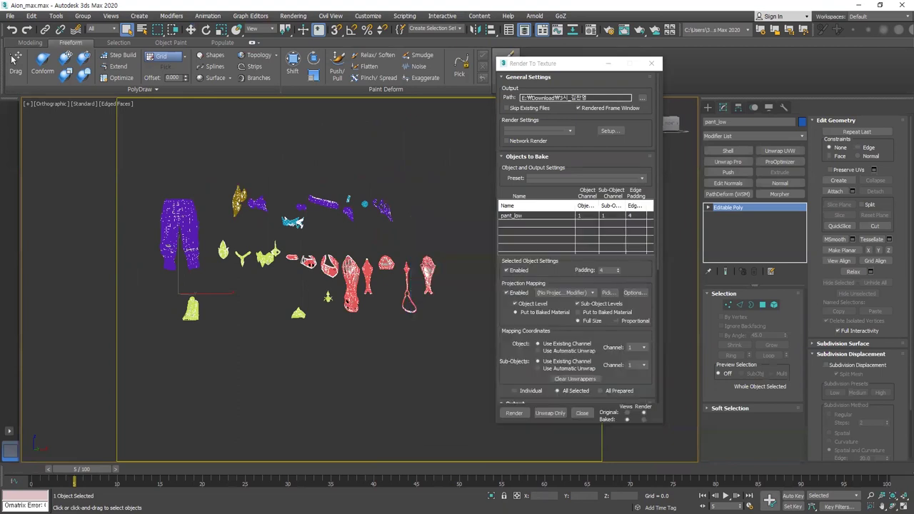
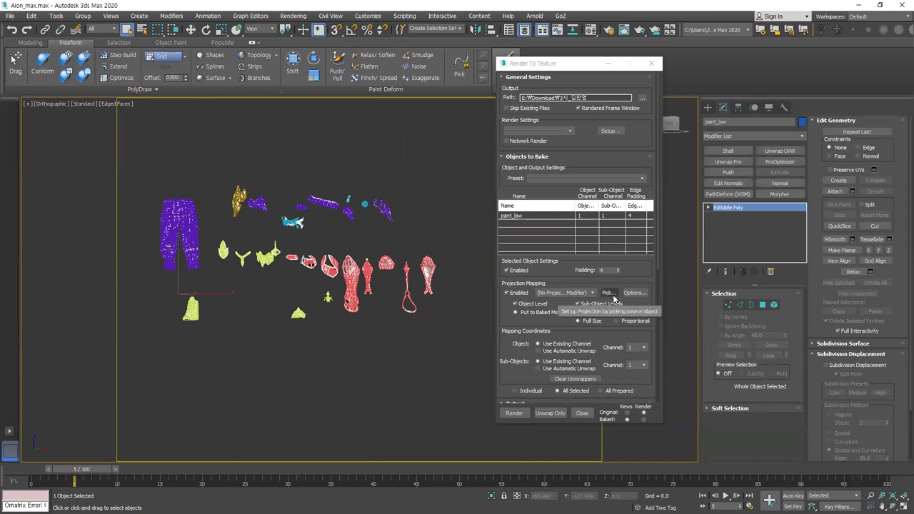
Step: Pick all the listed high-poly bottom objects as projection targets for pant_low
click(612, 294)
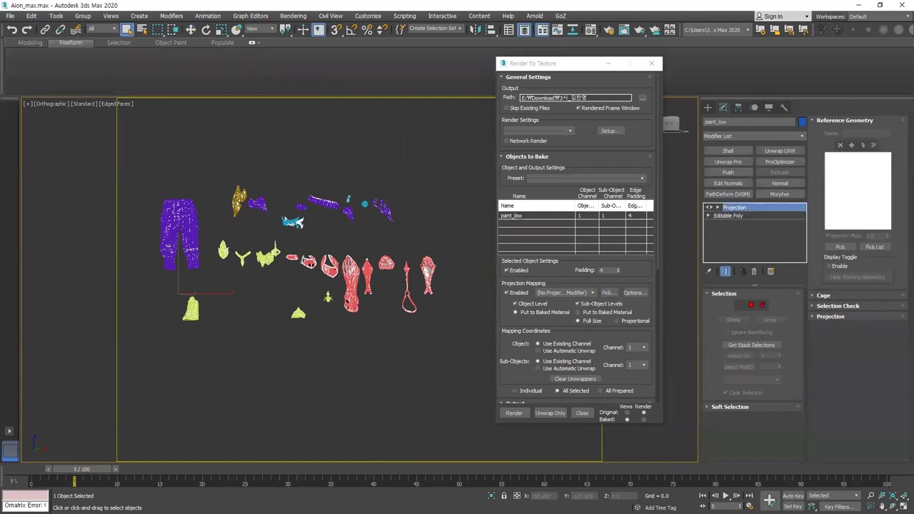
click(243, 187)
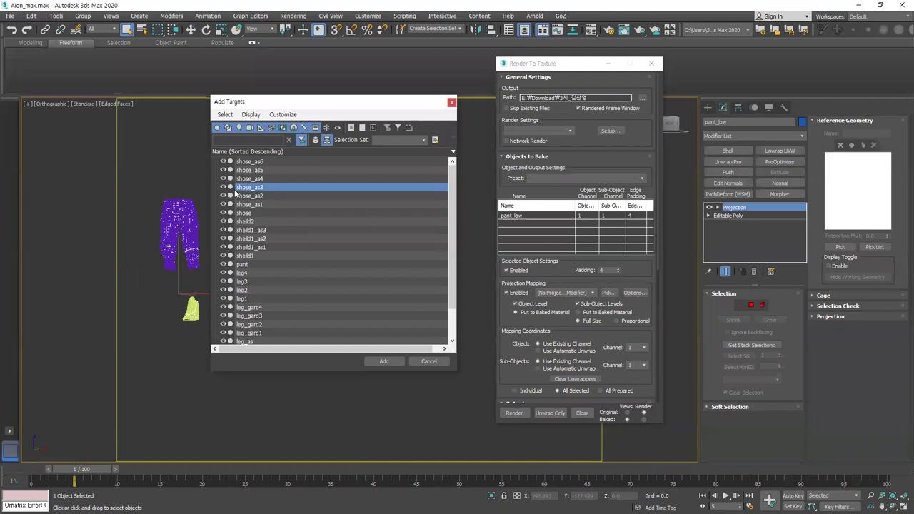
key(ctrl+a)
scroll(357, 246, down, 2)
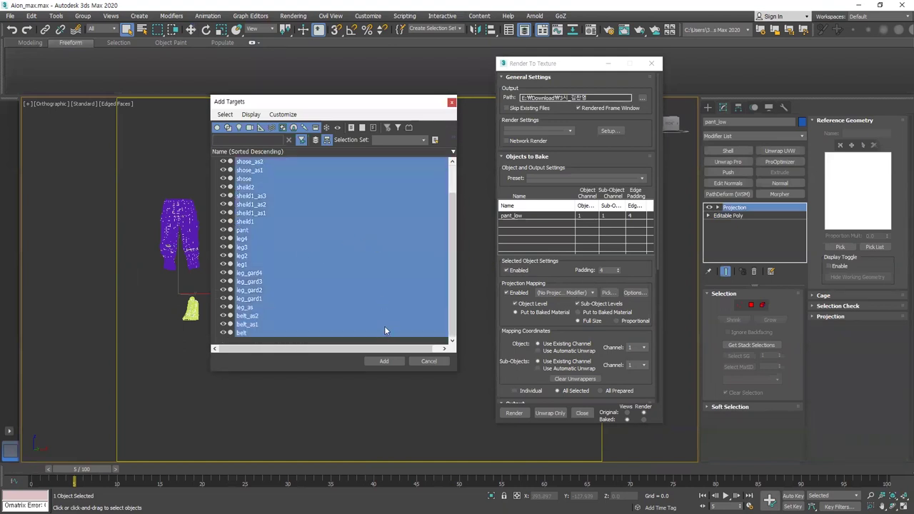
click(384, 361)
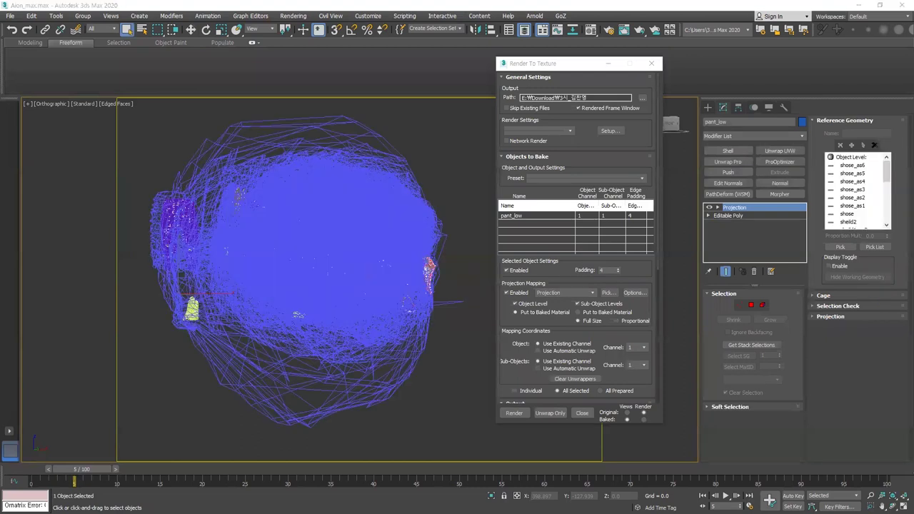
Step: Reset the projection cage of pant_low and display it shaded
click(828, 295)
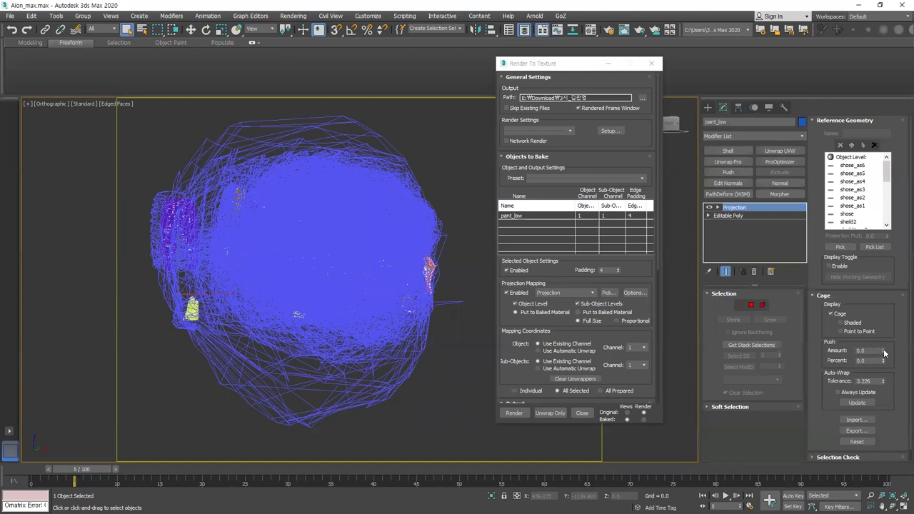
click(857, 442)
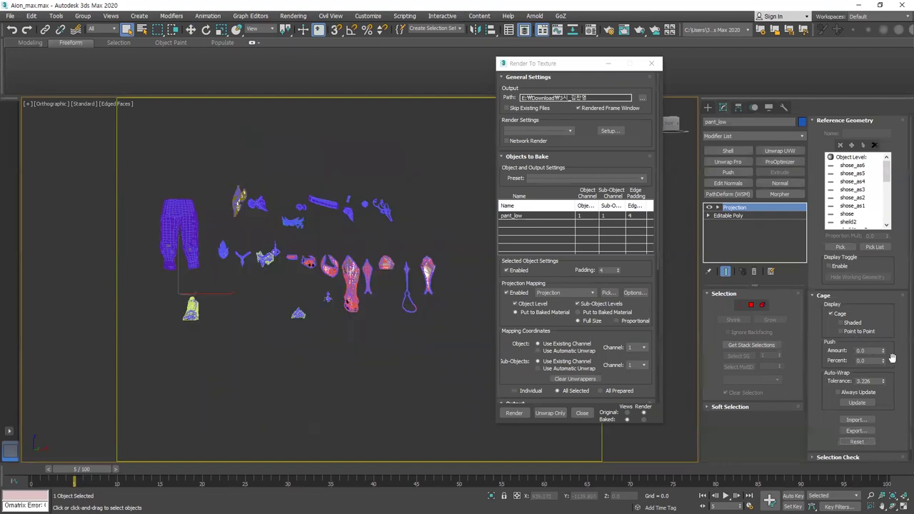
scroll(171, 229, up, 15)
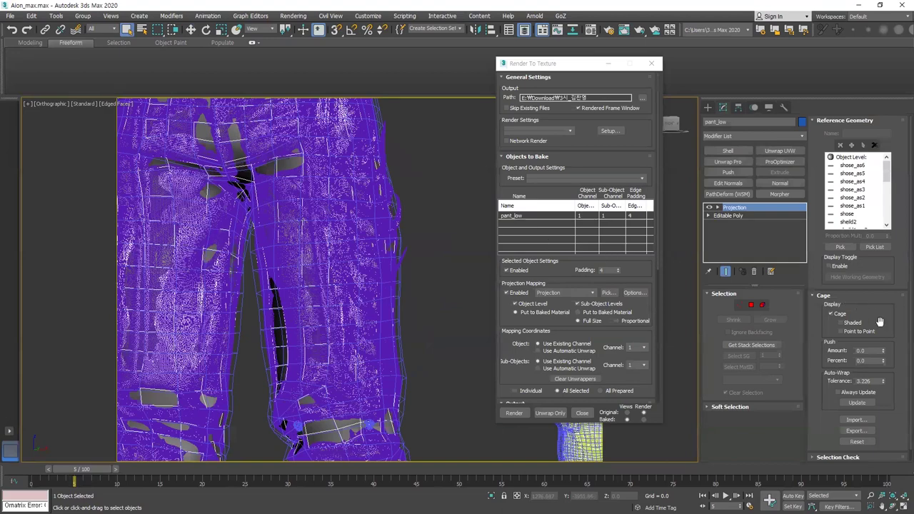
click(850, 322)
scroll(295, 213, down, 8)
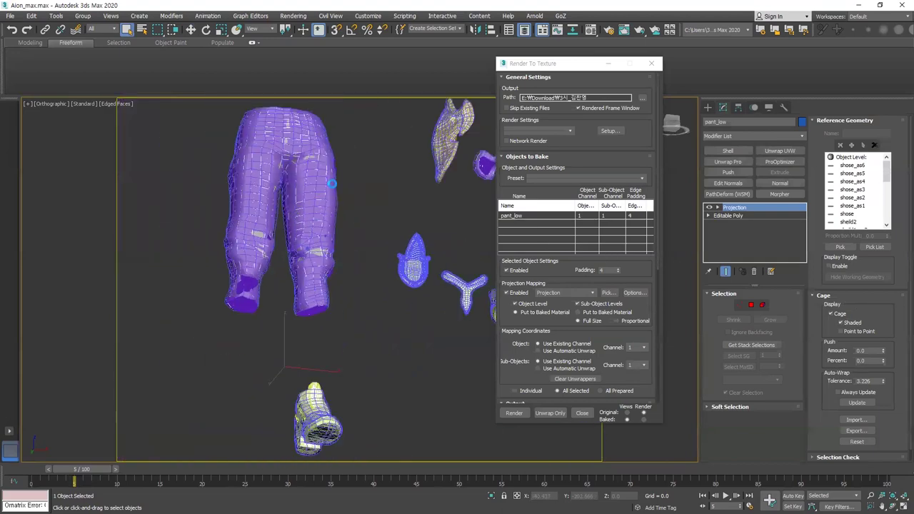
Step: Reselect pant_low and enter cage vertex editing at the small stud on the knee
click(323, 254)
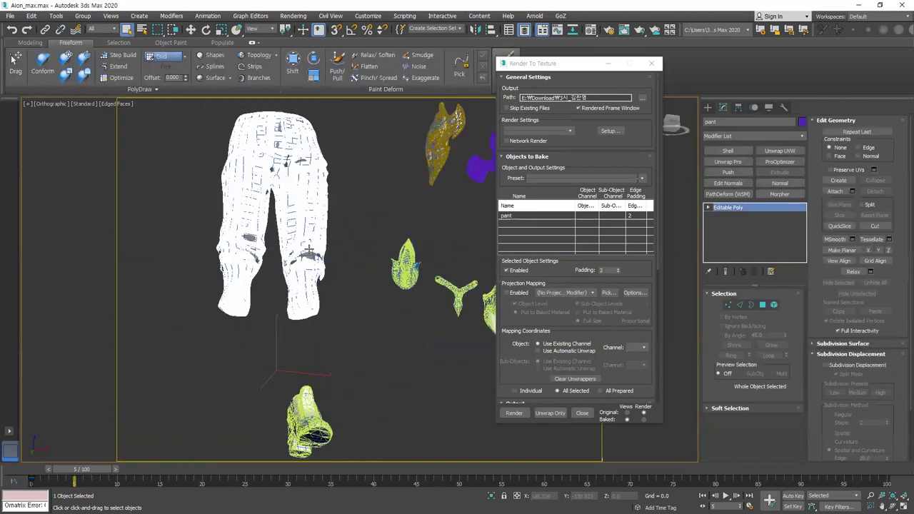
click(309, 250)
scroll(314, 253, up, 10)
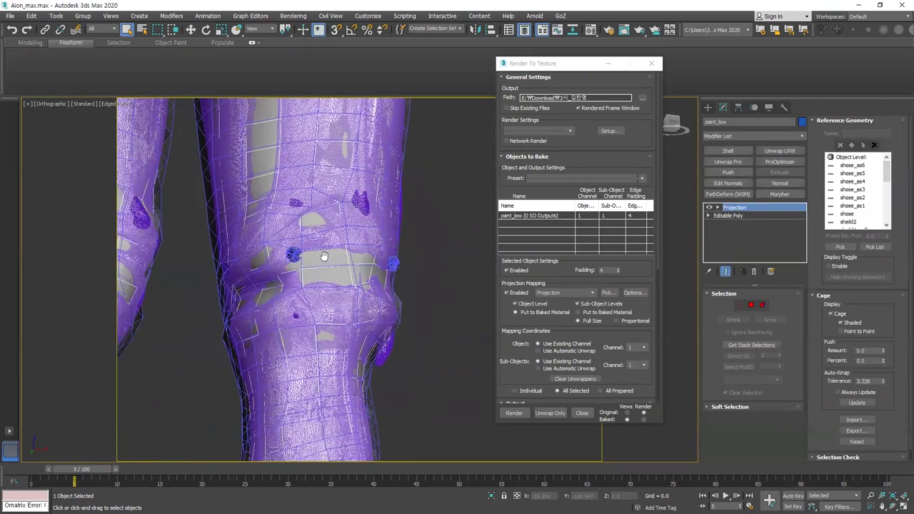
middle_drag(324, 256, 349, 257)
scroll(336, 257, up, 2)
key(1)
scroll(325, 259, up, 8)
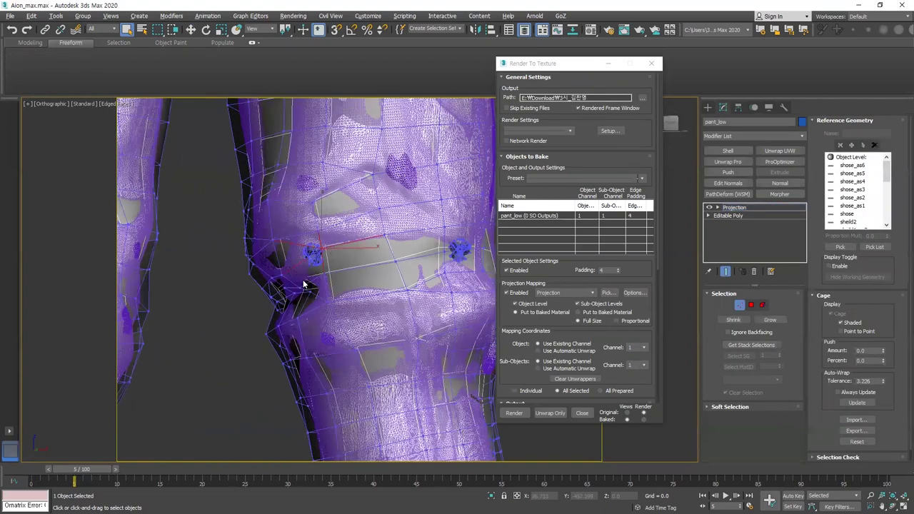
key(w)
alt+middle_drag(335, 260, 300, 262)
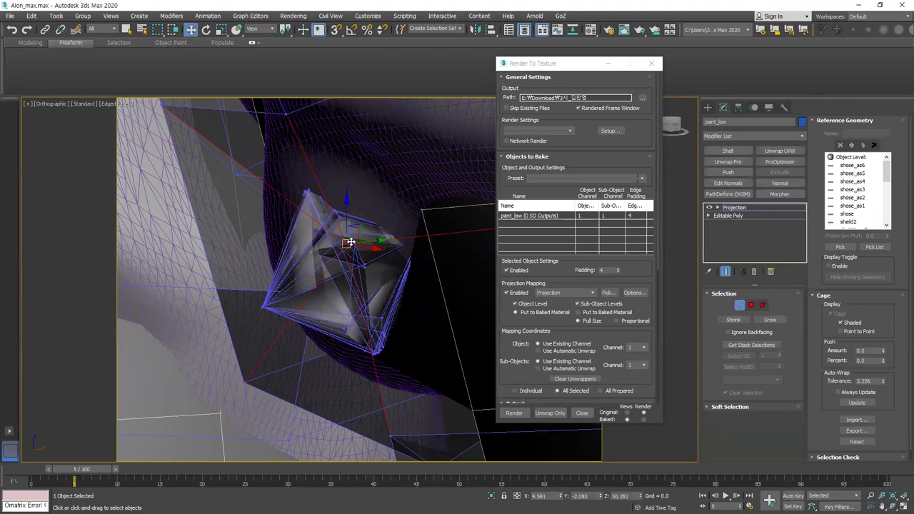
Step: Try moving the cage vertices of the small knee stud, and reset the cage
drag(358, 233, 321, 275)
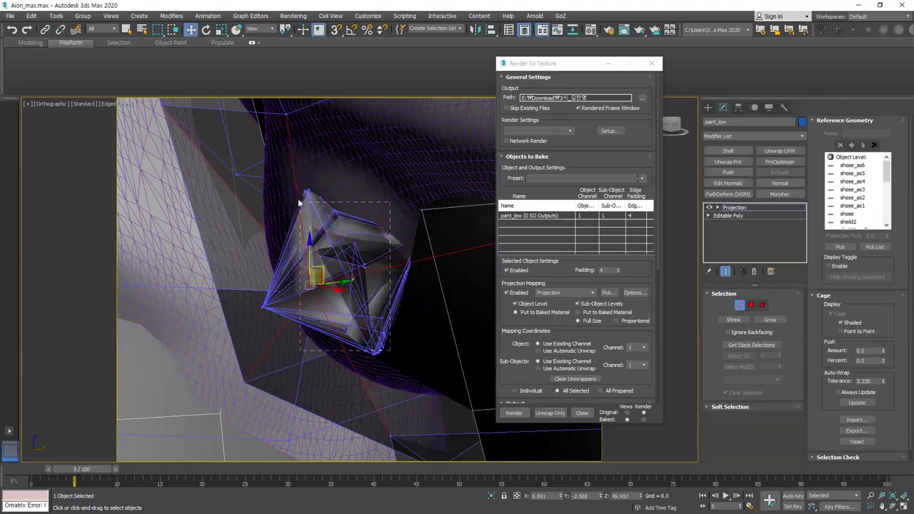
drag(299, 204, 243, 179)
scroll(345, 271, down, 5)
alt+middle_drag(345, 272, 418, 257)
scroll(421, 285, up, 4)
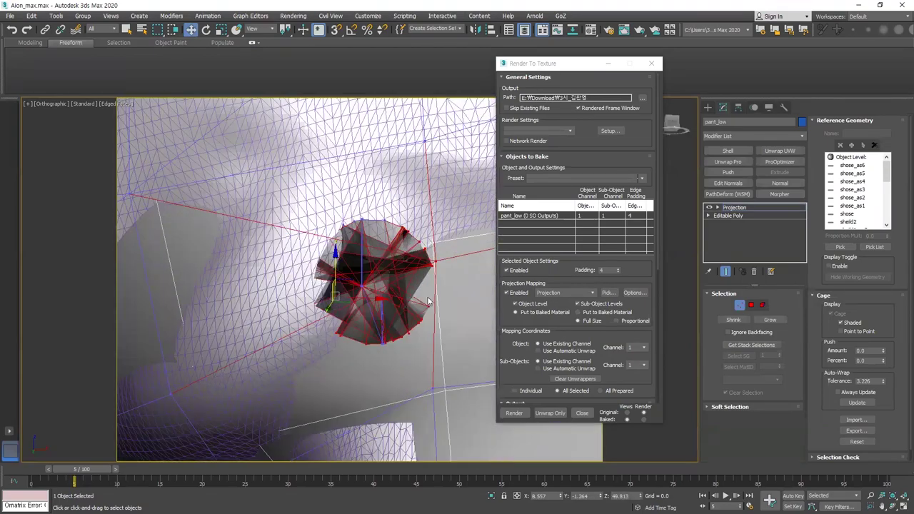
alt+middle_drag(429, 303, 438, 300)
drag(393, 292, 318, 217)
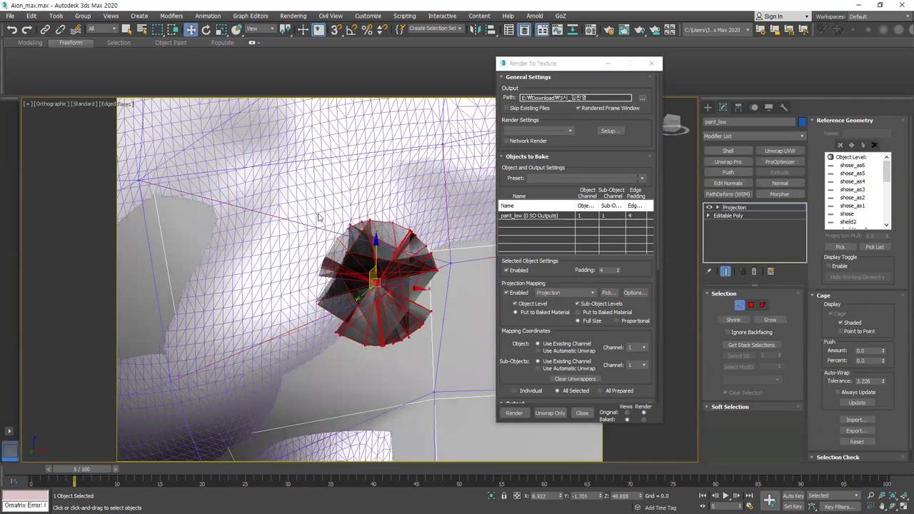
click(867, 443)
Step: Switch the viewport to wireframe and examine the geometry and cage around the knee stud
scroll(355, 373, up, 2)
middle_drag(360, 366, 367, 357)
key(F3)
scroll(431, 349, down, 4)
scroll(440, 335, up, 5)
drag(433, 337, 160, 182)
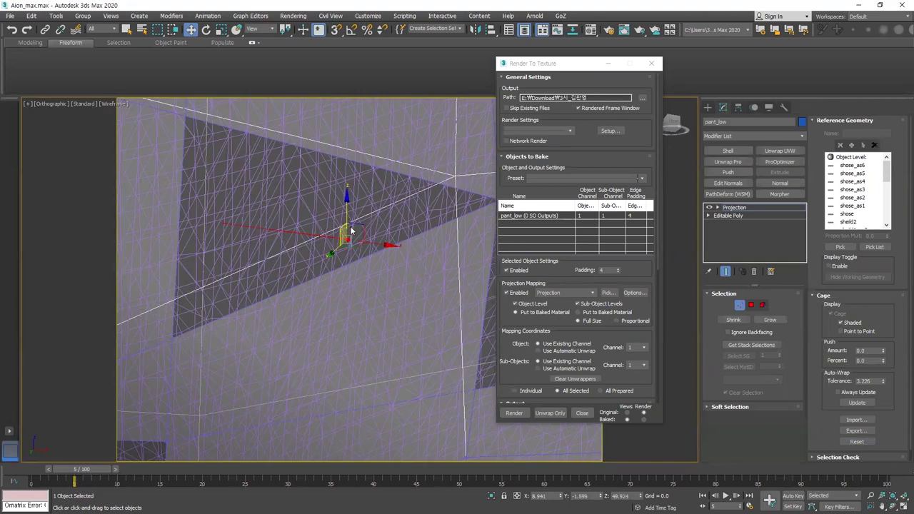
scroll(342, 230, up, 2)
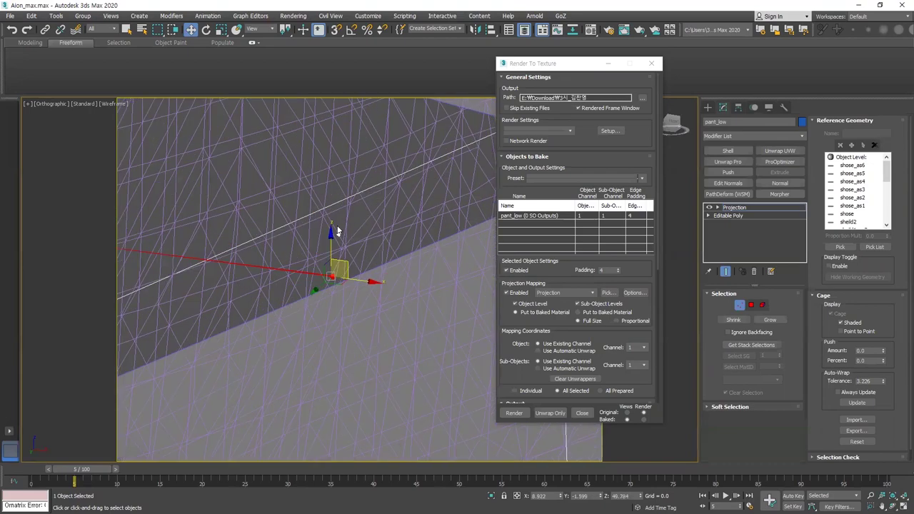
scroll(360, 291, down, 6)
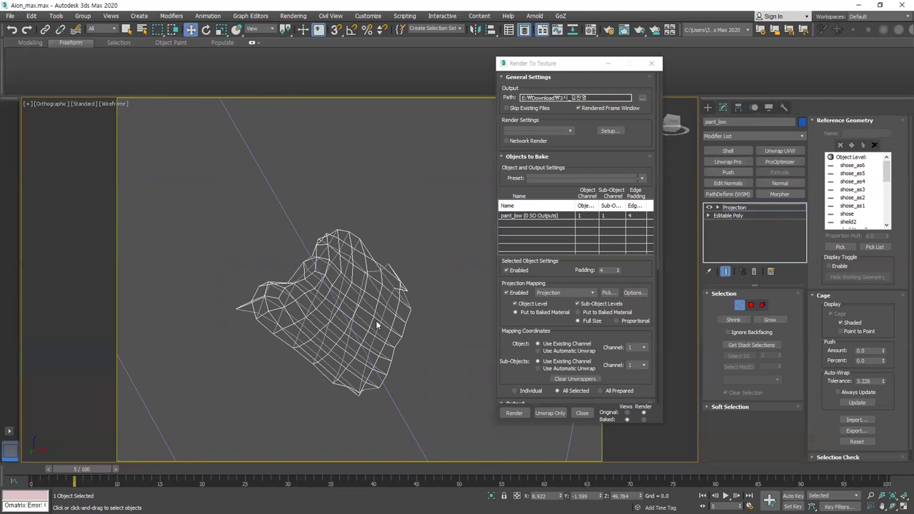
scroll(350, 295, down, 8)
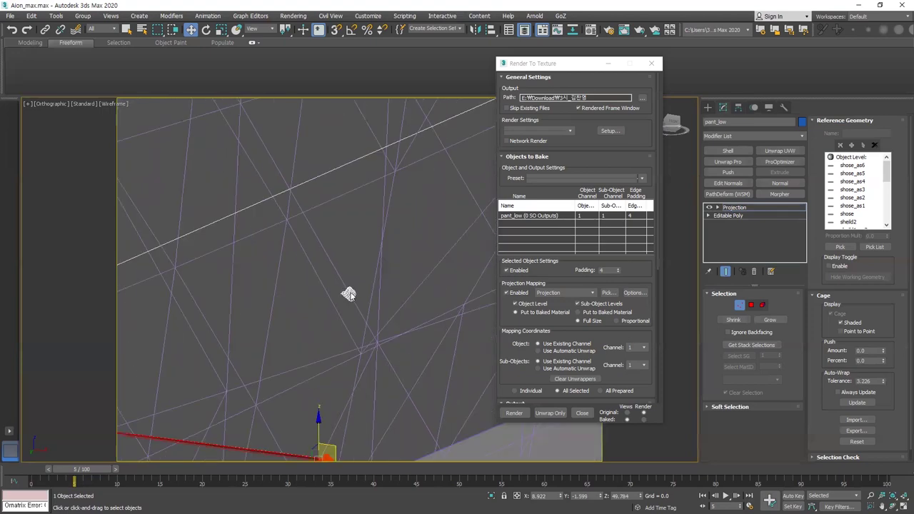
scroll(351, 294, up, 3)
Step: Delete the tiny stray mesh near the knee from pant_low at its Editable Poly level
click(729, 216)
scroll(315, 312, up, 3)
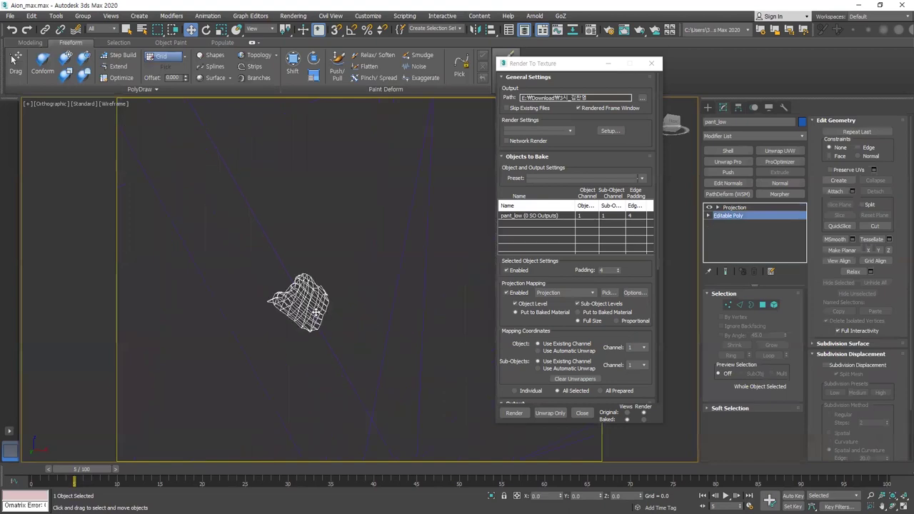
key(4)
key(ctrl+a)
scroll(307, 298, down, 6)
key(Delete)
scroll(331, 323, down, 8)
scroll(264, 129, up, 6)
scroll(410, 254, down, 5)
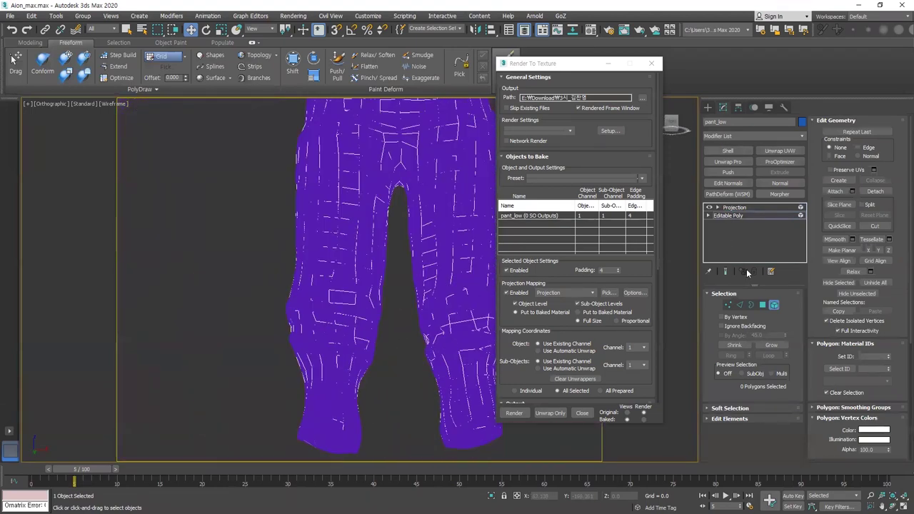
click(728, 215)
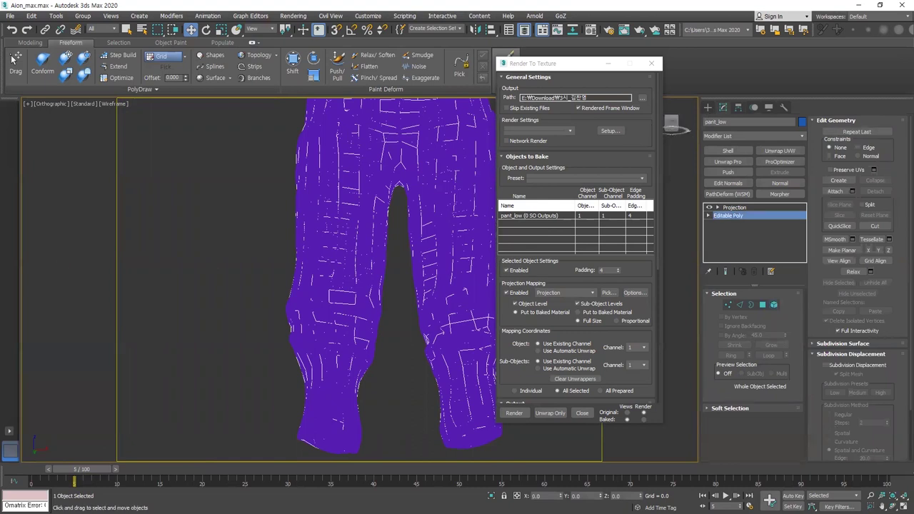
Step: Hide the Bottom_High layer and keep Bottom_Bake visible to view pant_low alone
drag(0, 180, 226, 180)
click(172, 231)
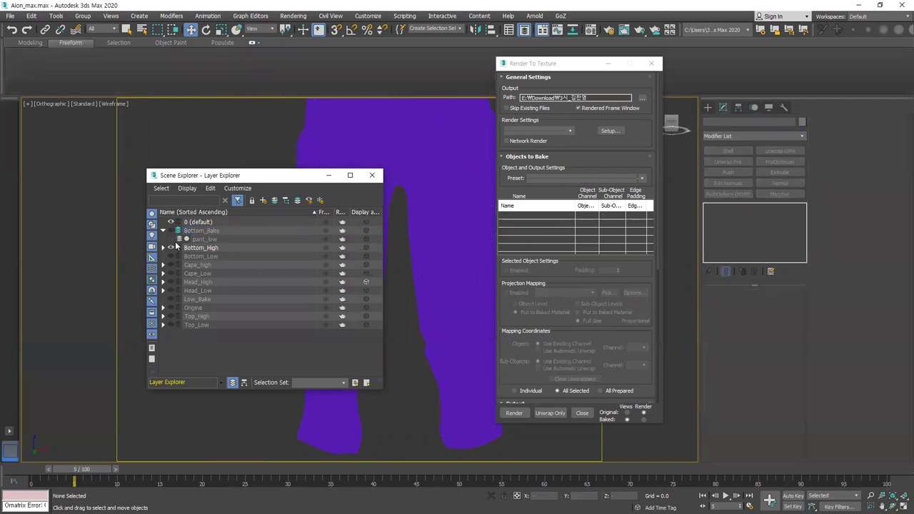
click(163, 248)
click(163, 248)
click(169, 248)
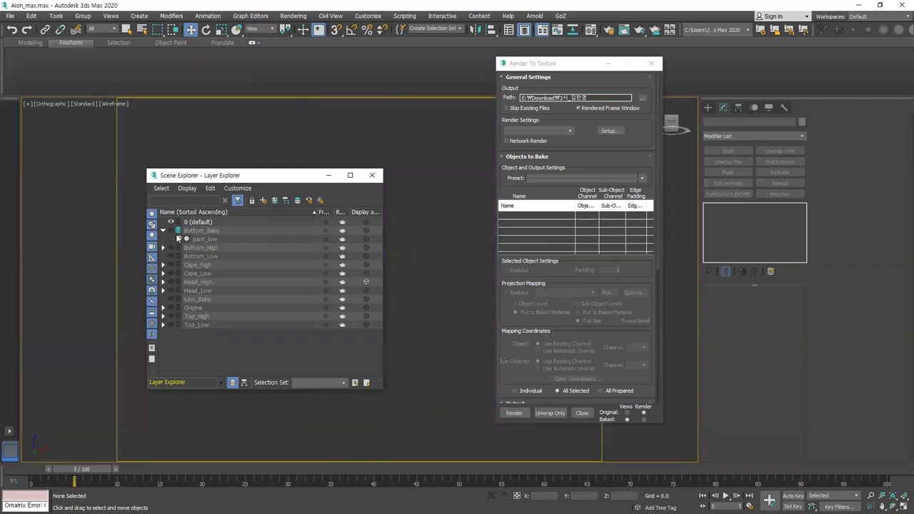
click(171, 230)
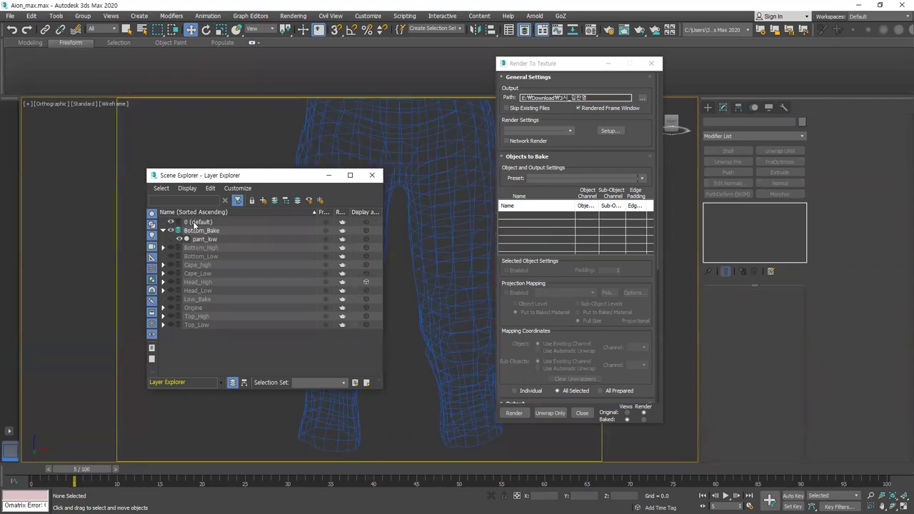
Step: Show the Origine layer for comparison, hide it again and select pant_low
click(192, 225)
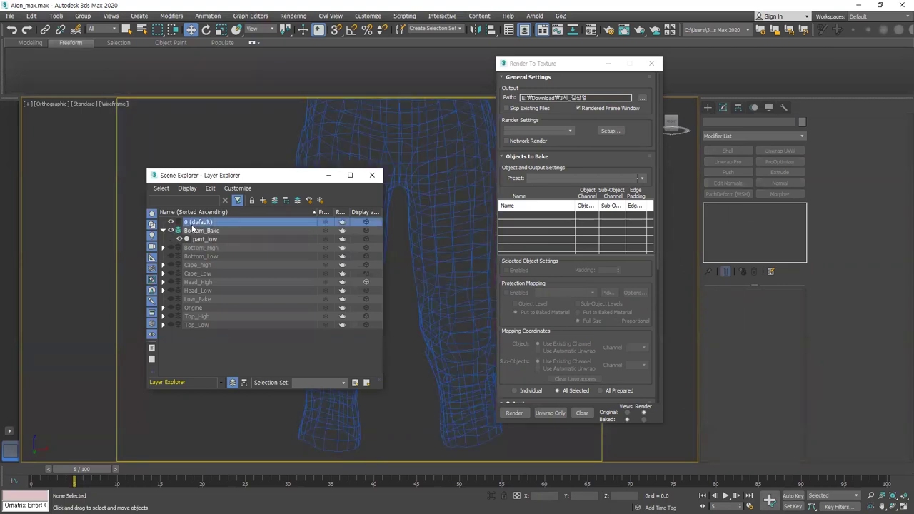
click(200, 308)
click(170, 308)
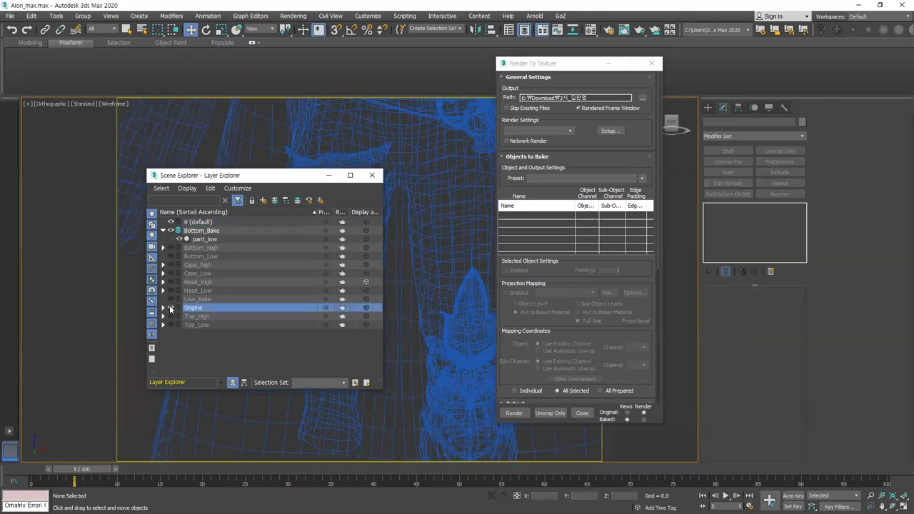
click(170, 308)
click(203, 239)
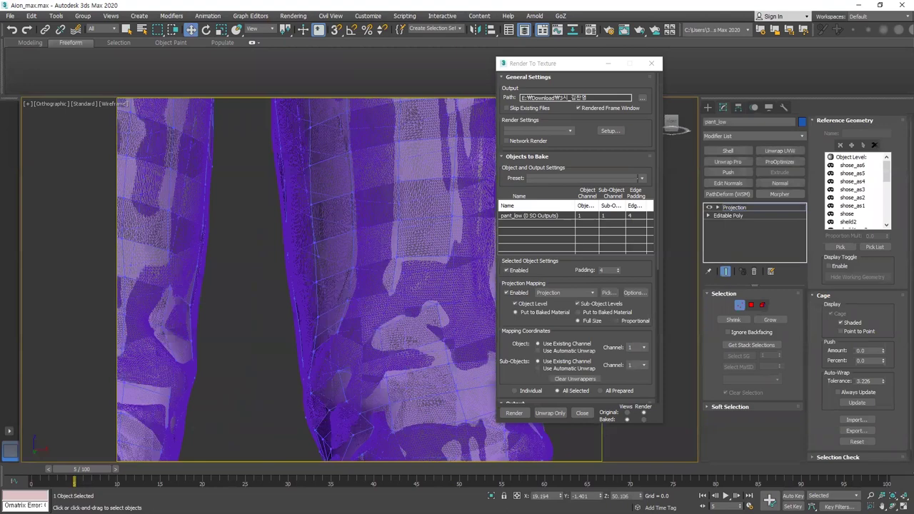
Step: Reset the pant_low cage and push it outward to enclose the high-poly pants
key(ctrl+alt+o)
scroll(387, 277, down, 5)
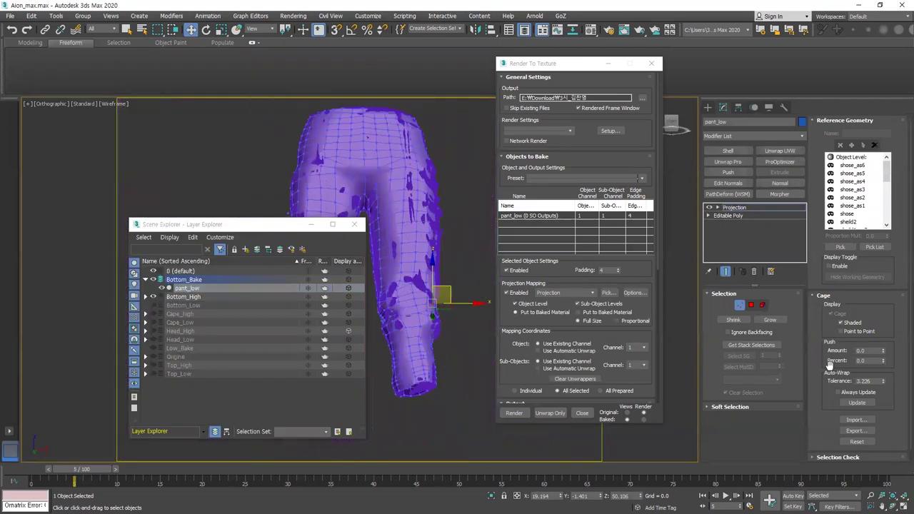
right_click(883, 344)
click(865, 442)
drag(883, 351, 894, 282)
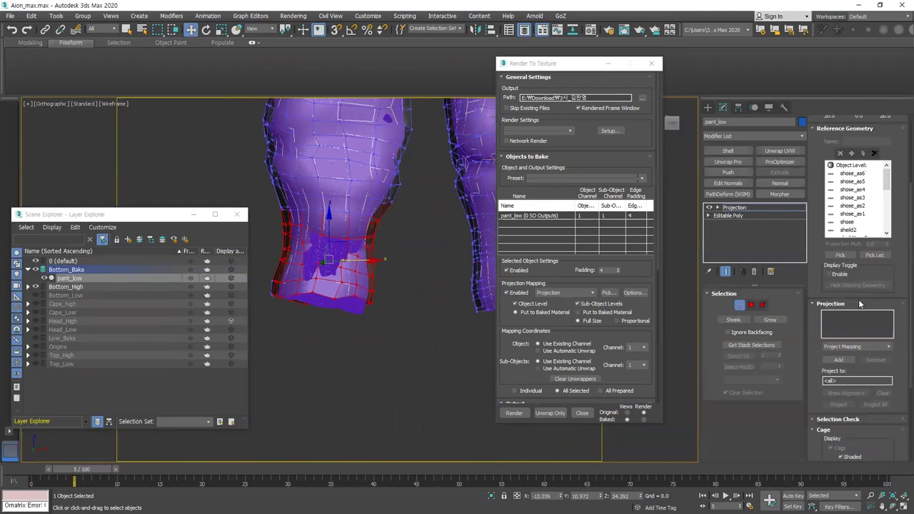
Step: Turn on soft selection for the selected cage vertices at the lower pant leg
scroll(860, 304, up, 5)
click(827, 131)
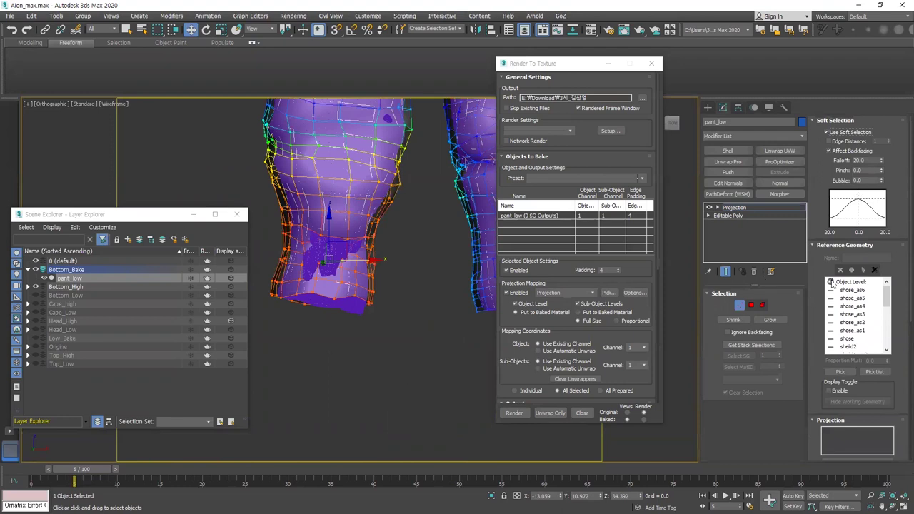
scroll(857, 314, down, 5)
scroll(880, 429, down, 4)
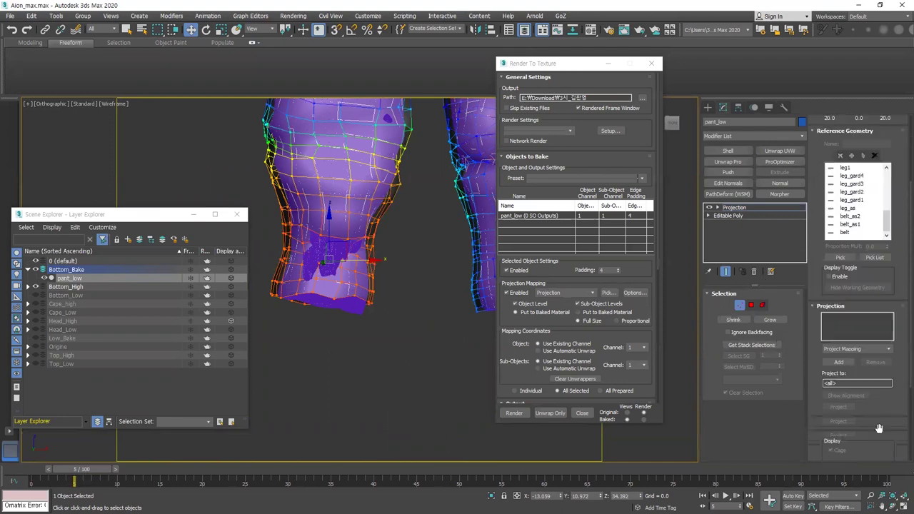
Step: Move the soft-selected projection cage vertices around the lower trouser leg outward so the cage encloses the high-poly surface
scroll(879, 428, down, 3)
scroll(879, 429, down, 2)
drag(882, 360, 880, 330)
scroll(347, 238, up, 2)
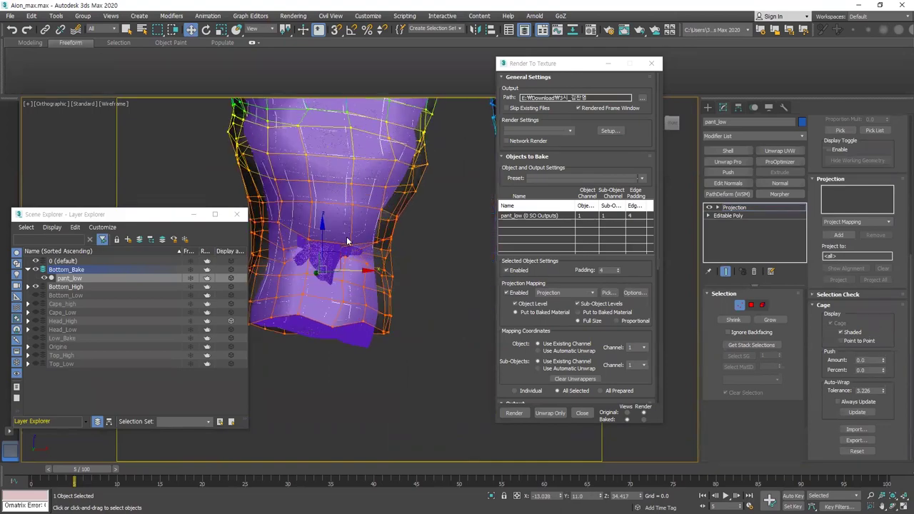
scroll(348, 242, up, 4)
drag(230, 197, 230, 198)
scroll(250, 215, down, 5)
alt+middle_drag(265, 218, 368, 218)
scroll(287, 223, up, 2)
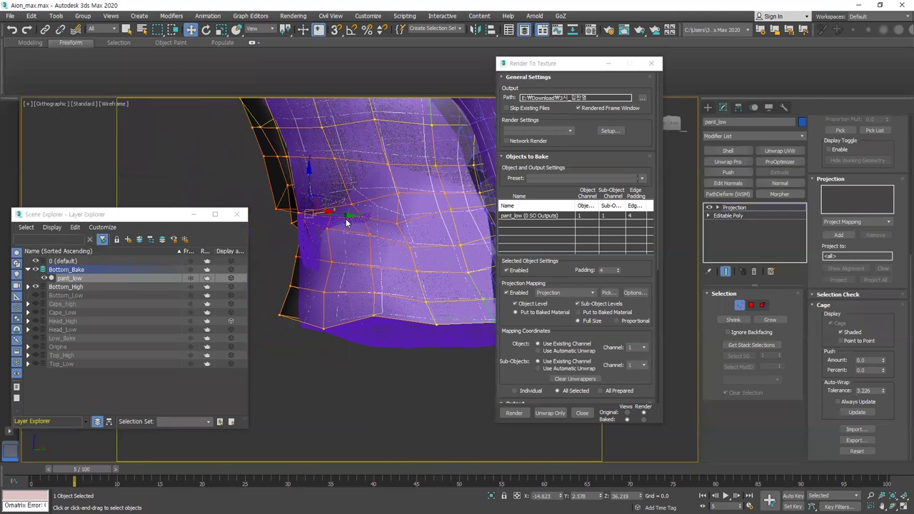
drag(336, 216, 316, 214)
alt+middle_drag(315, 214, 375, 213)
scroll(381, 213, down, 3)
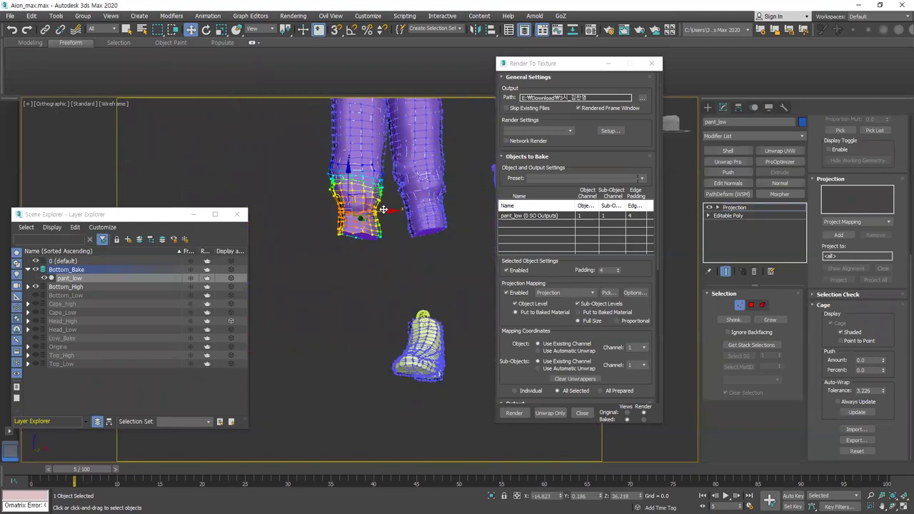
Step: Pull the cage vertices around the other trouser leg's knee outward and set the soft selection Edge Distance to 44
scroll(442, 193, up, 3)
alt+middle_drag(445, 195, 449, 226)
drag(449, 226, 391, 156)
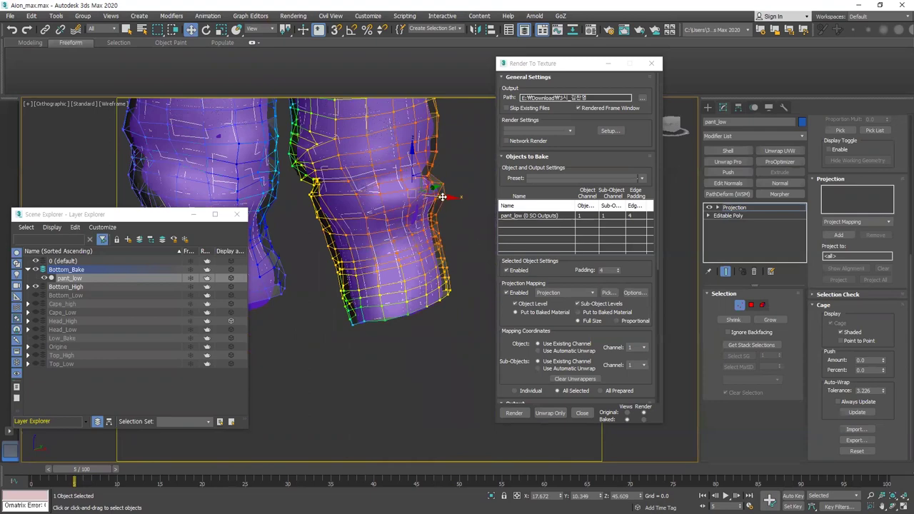
alt+middle_drag(400, 214, 317, 208)
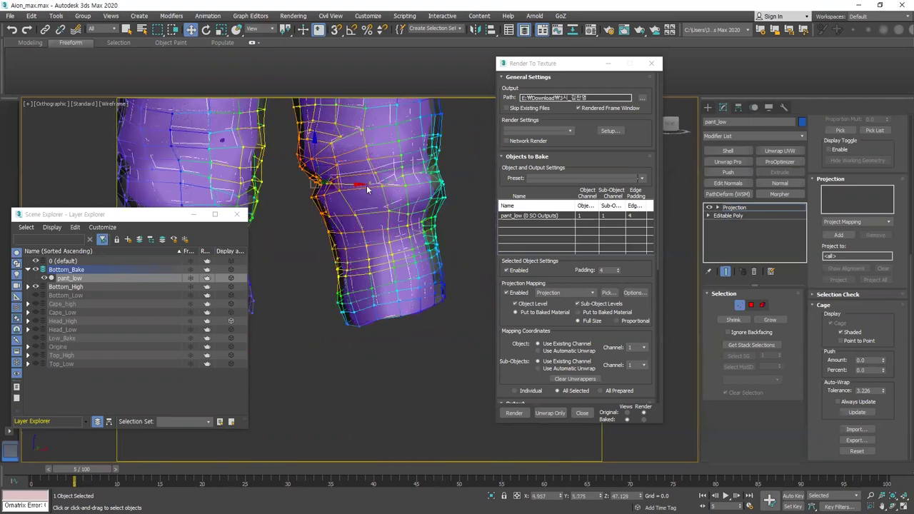
scroll(877, 196, up, 5)
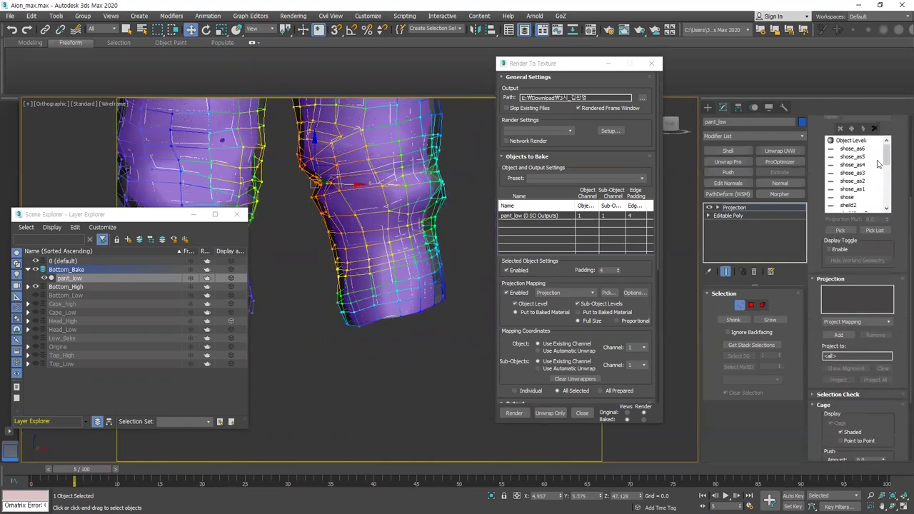
scroll(899, 143, up, 7)
click(344, 180)
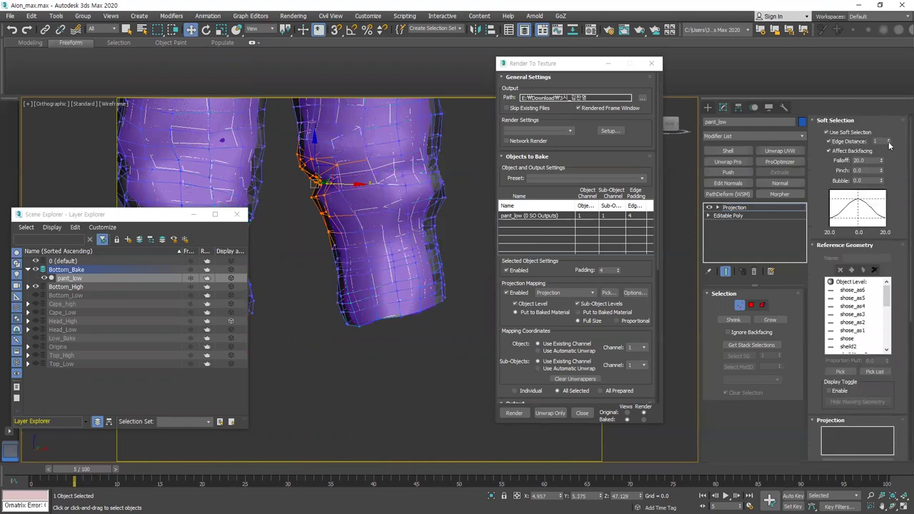
drag(344, 181, 337, 180)
Step: Reset the projection cage on the selected armour pieces and push it slightly outward again
scroll(340, 183, down, 5)
middle_drag(400, 114, 345, 278)
scroll(348, 253, up, 6)
scroll(344, 278, down, 5)
scroll(300, 239, up, 6)
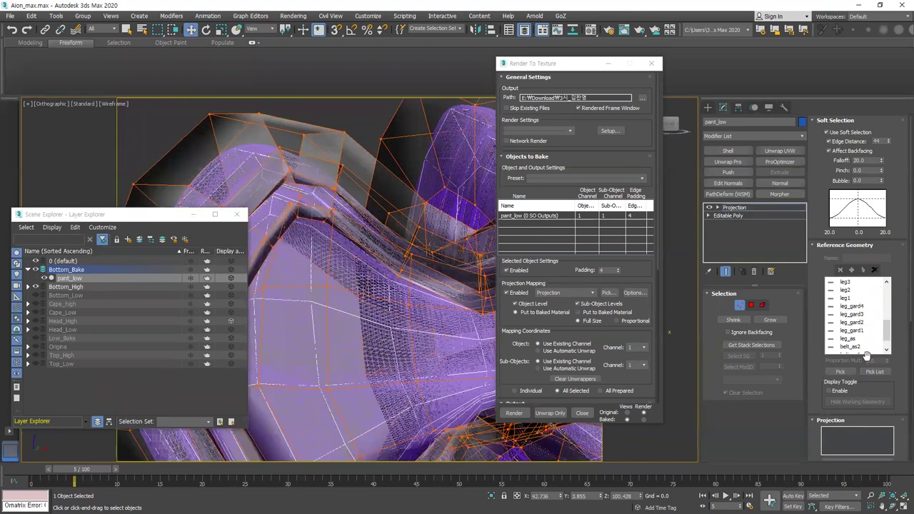
scroll(840, 434, down, 6)
click(861, 453)
mouse_move(883, 361)
mouse_down()
mouse_move(882, 341)
mouse_move(879, 349)
mouse_up()
Step: Inspect the projection cage around the separated armour pieces for how well it encloses the high-poly meshes
scroll(386, 252, down, 6)
middle_drag(400, 263, 400, 232)
scroll(400, 232, down, 2)
middle_drag(400, 232, 419, 221)
scroll(361, 293, down, 2)
middle_drag(360, 293, 286, 129)
scroll(415, 274, up, 5)
scroll(415, 274, down, 3)
click(387, 231)
Step: Select the cage vertices of the skull ornament and neighbouring armour pieces, reset their cage, and push it outward
scroll(387, 231, down, 7)
middle_drag(410, 247, 330, 213)
scroll(330, 213, down, 4)
drag(406, 252, 300, 162)
scroll(297, 210, up, 10)
middle_drag(305, 288, 337, 261)
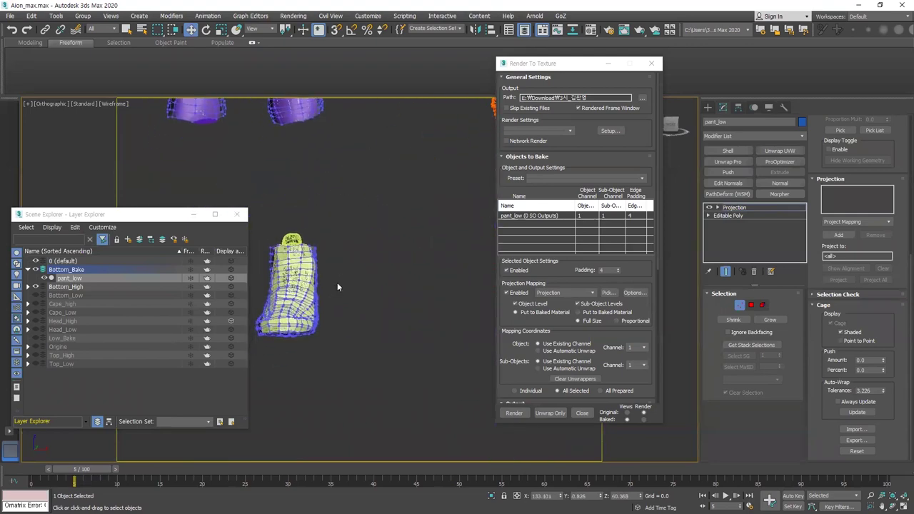
scroll(337, 285, down, 5)
click(859, 452)
middle_drag(413, 191, 319, 213)
scroll(432, 316, up, 8)
drag(881, 361, 881, 342)
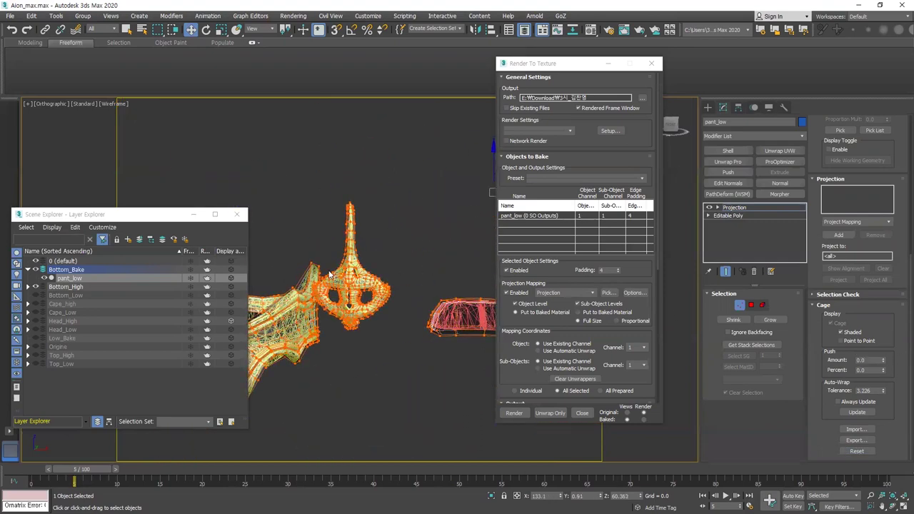
Step: Add a NormalsMap output element for pant_low and set its map size to 1024x1024
scroll(330, 274, down, 10)
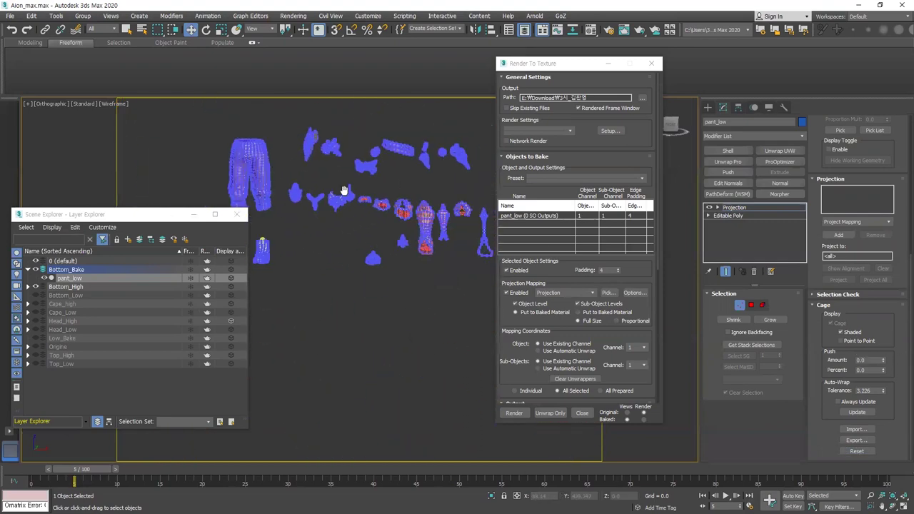
middle_drag(344, 190, 243, 216)
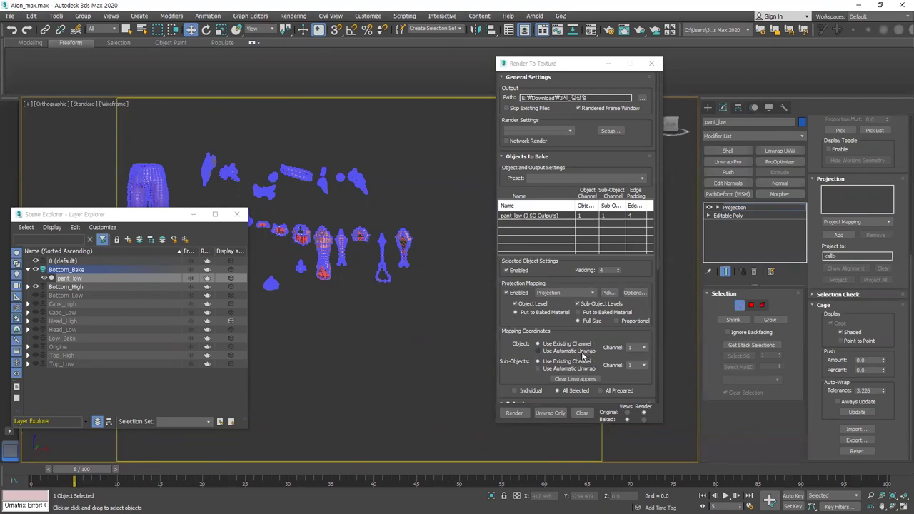
scroll(583, 347, down, 4)
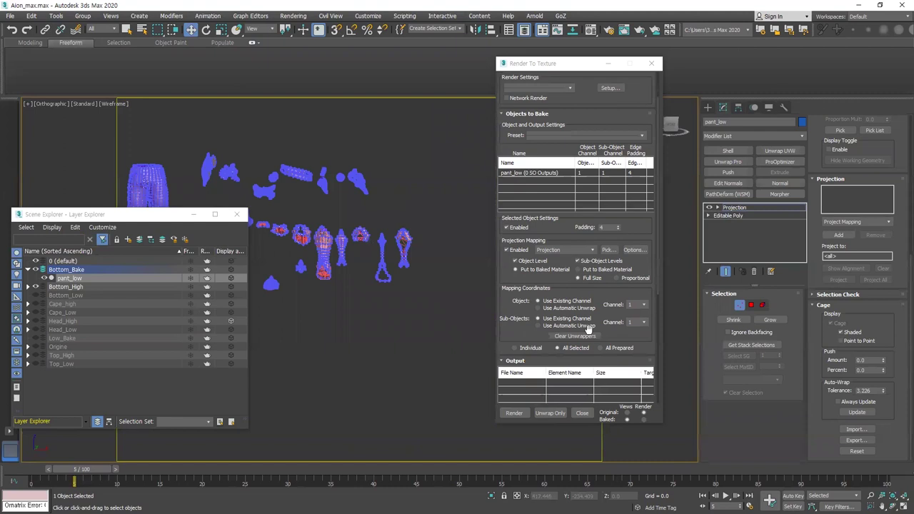
click(543, 386)
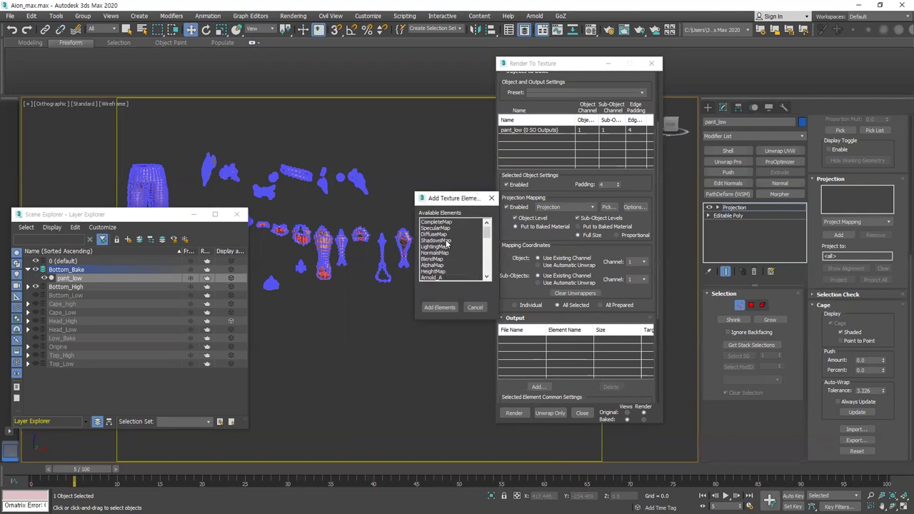
double_click(438, 253)
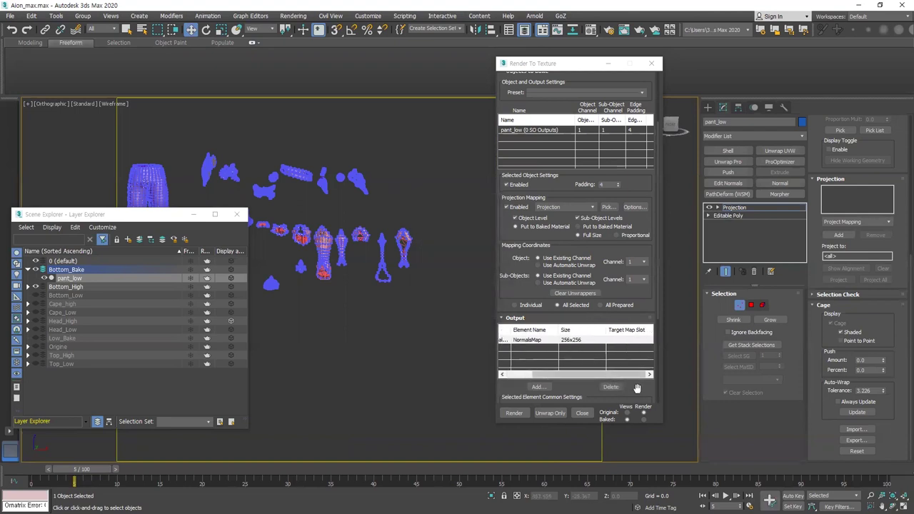
scroll(638, 389, down, 1)
scroll(632, 305, down, 4)
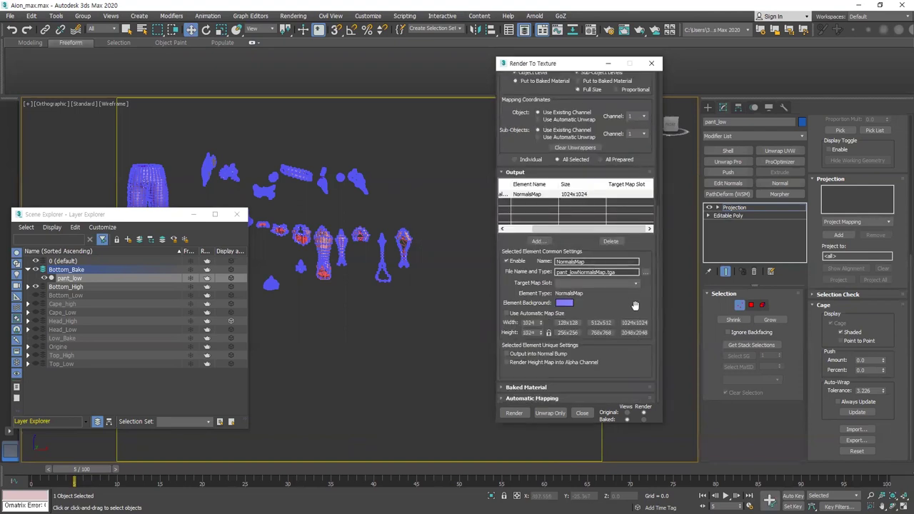
Step: Close the Scene Explorer and bake the pant_low normal map without assigning a target map slot
click(139, 218)
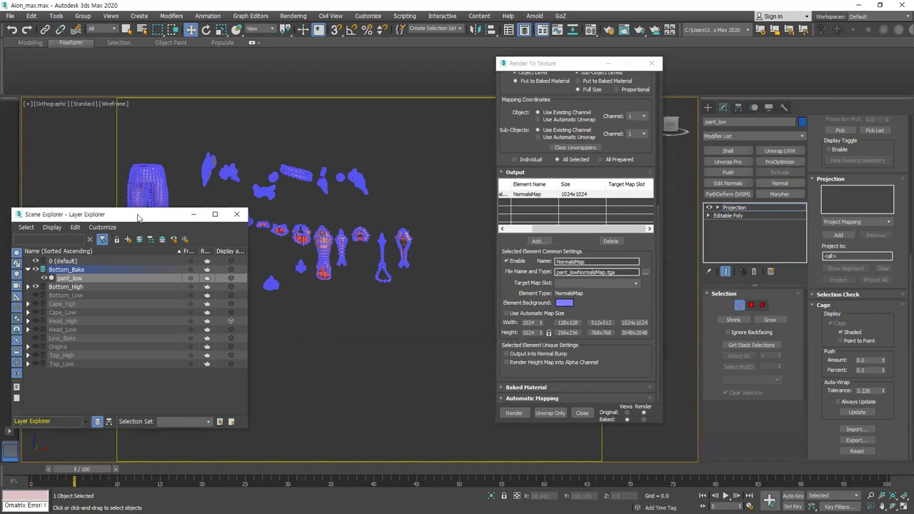
click(236, 214)
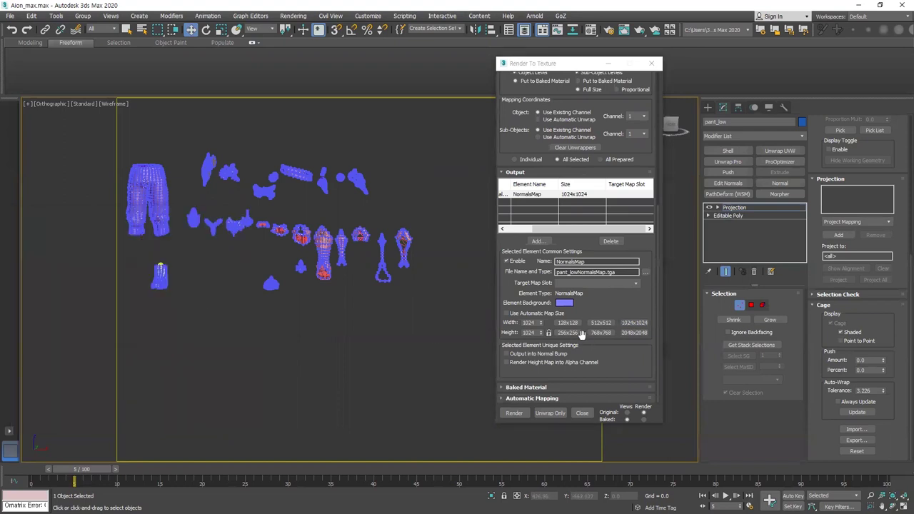
click(623, 301)
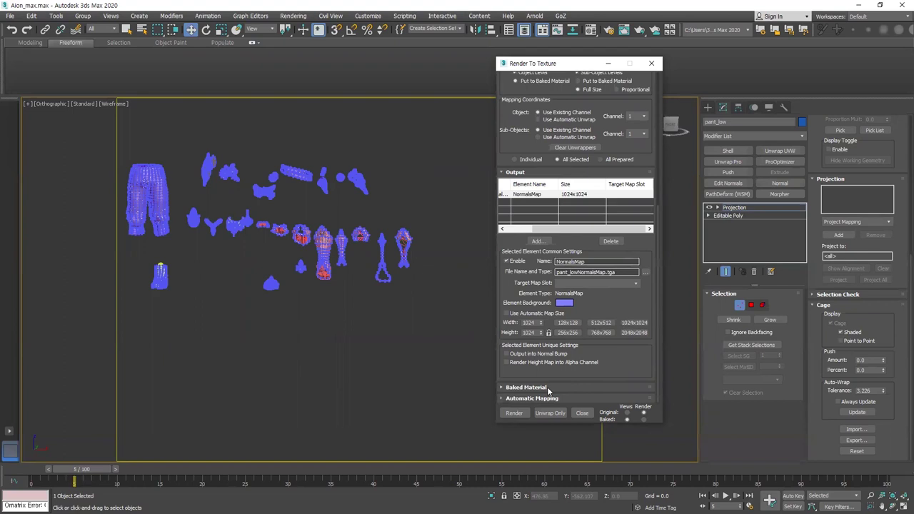
click(515, 414)
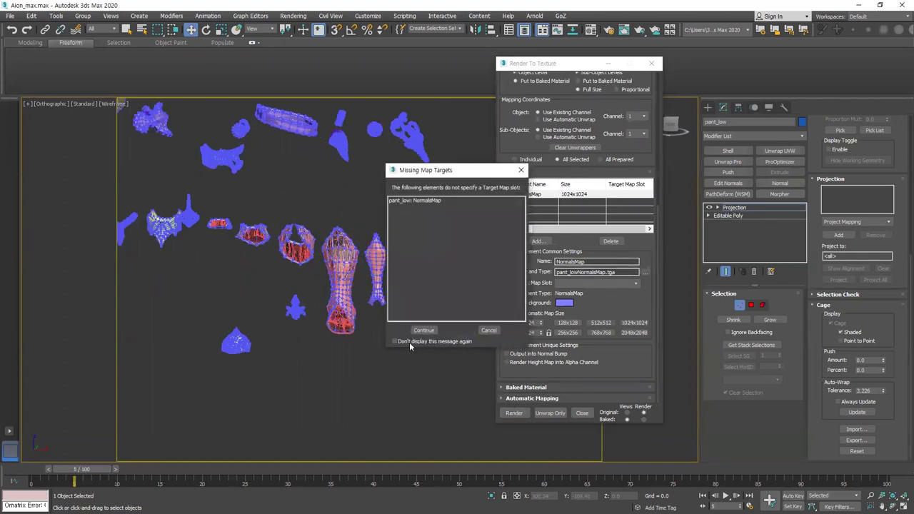
click(424, 330)
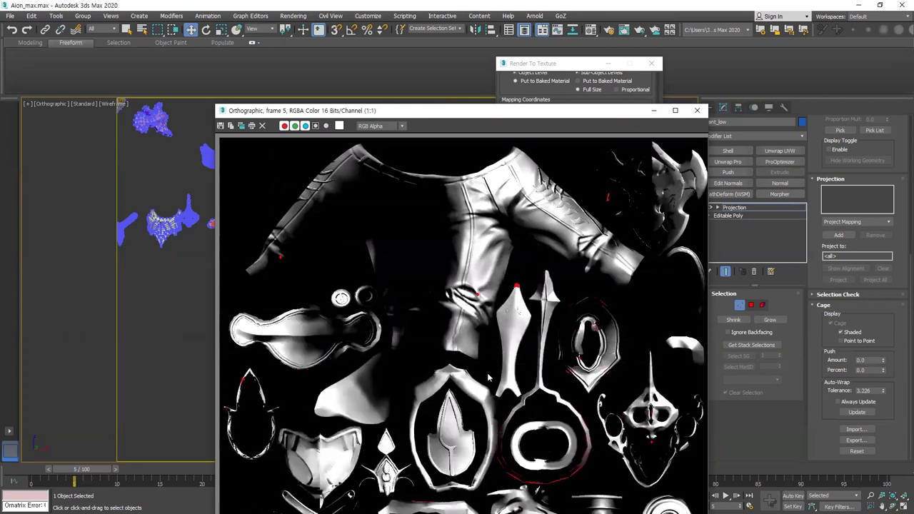
Step: Examine the baked map's red spots and broken pixels, placing the render window beside the matching pointed armour piece
scroll(488, 295, up, 1)
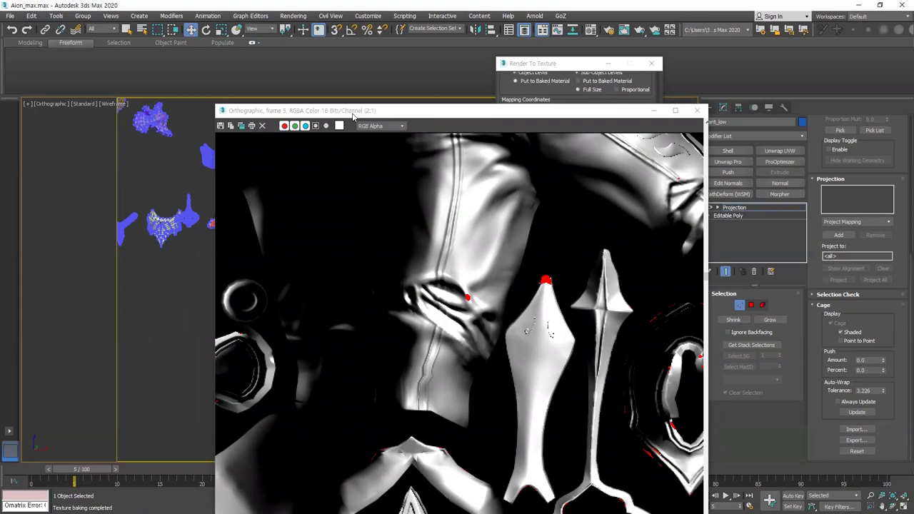
middle_drag(187, 198, 207, 233)
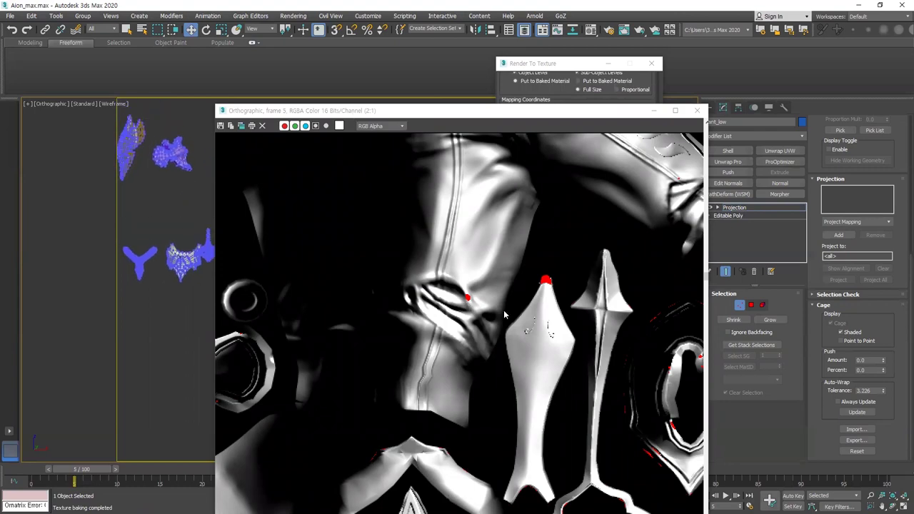
scroll(541, 333, up, 3)
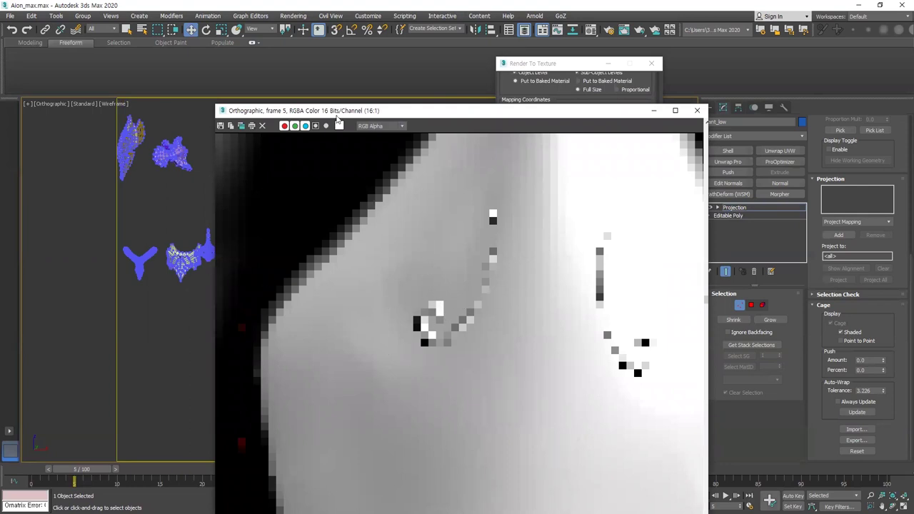
drag(336, 116, 445, 110)
scroll(487, 256, down, 4)
middle_drag(223, 285, 149, 221)
middle_drag(220, 261, 128, 228)
scroll(254, 173, up, 4)
scroll(179, 200, up, 4)
middle_drag(258, 243, 246, 306)
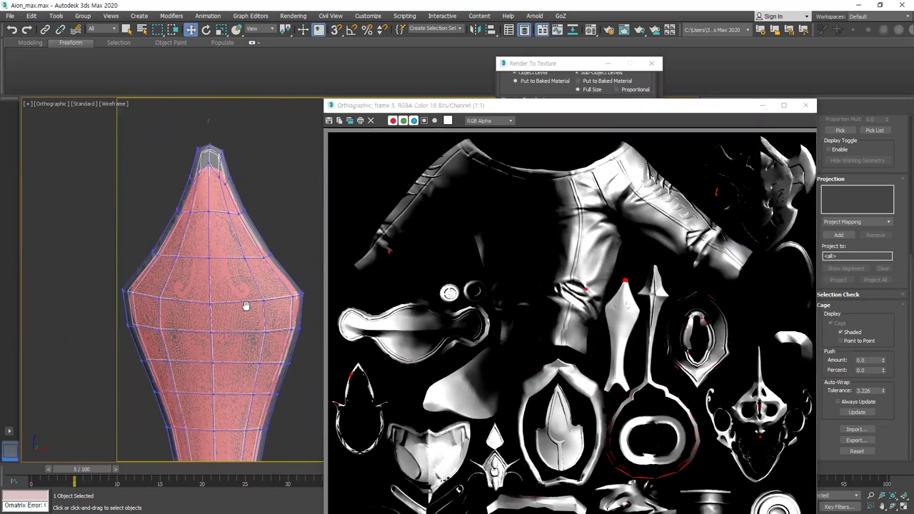
Step: Select the cage vertices at the pointed armour piece's tip and inspect the stray geometry above its high-poly mesh
middle_drag(235, 192, 245, 251)
drag(245, 251, 182, 187)
scroll(221, 188, up, 4)
scroll(222, 188, up, 6)
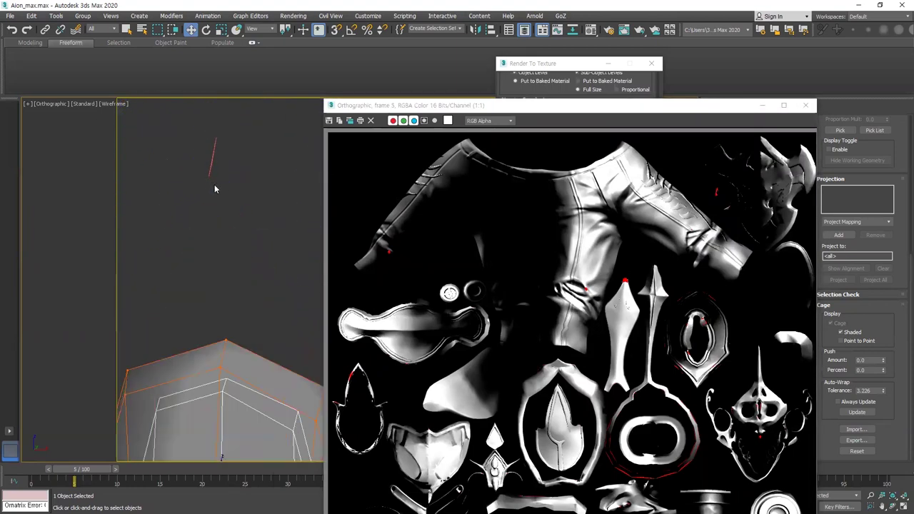
alt+middle_drag(243, 221, 221, 280)
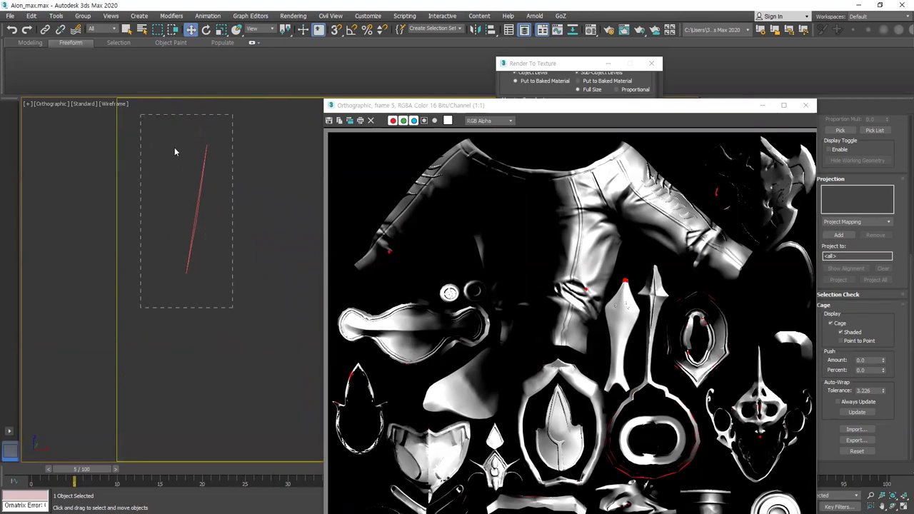
alt+middle_drag(237, 204, 199, 237)
click(206, 265)
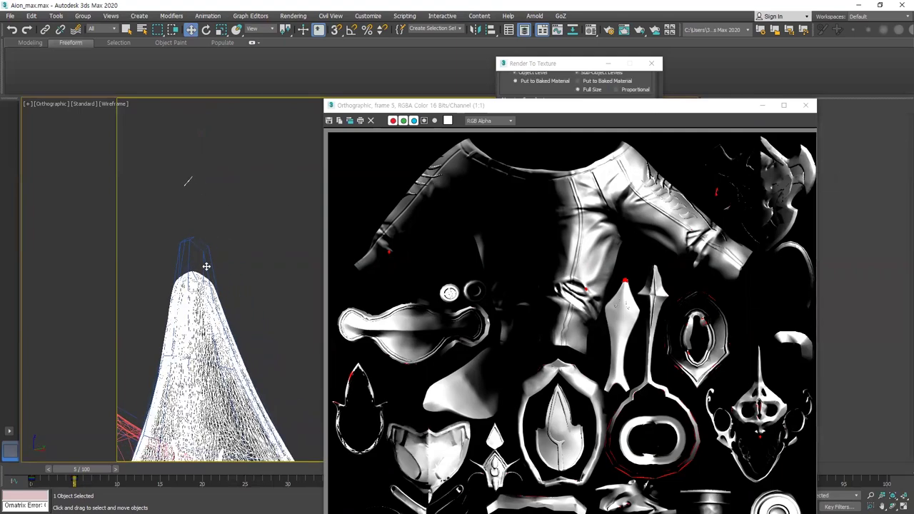
scroll(205, 267, up, 4)
middle_drag(205, 265, 205, 197)
scroll(215, 233, down, 5)
alt+middle_drag(215, 233, 271, 245)
key(1)
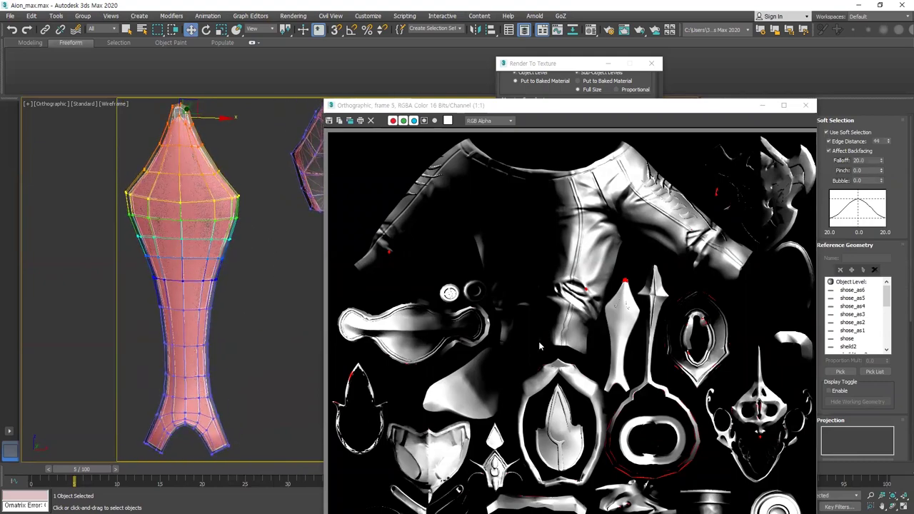
Step: Compare the curled engravings on the pointed armour piece with their pixels in the baked map
scroll(207, 295, down, 4)
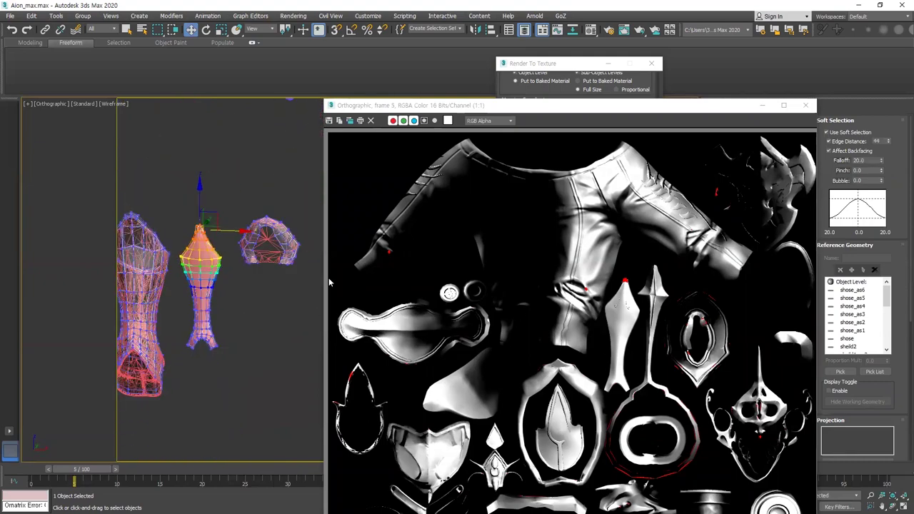
scroll(196, 243, up, 10)
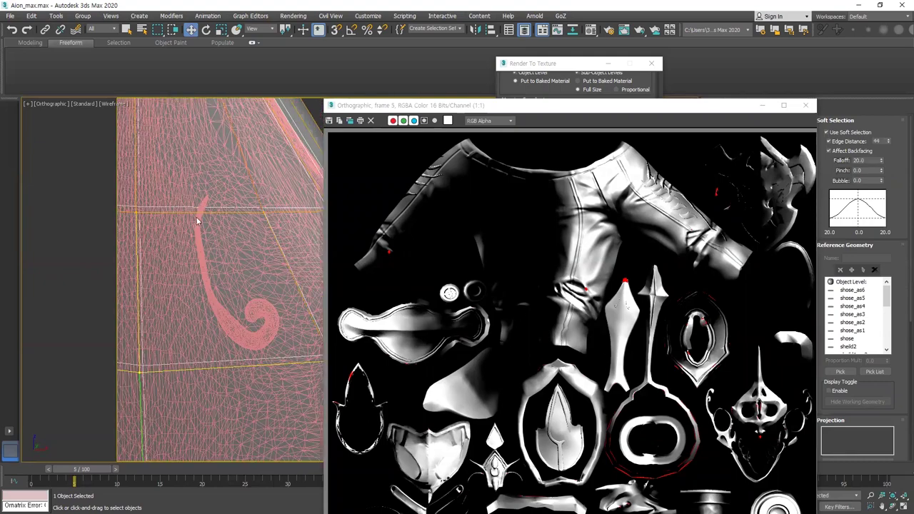
mouse_move(255, 309)
alt+middle_down()
mouse_move(207, 322)
mouse_move(202, 309)
mouse_move(243, 314)
alt+middle_up()
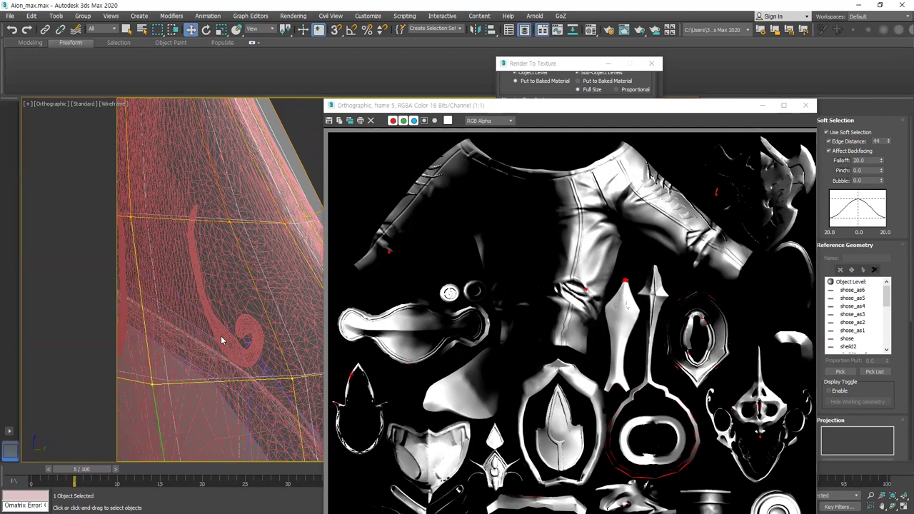
scroll(223, 339, down, 5)
alt+middle_drag(222, 333, 250, 314)
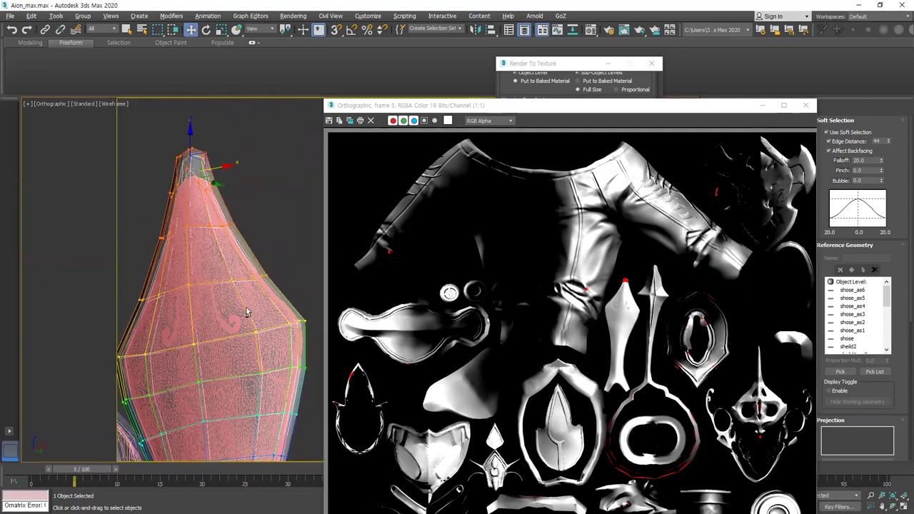
scroll(635, 315, up, 4)
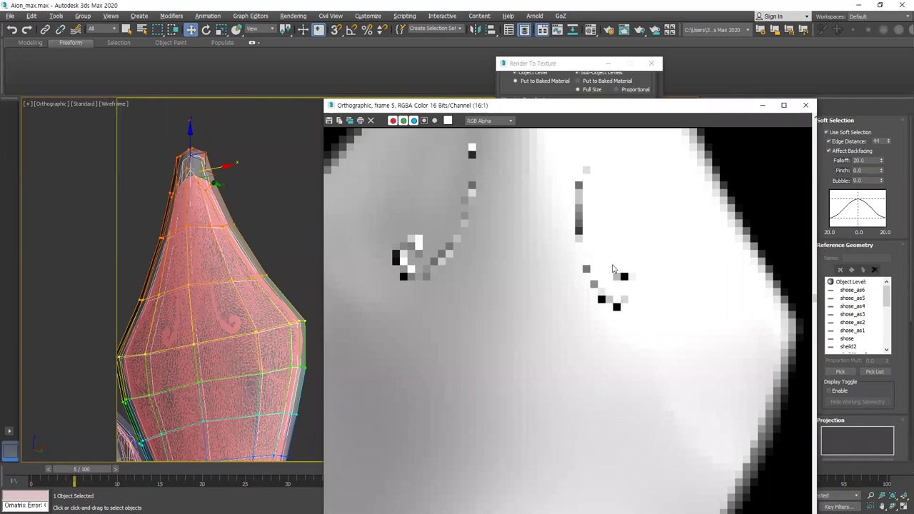
scroll(191, 314, down, 8)
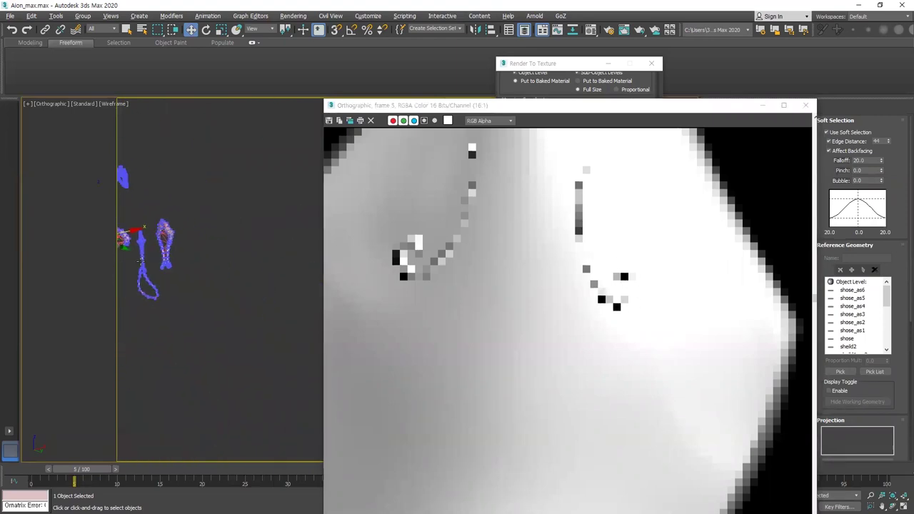
Step: Examine the red spots across the baked map and locate the matching knee area on the trouser leg
scroll(469, 265, down, 5)
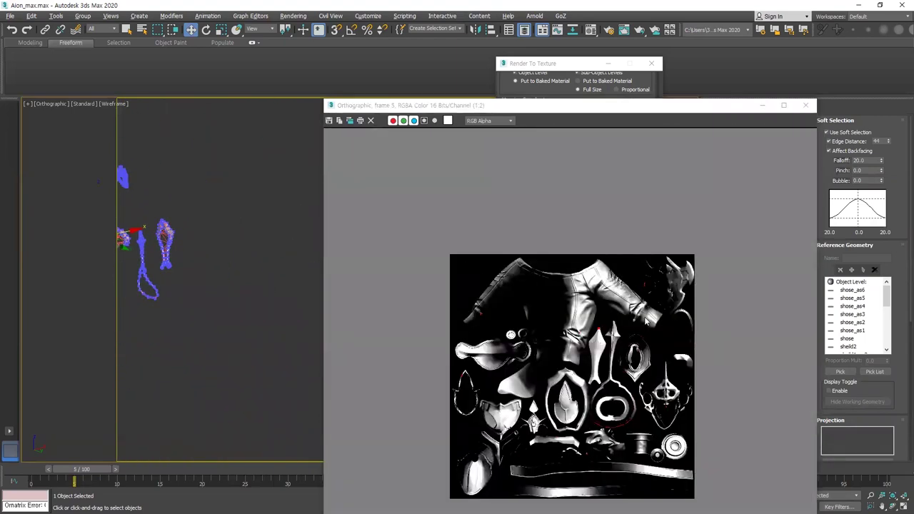
scroll(633, 350, up, 4)
click(522, 365)
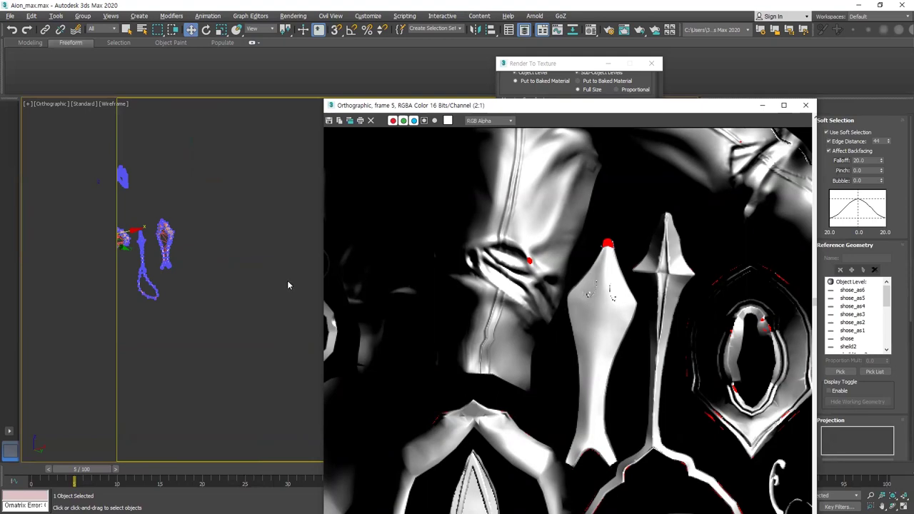
scroll(236, 270, down, 6)
middle_drag(220, 265, 257, 250)
scroll(225, 261, up, 4)
scroll(224, 270, up, 10)
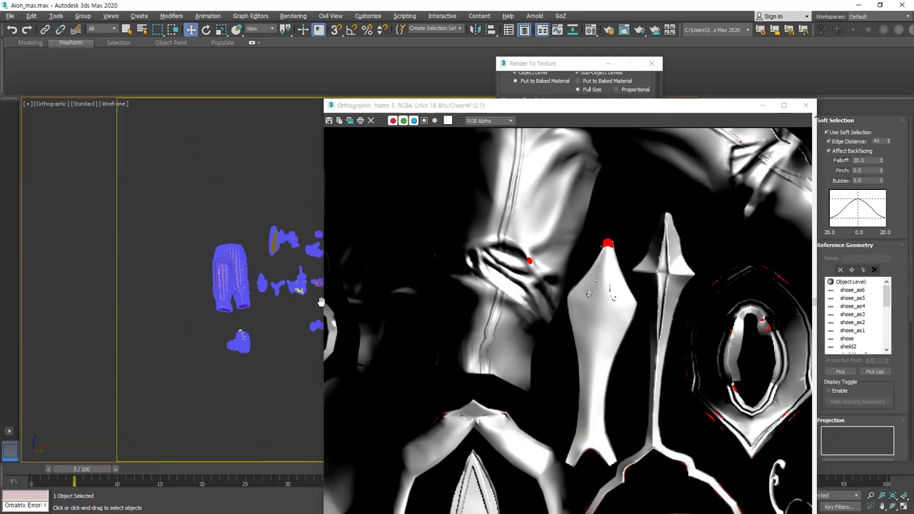
middle_drag(233, 322, 209, 307)
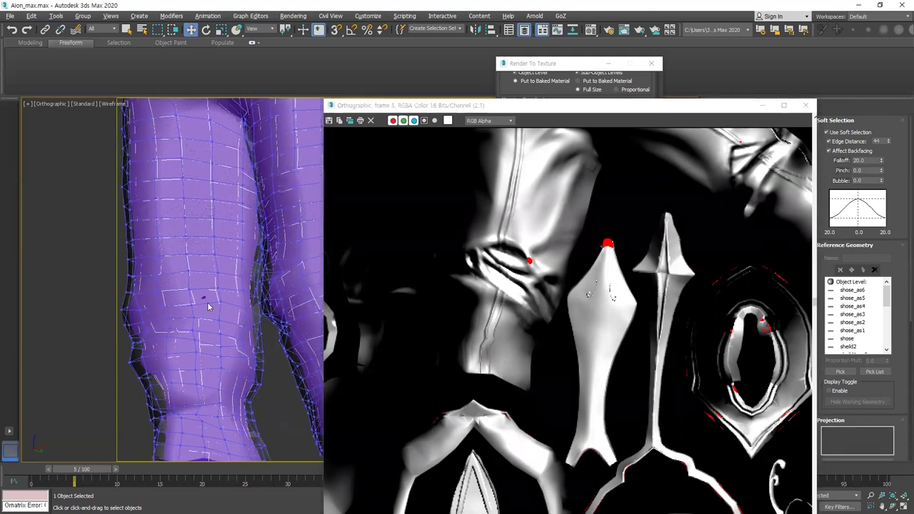
Step: Select the cage vertices around the dark spot at the trousers' knee and push the cage outward there by about 0.42
click(219, 300)
scroll(214, 293, up, 5)
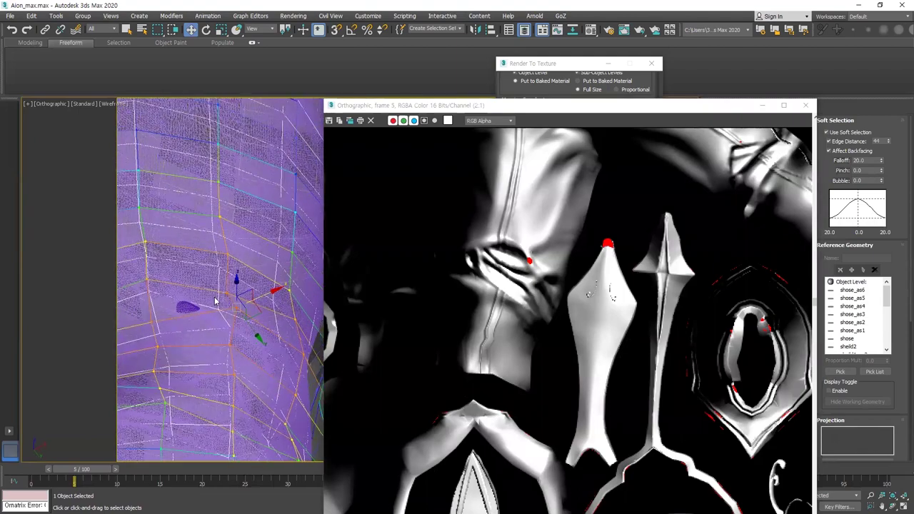
alt+middle_drag(210, 285, 210, 282)
click(150, 328)
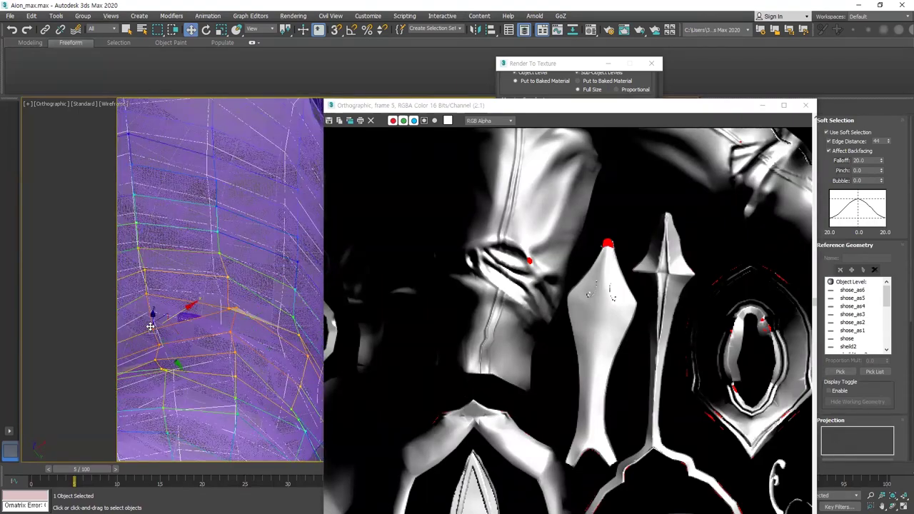
drag(169, 327, 165, 329)
scroll(886, 328, down, 10)
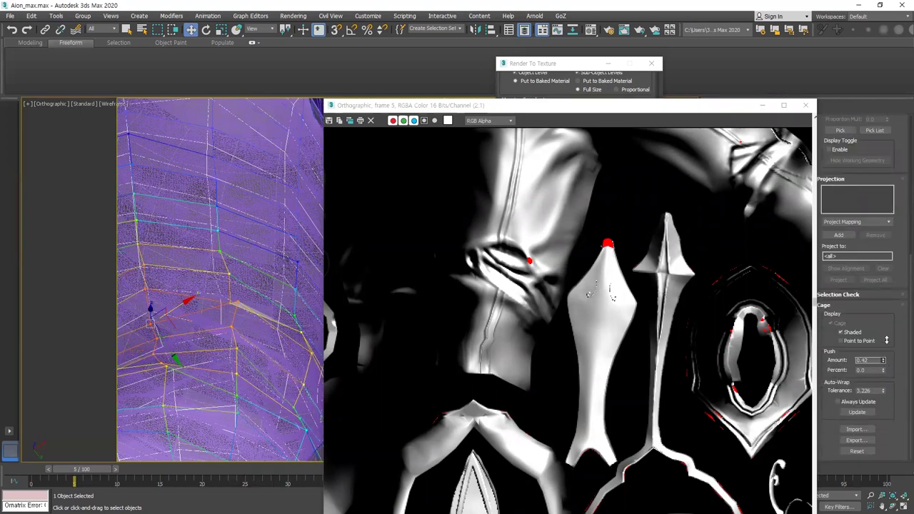
scroll(243, 264, down, 4)
Step: Inspect the cage around the trouser legs and the row of armour parts, ending at the pointed piece's tip
alt+middle_drag(248, 262, 181, 194)
scroll(214, 254, down, 6)
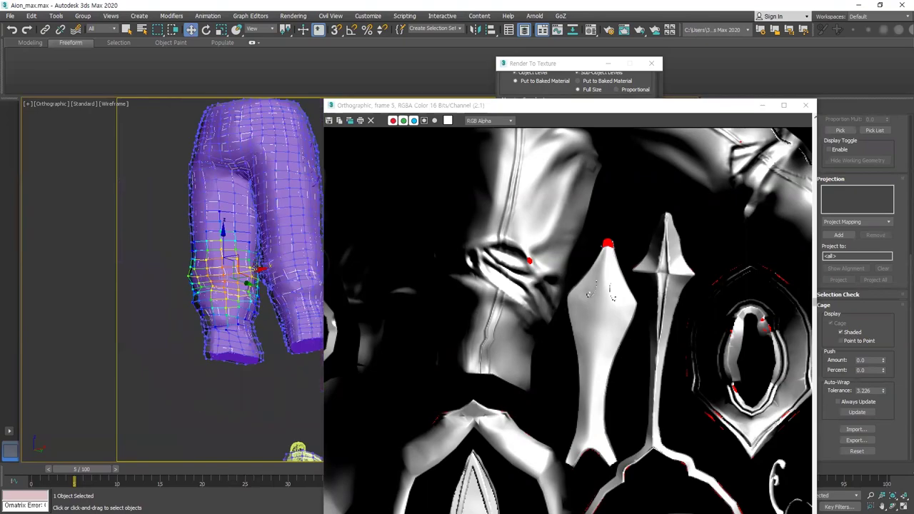
scroll(277, 212, up, 5)
alt+middle_drag(301, 343, 197, 267)
scroll(199, 259, down, 5)
alt+middle_drag(251, 256, 262, 284)
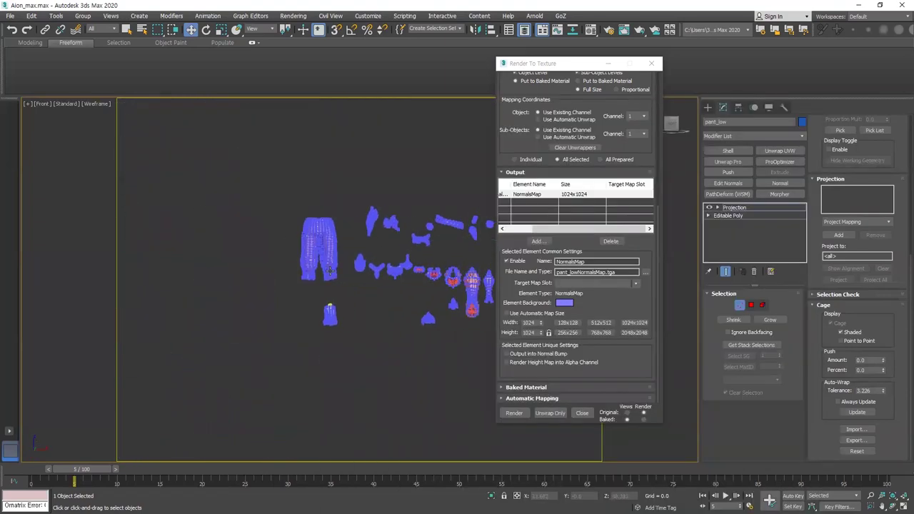
scroll(363, 255, up, 4)
middle_drag(320, 266, 148, 240)
middle_drag(361, 290, 211, 261)
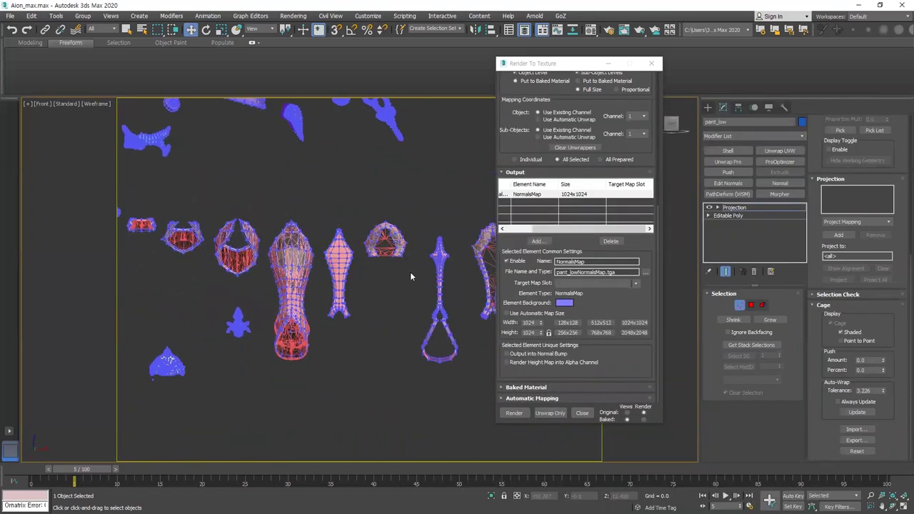
middle_drag(410, 273, 234, 237)
middle_drag(245, 200, 357, 236)
scroll(291, 240, up, 9)
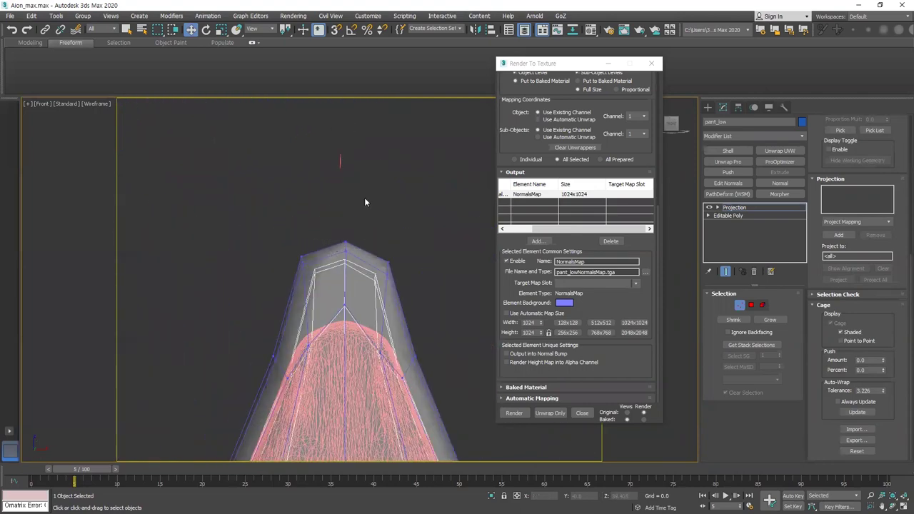
Step: Select the cage vertices at the pointed armour piece's tip and check the stray line above it from several angles
click(398, 287)
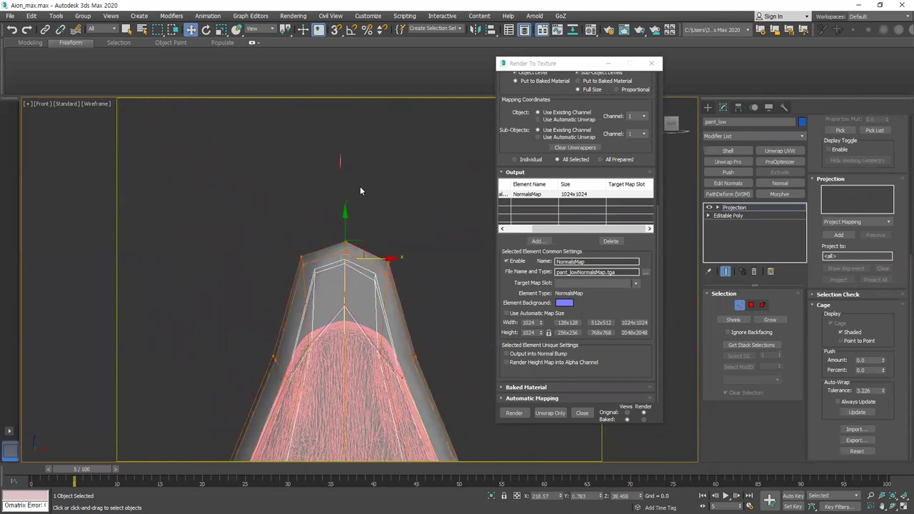
click(343, 201)
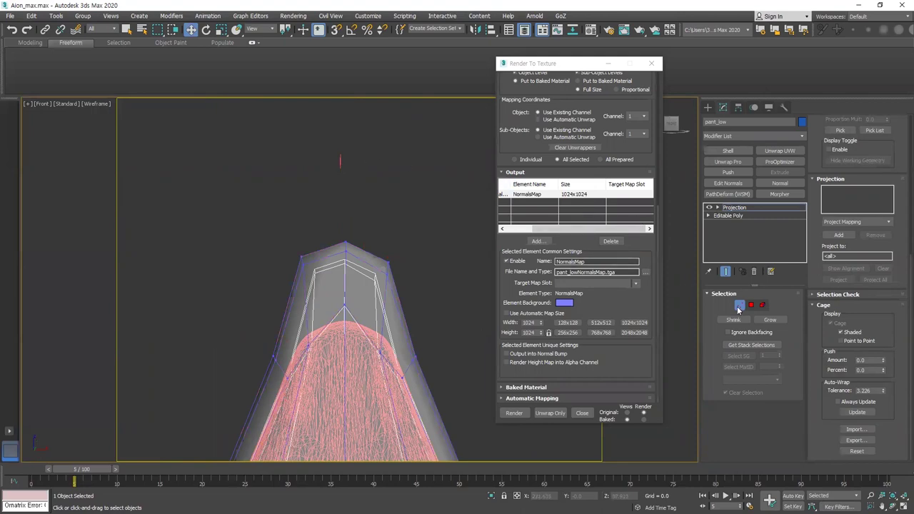
alt+middle_drag(379, 254, 325, 361)
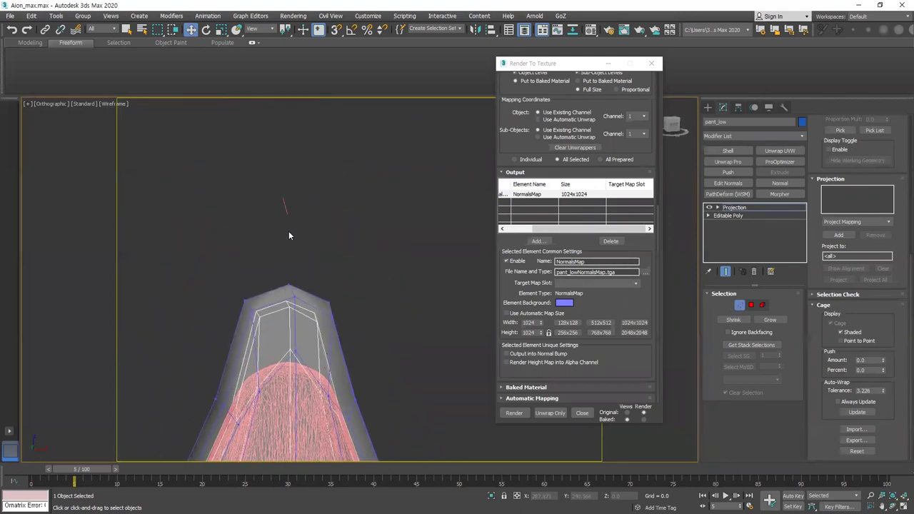
scroll(287, 232, up, 4)
scroll(290, 176, down, 4)
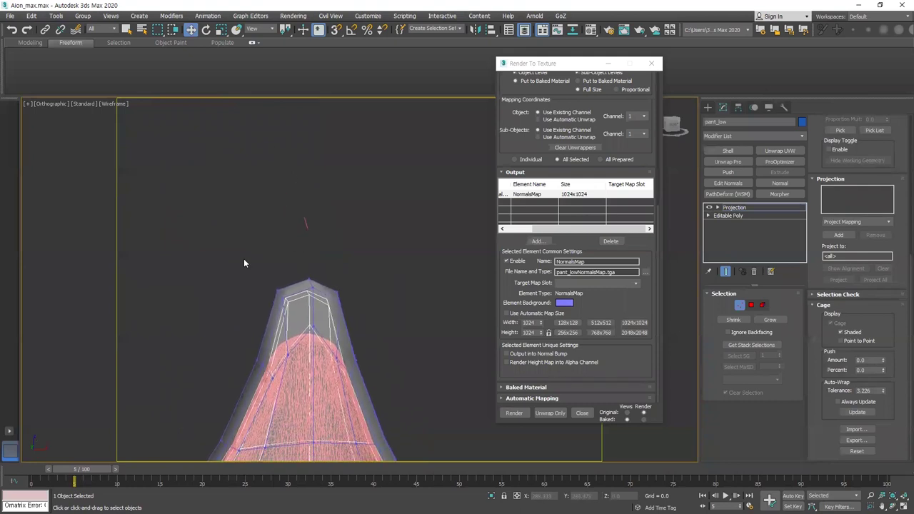
scroll(345, 308, down, 3)
middle_drag(346, 308, 347, 262)
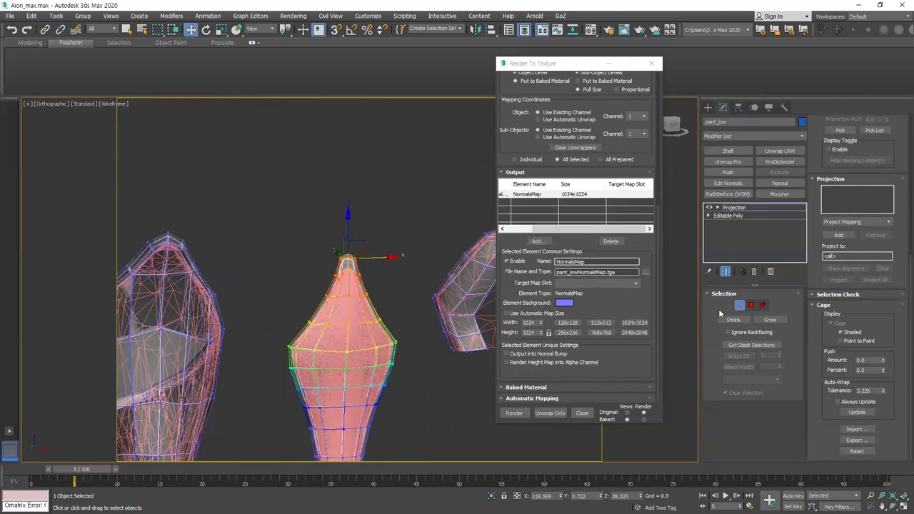
Step: Toggle soft selection off and back on for the cage vertices at the pointed piece's tip
scroll(831, 214, up, 1)
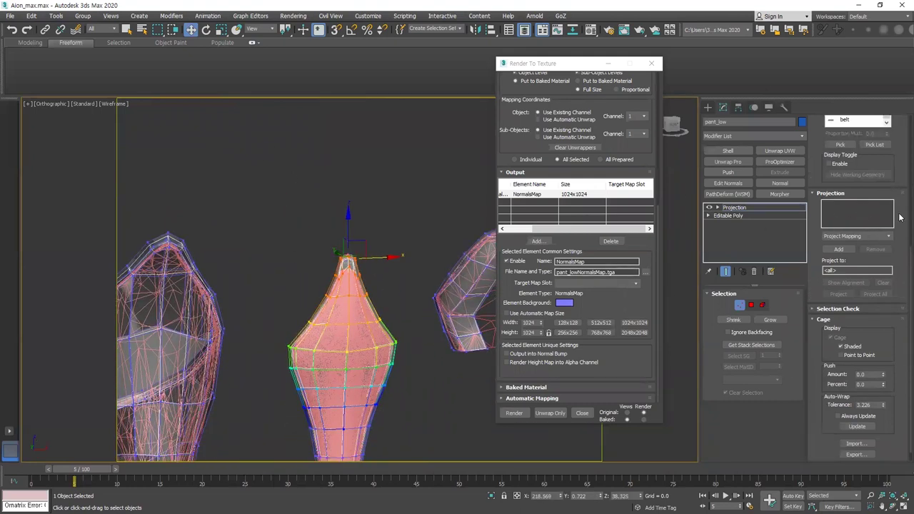
drag(902, 254, 900, 133)
click(848, 134)
click(848, 133)
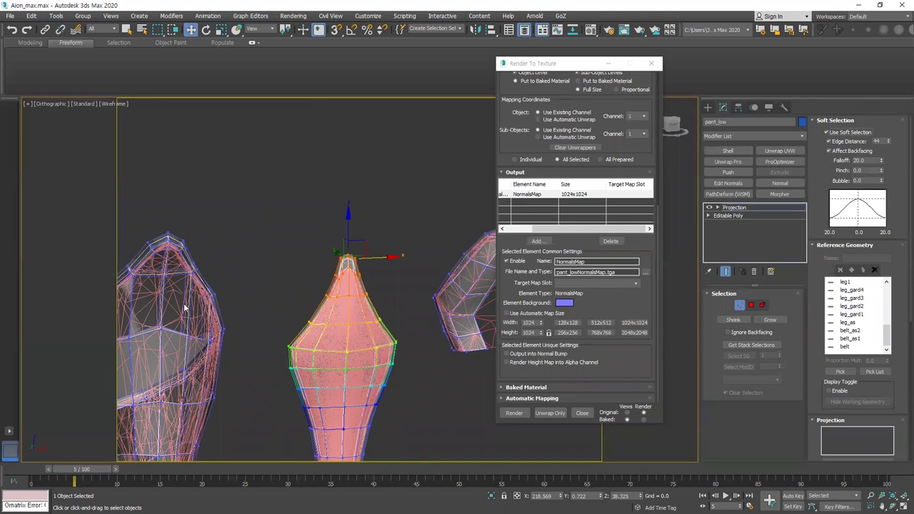
Step: Compare the gap between the cage tip and the high-poly mesh with the red spot in the baked map
scroll(364, 273, up, 6)
alt+middle_drag(307, 268, 361, 279)
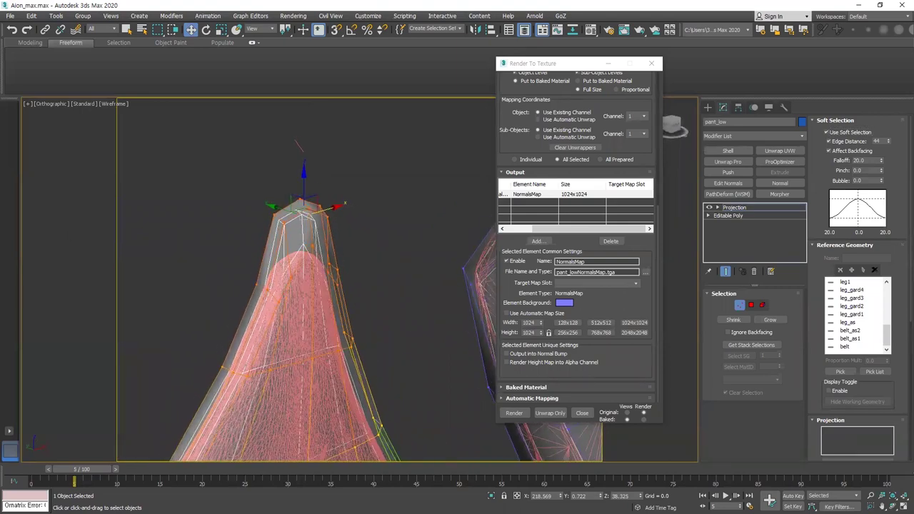
middle_drag(296, 262, 310, 240)
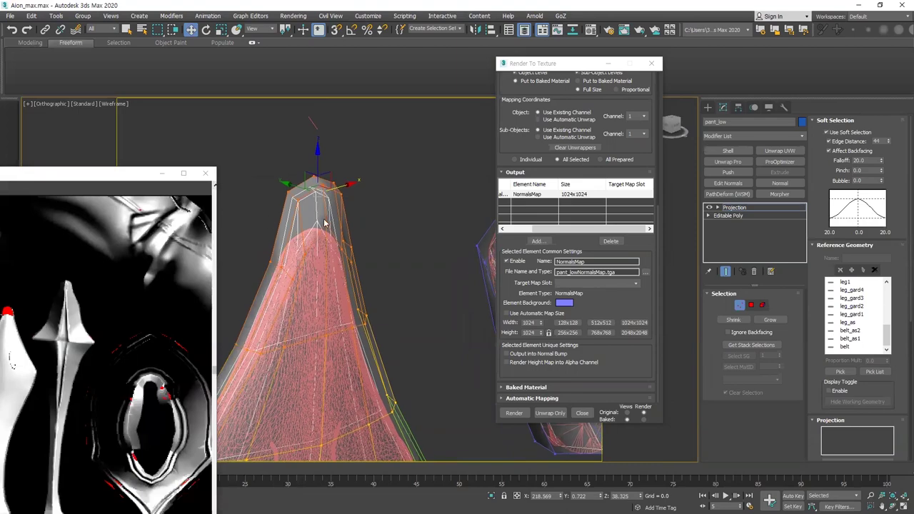
scroll(358, 227, up, 5)
scroll(406, 220, down, 4)
scroll(334, 242, up, 3)
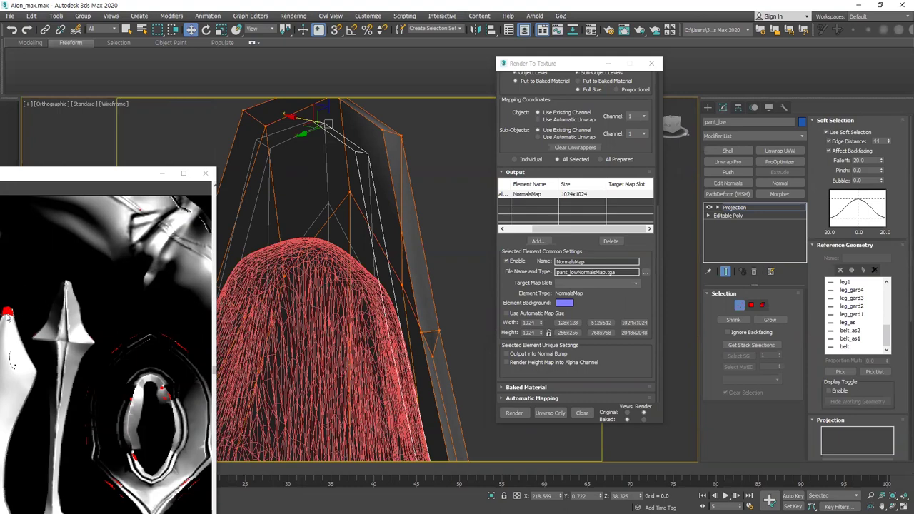
scroll(314, 259, down, 5)
scroll(297, 243, down, 3)
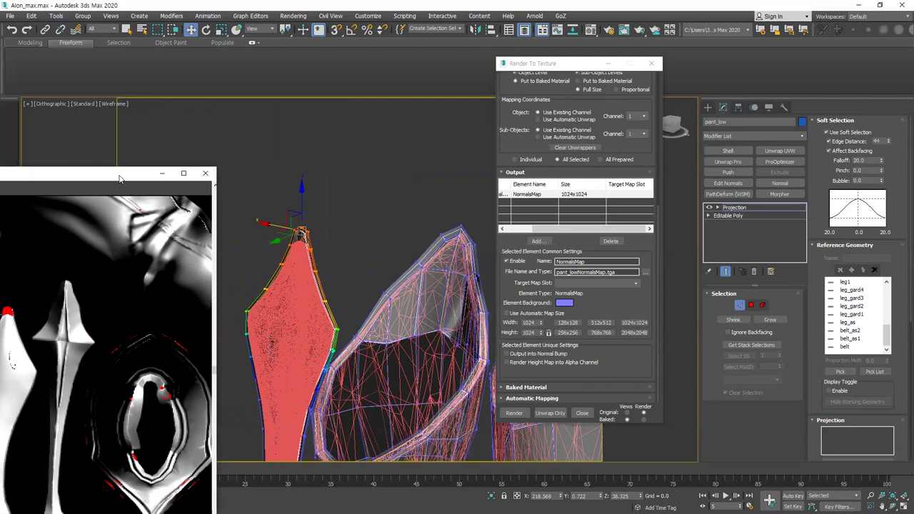
drag(120, 179, 0, 179)
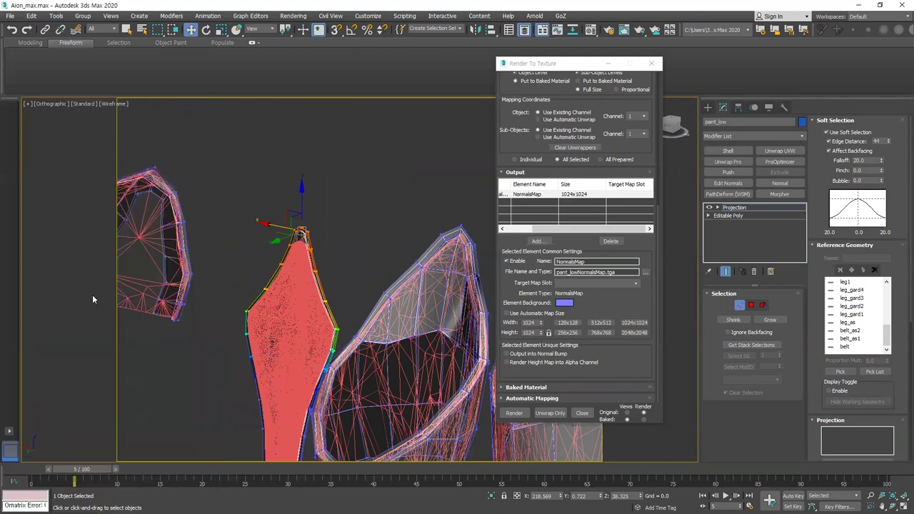
alt+middle_drag(308, 252, 270, 251)
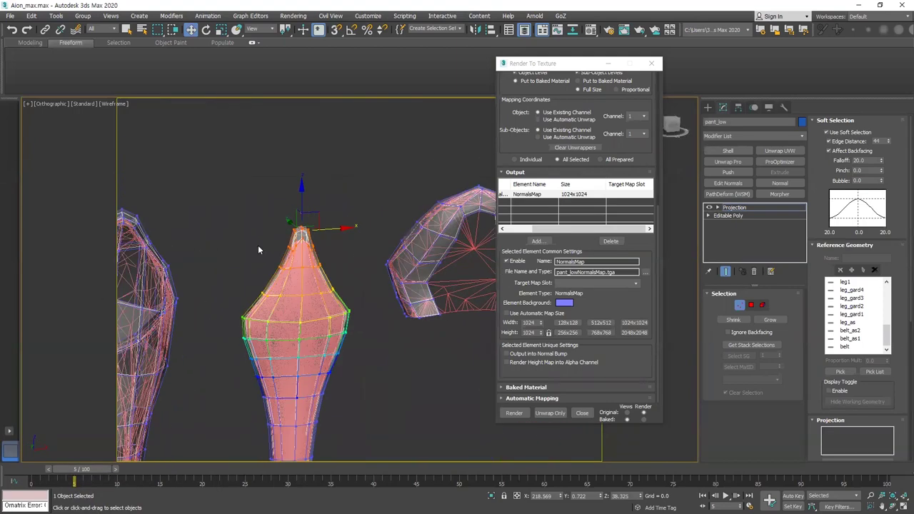
Step: Review the whole baked map, close its render window and view the armour parts together
drag(0, 152, 366, 152)
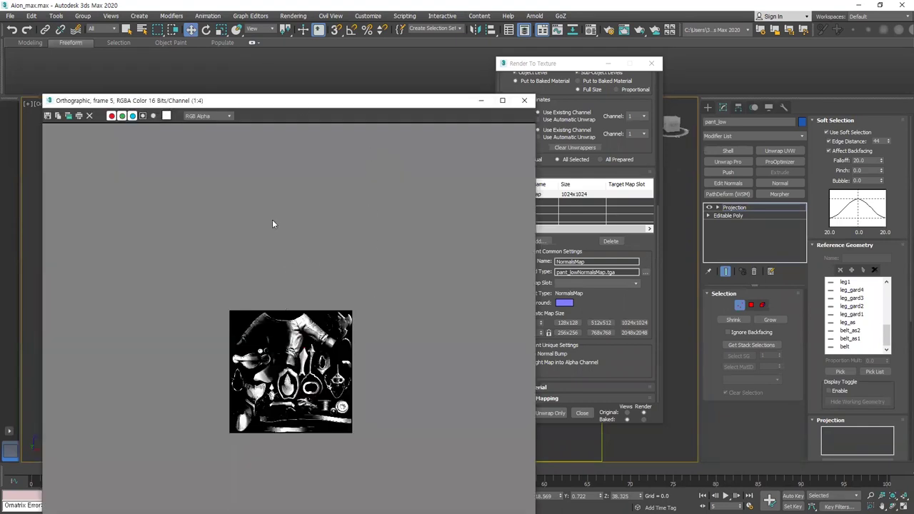
click(525, 100)
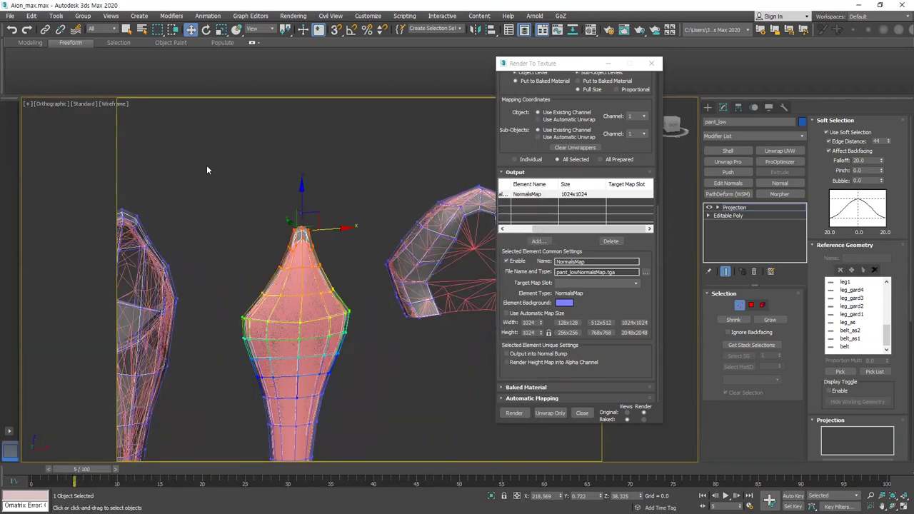
middle_drag(338, 286, 379, 223)
scroll(390, 257, down, 4)
alt+middle_drag(390, 257, 338, 235)
alt+middle_drag(445, 163, 464, 171)
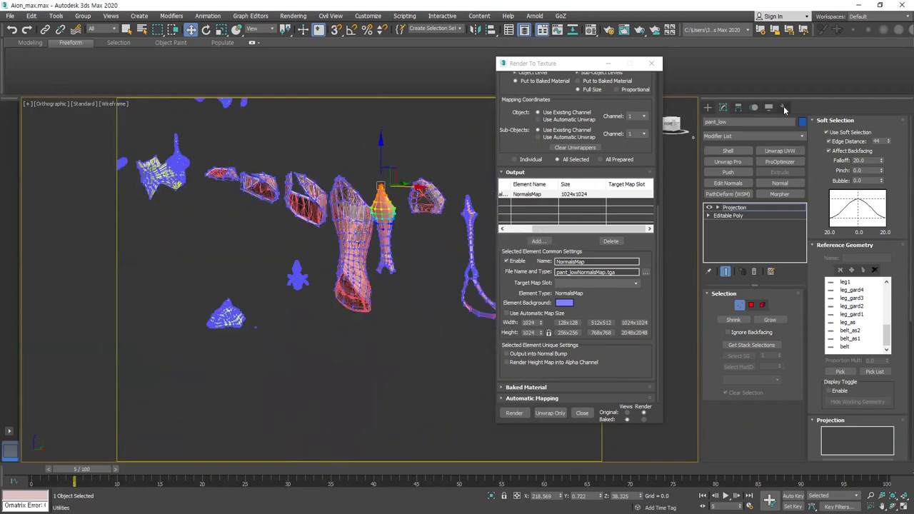
Step: In the projection options, disable the ray miss check and set the normal map space to World
scroll(888, 381, down, 2)
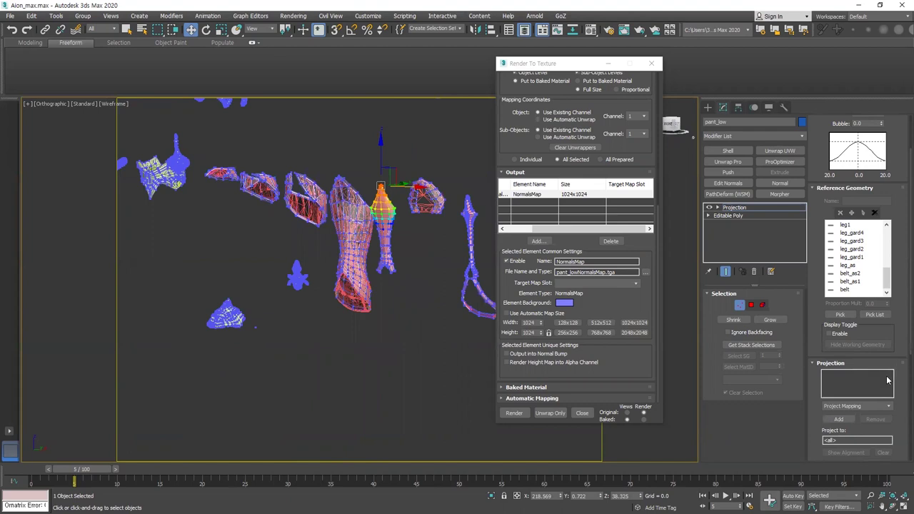
scroll(629, 165, up, 4)
click(633, 176)
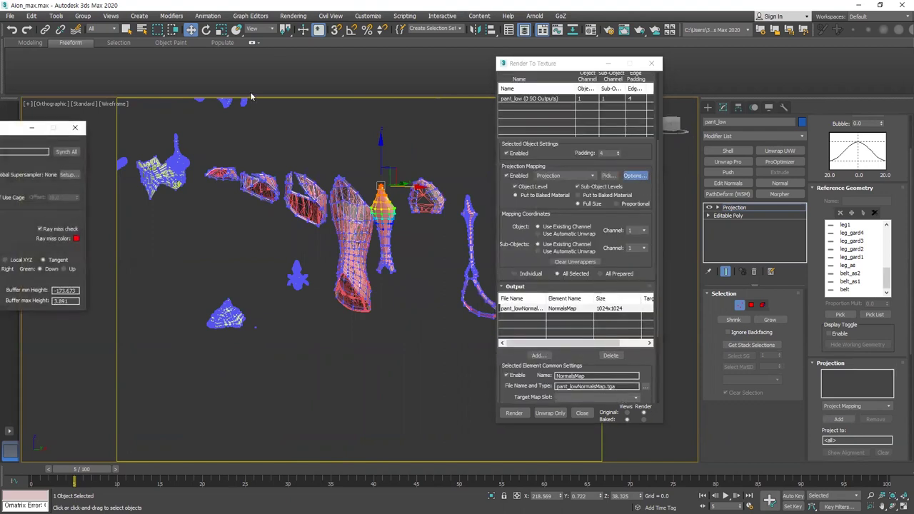
drag(22, 131, 353, 111)
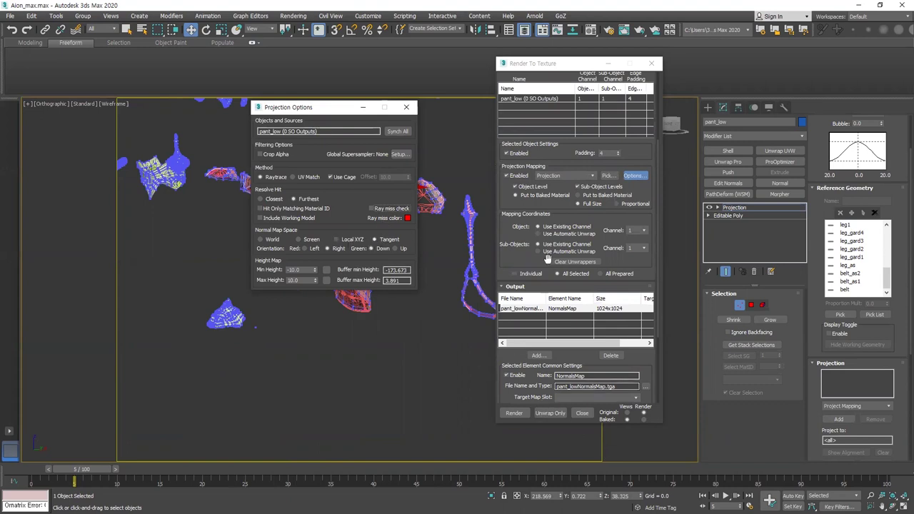
click(260, 239)
click(381, 241)
click(408, 109)
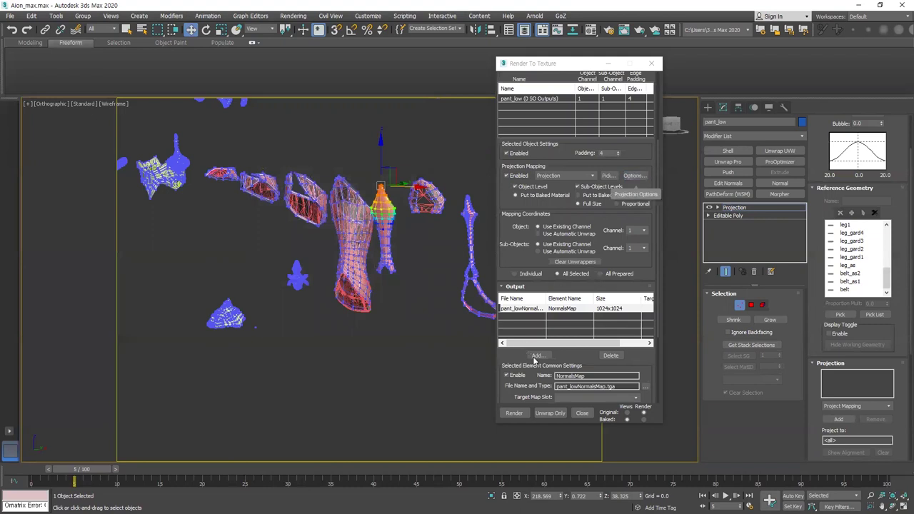
Step: Recheck the projection options and insert "World" after "pant_" in the normal map's output file name
click(635, 177)
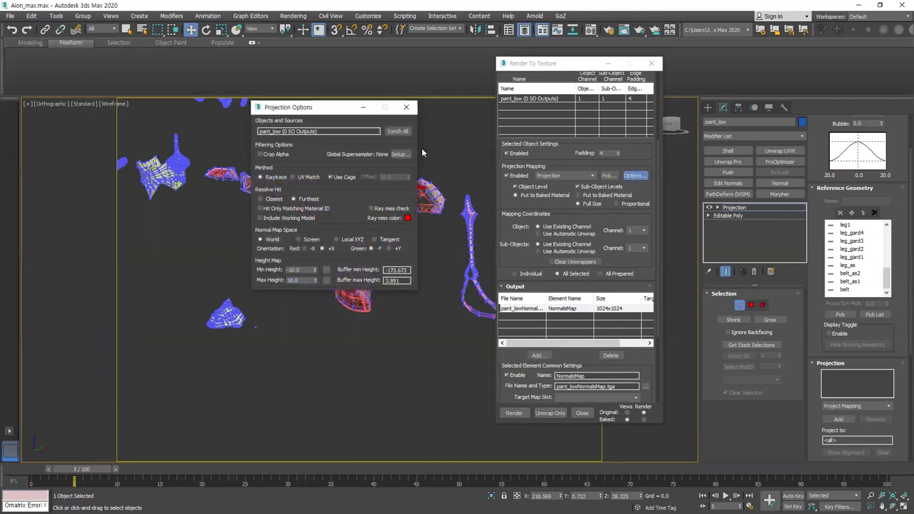
click(406, 107)
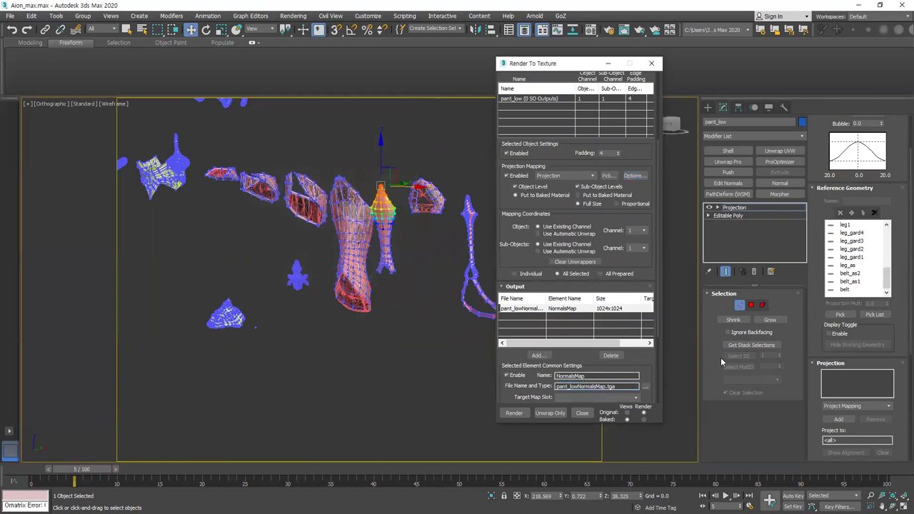
scroll(638, 274, up, 5)
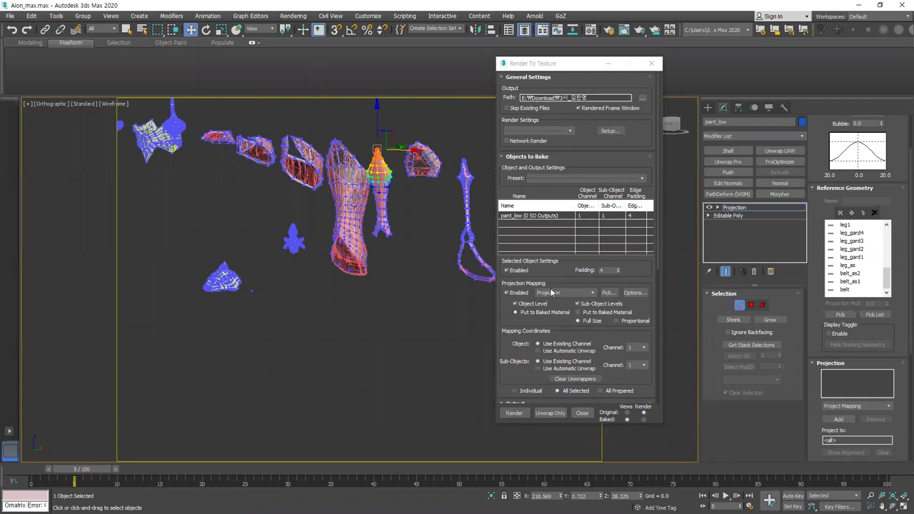
scroll(551, 292, down, 3)
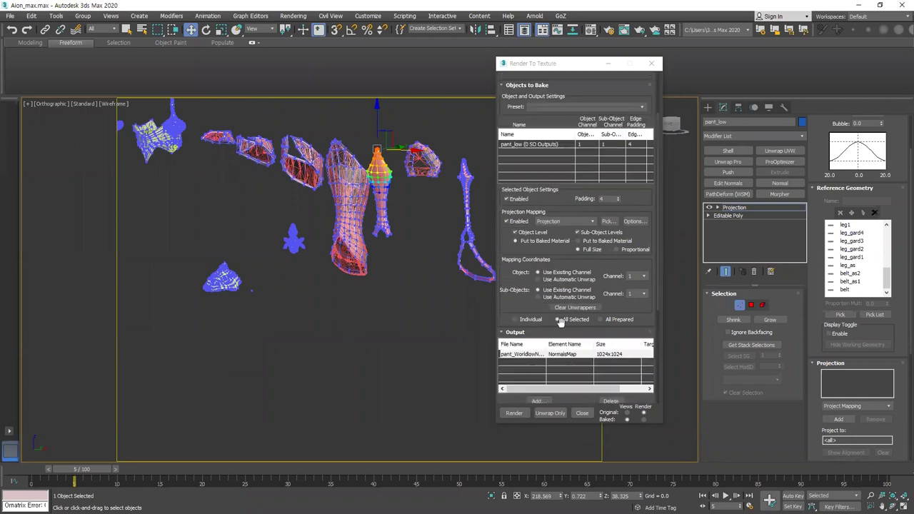
Step: Look through the texture elements available for the bake output under the current renderer
click(537, 401)
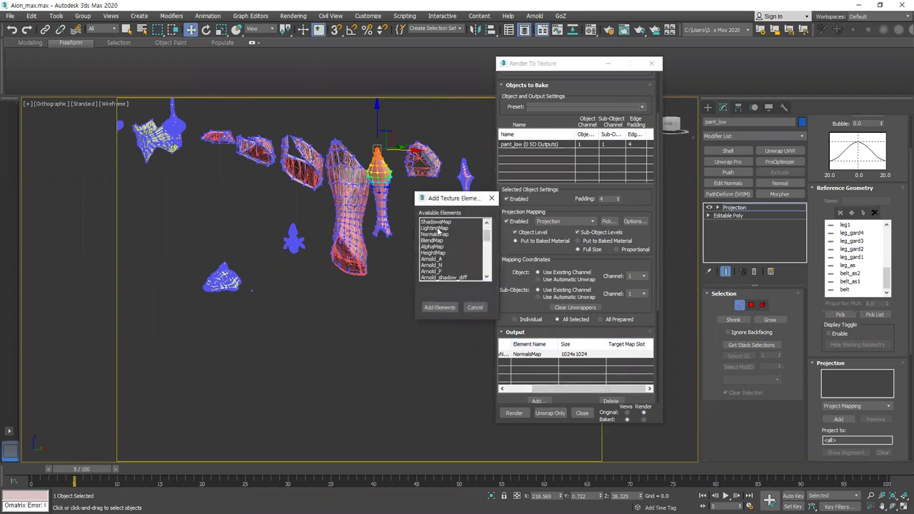
scroll(444, 237, up, 1)
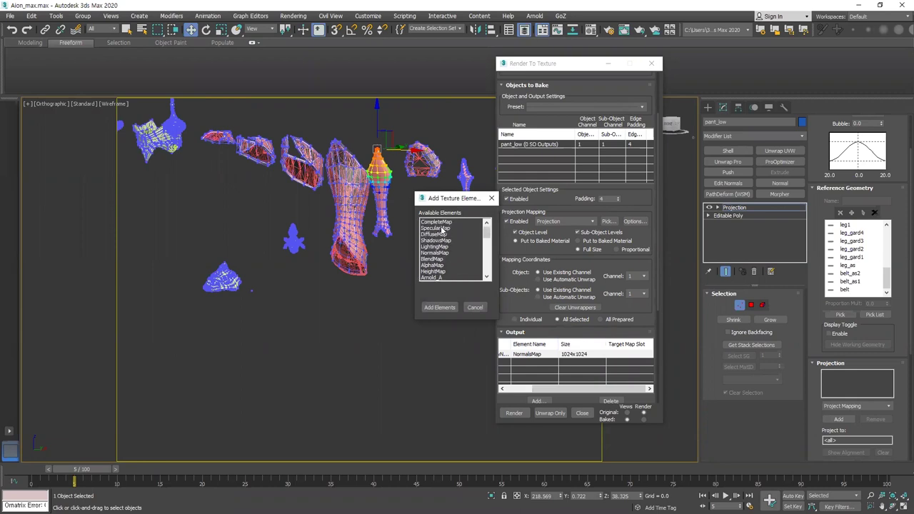
scroll(449, 250, down, 5)
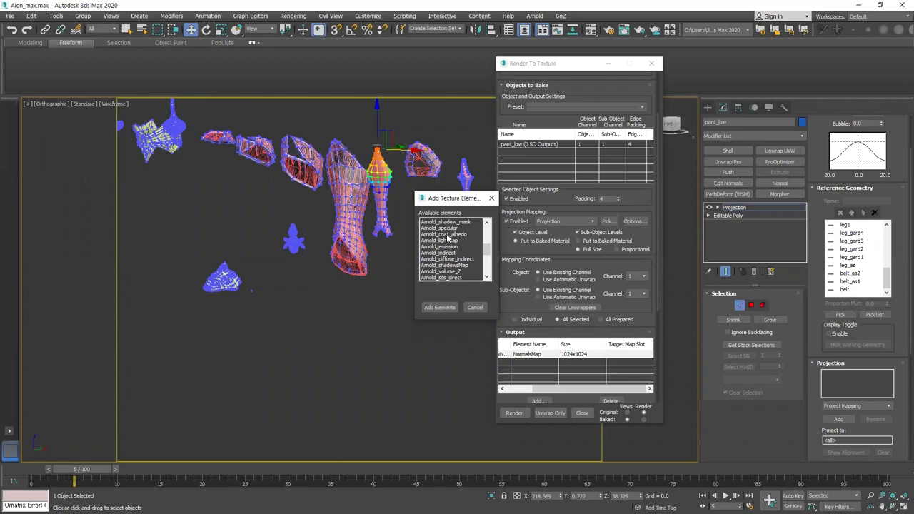
scroll(448, 240, down, 8)
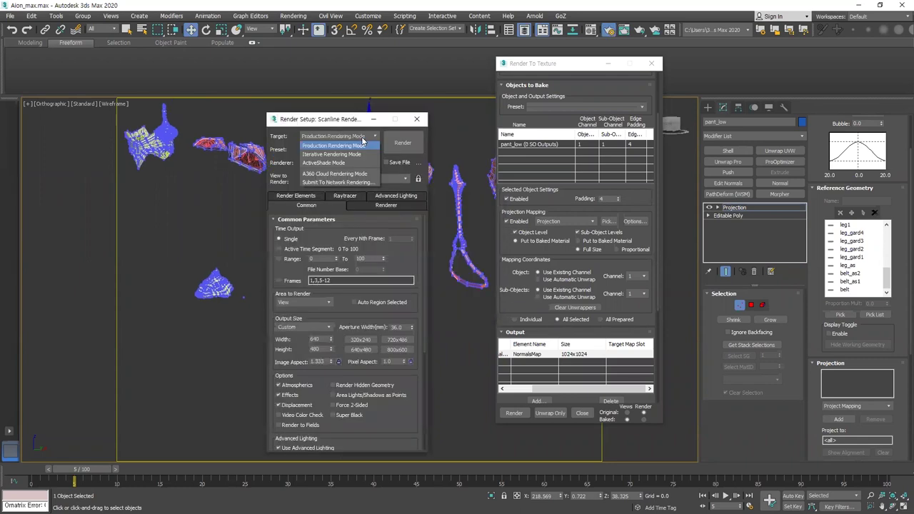
Step: Switch the production renderer to Arnold and close the render setup
click(357, 153)
click(350, 163)
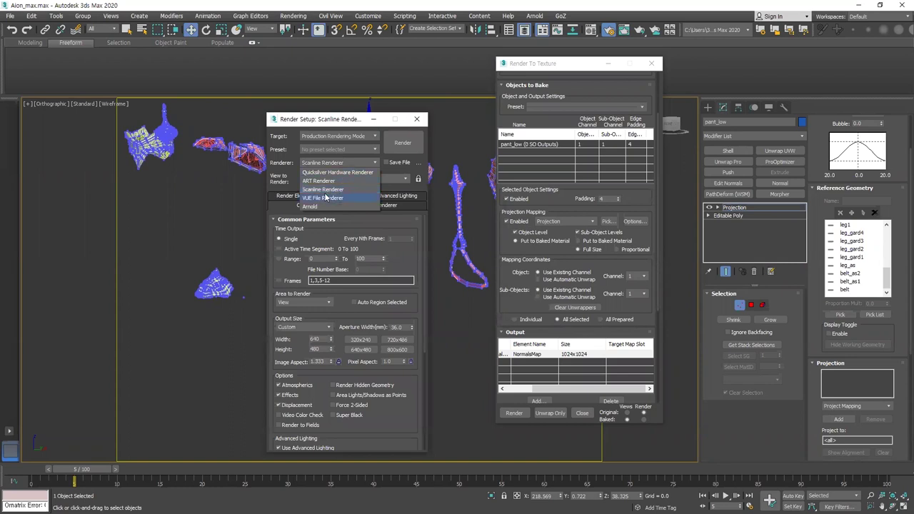
click(323, 206)
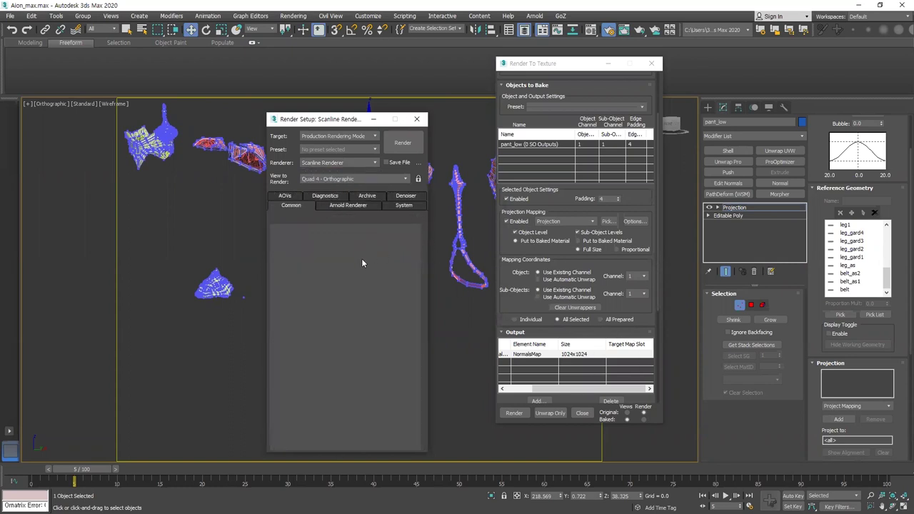
click(418, 119)
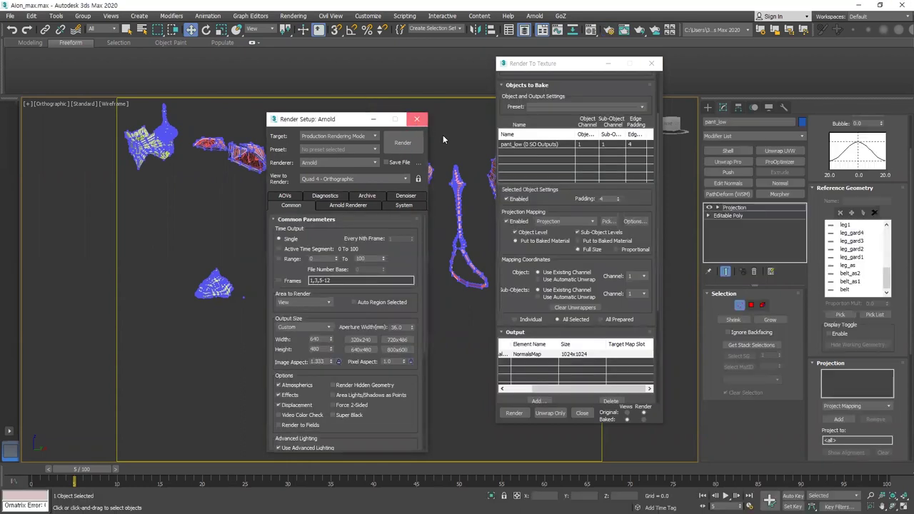
Step: Add an Ambient Occlusion (MR) element to the bake output of pant_low
click(539, 402)
click(450, 277)
scroll(451, 277, down, 2)
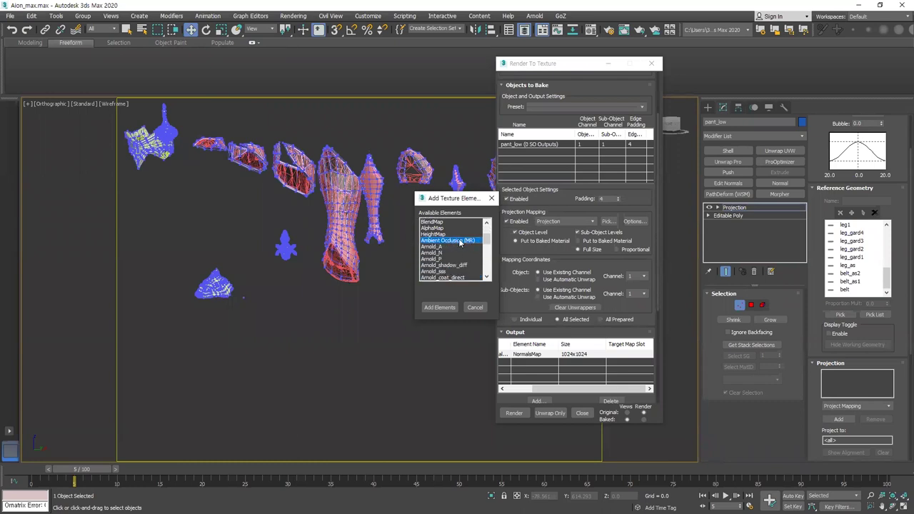
double_click(460, 241)
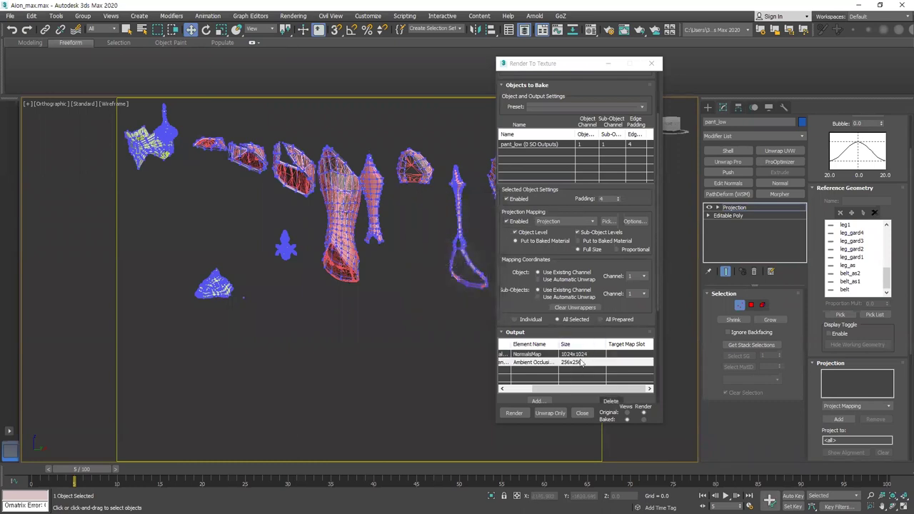
Step: Set the ambient occlusion element's target map slot to Specular Level
scroll(580, 364, down, 10)
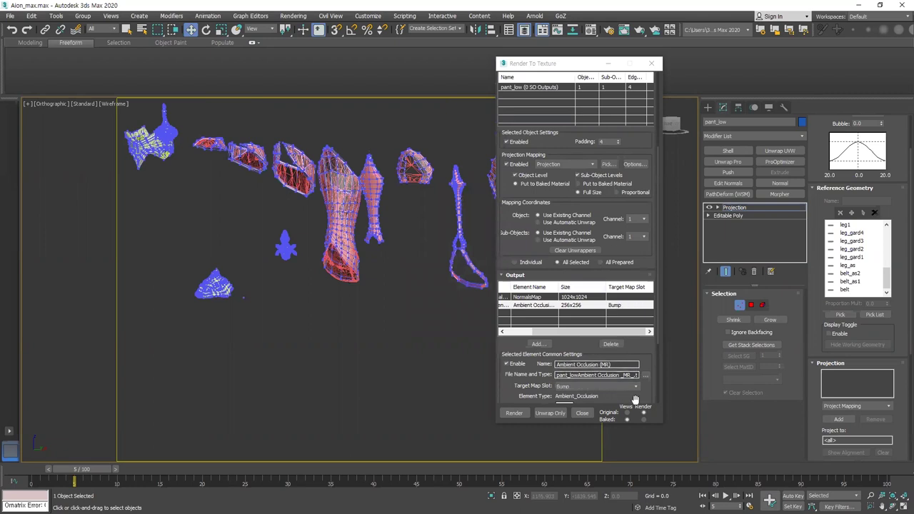
scroll(633, 400, up, 5)
drag(649, 371, 633, 282)
scroll(632, 281, down, 1)
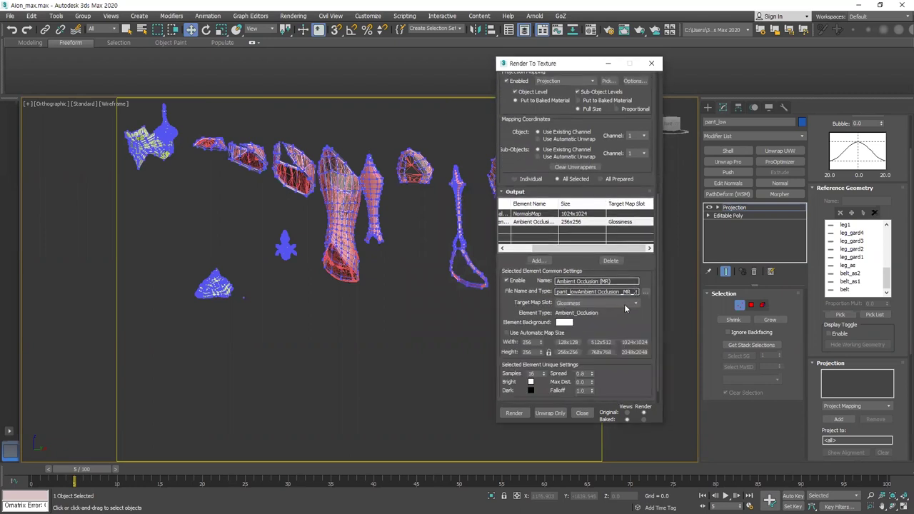
click(627, 303)
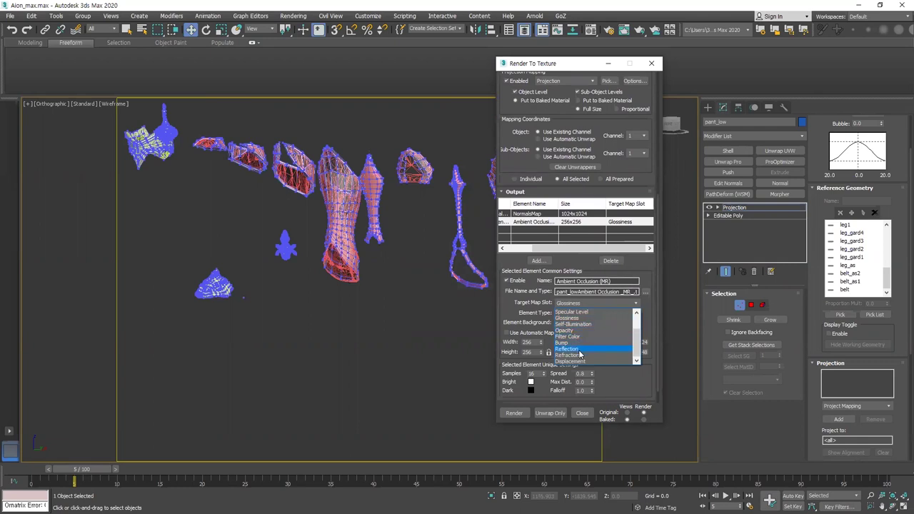
click(595, 314)
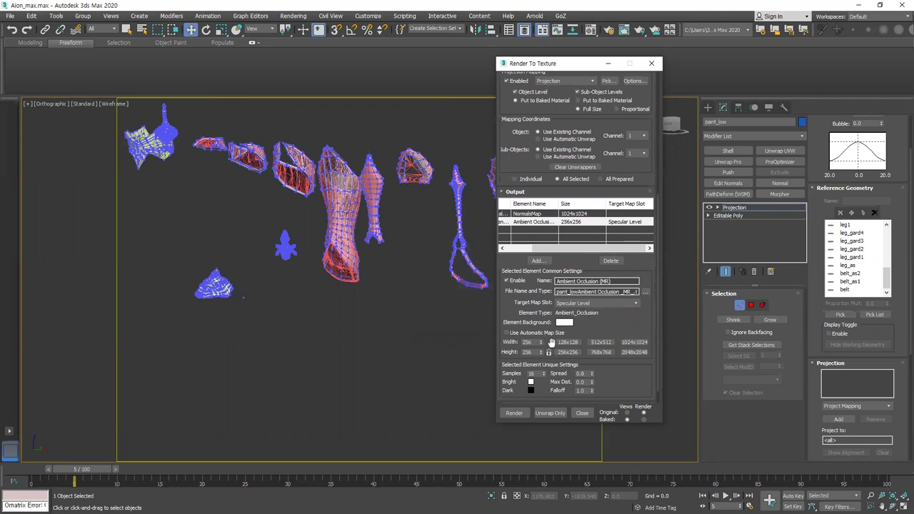
Step: Give the ambient occlusion element a 1024x1024 map size, 64 samples and a spread of 1.5
click(635, 342)
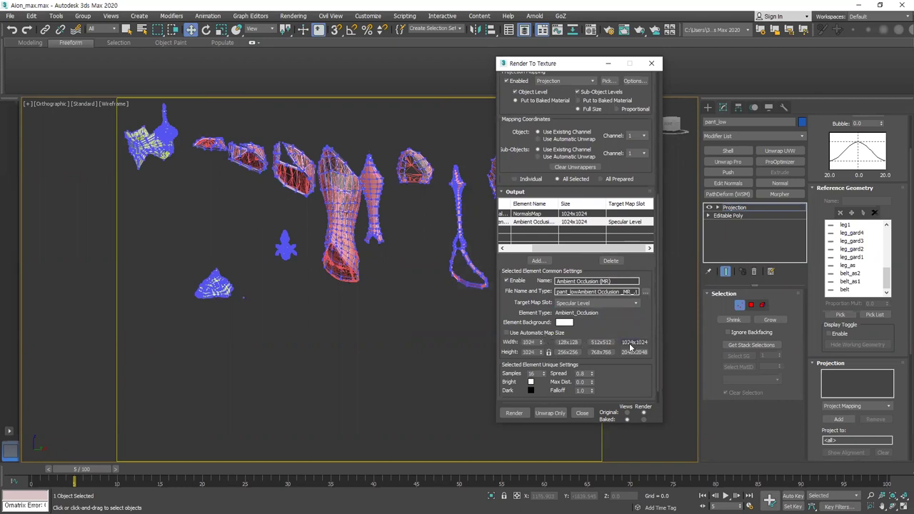
double_click(532, 373)
text(64)
key(Tab)
drag(607, 376, 600, 336)
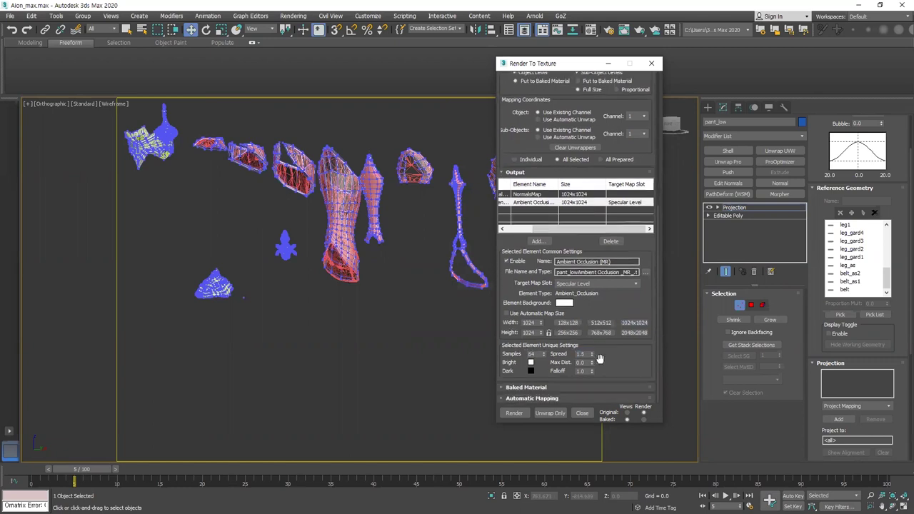
Step: Check the Arnold sampling settings and the common render parameters in the render setup
middle_drag(372, 361, 360, 344)
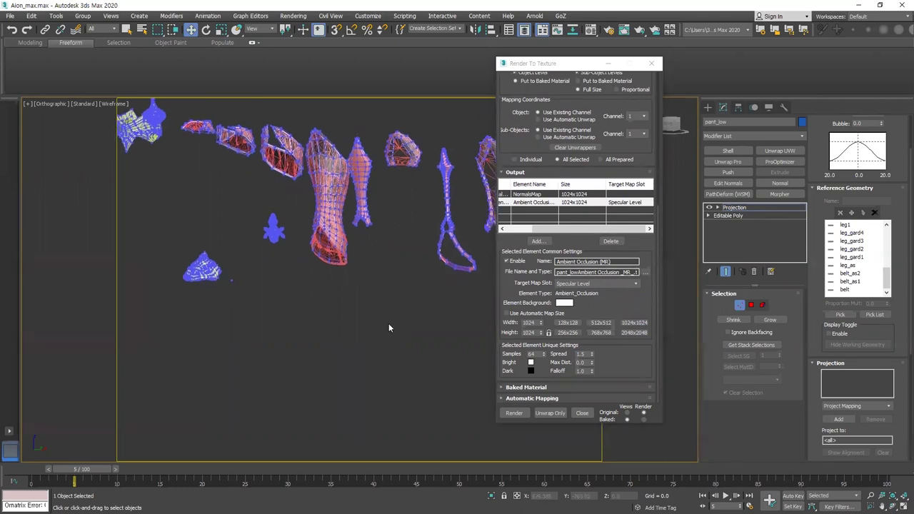
key(F10)
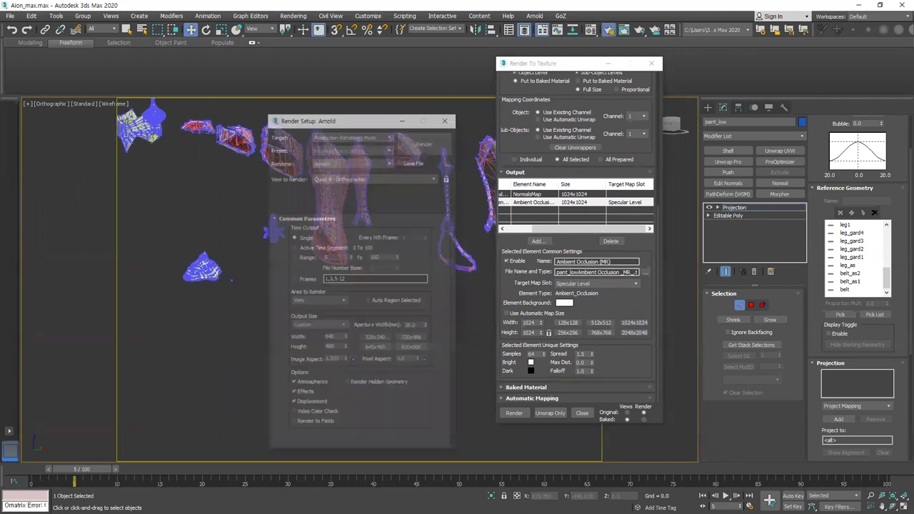
scroll(336, 308, down, 1)
scroll(343, 285, up, 1)
click(344, 205)
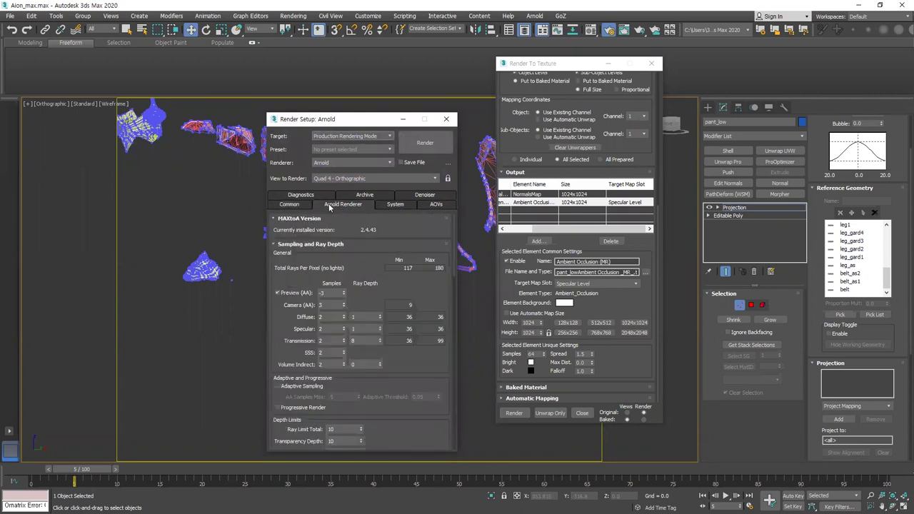
click(300, 205)
scroll(415, 322, down, 3)
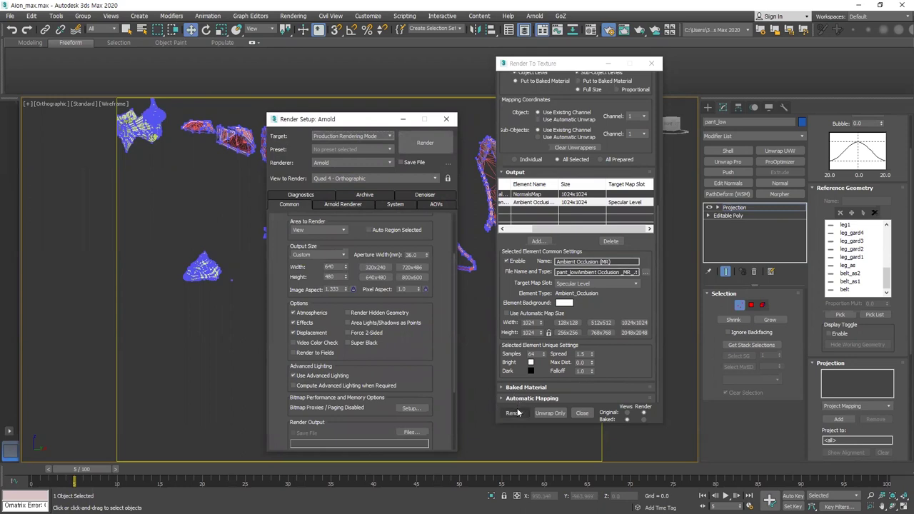
Step: Delete the ambient occlusion element from the bake output and return the renderer to Scanline Renderer
click(610, 241)
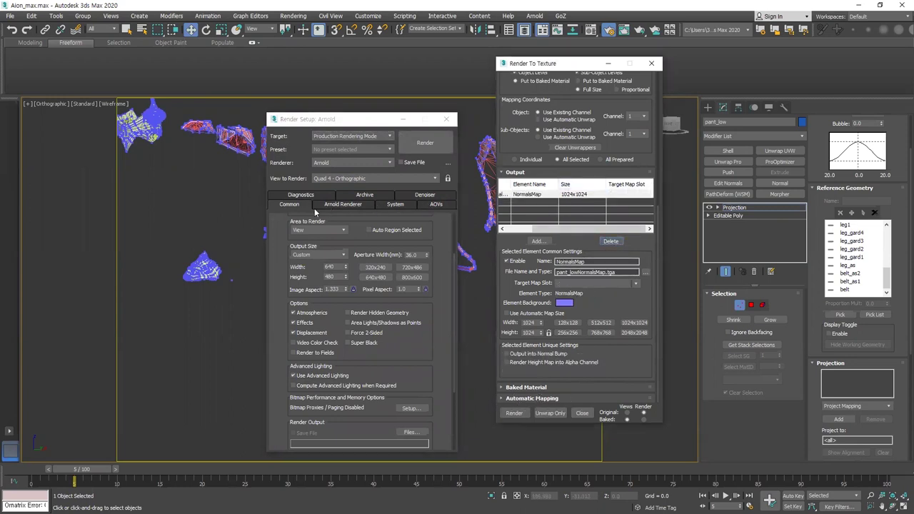
click(374, 162)
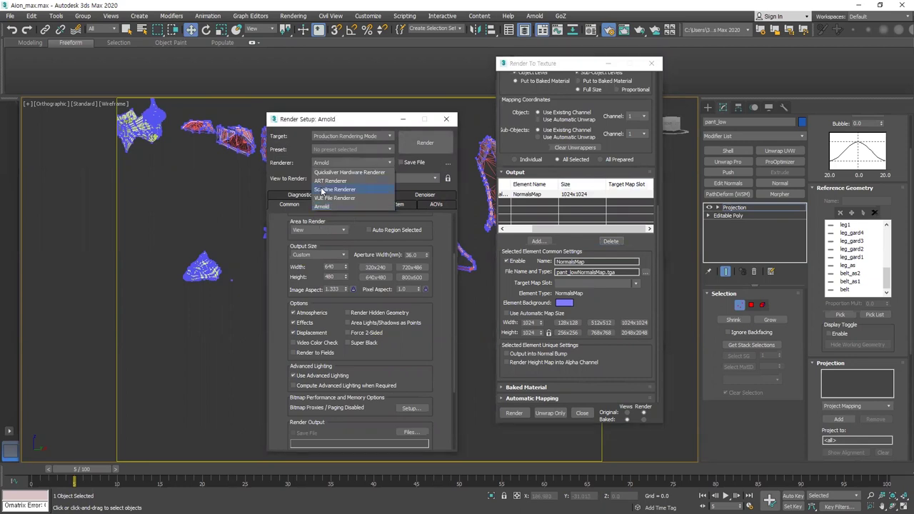
click(348, 182)
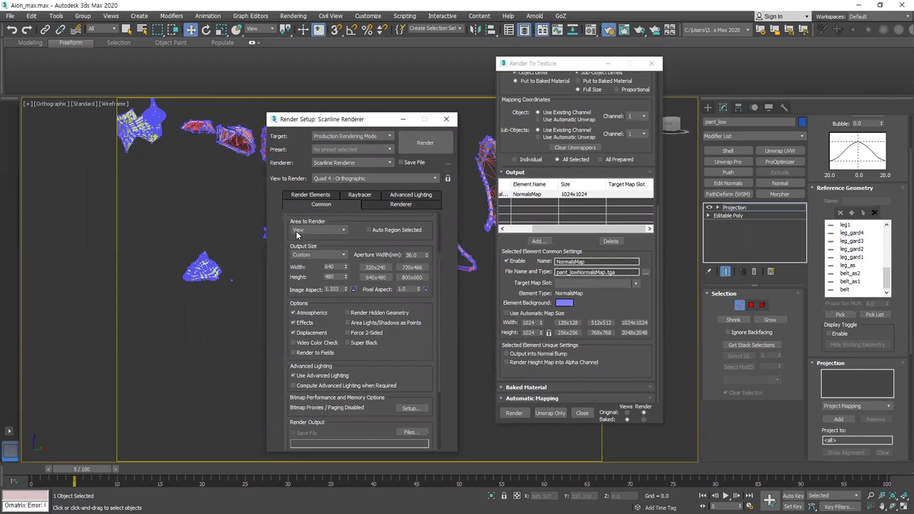
Step: Set the scanline antialiasing filter to Mitchell-Netravali and enable the global supersampler with the Hammersley method
click(379, 203)
click(381, 279)
click(380, 279)
click(386, 280)
click(389, 325)
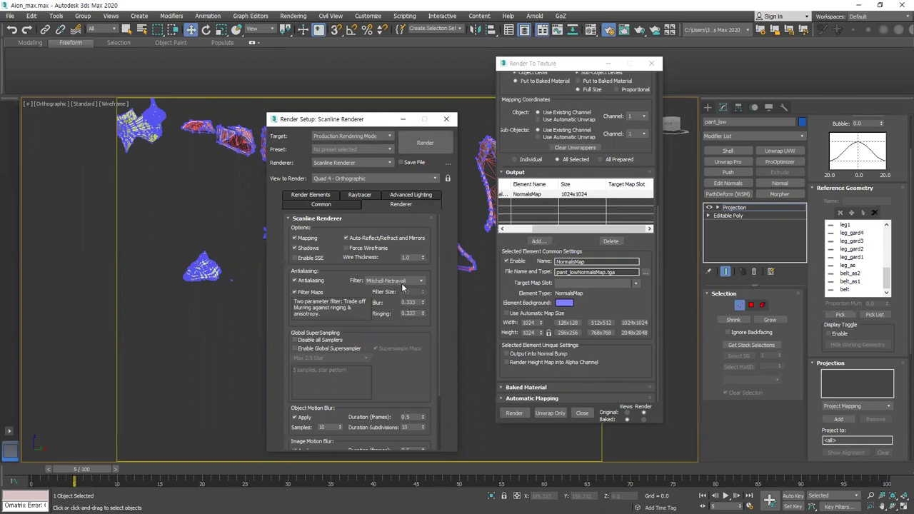
click(310, 348)
click(333, 359)
click(325, 373)
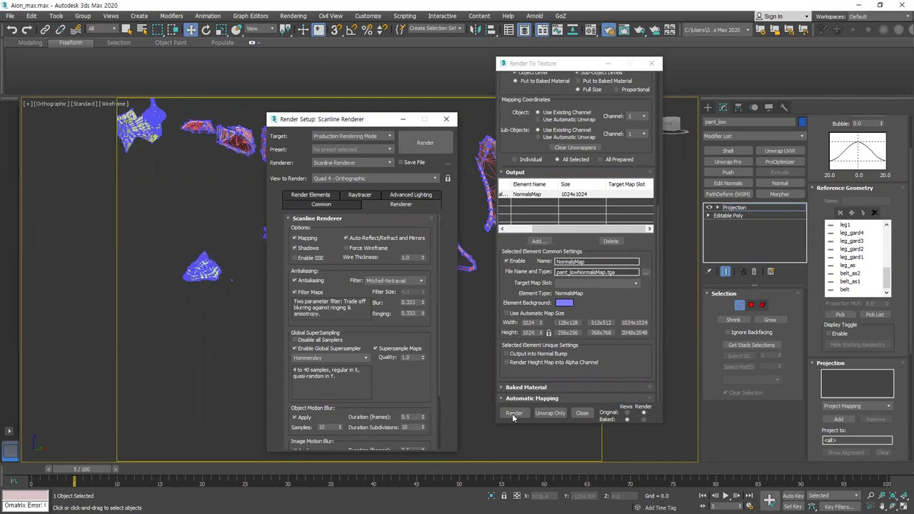
Step: Select the stray cage vertex near the small armour parts and close the texture baking and render setup windows
scroll(238, 232, up, 6)
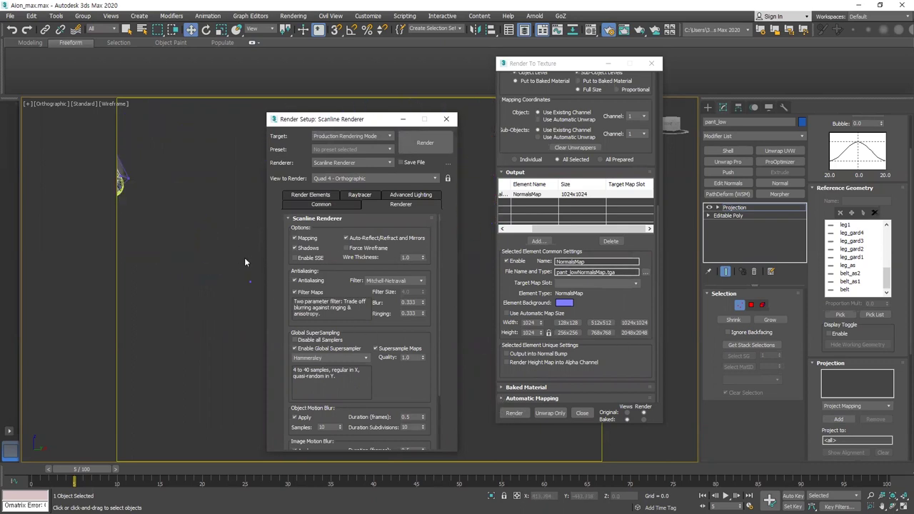
middle_drag(250, 282, 212, 242)
scroll(212, 240, down, 3)
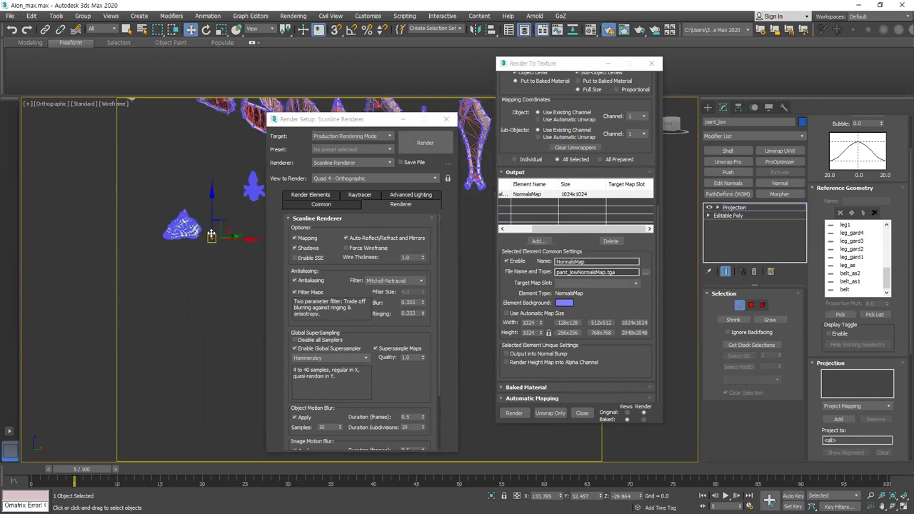
click(651, 62)
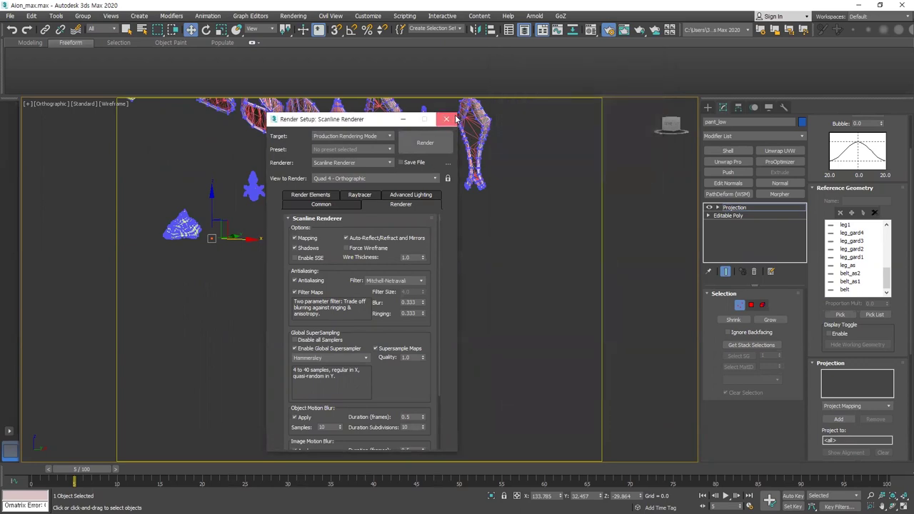
click(448, 119)
Step: Export the projection cage of pant_low as a separate mesh object
middle_drag(508, 209, 561, 356)
middle_drag(436, 183, 622, 242)
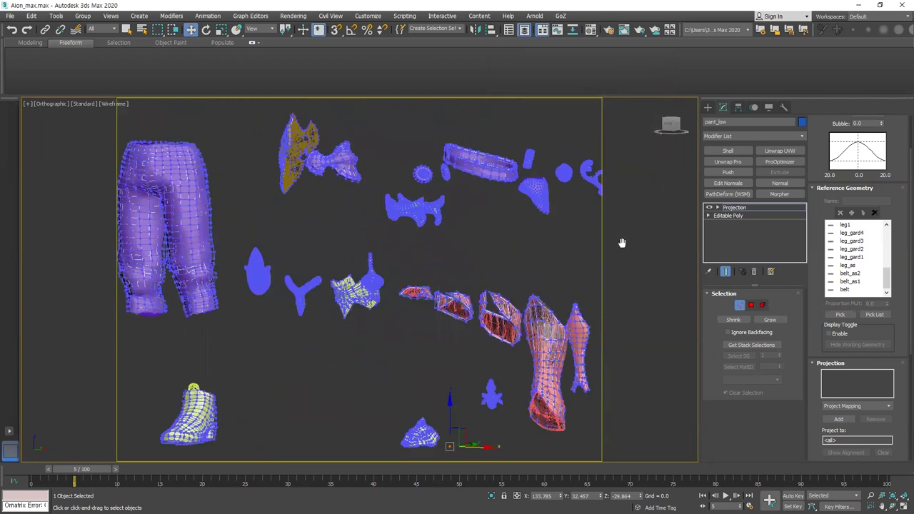
middle_drag(319, 229, 458, 208)
click(707, 107)
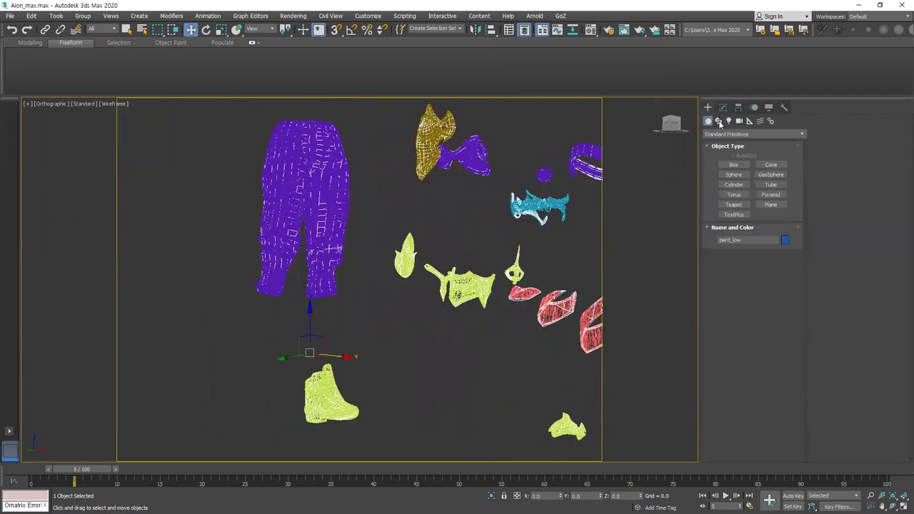
click(723, 107)
scroll(884, 410, down, 2)
scroll(885, 410, down, 4)
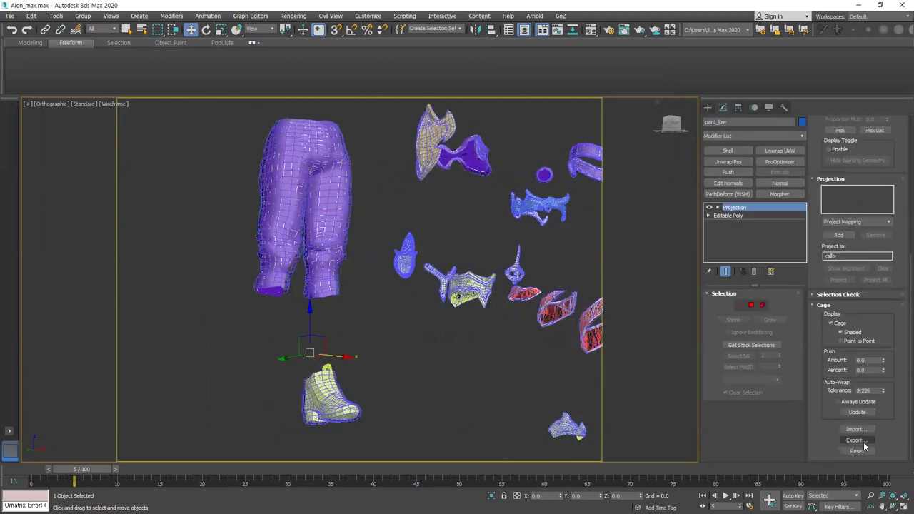
click(856, 441)
click(450, 274)
Step: Select the exported cage mesh, isolate it and enter vertex editing
click(708, 107)
click(365, 191)
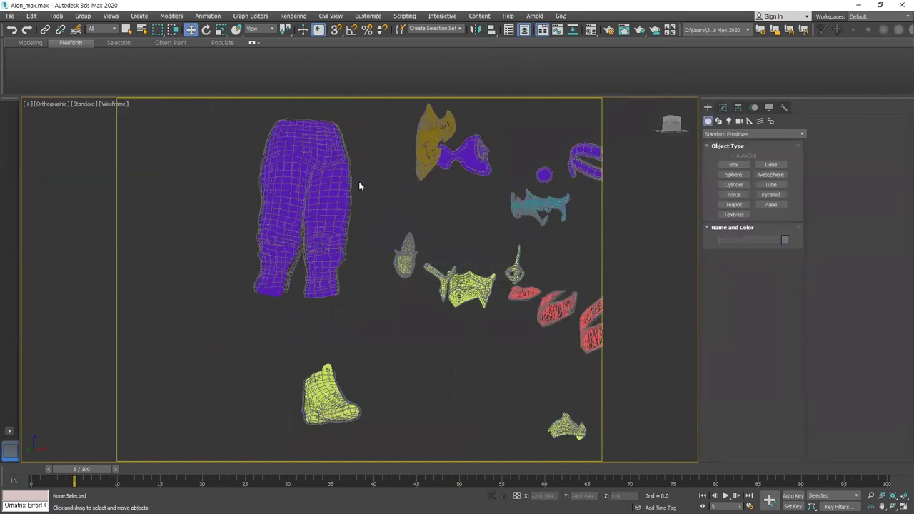
click(351, 172)
scroll(351, 172, up, 5)
click(361, 140)
scroll(383, 165, down, 5)
key(alt+q)
alt+middle_drag(390, 173, 211, 229)
key(5)
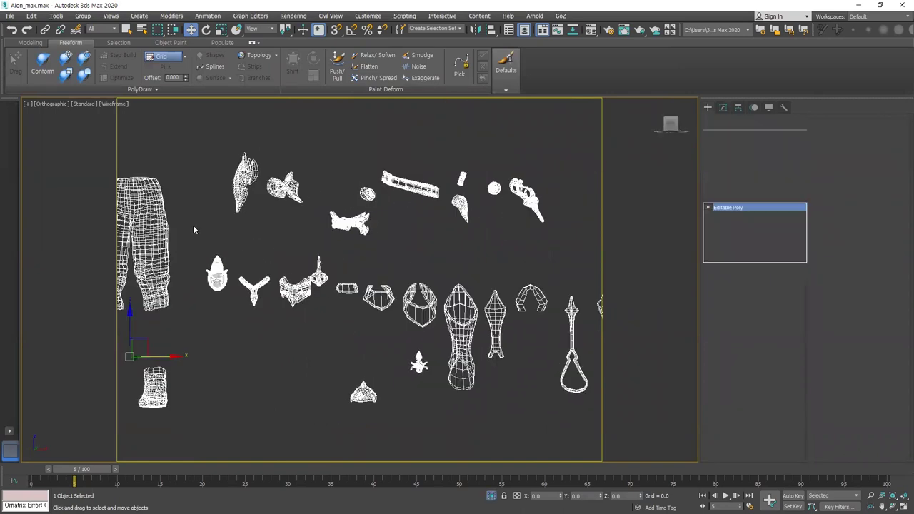
middle_drag(190, 229, 364, 237)
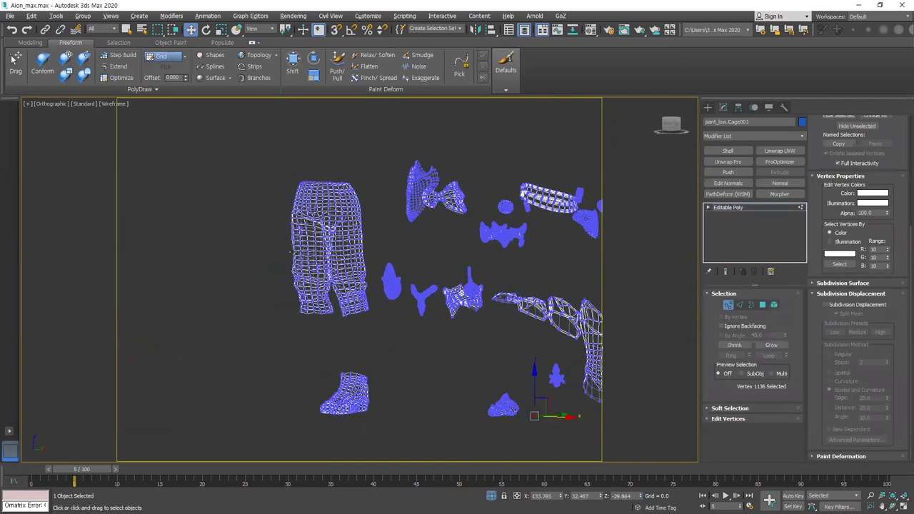
Step: Push the outer edge of the trouser leg outward on the exported cage using the Shift brush with falloff 318
scroll(341, 228, up, 7)
key(shift+s)
ctrl+drag(384, 193, 387, 181)
drag(396, 187, 388, 189)
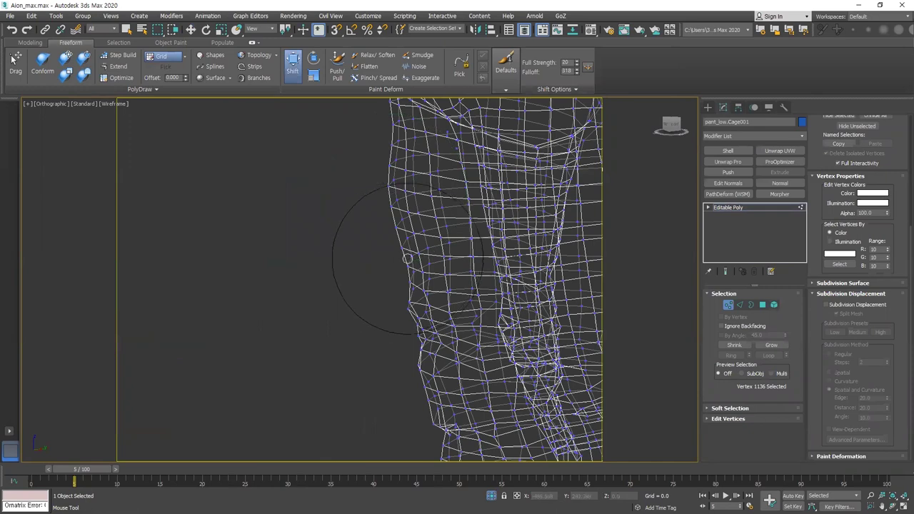
drag(405, 259, 397, 261)
drag(401, 287, 398, 287)
scroll(388, 385, down, 4)
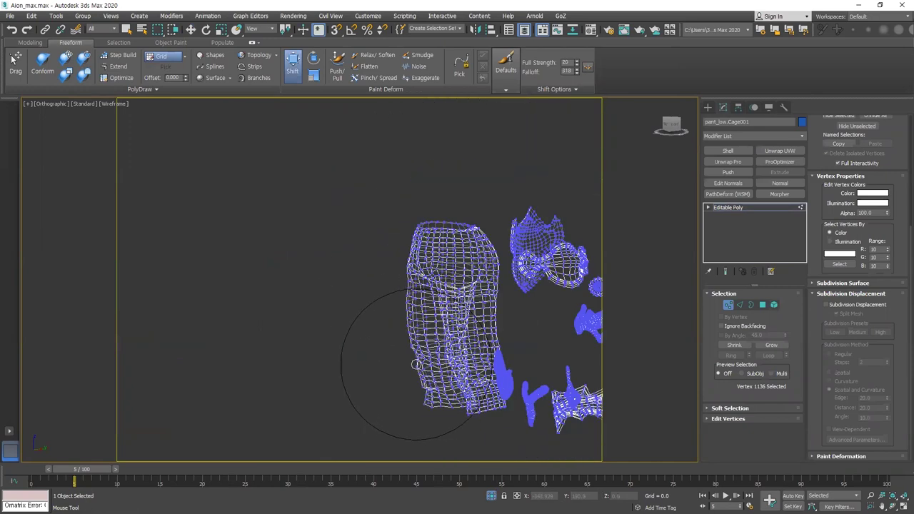
Step: Leave the Shift brush on the exported cage and unhide all objects in the scene
right_click(378, 304)
right_click(379, 303)
click(408, 312)
middle_drag(533, 357, 437, 297)
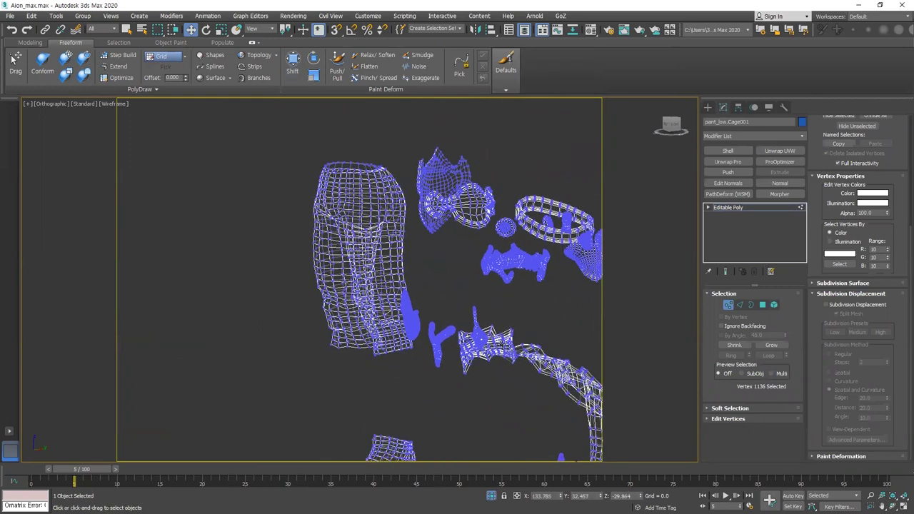
scroll(491, 340, up, 6)
alt+middle_drag(465, 338, 450, 357)
scroll(355, 241, down, 5)
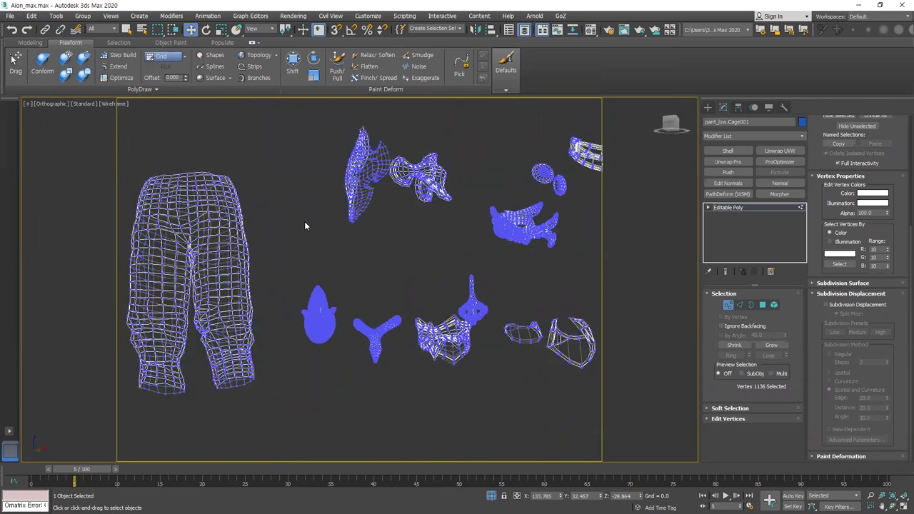
right_click(351, 170)
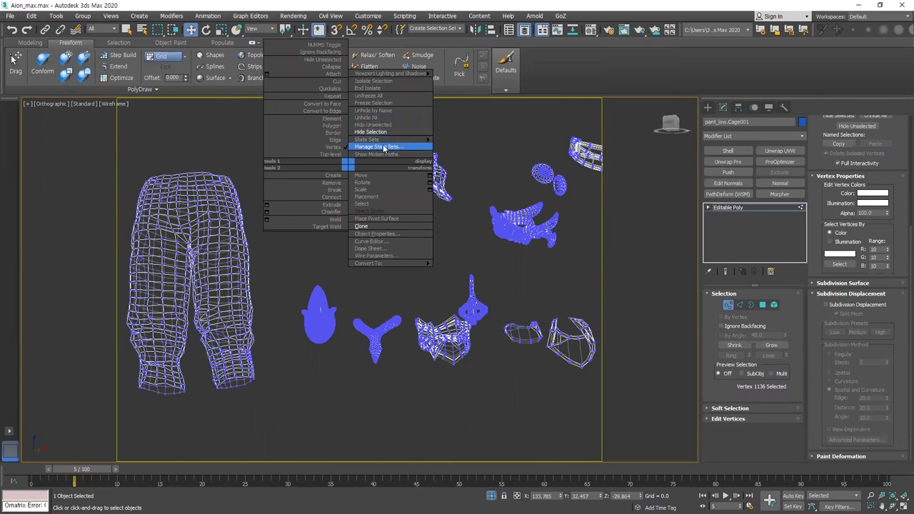
click(366, 118)
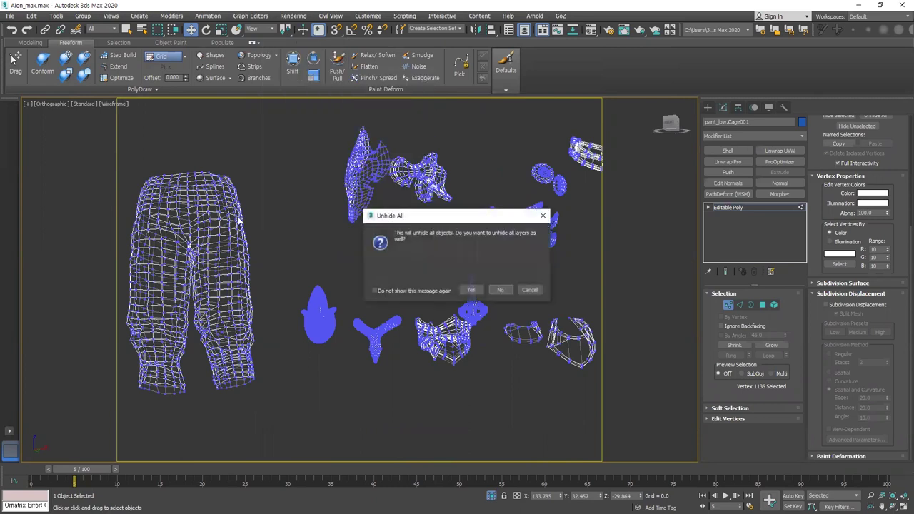
click(477, 290)
Step: Compare pant_low and its exported cage with the high-poly armour pieces and hide the Bottom_High layer
scroll(353, 180, up, 5)
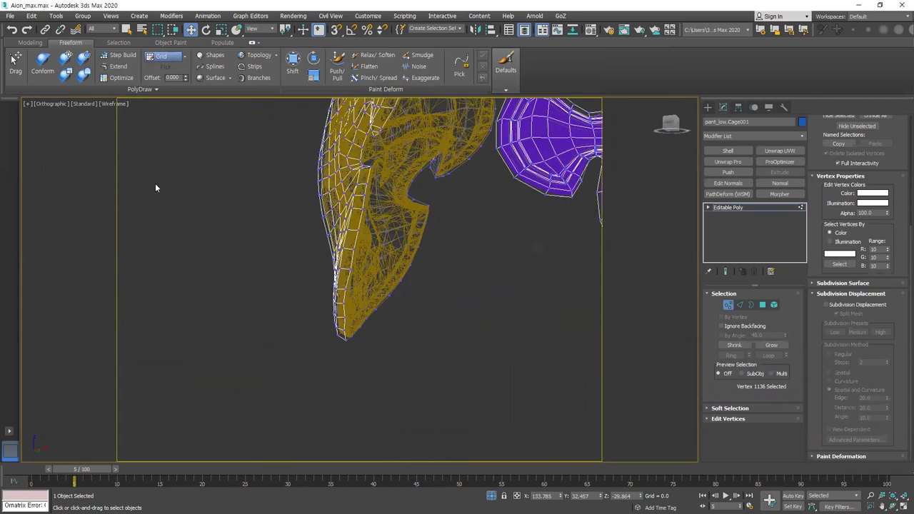
key(h)
click(149, 288)
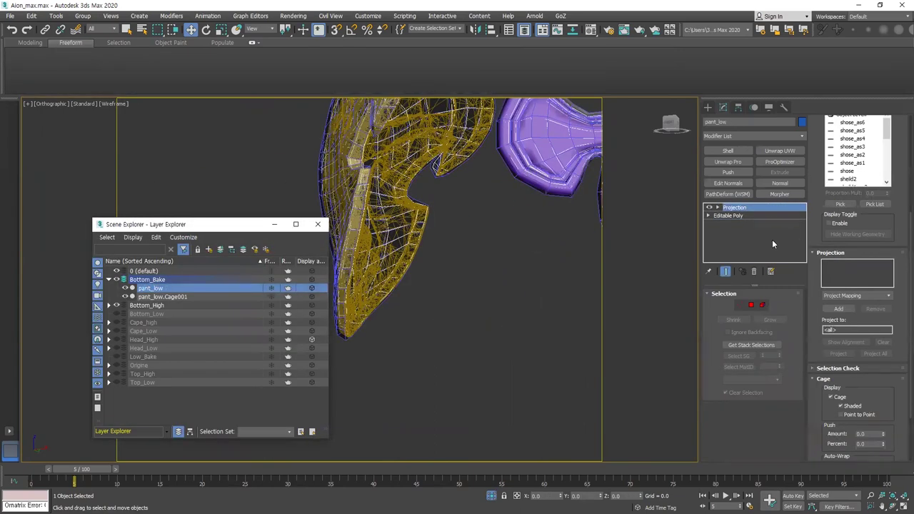
alt+middle_drag(488, 207, 475, 172)
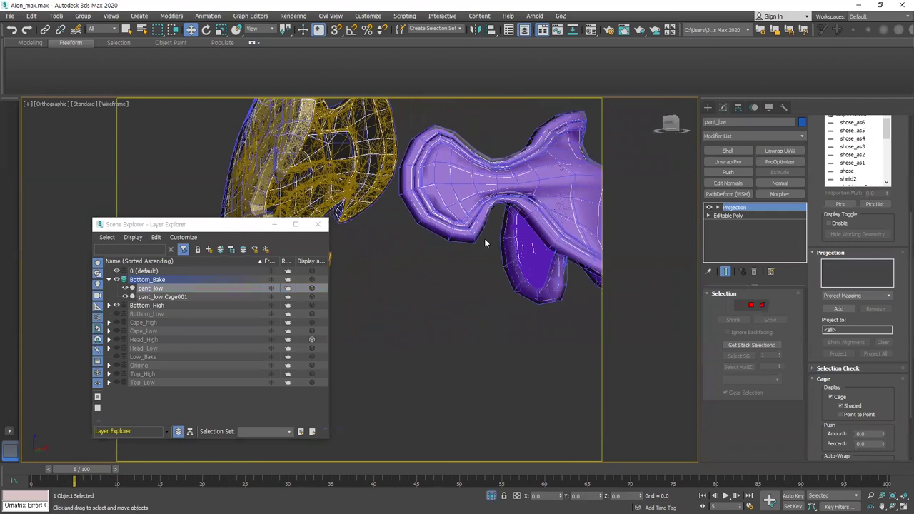
middle_drag(508, 247, 448, 225)
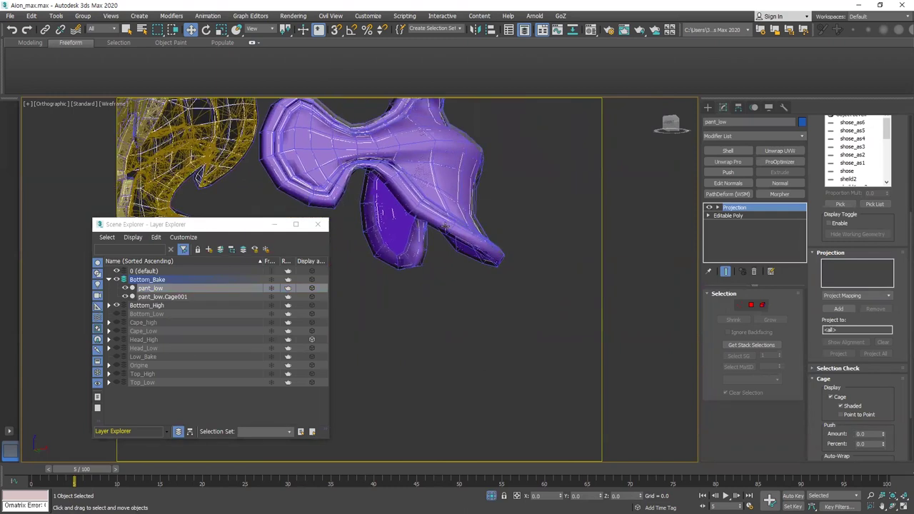
scroll(448, 225, down, 2)
click(448, 195)
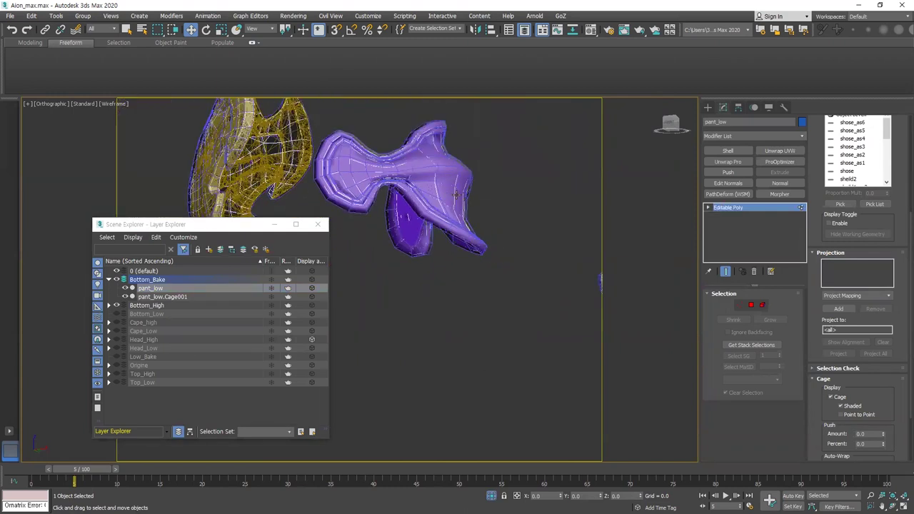
key(1)
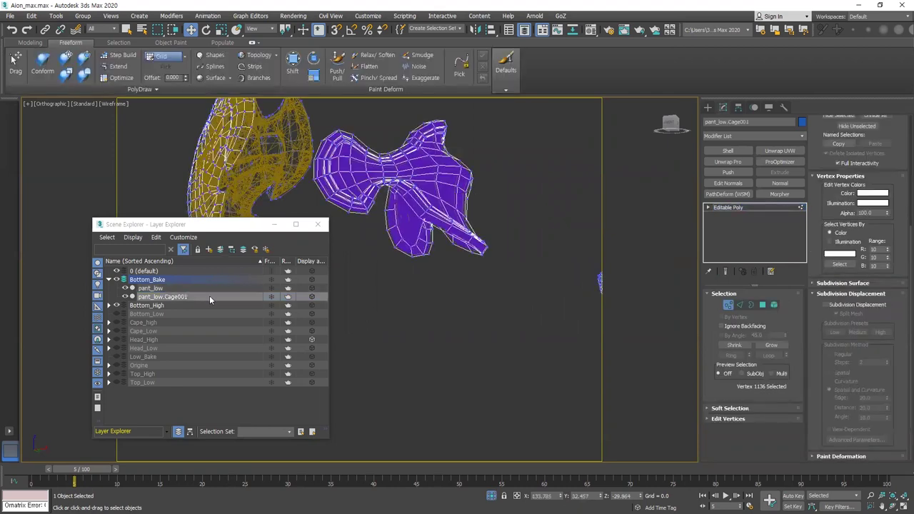
click(116, 306)
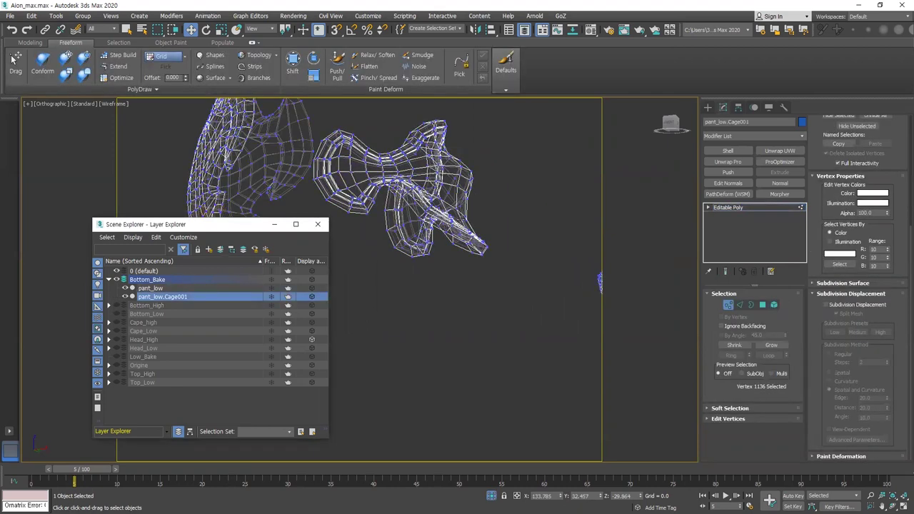
Step: Compare the projection cage of pant_low with the exported cage mesh around the armour pieces in shaded display with edges
click(156, 290)
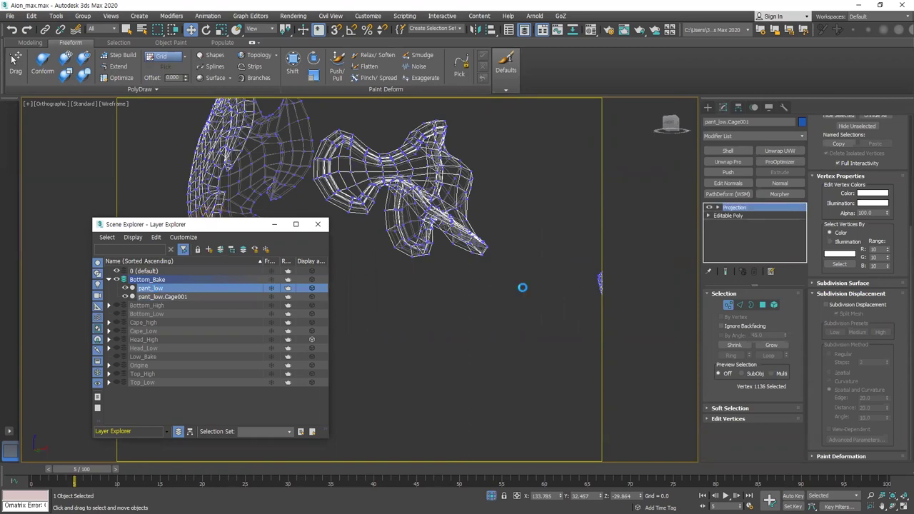
scroll(874, 371, down, 1)
scroll(874, 410, down, 1)
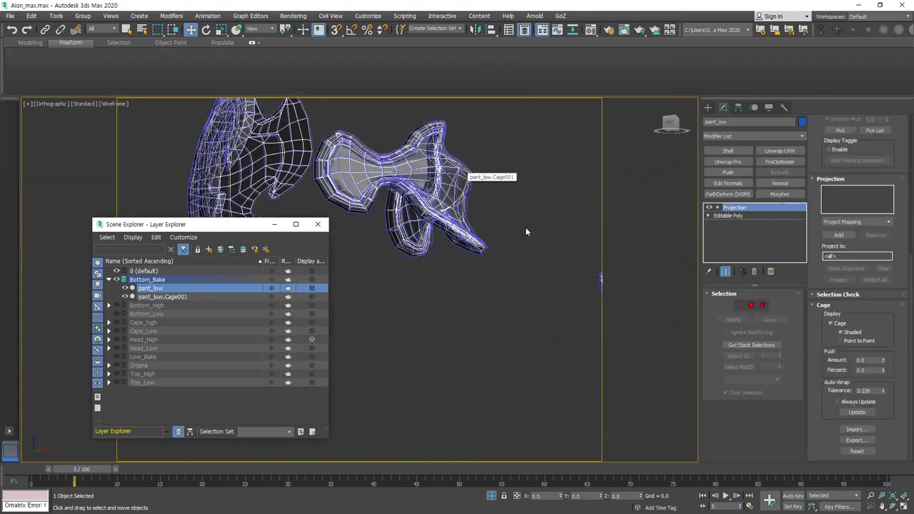
key(F3)
scroll(454, 182, up, 4)
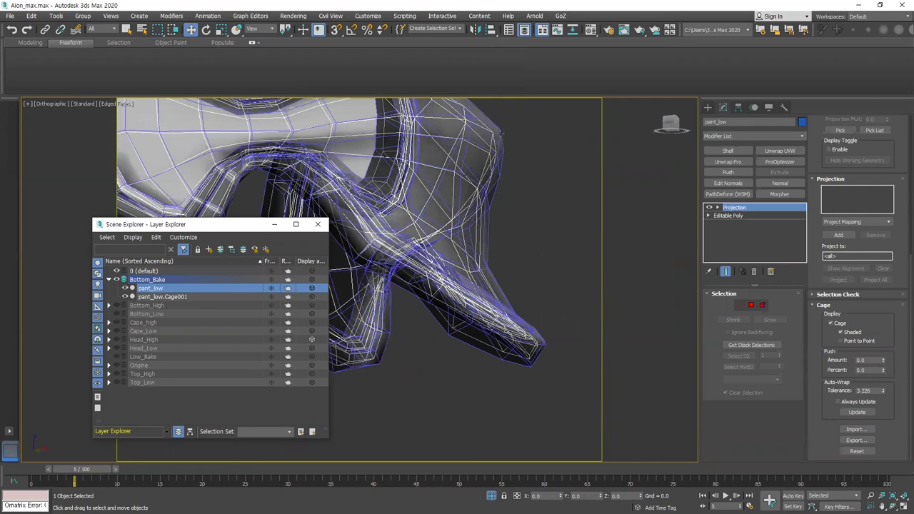
click(163, 296)
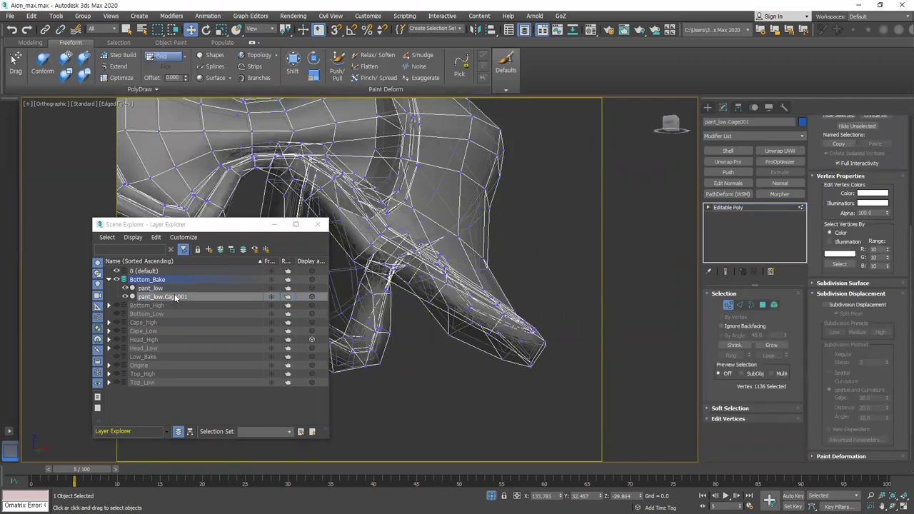
click(150, 288)
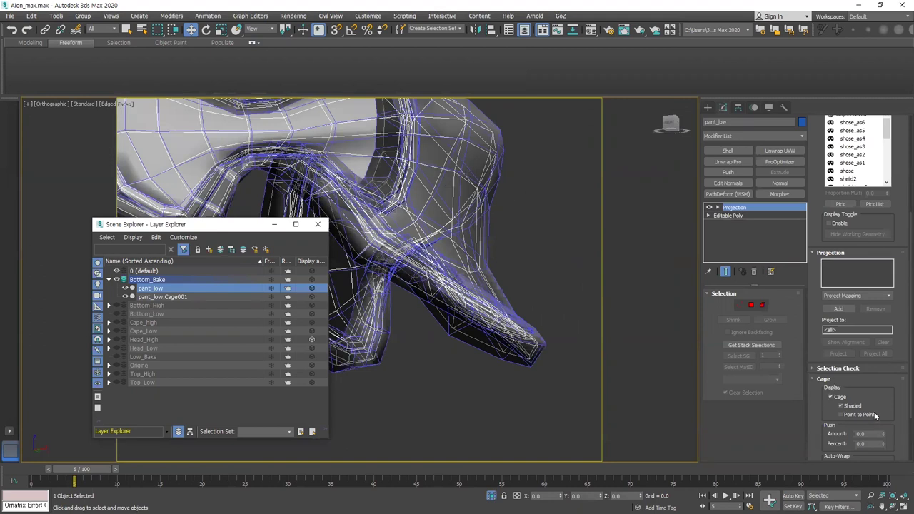
scroll(876, 416, down, 2)
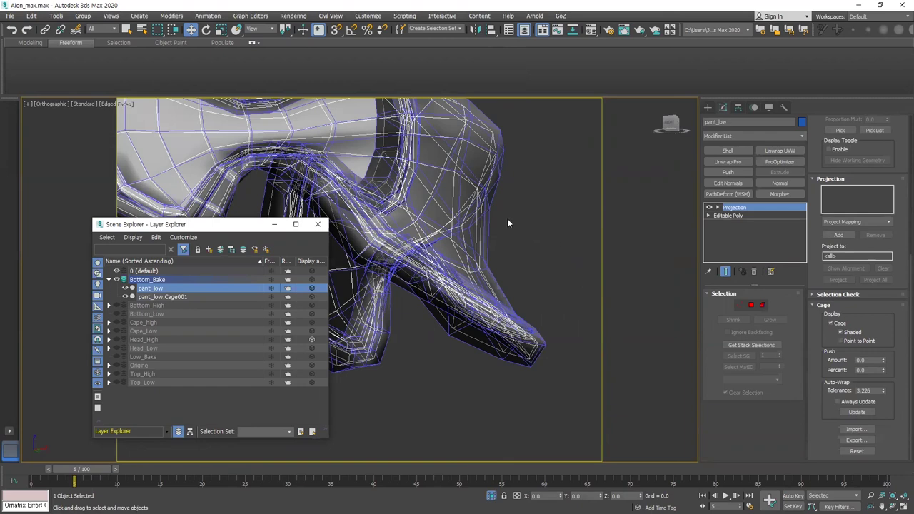
scroll(507, 220, down, 4)
alt+middle_drag(507, 228, 540, 248)
Step: Select the exported cage mesh pant_low.Cage001 and leave vertex editing
click(301, 162)
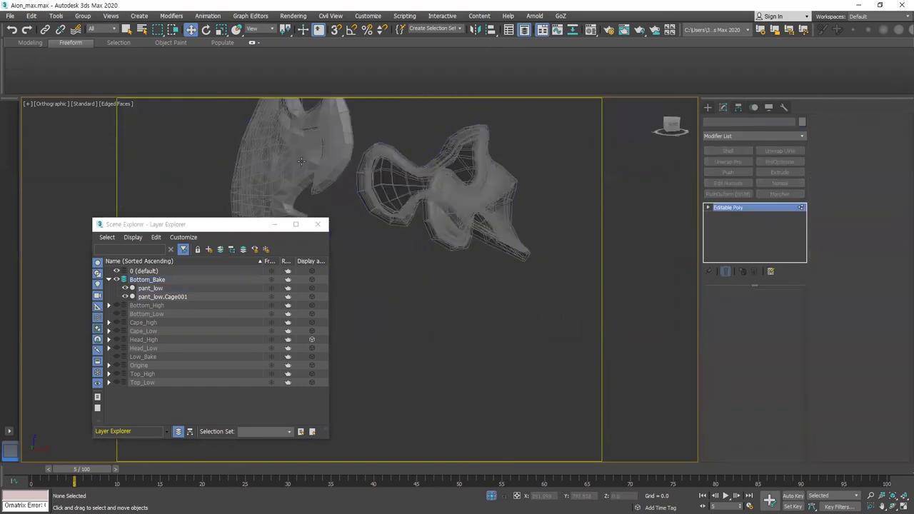
click(301, 161)
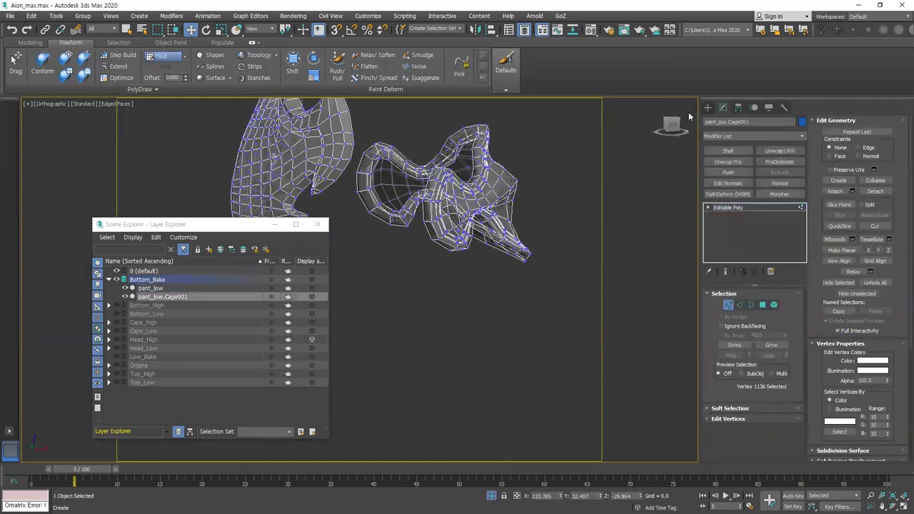
middle_drag(481, 159, 460, 205)
key(1)
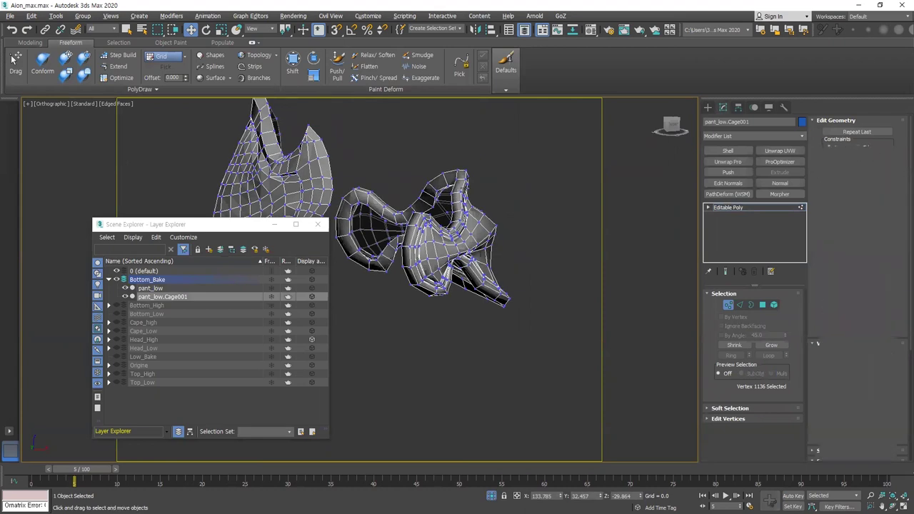
Step: Export only the selected cage mesh in OBJ format as Cage.obj, with faces as quads
click(10, 15)
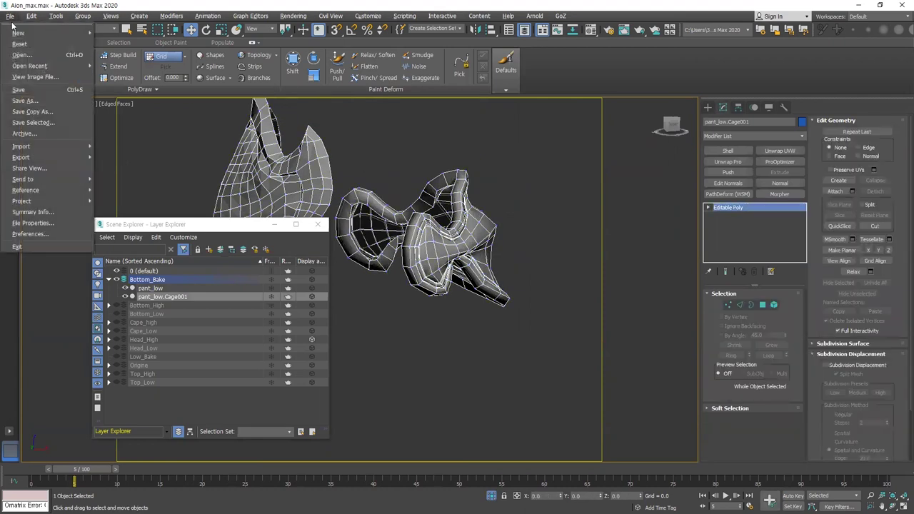
mouse_move(65, 156)
click(118, 168)
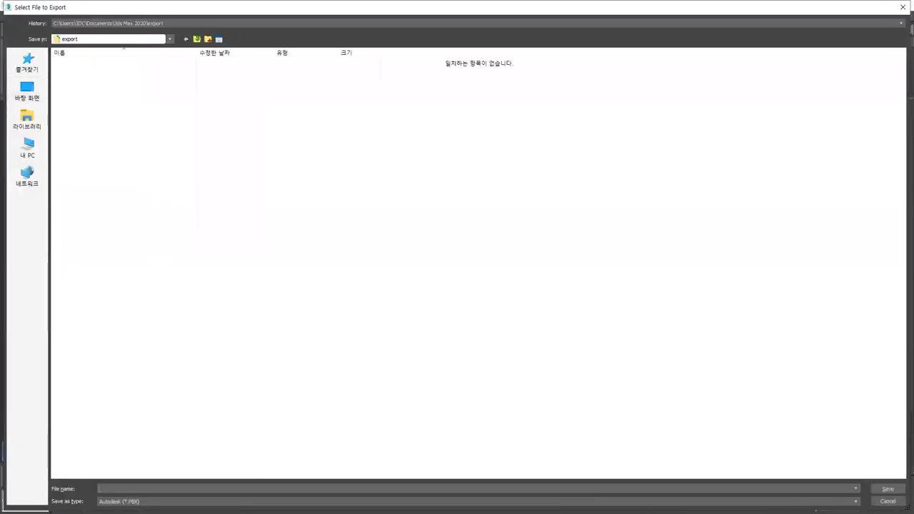
key(Down)
key(Return)
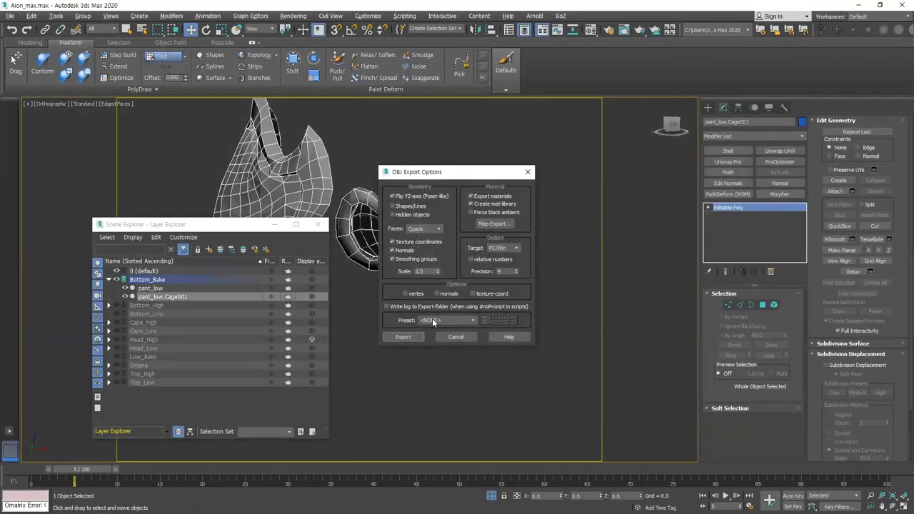
click(404, 337)
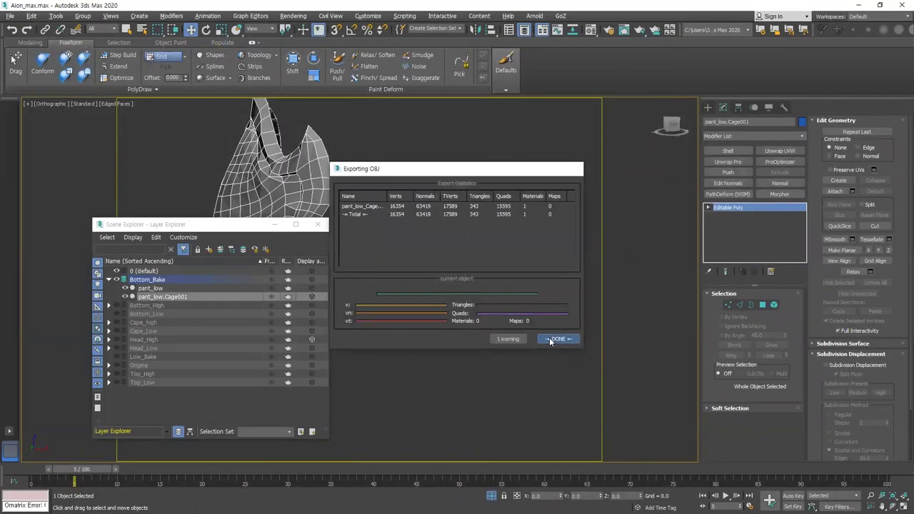
click(550, 338)
Step: Clone pant_low in place and remove the Projection modifier from the copy, leaving a plain Editable Poly
scroll(353, 166, down, 3)
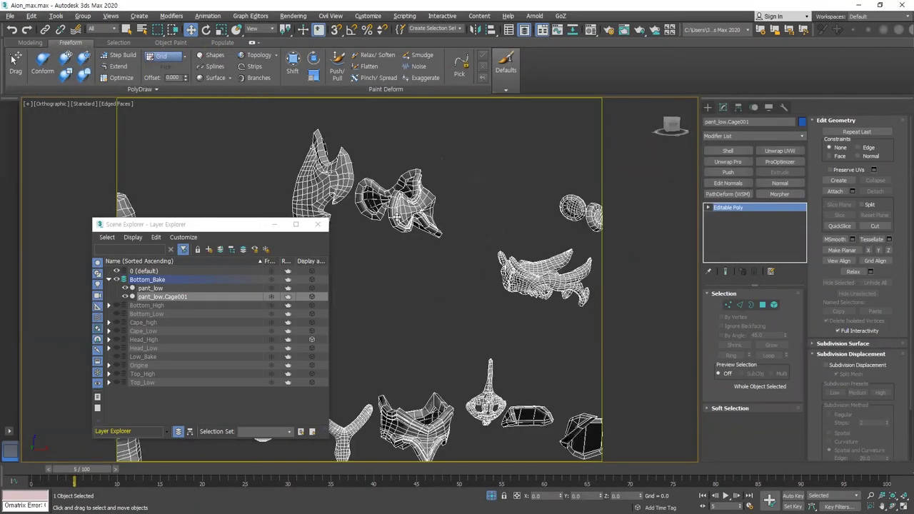
click(148, 289)
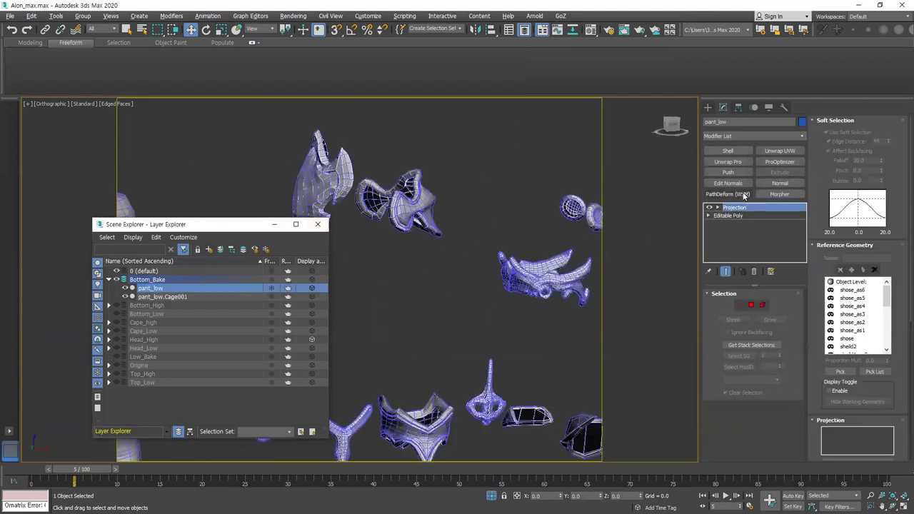
middle_drag(374, 255, 539, 211)
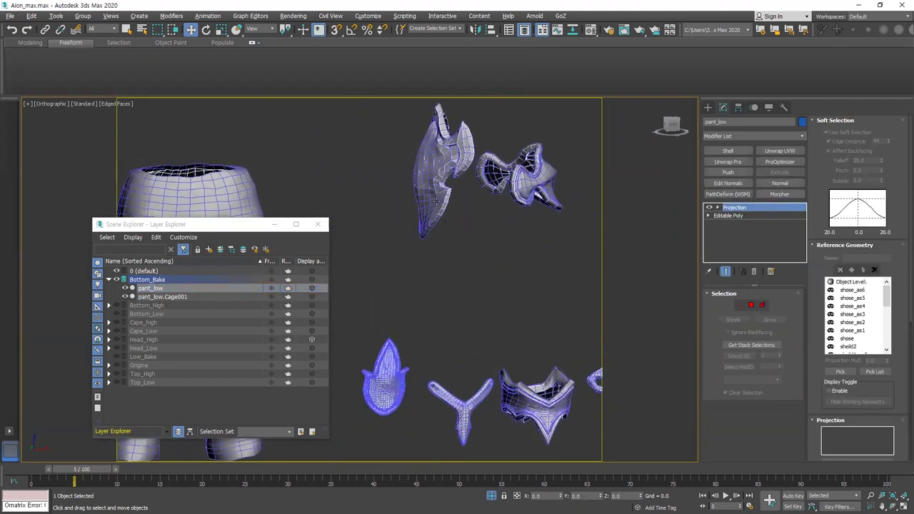
middle_drag(444, 202, 459, 200)
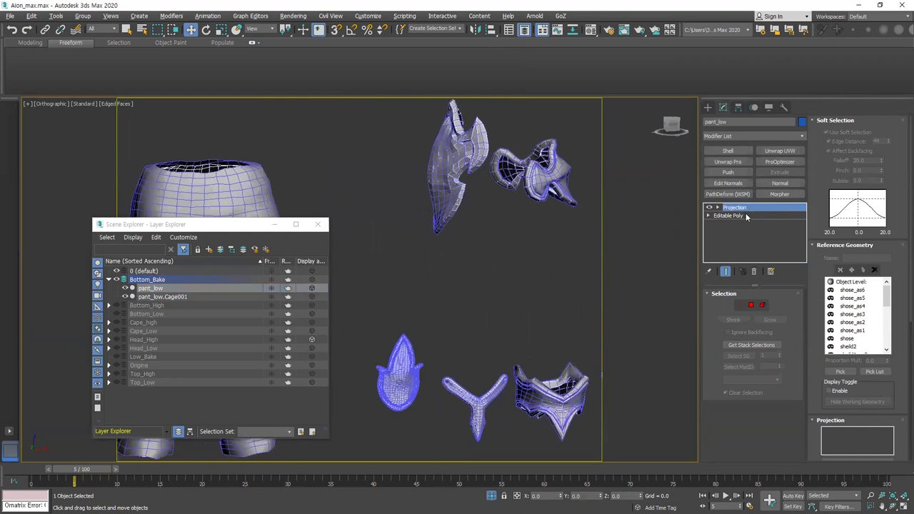
middle_drag(504, 224, 488, 194)
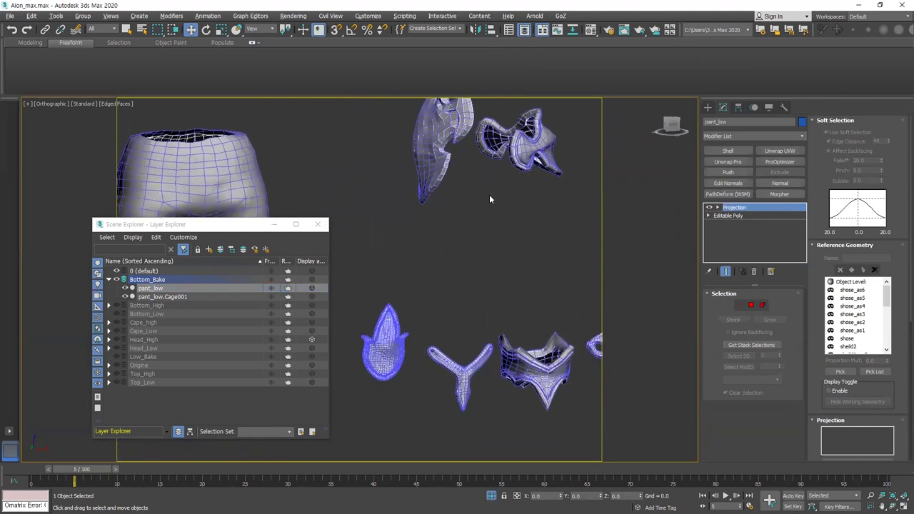
key(ctrl+v)
click(438, 296)
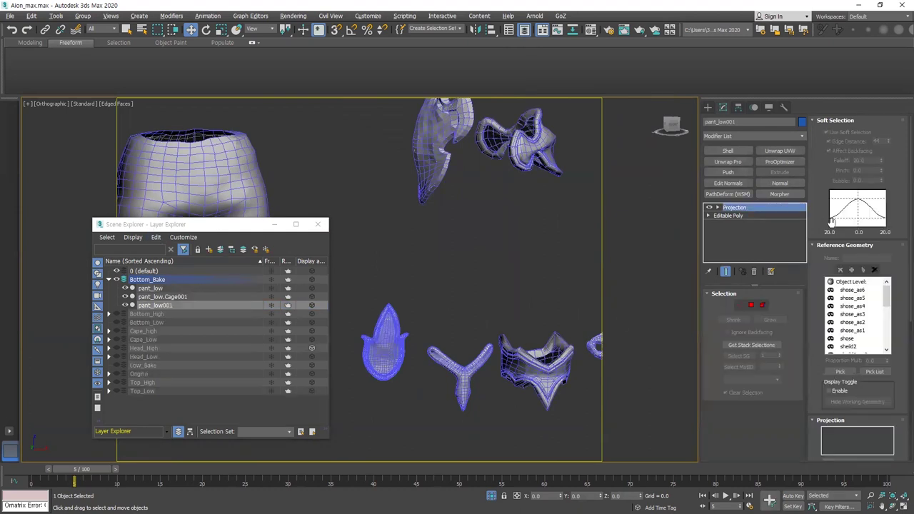
right_click(754, 215)
click(771, 227)
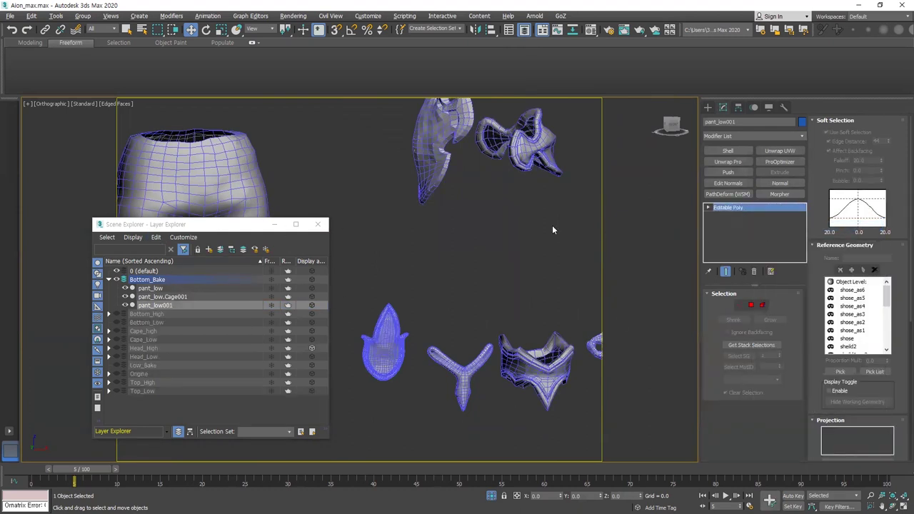
Step: Export only the selected copy of pant_low in OBJ format as Bake, with faces as quads
click(10, 16)
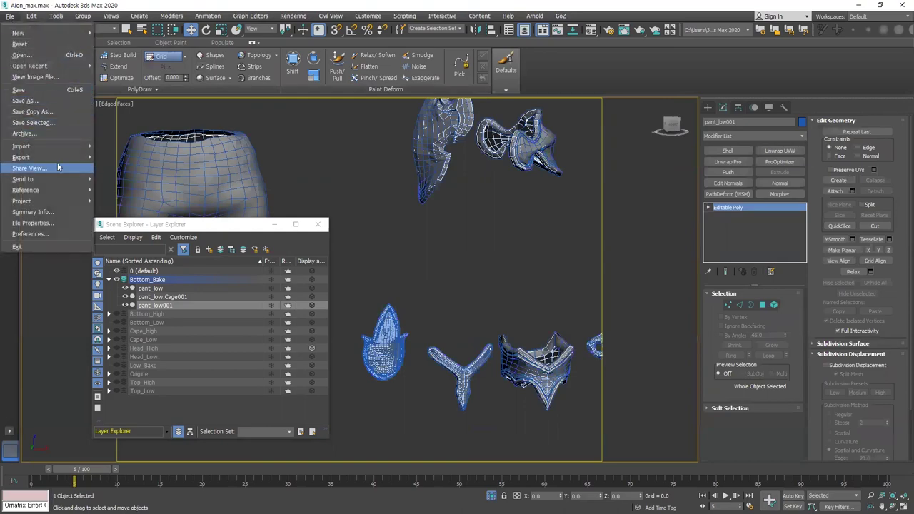
mouse_move(64, 158)
click(121, 168)
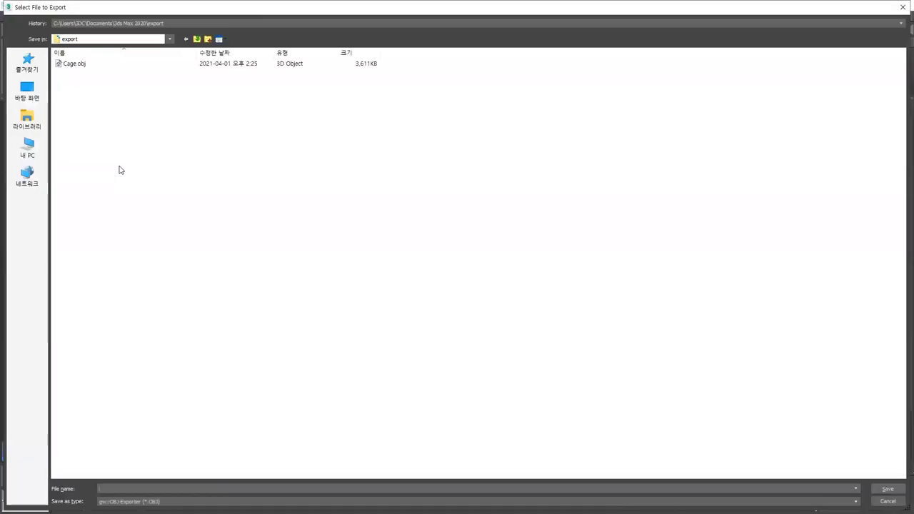
text(Bake)
key(Return)
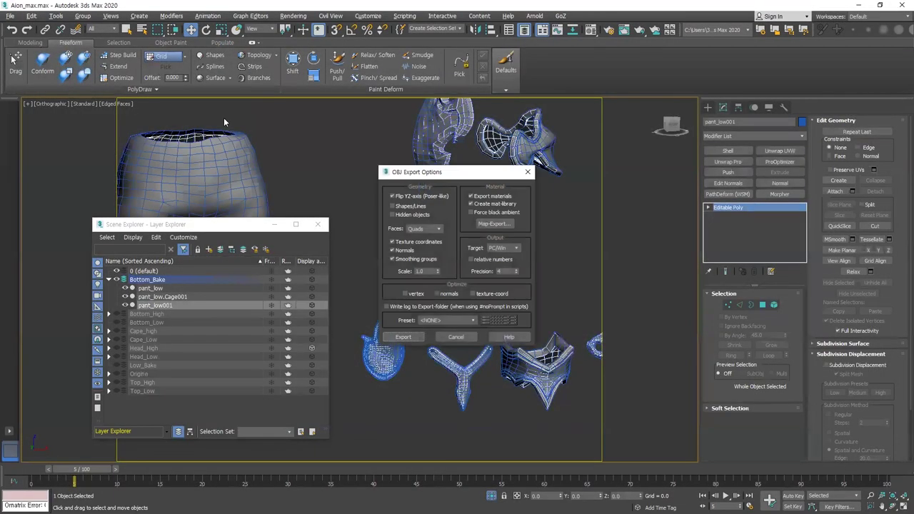
click(416, 337)
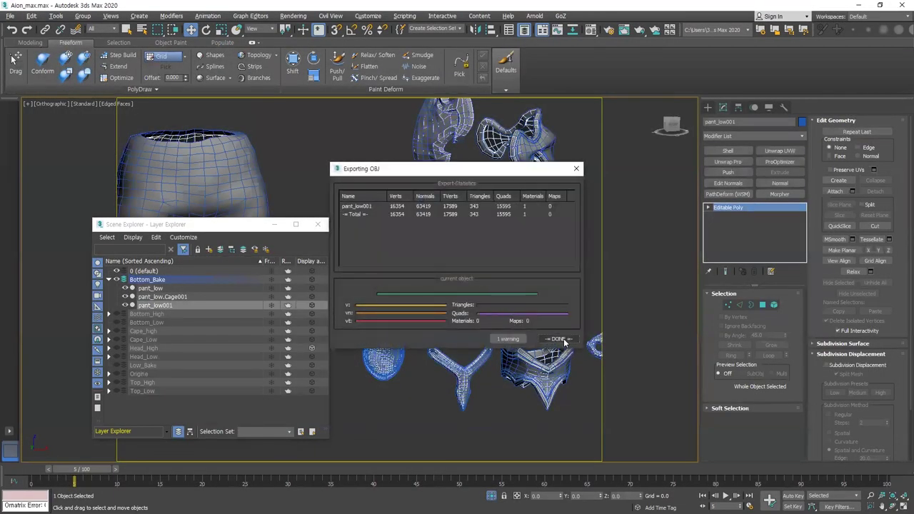
Step: Hide the Bottom_Bake layer, show the Bottom_High layer and select all of its child objects
click(117, 280)
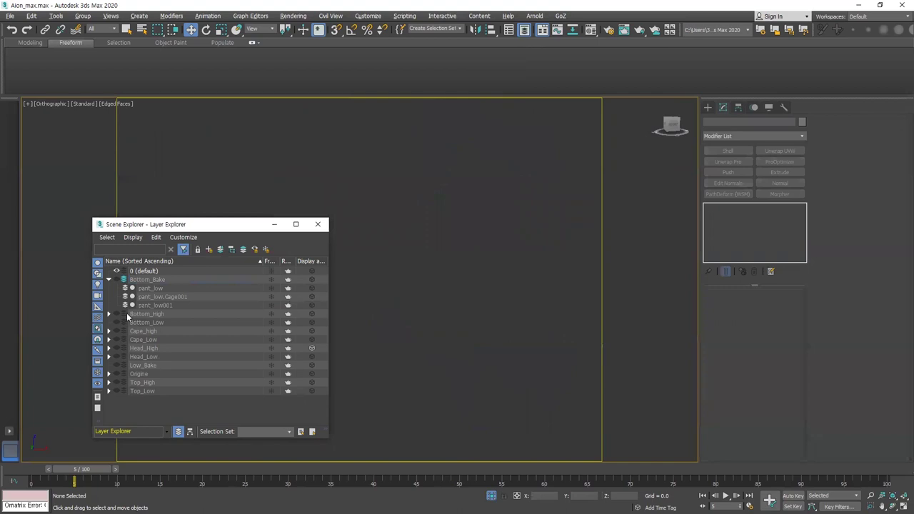
click(117, 315)
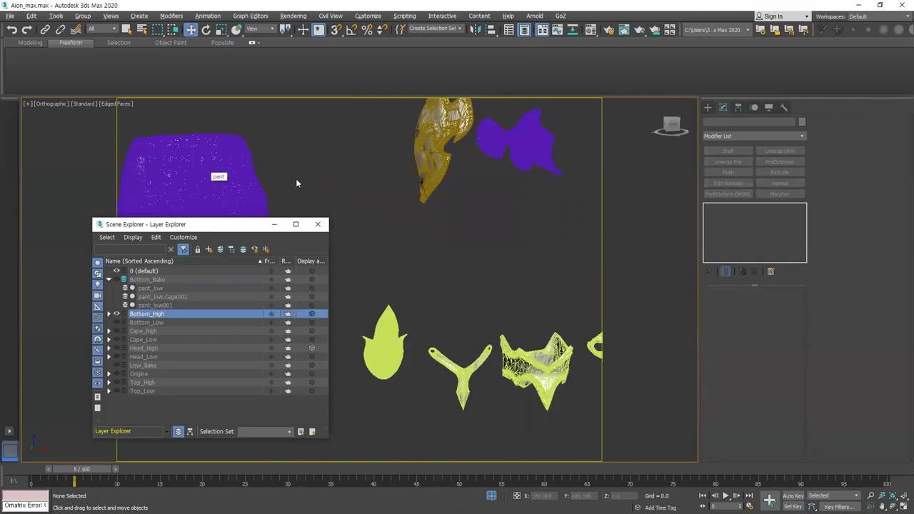
right_click(139, 317)
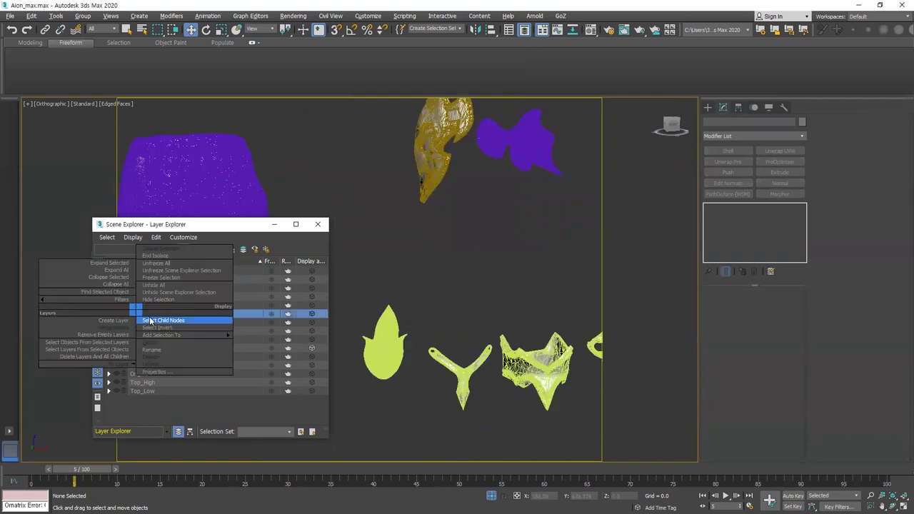
click(150, 320)
key(z)
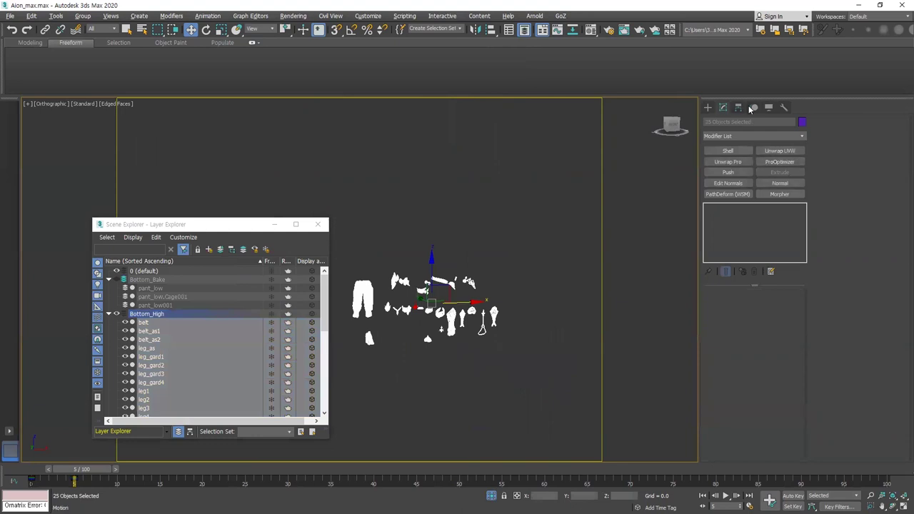
Step: Export only the selected high-poly objects in OBJ format as High, with faces as quads
click(10, 16)
mouse_move(52, 157)
click(146, 169)
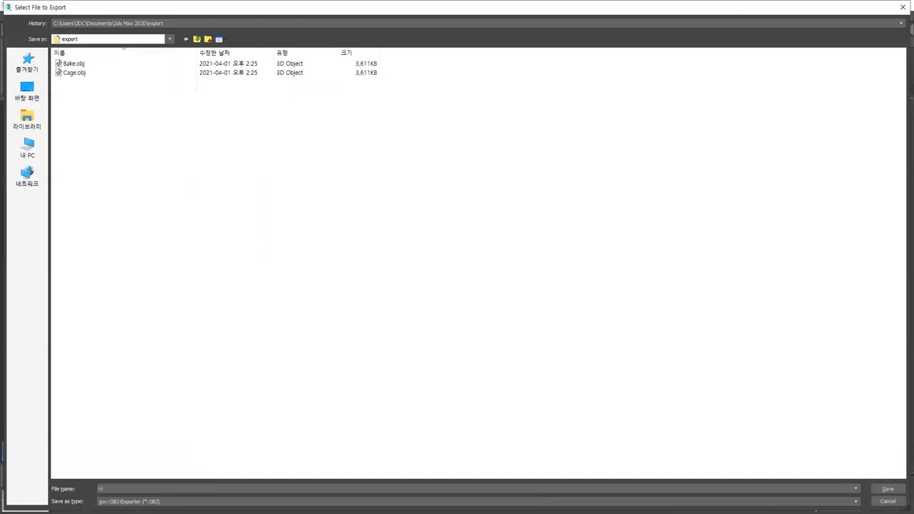
key(Return)
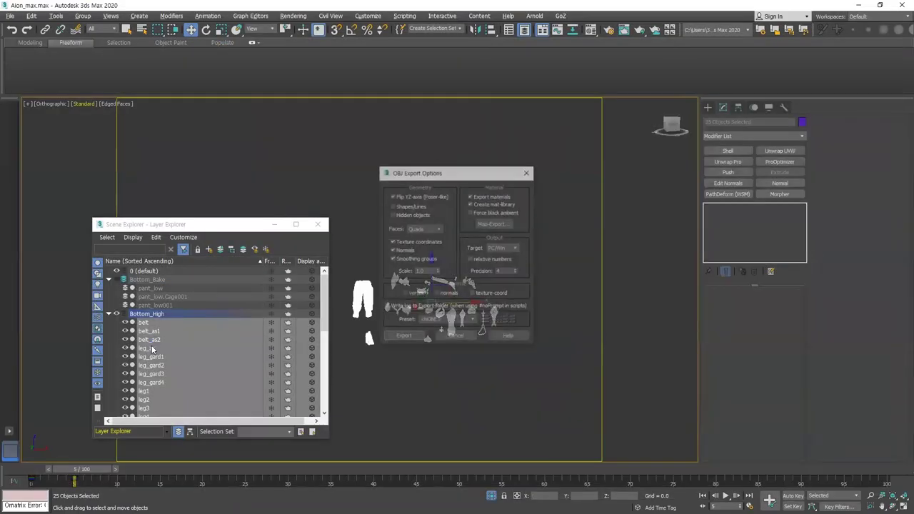
click(405, 337)
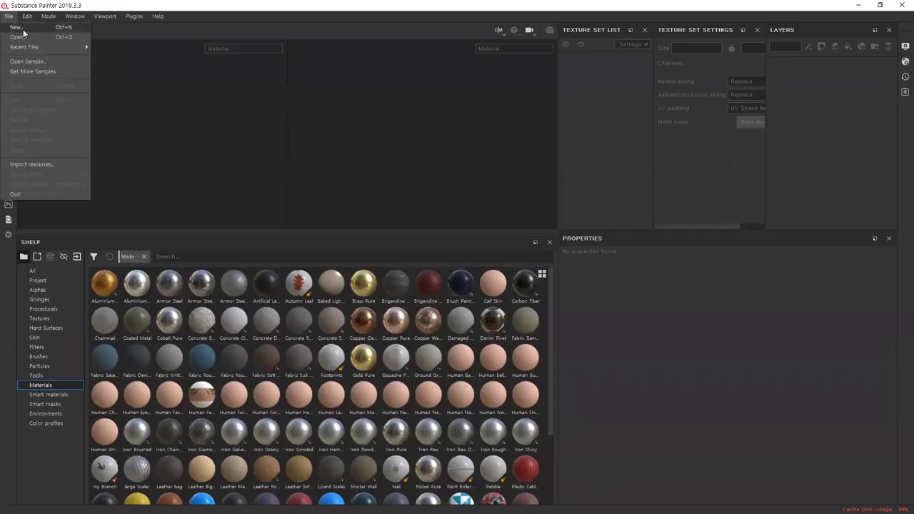
Step: Create a Substance Painter project from Bake.obj in the 3ds Max export folder, using the PBR - Metallic Roughness template, 1024 resolution and DirectX normals
click(18, 27)
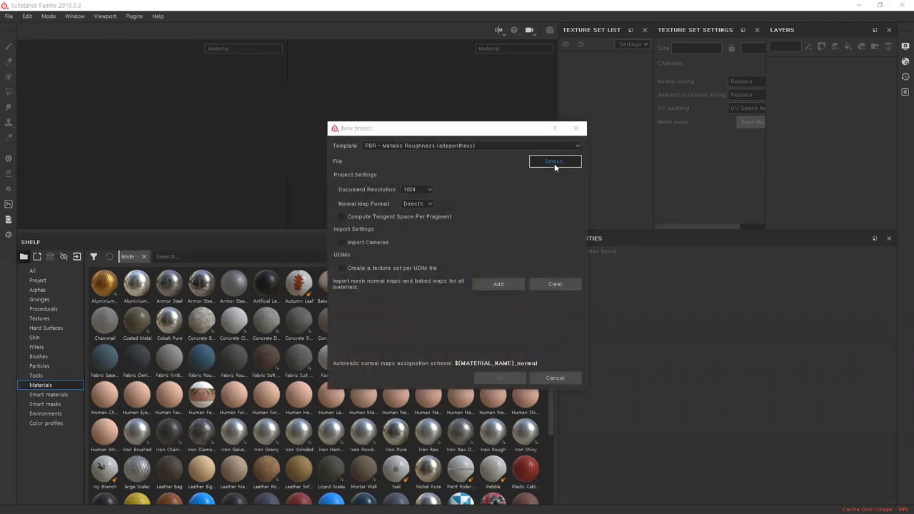
click(554, 162)
scroll(350, 258, up, 5)
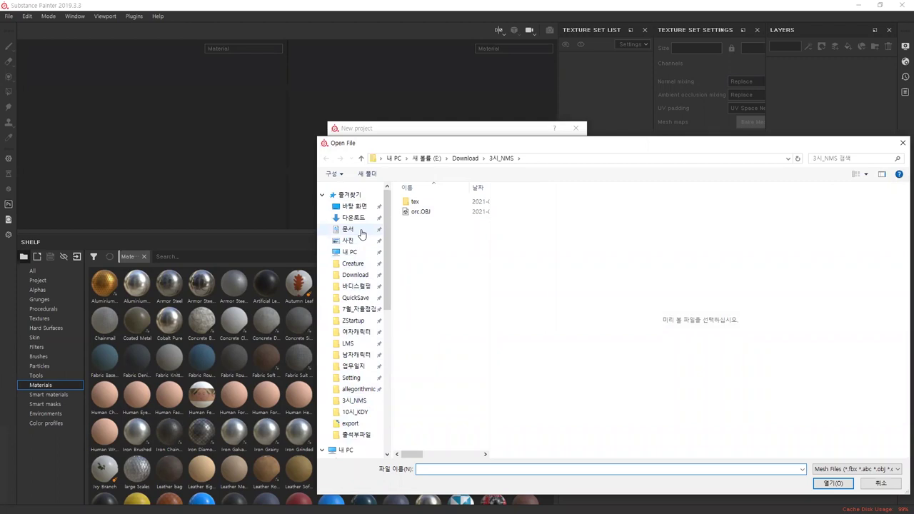
click(354, 230)
click(432, 215)
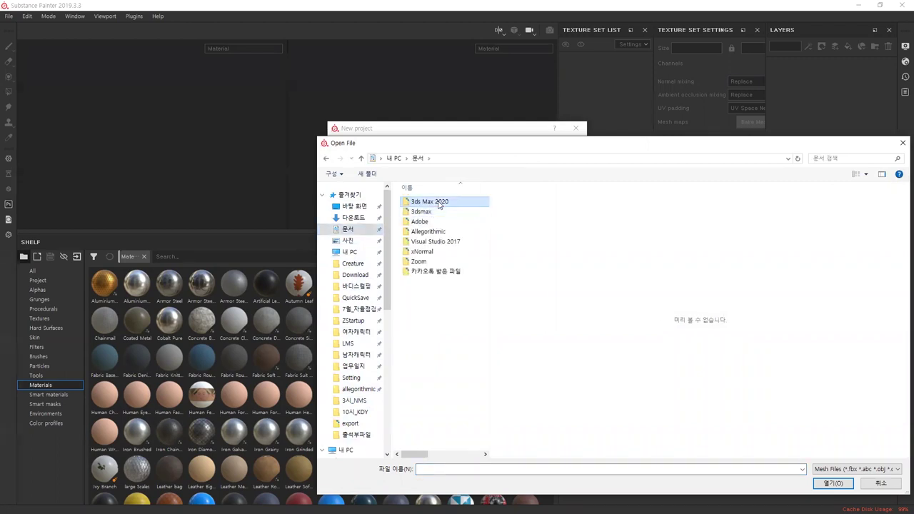
double_click(421, 202)
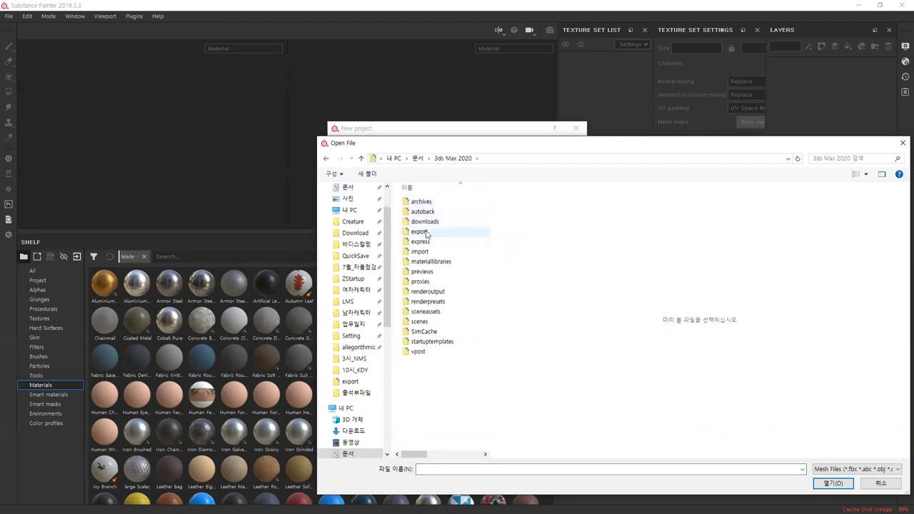
double_click(420, 232)
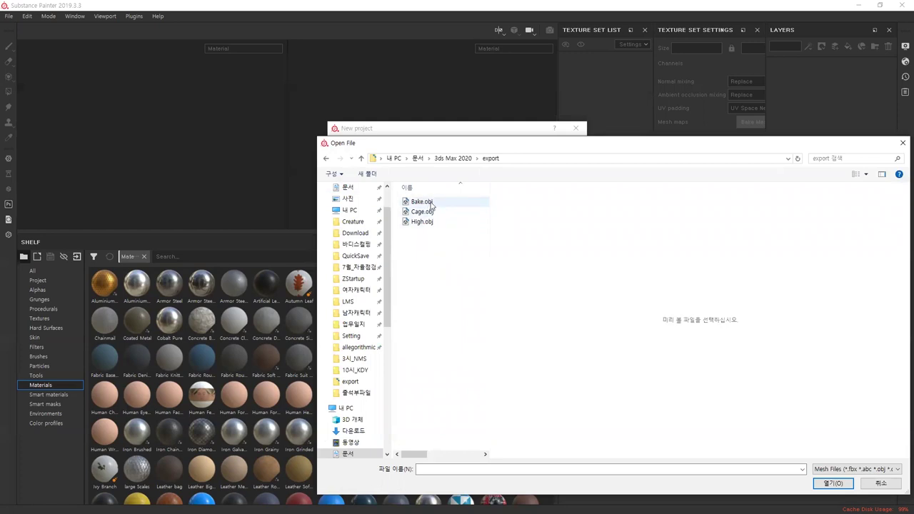
click(421, 202)
double_click(463, 203)
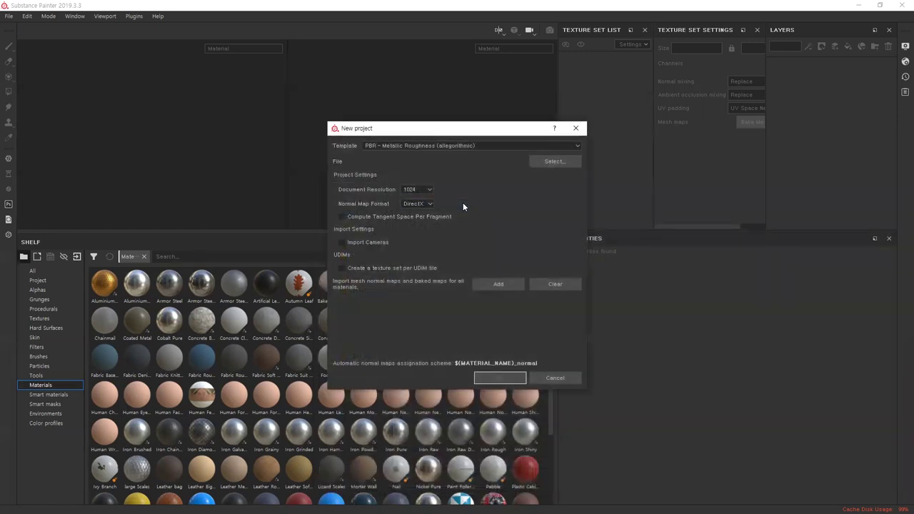
click(503, 378)
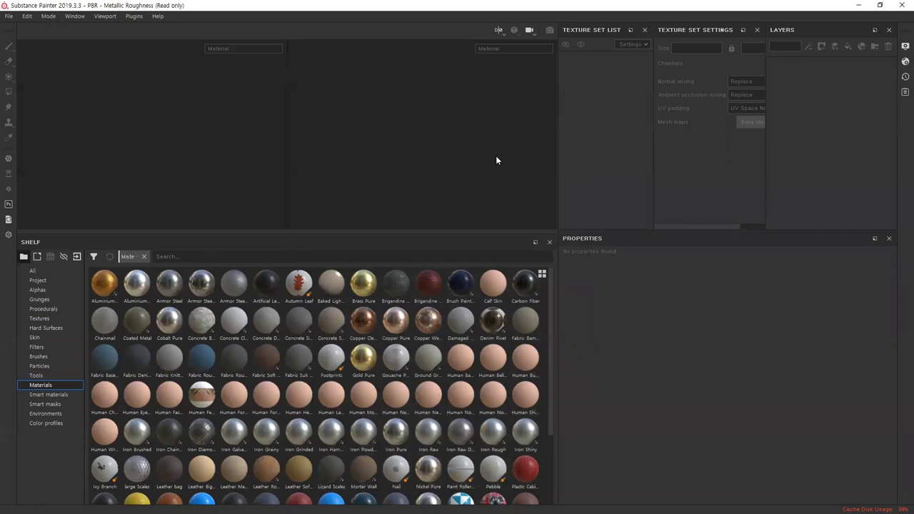
click(9, 16)
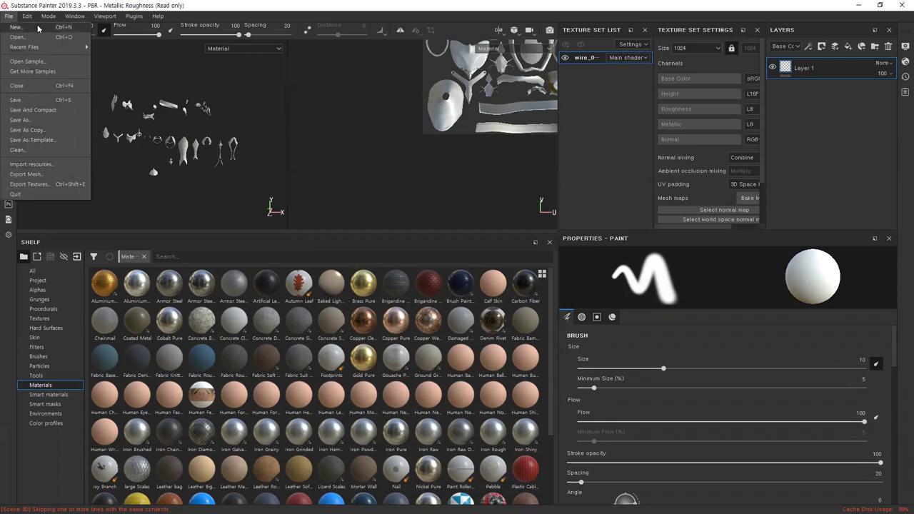
mouse_move(26, 16)
click(61, 44)
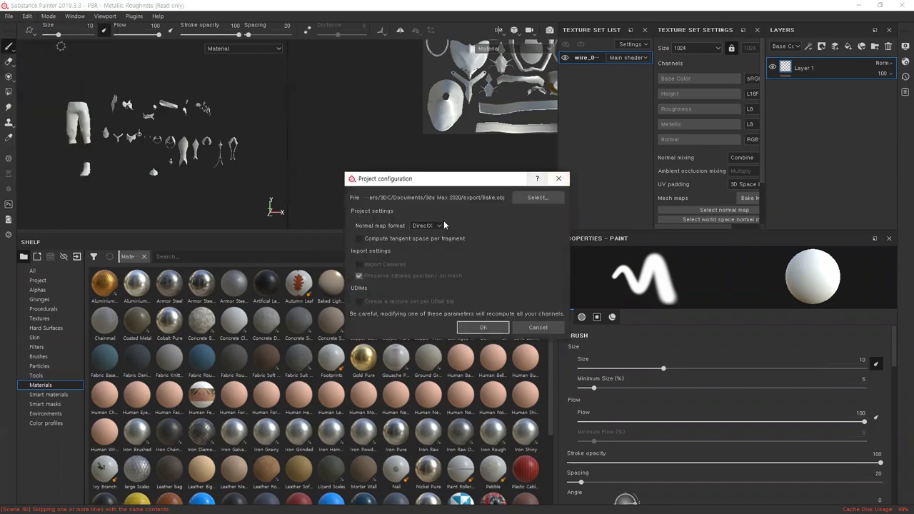
click(558, 178)
click(47, 16)
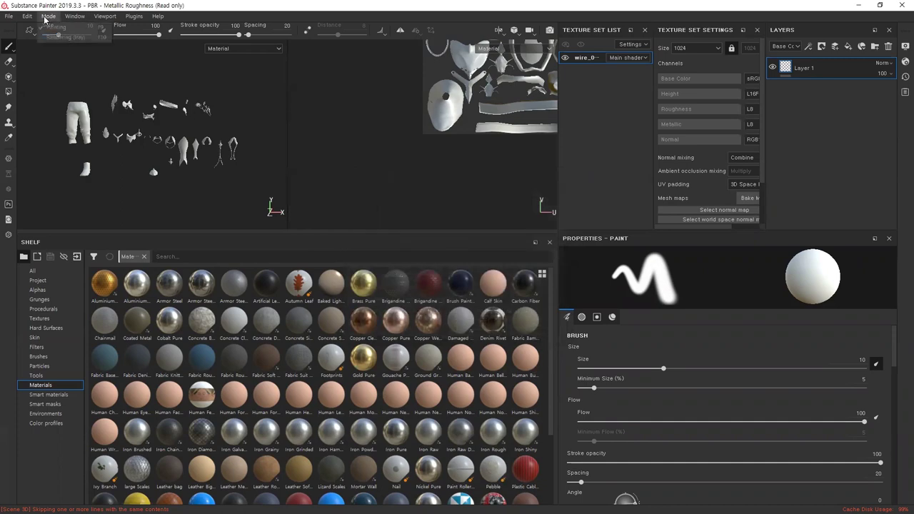
click(170, 159)
Step: Configure the mesh map bake with a 1024 output size and dilation width 13, excluding ambient occlusion and thickness
click(748, 198)
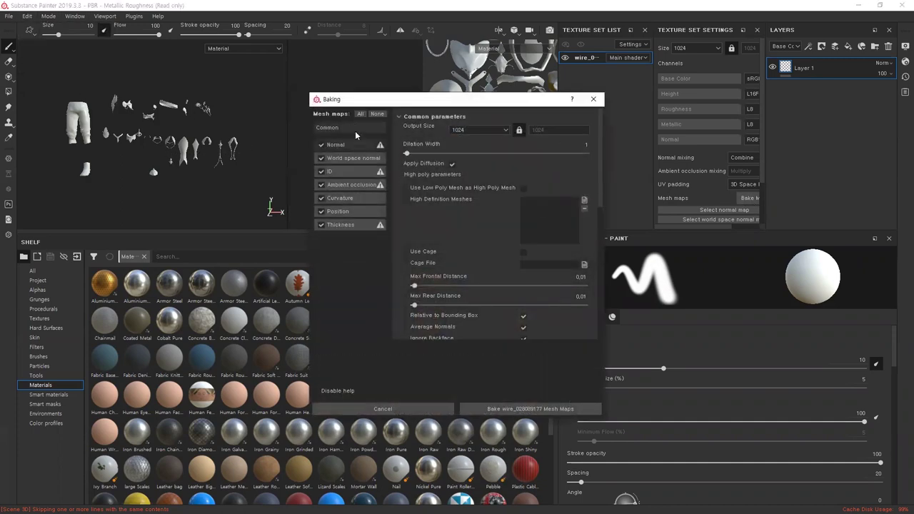
click(503, 129)
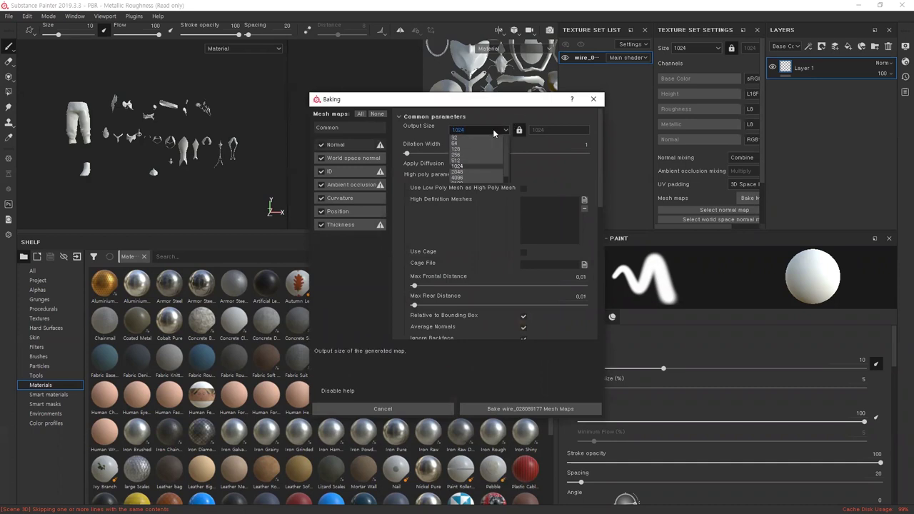
click(459, 166)
click(419, 154)
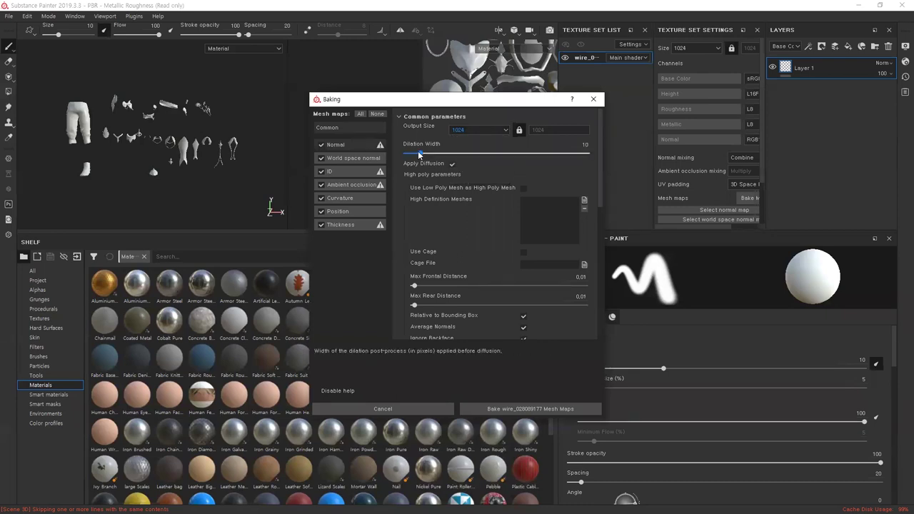
click(321, 185)
click(320, 225)
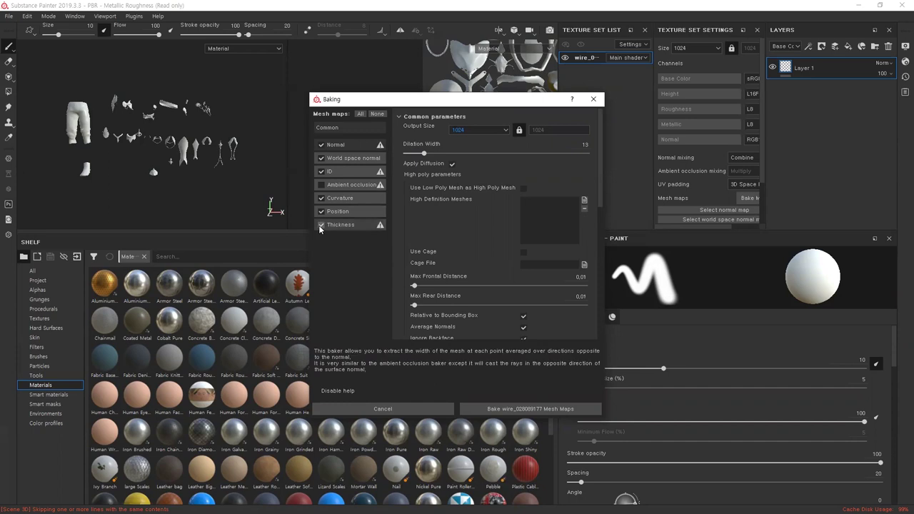
Step: Review the baker parameters for the ambient occlusion and ID maps
click(355, 185)
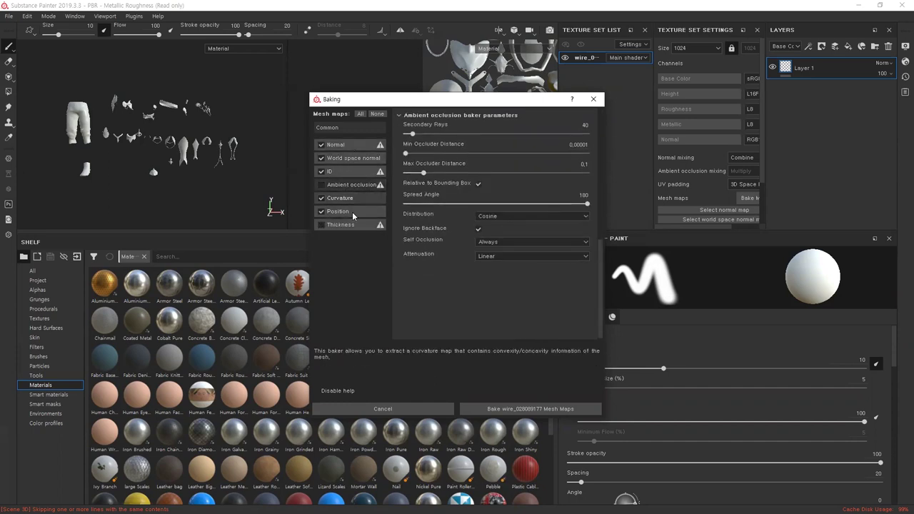
click(340, 171)
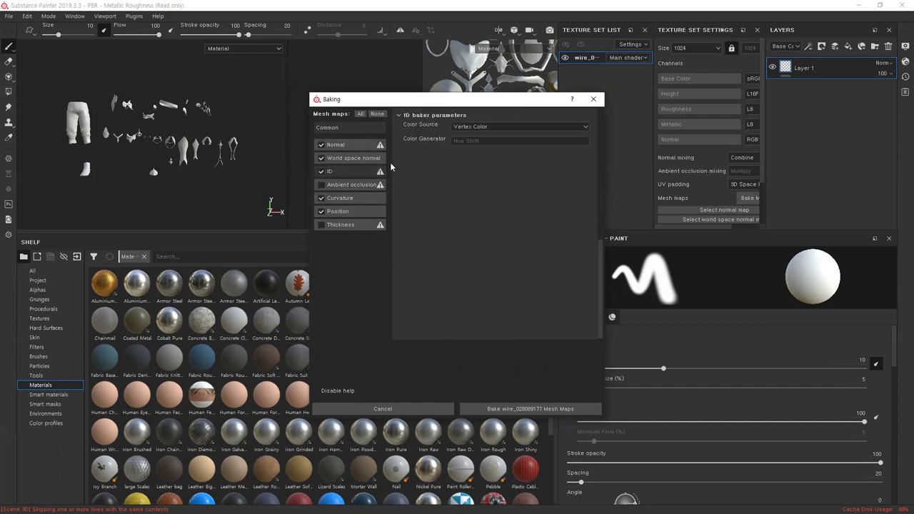
click(344, 186)
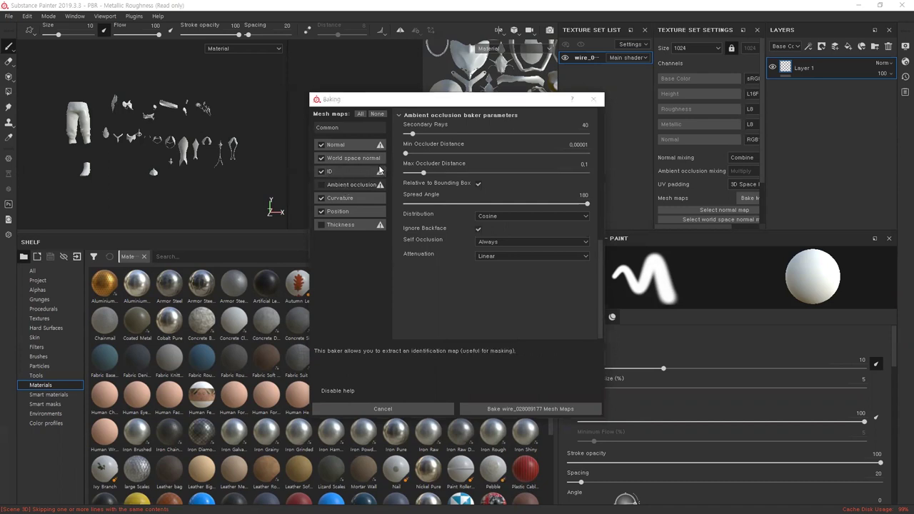
Step: Switch to 3ds Max, open the Material Editor and toggle the edged-faces display of the high-poly parts
key(alt+Tab)
scroll(444, 212, up, 2)
middle_drag(383, 262, 408, 172)
scroll(439, 204, up, 2)
middle_drag(416, 272, 390, 243)
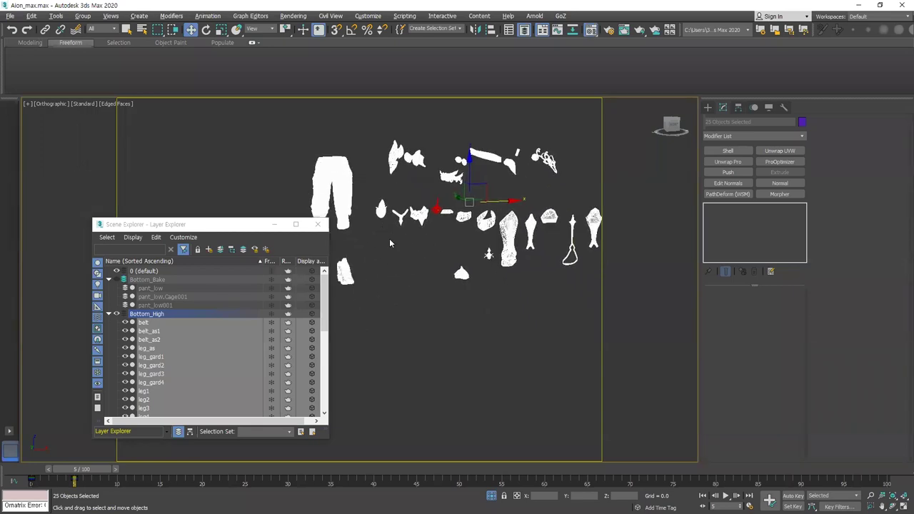
key(m)
scroll(422, 236, up, 2)
key(F4)
mouse_move(470, 162)
middle_down()
mouse_move(441, 202)
mouse_move(521, 206)
middle_up()
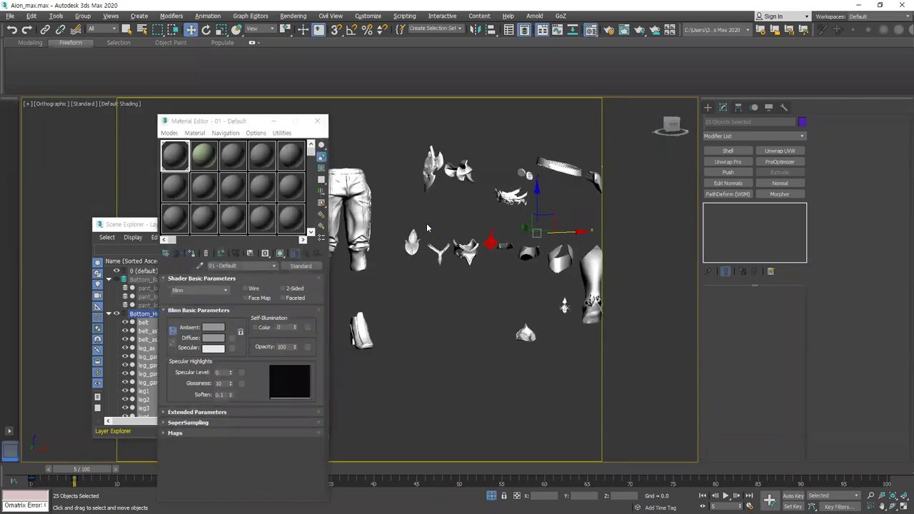
Step: Select the three shoe ornament parts at the start of the middle row of high-poly pieces
alt+middle_drag(417, 226, 415, 225)
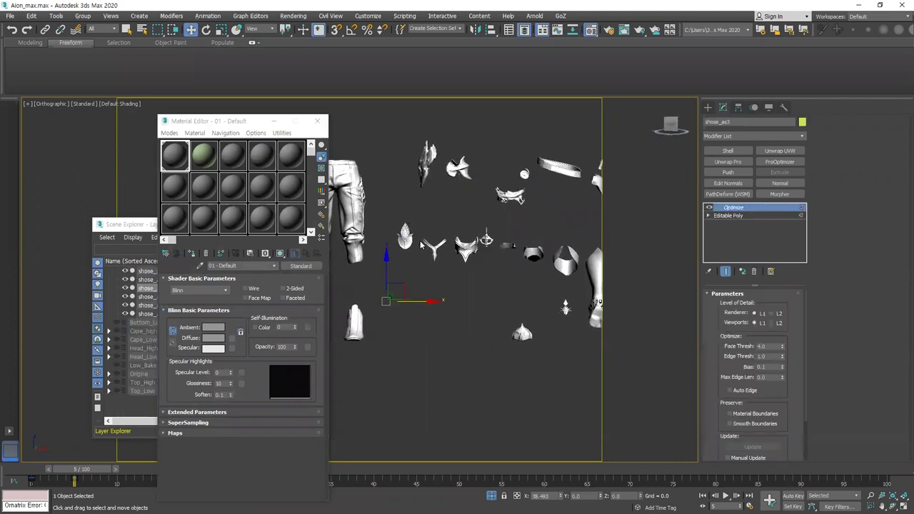
scroll(411, 238, up, 5)
scroll(413, 237, down, 2)
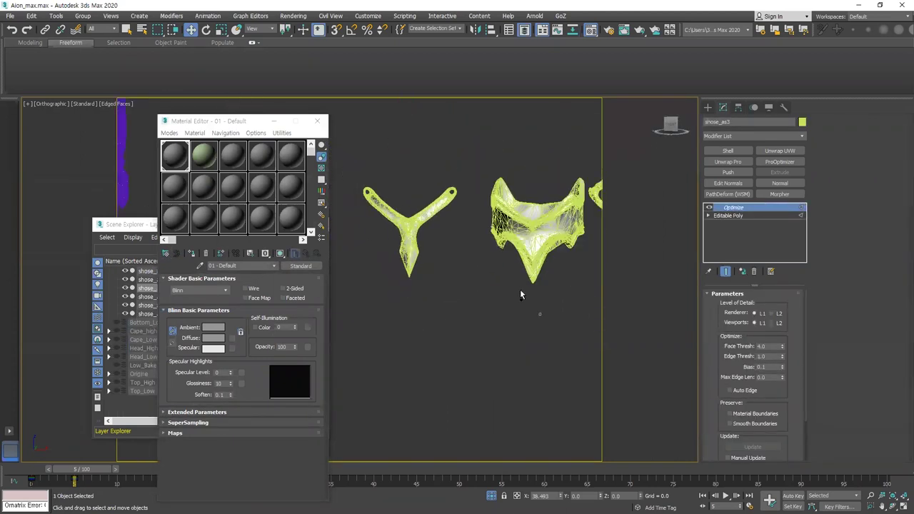
key(ctrl+z)
scroll(421, 226, down, 8)
scroll(466, 233, up, 7)
scroll(481, 245, down, 4)
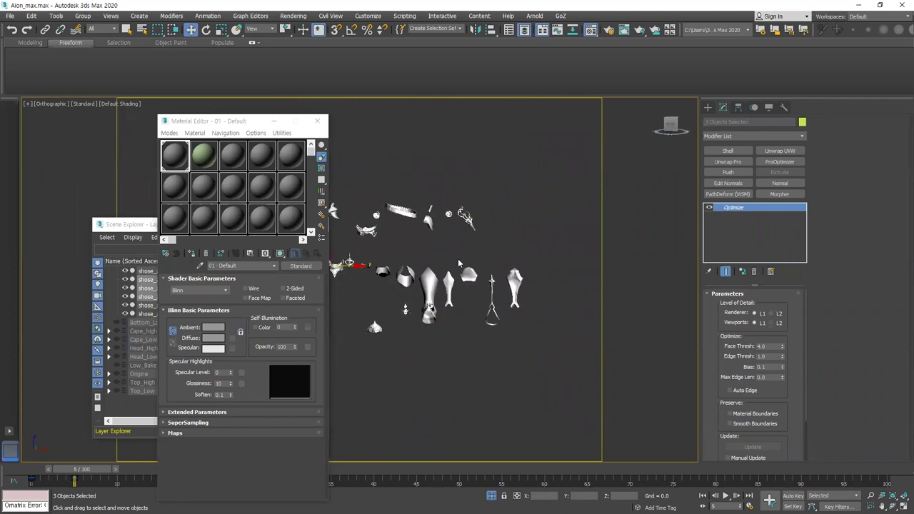
scroll(458, 259, up, 2)
scroll(479, 206, down, 4)
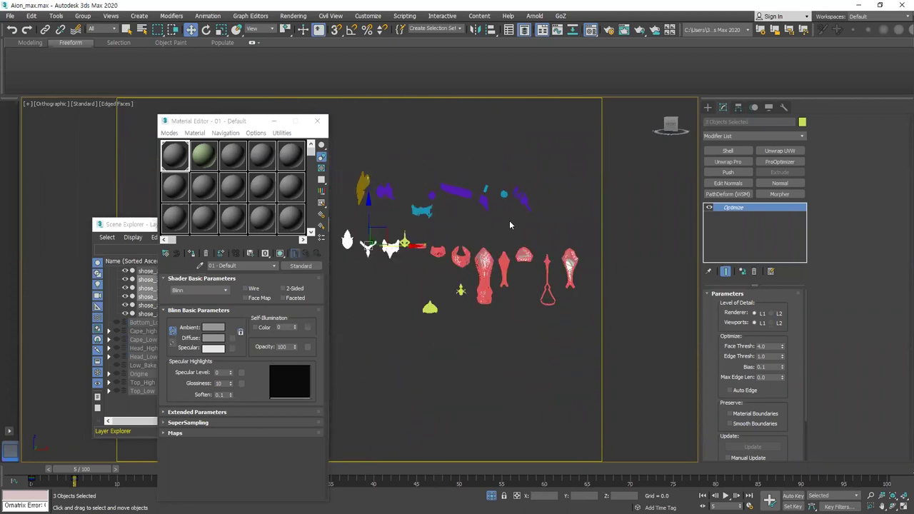
Step: Add the rest of the middle row of armour parts to the selection, leaving out the small pieces below it
ctrl+drag(373, 225, 361, 227)
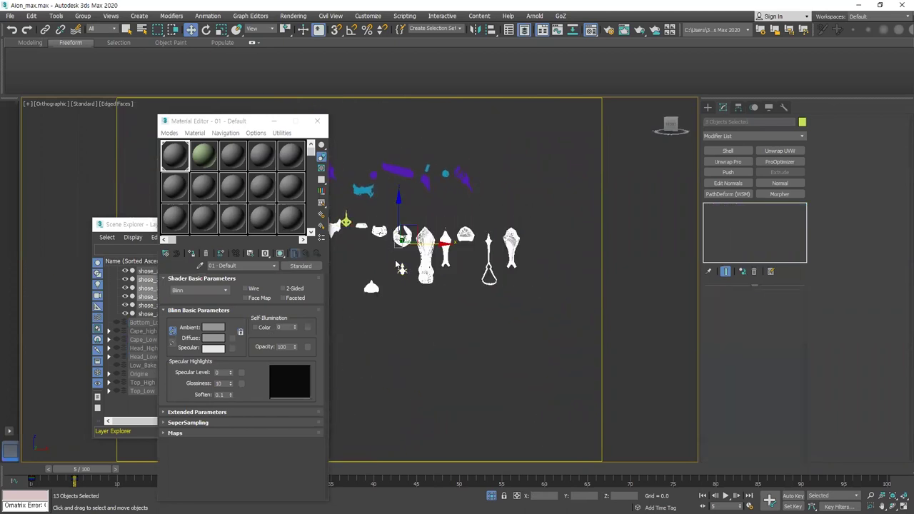
scroll(397, 267, up, 3)
alt+drag(417, 328, 308, 238)
scroll(407, 257, down, 3)
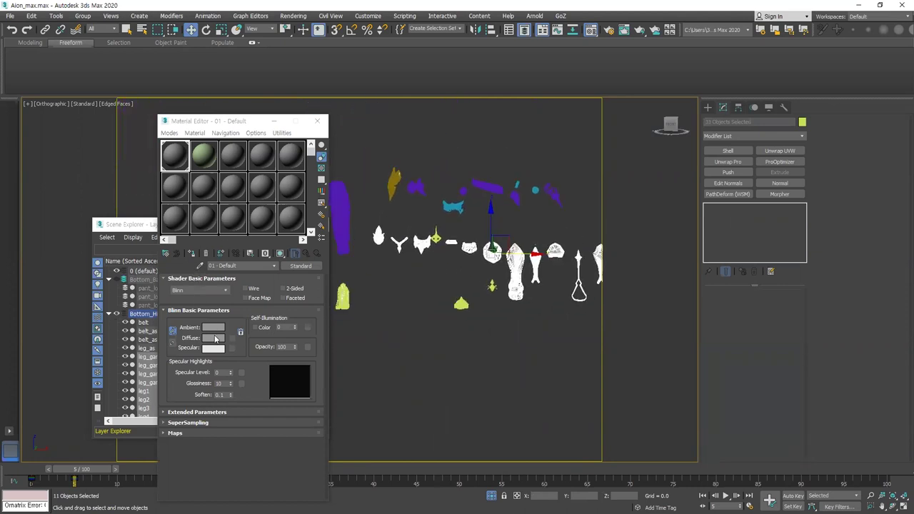
Step: Assign the 09 - Default material to the selected armour parts and set its diffuse colour to blue
click(229, 185)
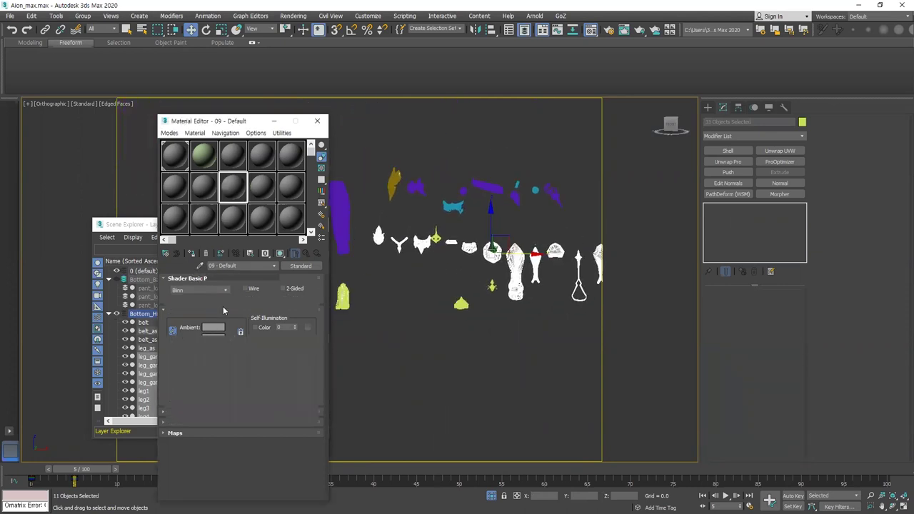
click(192, 255)
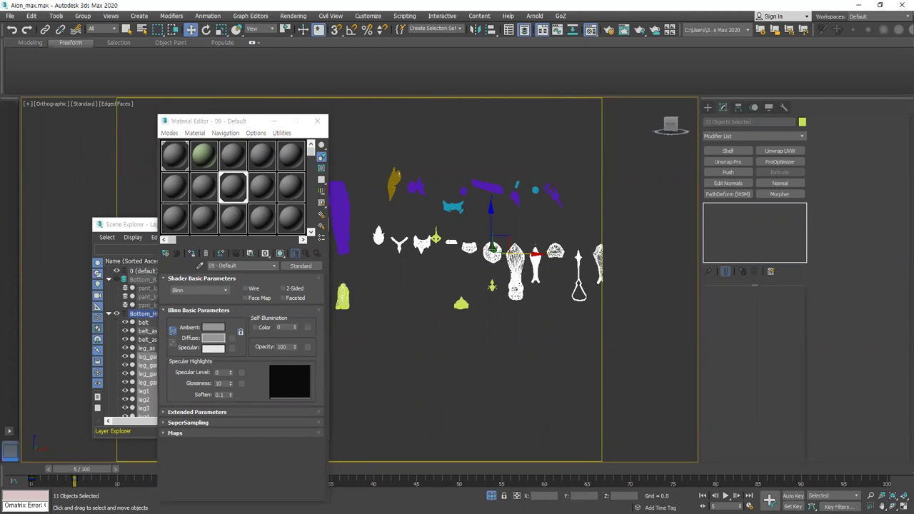
click(213, 337)
drag(320, 236, 336, 226)
click(421, 310)
middle_drag(498, 223, 471, 237)
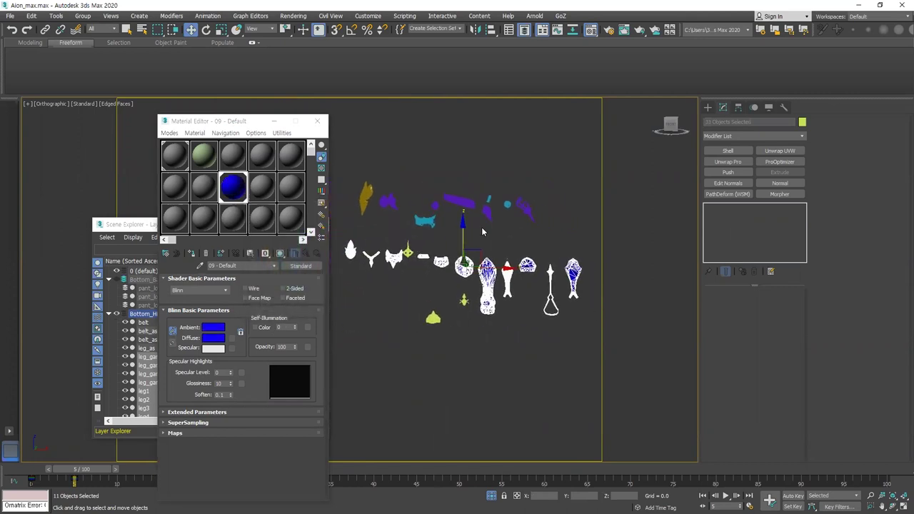
Step: Select the upper row and small lower armour parts, and set the 09 - Default material's diffuse colour to yellow
drag(347, 174, 335, 164)
middle_drag(410, 275, 448, 250)
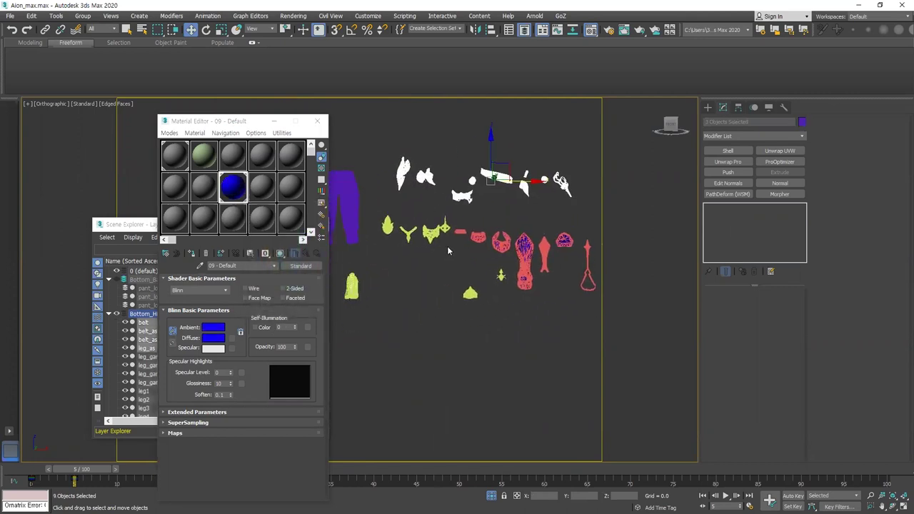
ctrl+drag(352, 265, 338, 263)
click(214, 338)
click(269, 228)
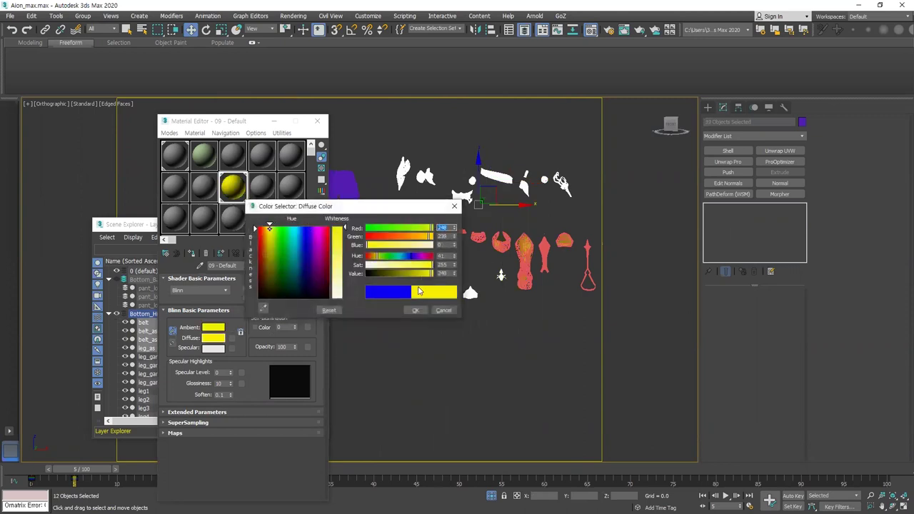
click(416, 310)
Step: Clear the selection and turn off the edged-faces display of the high-poly parts
scroll(458, 251, up, 3)
click(401, 274)
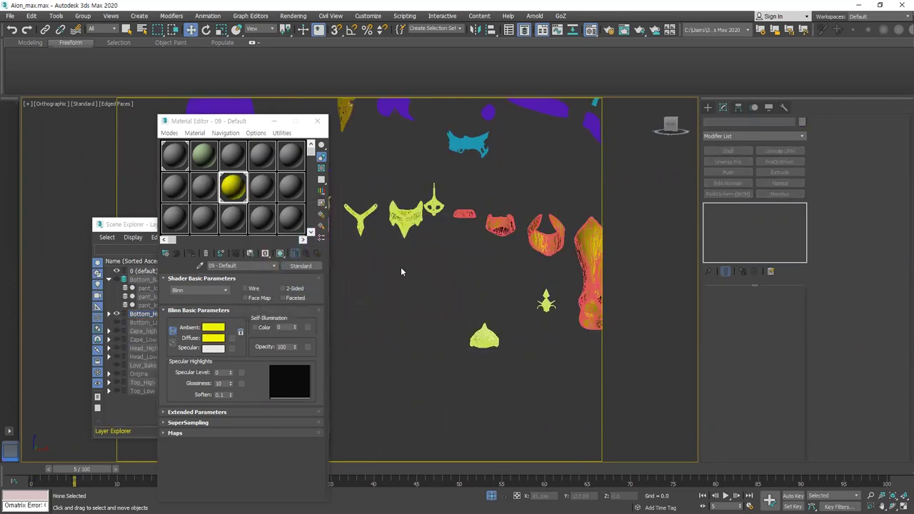
middle_drag(362, 263, 460, 269)
scroll(459, 270, down, 4)
key(F4)
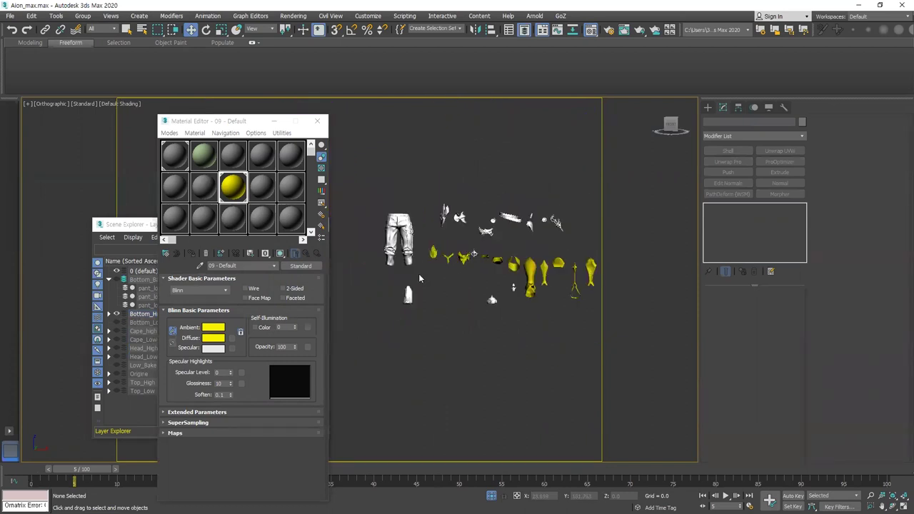
Step: Assign the 10 - Default material to the high-poly trousers and set its diffuse colour to green
click(362, 204)
click(261, 186)
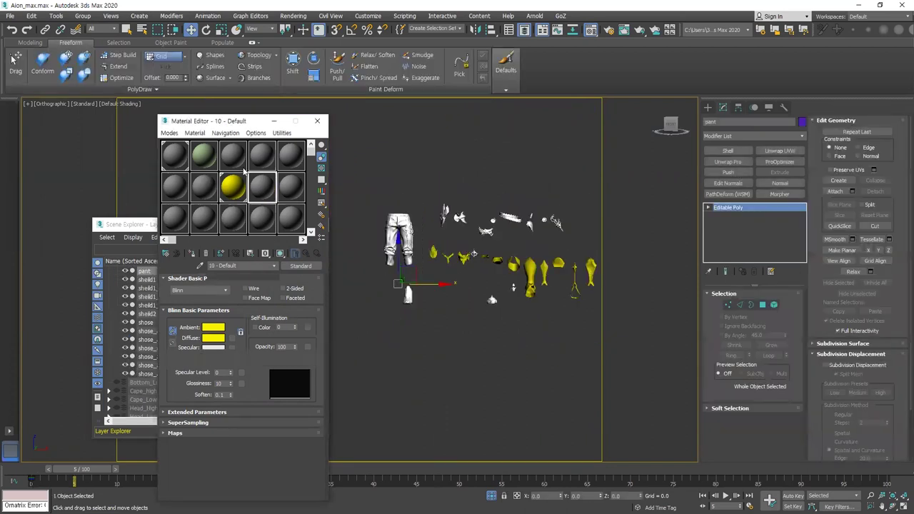
click(192, 253)
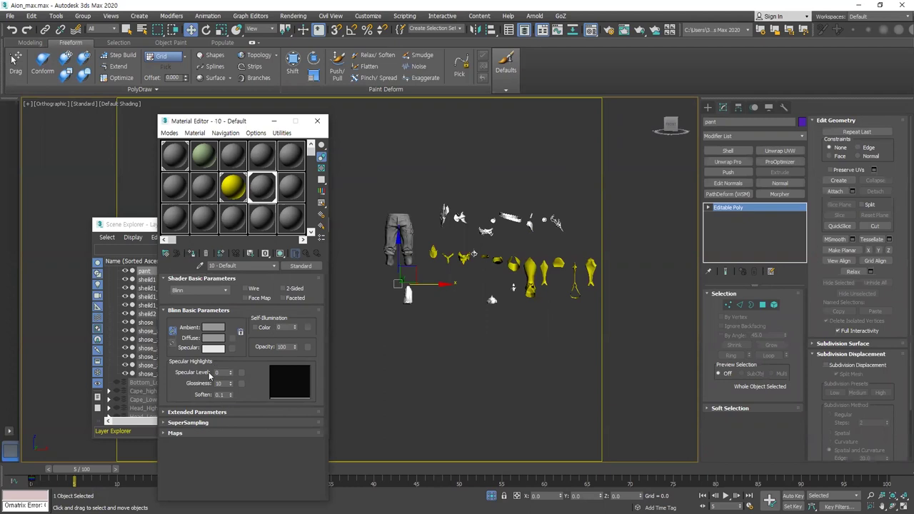
click(213, 341)
drag(290, 250, 280, 233)
drag(341, 236, 341, 227)
click(416, 310)
Step: Select all the high-poly parts and export the selection as OBJ over the existing High.obj, keeping the export options
middle_drag(453, 265, 445, 265)
scroll(445, 265, down, 5)
drag(526, 303, 396, 191)
scroll(471, 257, up, 8)
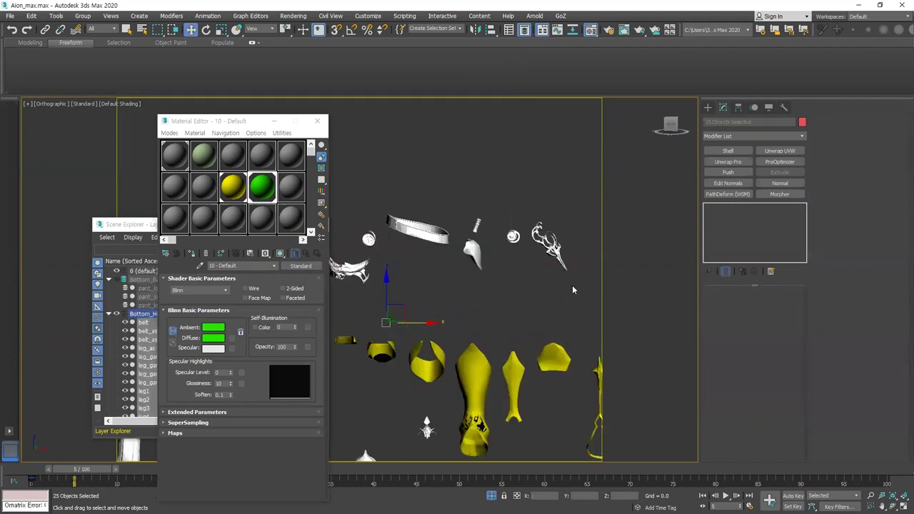
click(10, 16)
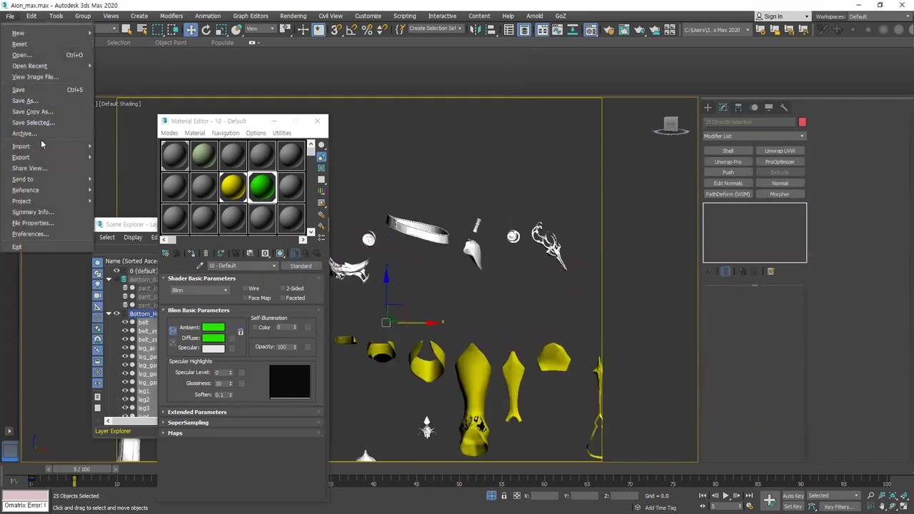
mouse_move(29, 157)
click(118, 169)
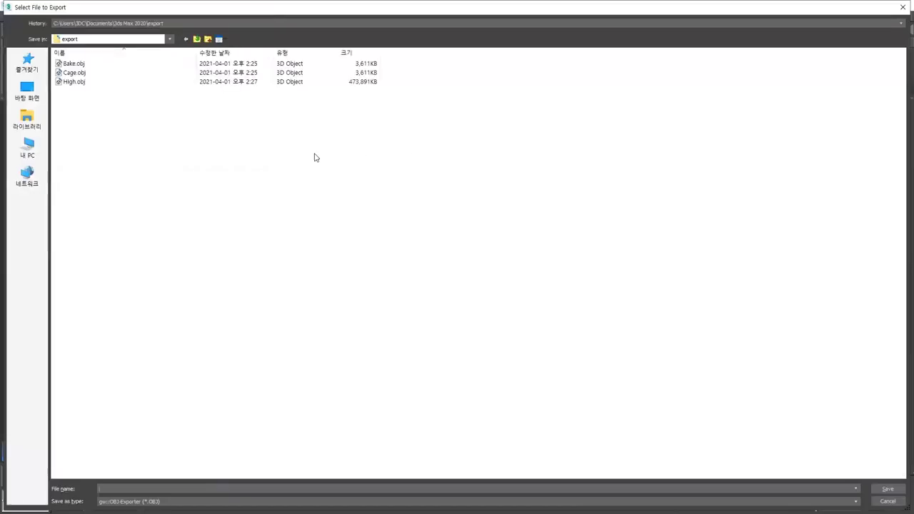
double_click(75, 82)
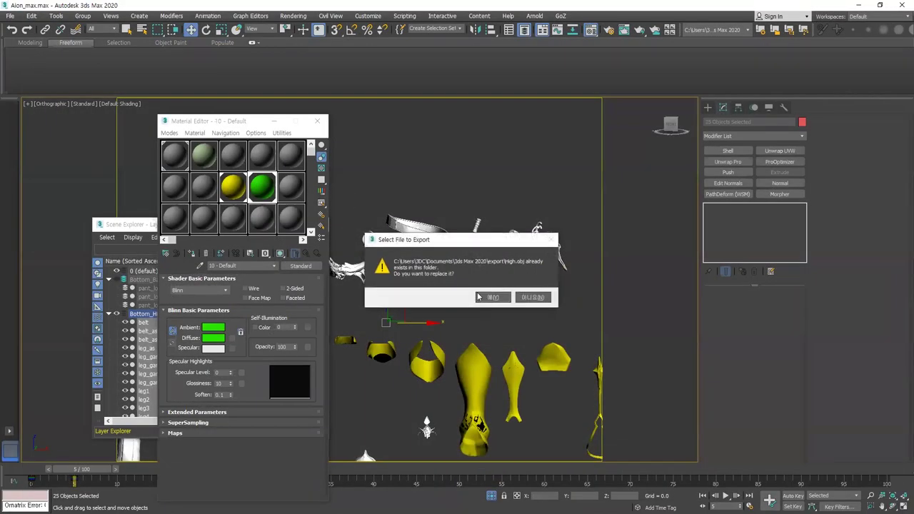
click(486, 298)
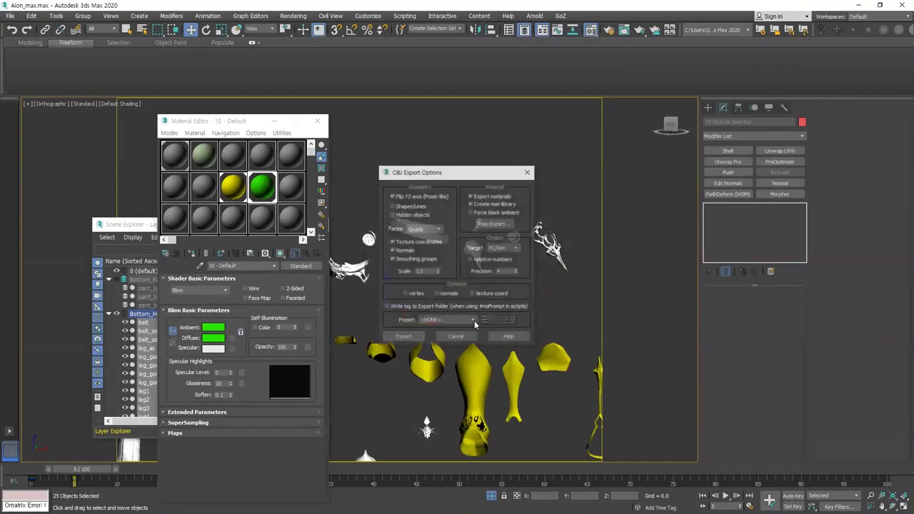
click(421, 333)
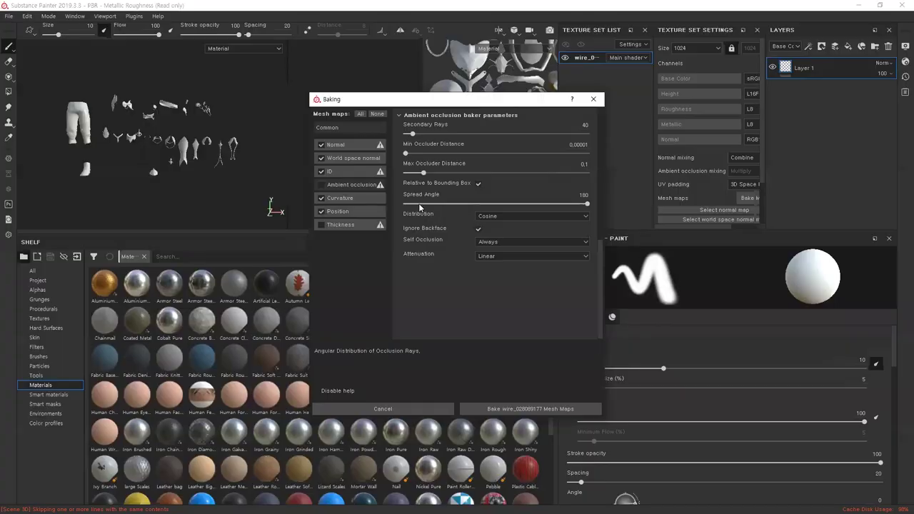
Step: Switch to Substance Painter and set the ID baker's Color Source to Material Color
click(352, 170)
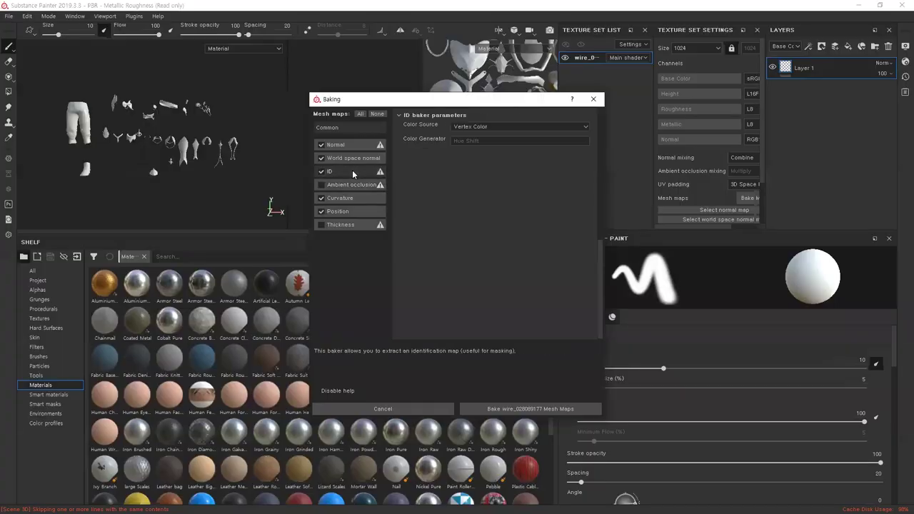
click(490, 127)
click(483, 139)
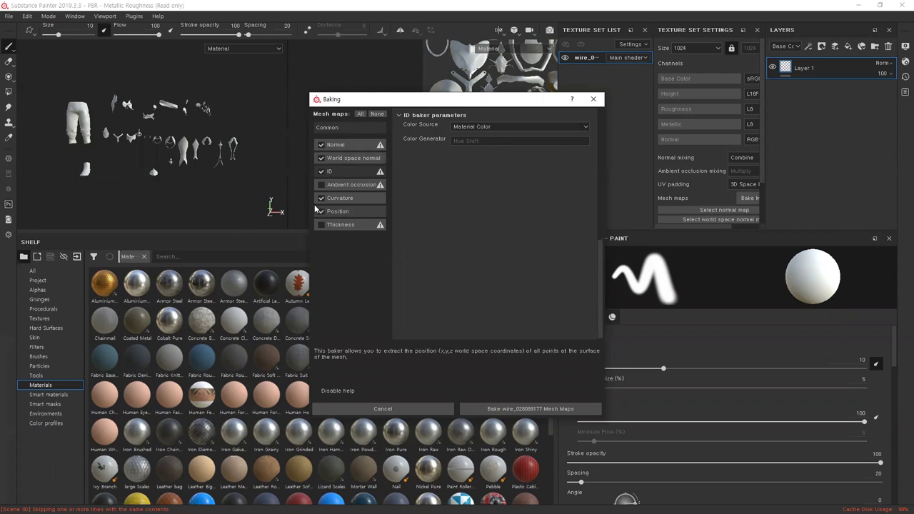
click(468, 128)
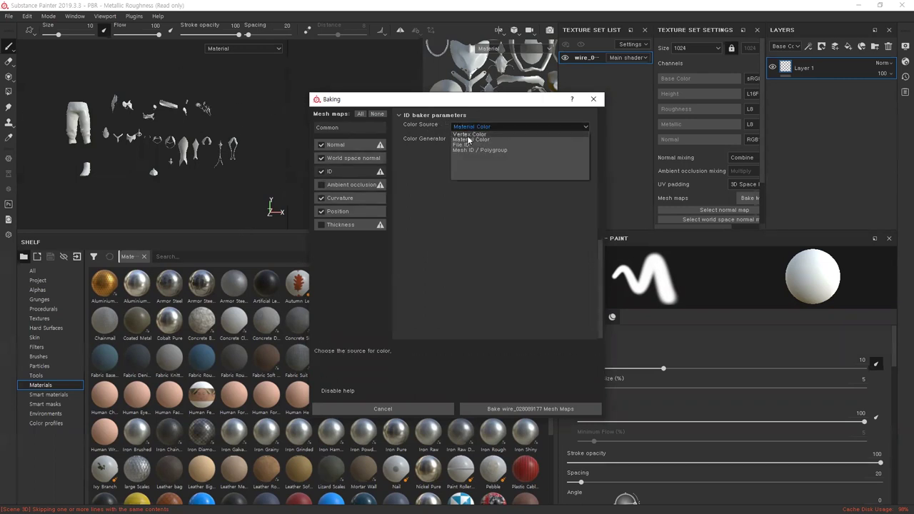
click(483, 126)
click(340, 174)
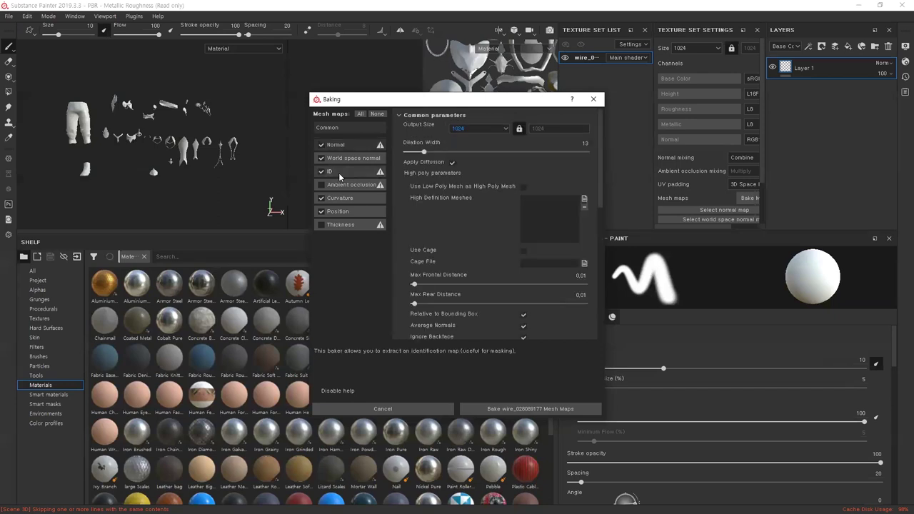
click(340, 172)
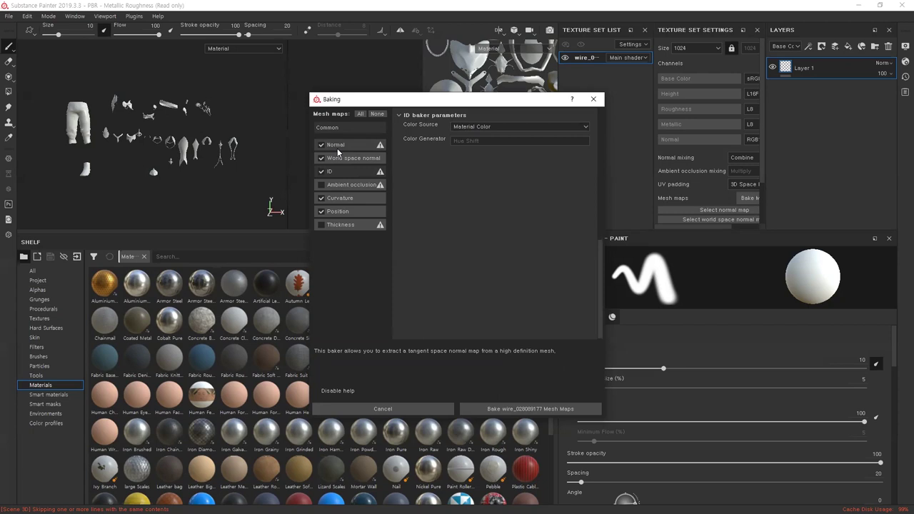
Step: Set Antialiasing to Subsampling 8x8 in the common baking parameters
click(353, 130)
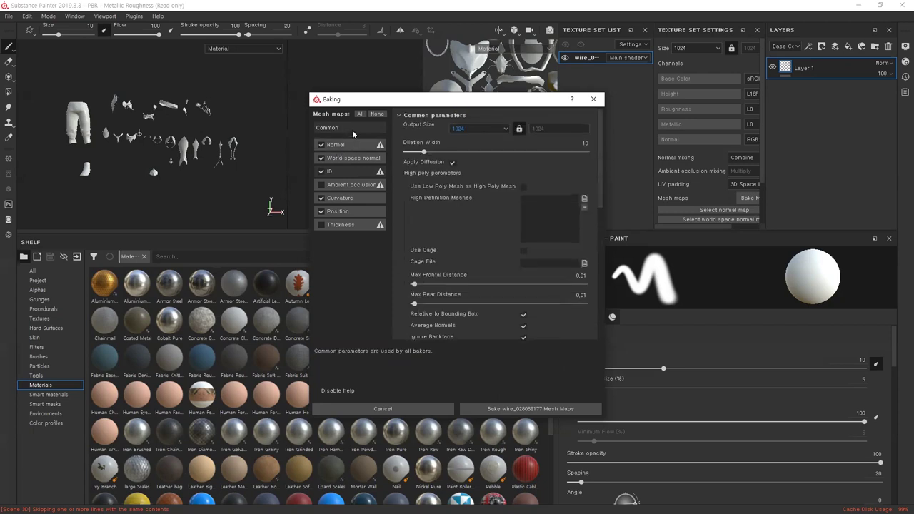
scroll(523, 221, down, 2)
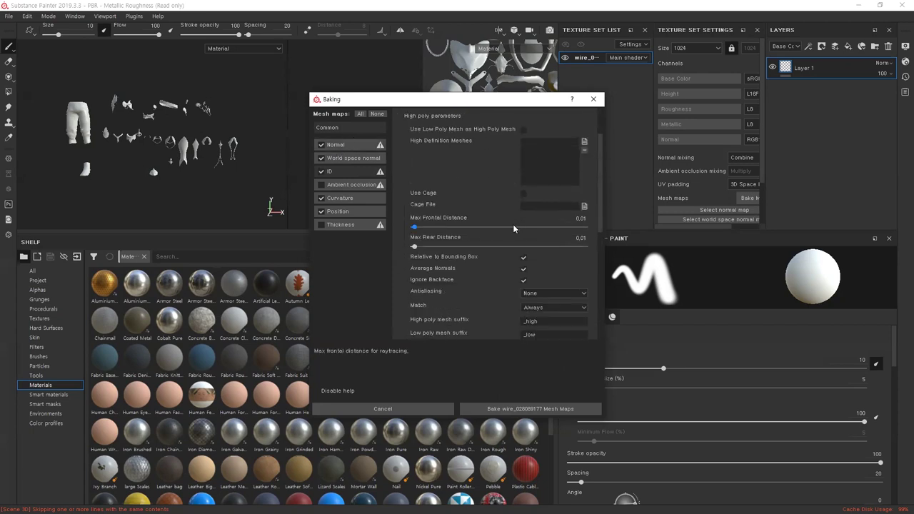
scroll(503, 237, down, 1)
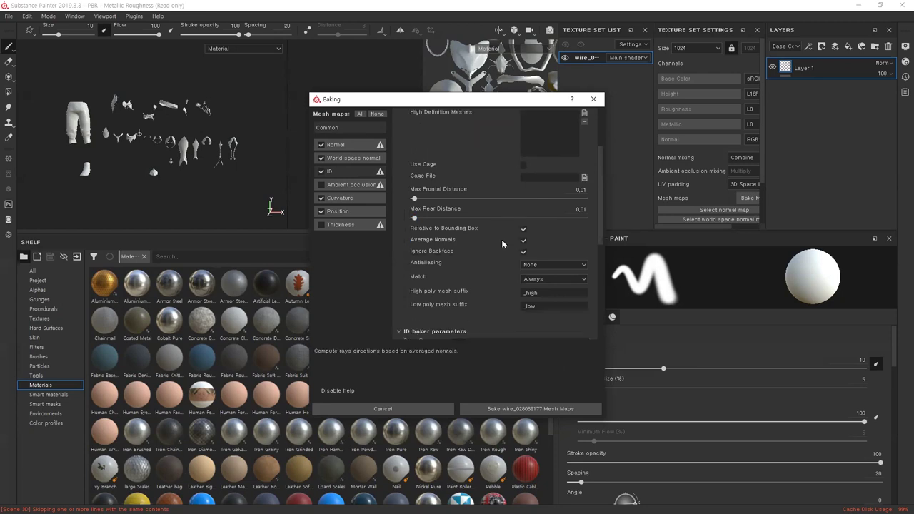
click(543, 264)
click(552, 288)
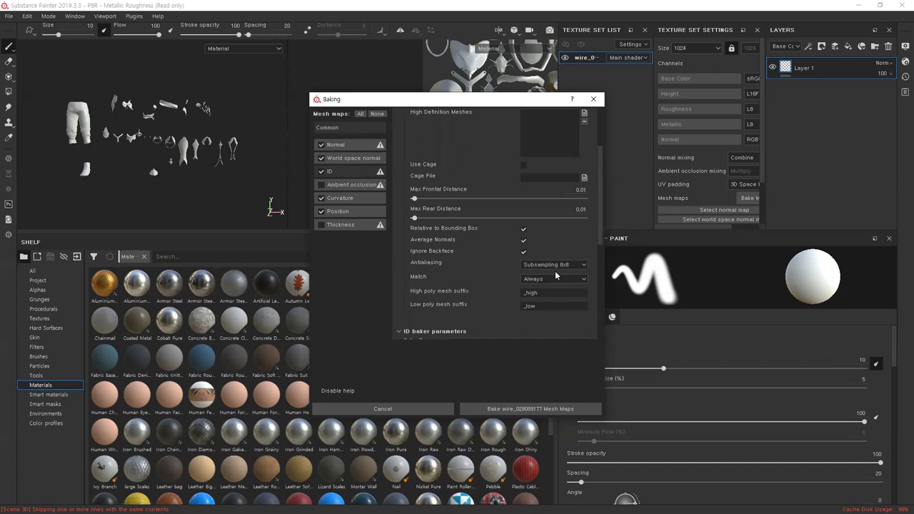
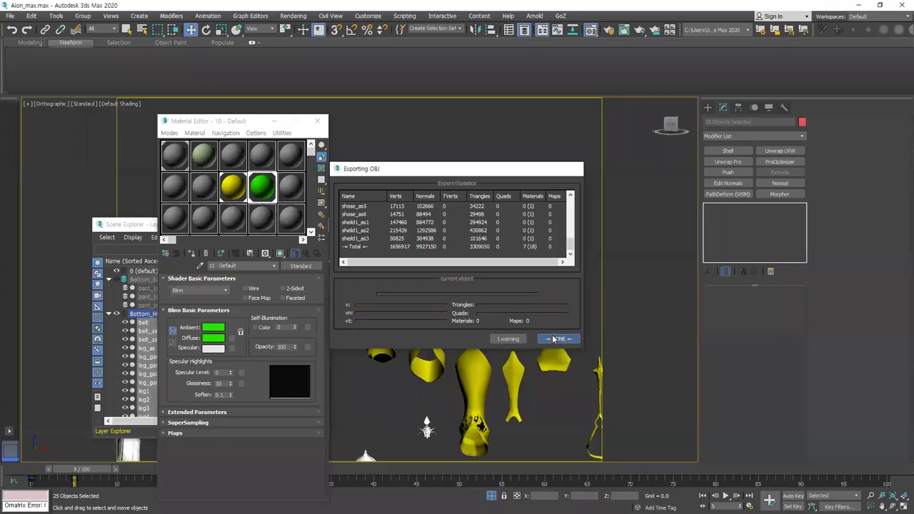
Step: Switch to 3ds Max, close the finished OBJ export, hide the Bottom_High layer and show the Bottom_Bake layer
click(557, 338)
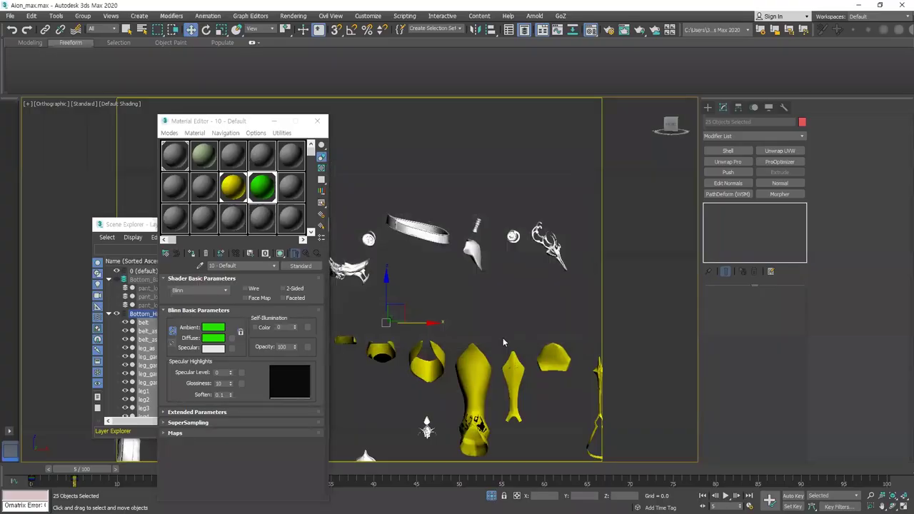
drag(130, 226, 107, 195)
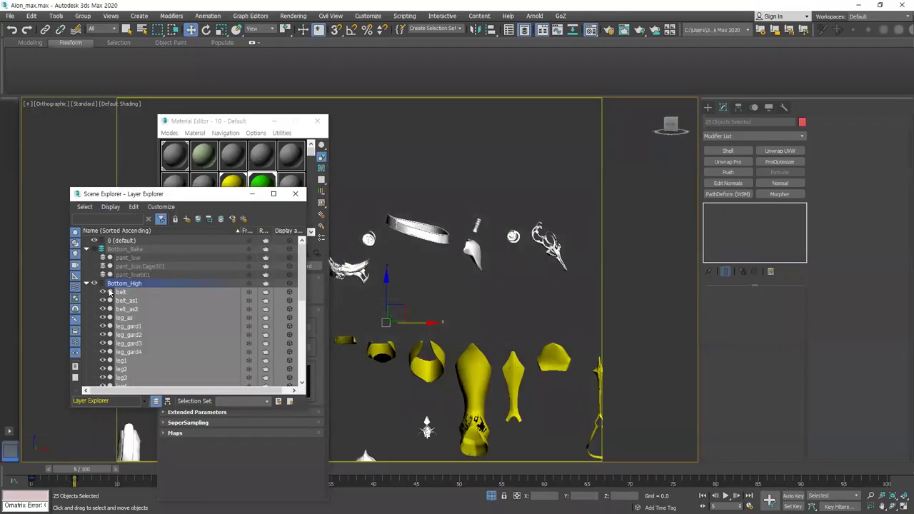
click(94, 285)
click(87, 283)
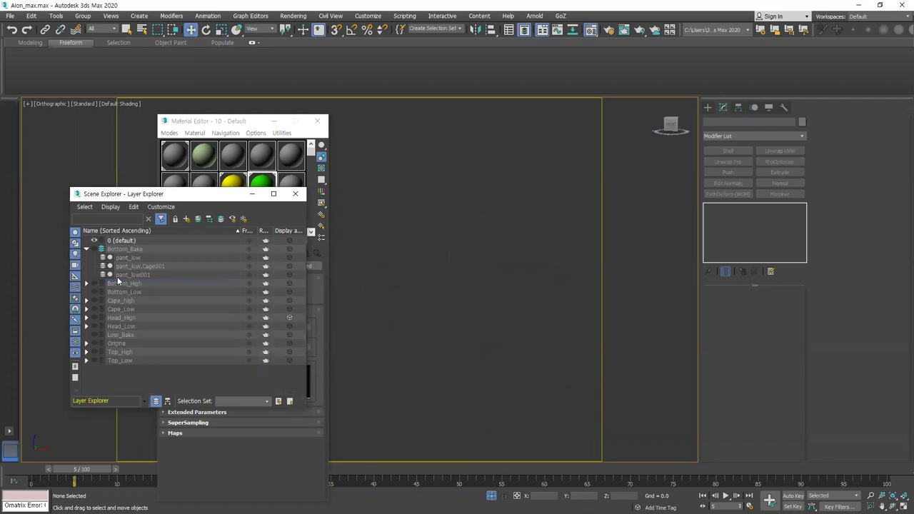
click(95, 249)
Step: Select the pant_low.Cage001 and pant_low001 objects and make Bottom the active material in the Material Editor
click(127, 267)
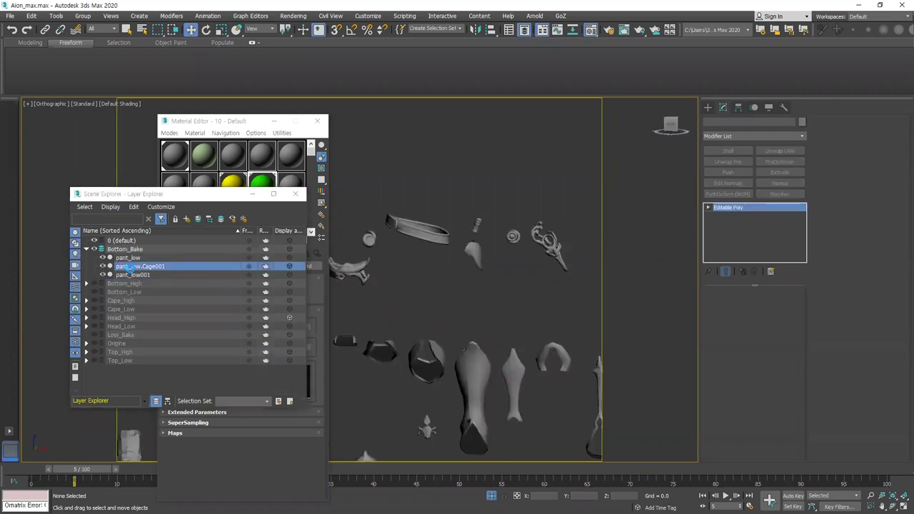
ctrl+click(146, 275)
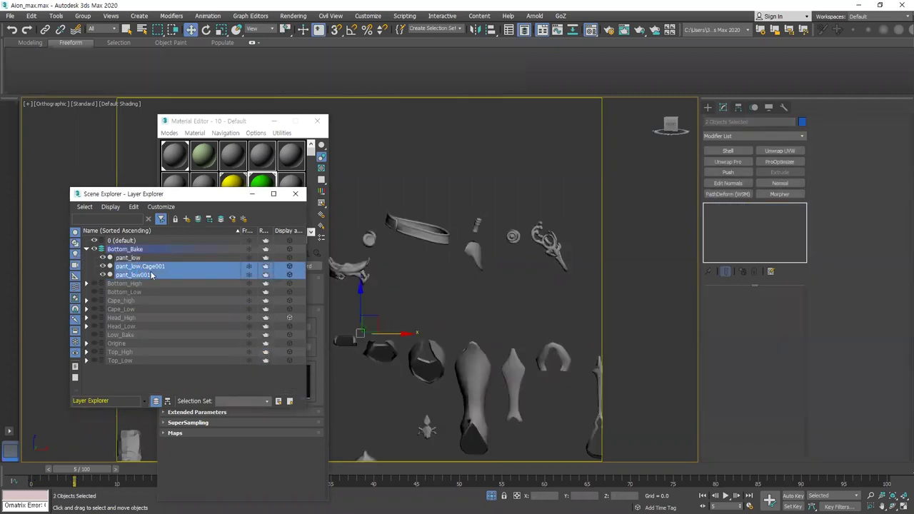
middle_drag(440, 268, 480, 201)
drag(192, 125, 379, 126)
click(361, 156)
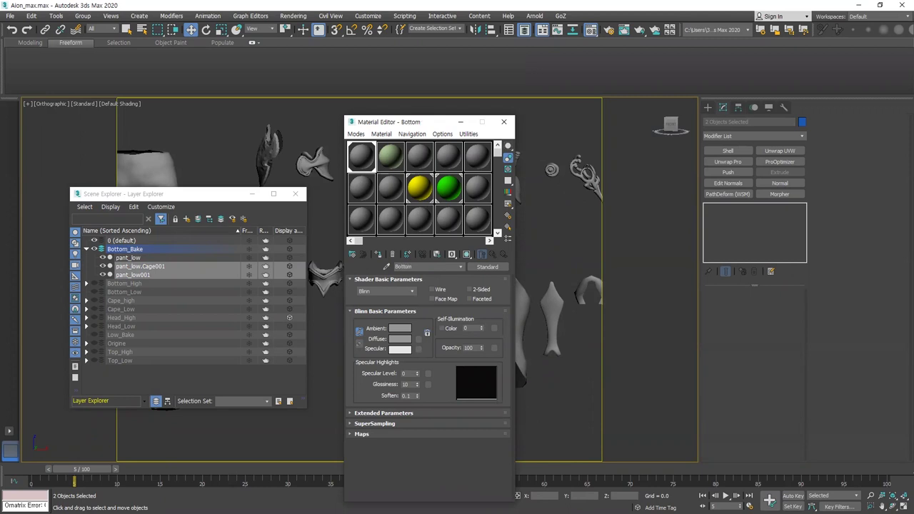
scroll(180, 148, down, 5)
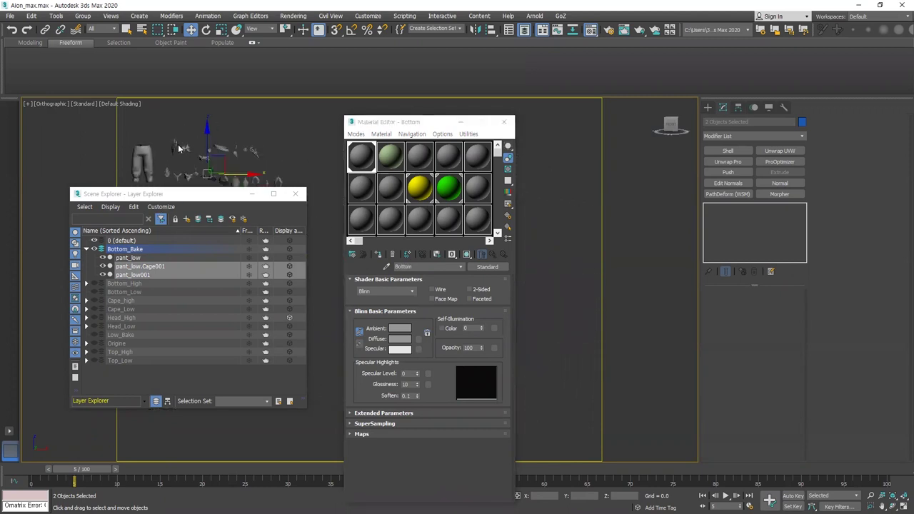
Step: Select only pant_low001 and export it as OBJ over the existing Bake.obj, keeping the export options
click(144, 274)
click(277, 173)
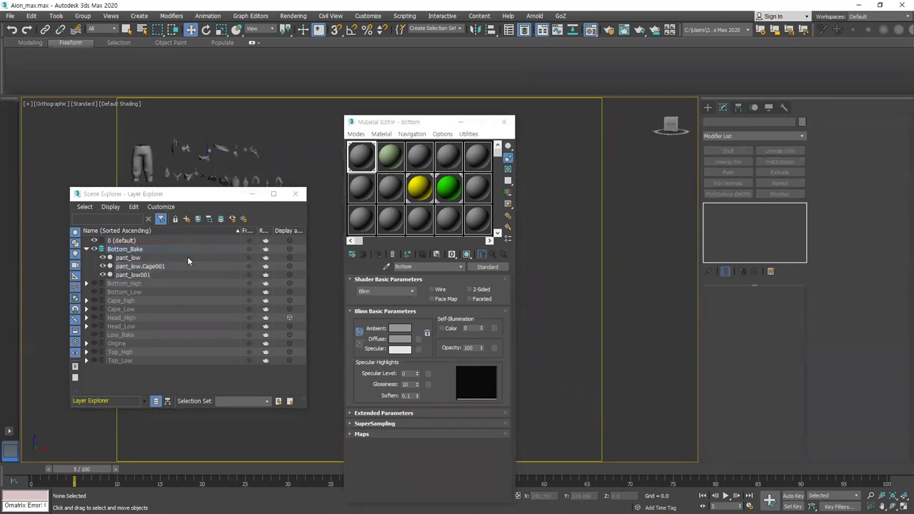
click(138, 274)
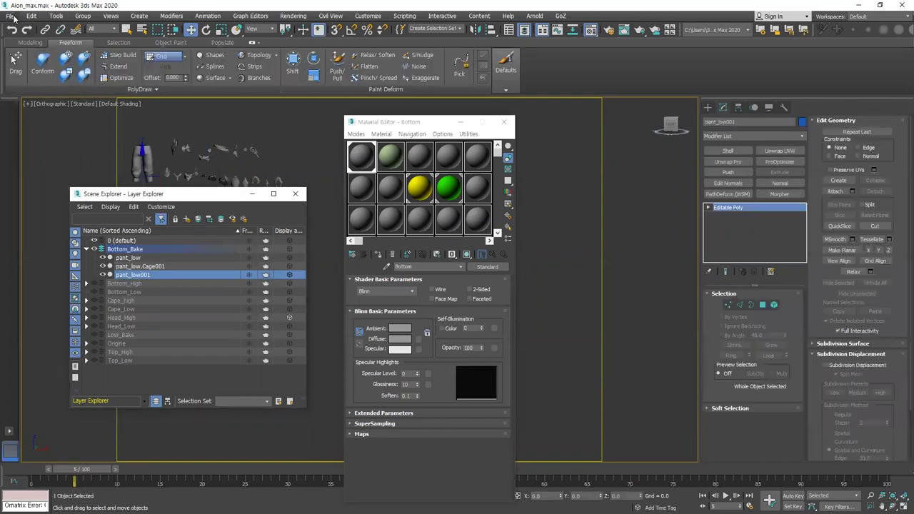
click(10, 16)
mouse_move(49, 155)
click(133, 169)
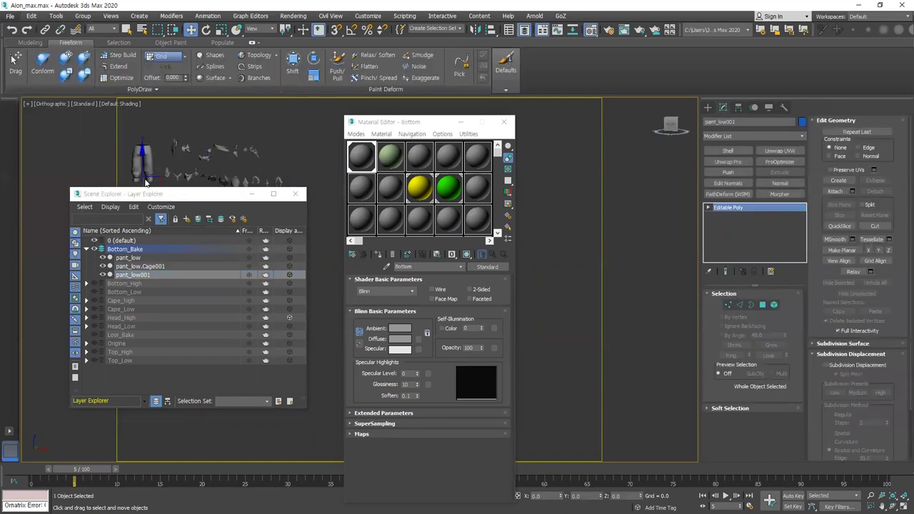
double_click(74, 63)
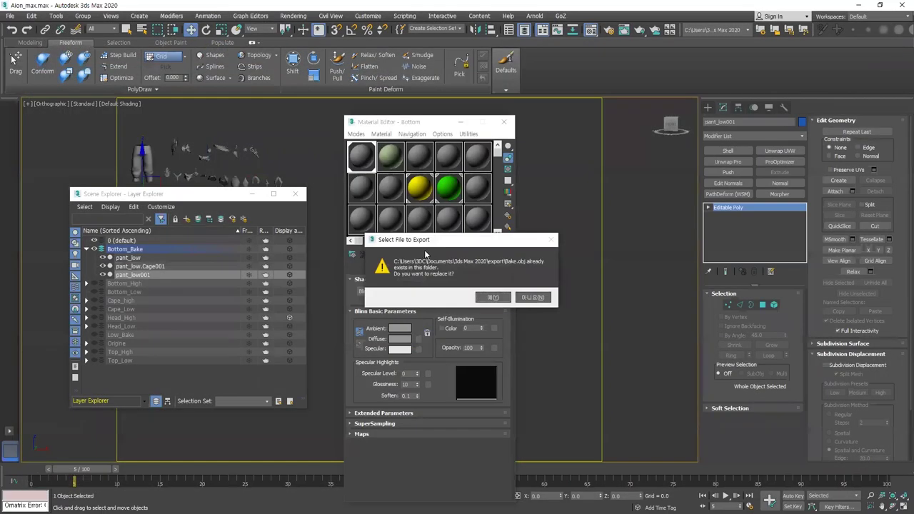
click(485, 299)
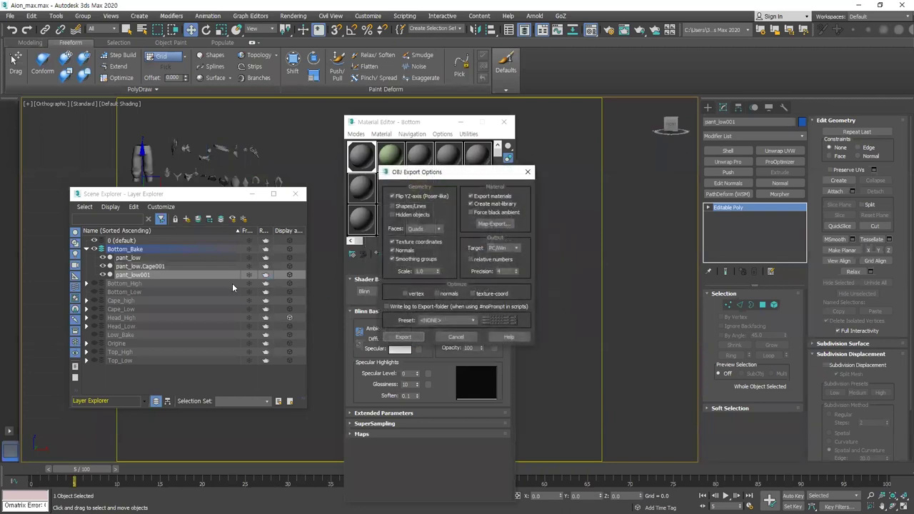
click(402, 336)
click(556, 339)
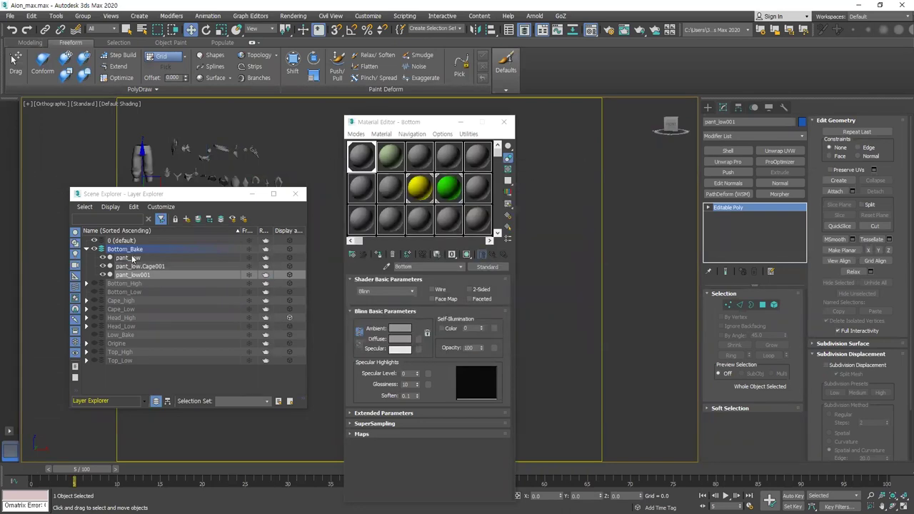
Step: Select pant_low.Cage001 and export it as OBJ over the existing Cage.obj, keeping the export options
click(140, 266)
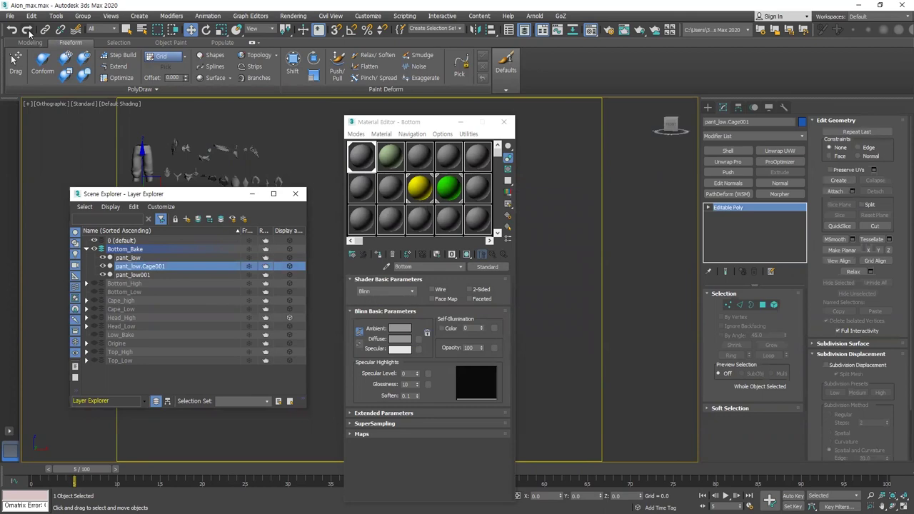
click(10, 16)
mouse_move(50, 157)
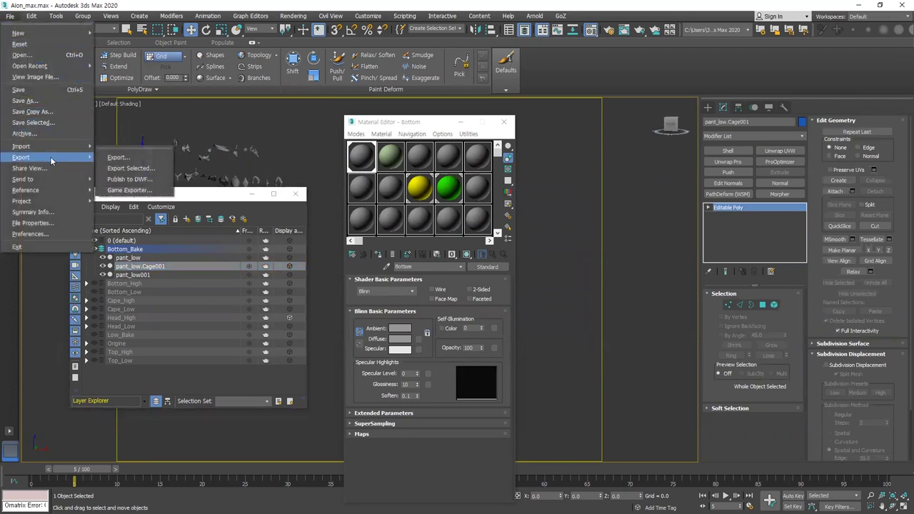
click(130, 168)
click(75, 73)
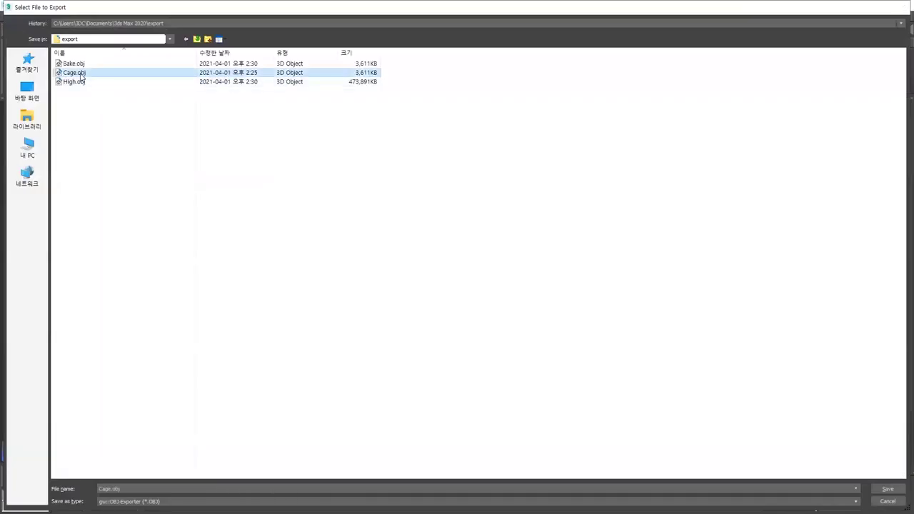
double_click(76, 73)
click(479, 297)
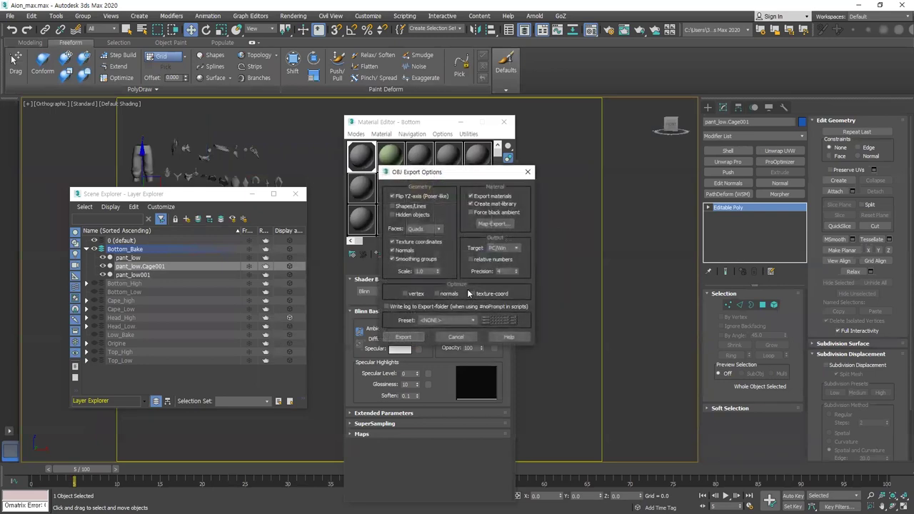
click(418, 337)
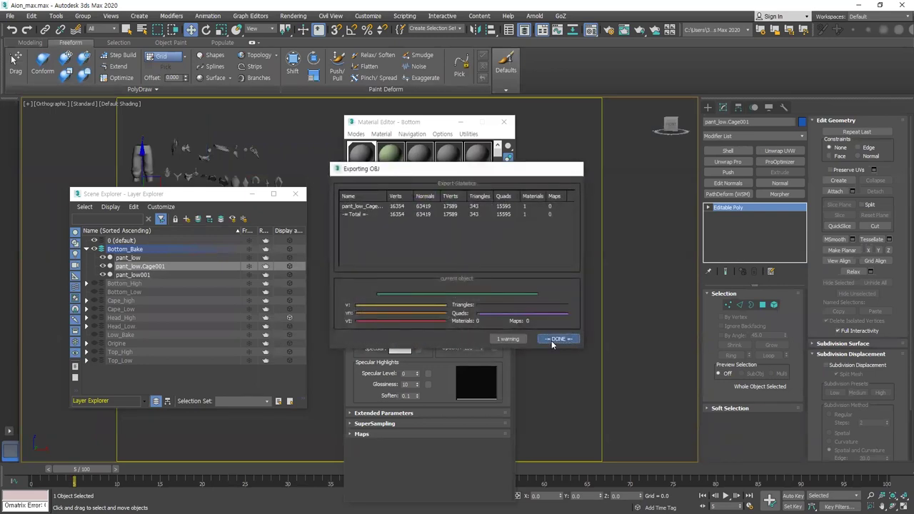
click(557, 337)
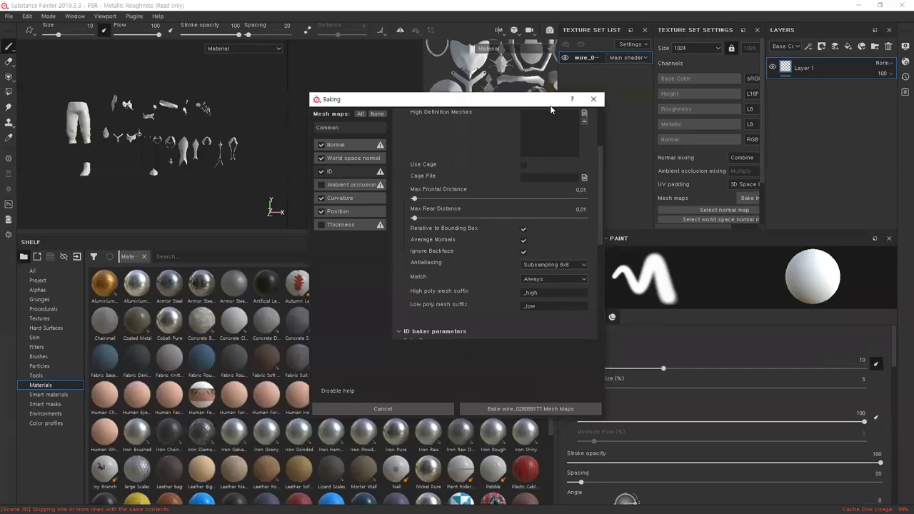
Step: In Substance Painter, close the baking settings and reload Bake.obj in the project configuration without preserving stroke positions on the mesh
click(593, 99)
click(47, 16)
mouse_move(27, 15)
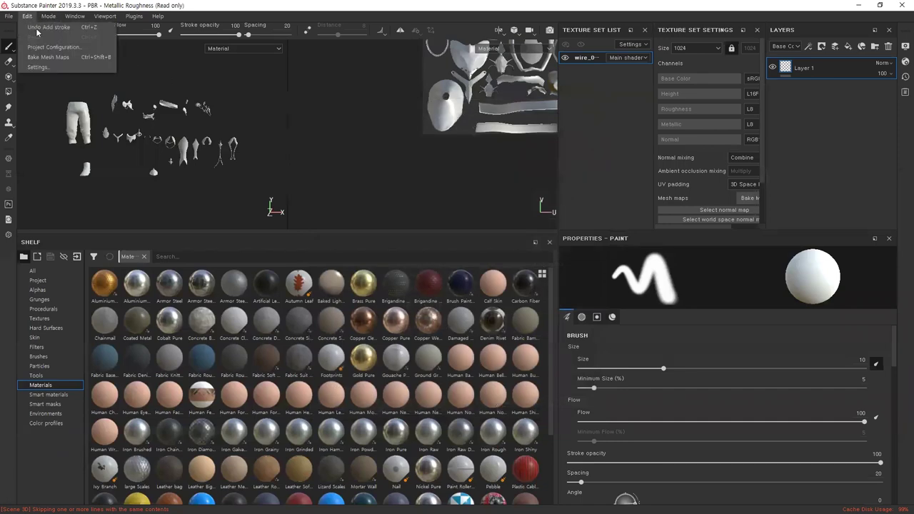
click(61, 48)
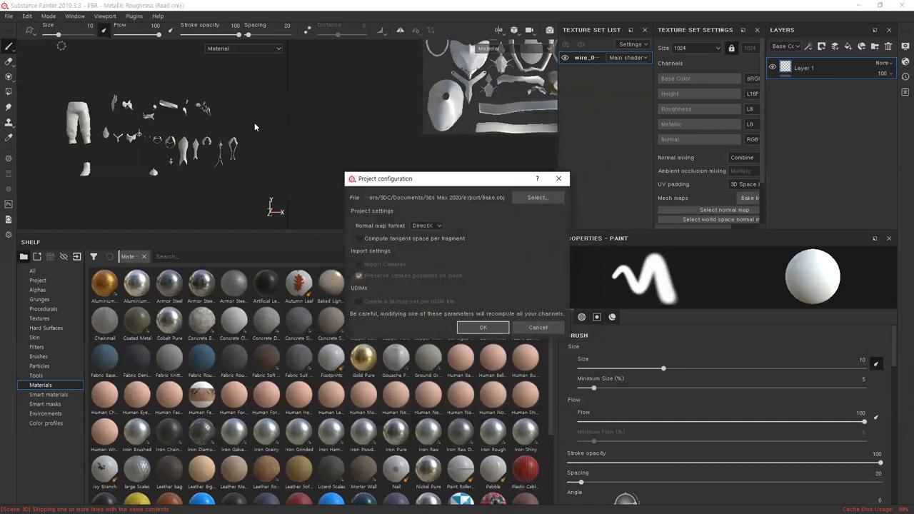
click(534, 201)
click(454, 219)
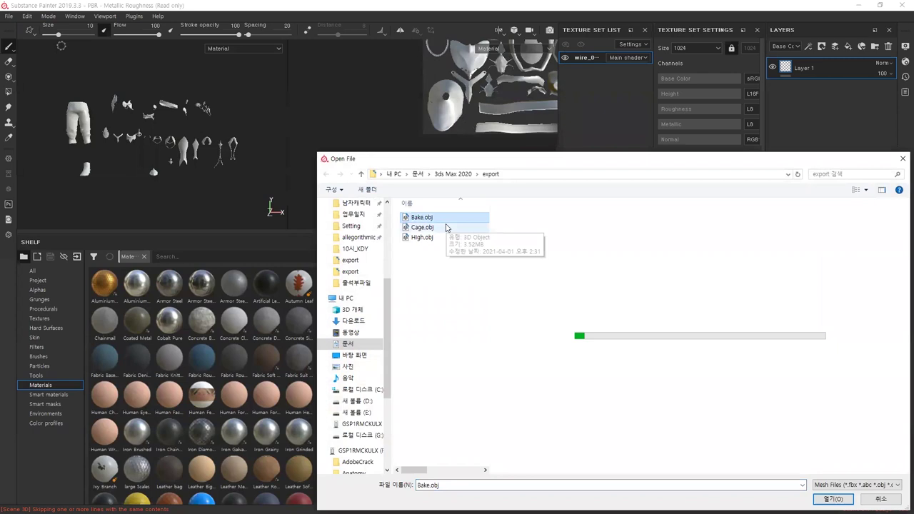
click(833, 499)
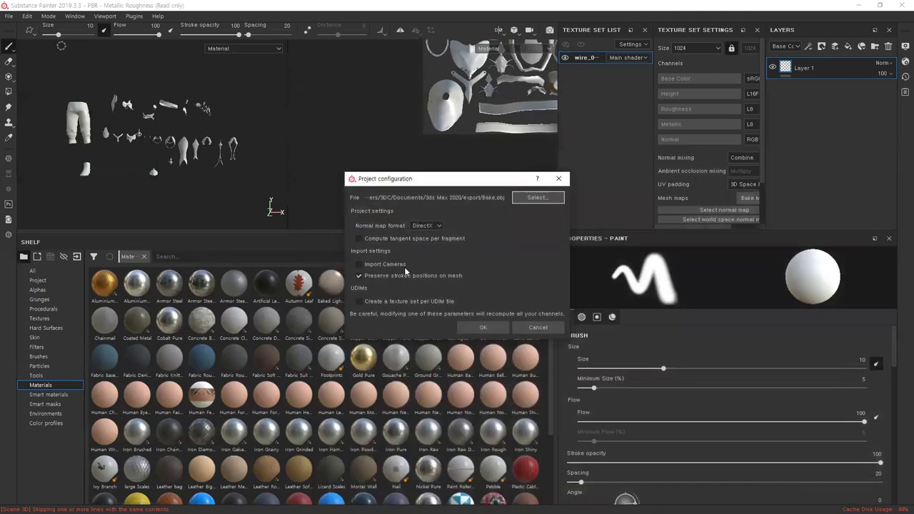
click(379, 278)
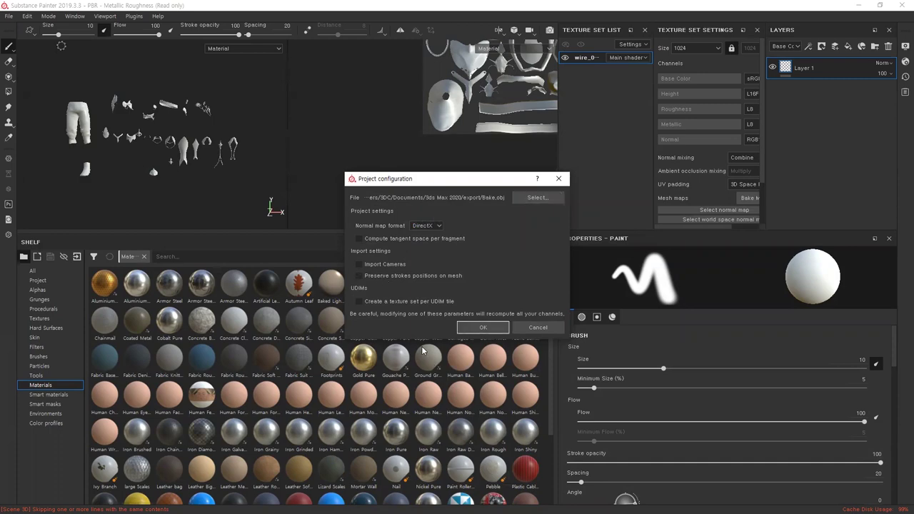
click(469, 328)
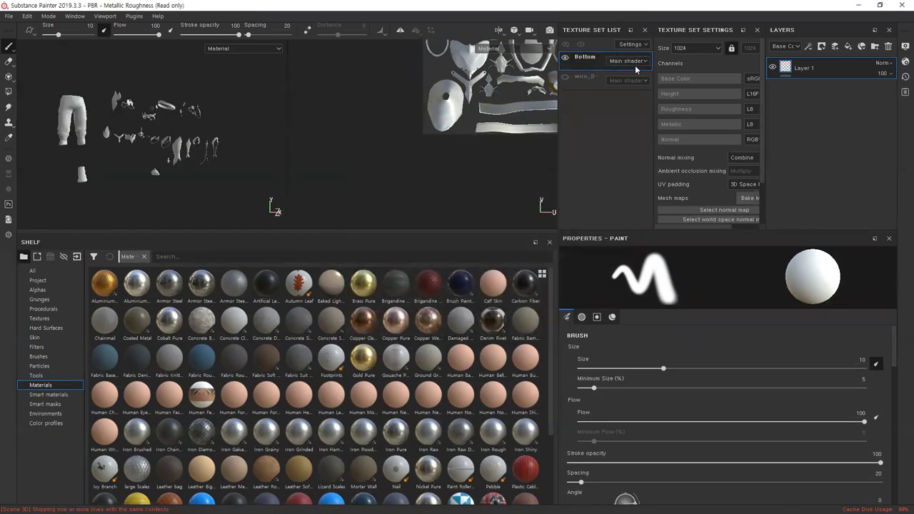
Step: Delete the disabled wire_028089177 texture set through the texture set reassignment and apply the change
click(639, 44)
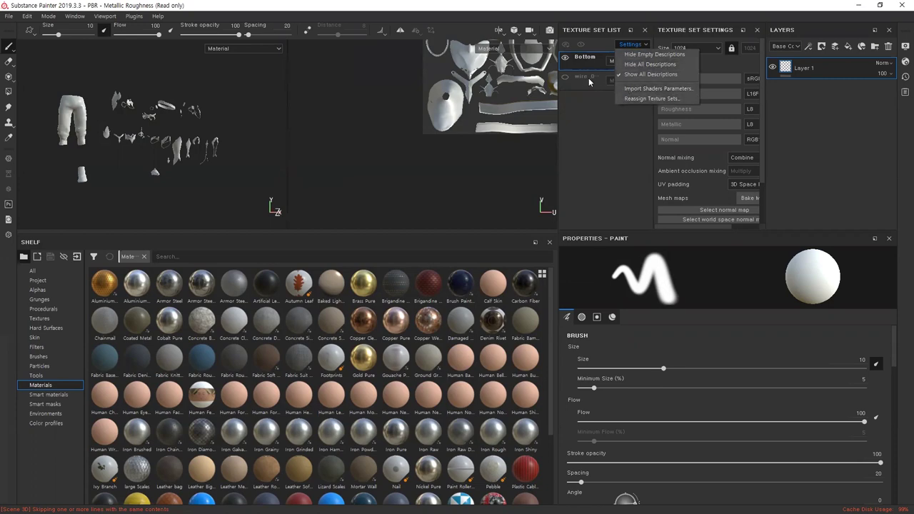
click(634, 99)
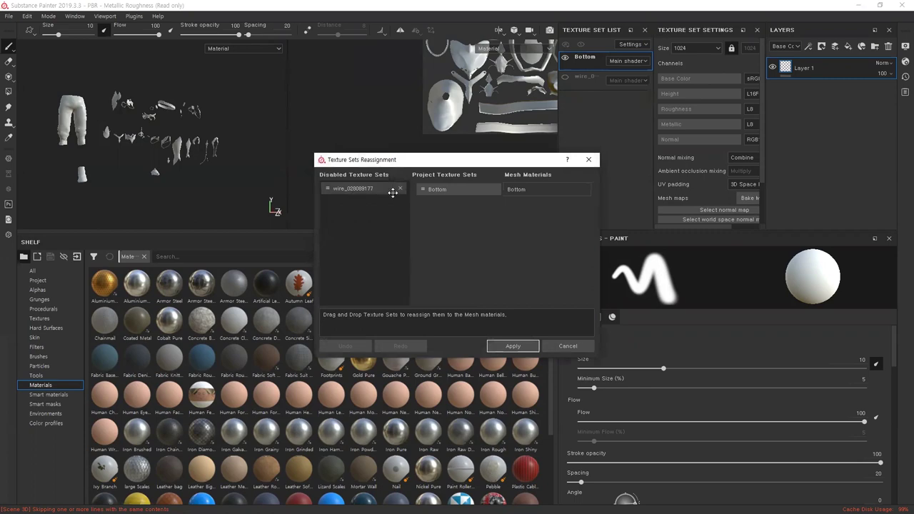
click(398, 191)
click(511, 345)
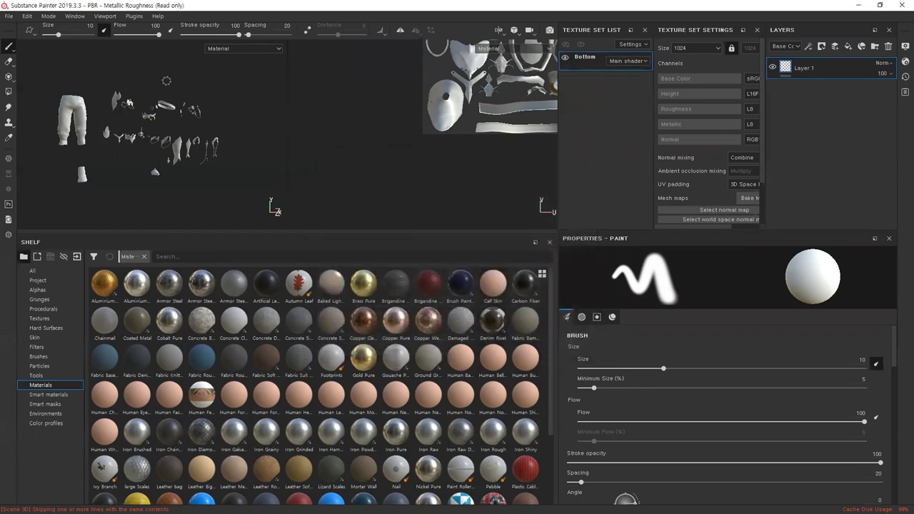
Step: Switch to 3ds Max, hide pant_low and pant_low001, and assign the Bottom material to pant_low.Cage001
key(alt+Tab)
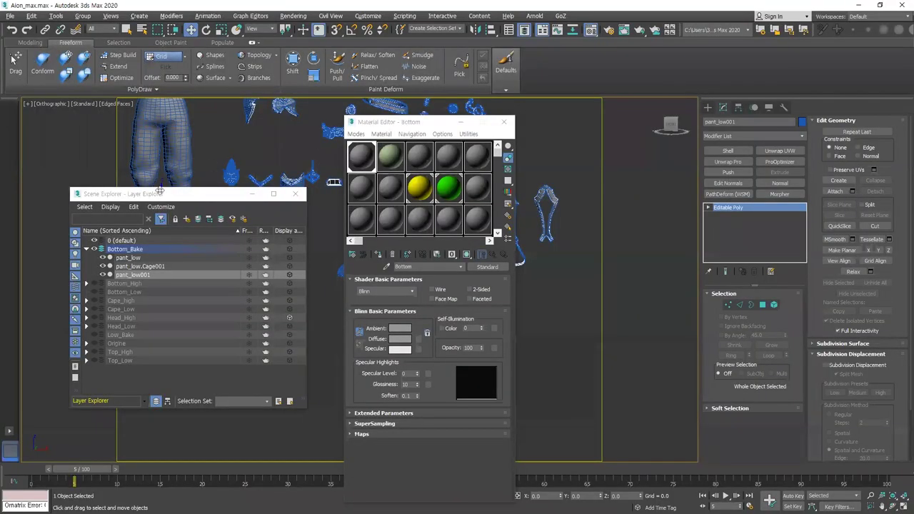
click(104, 258)
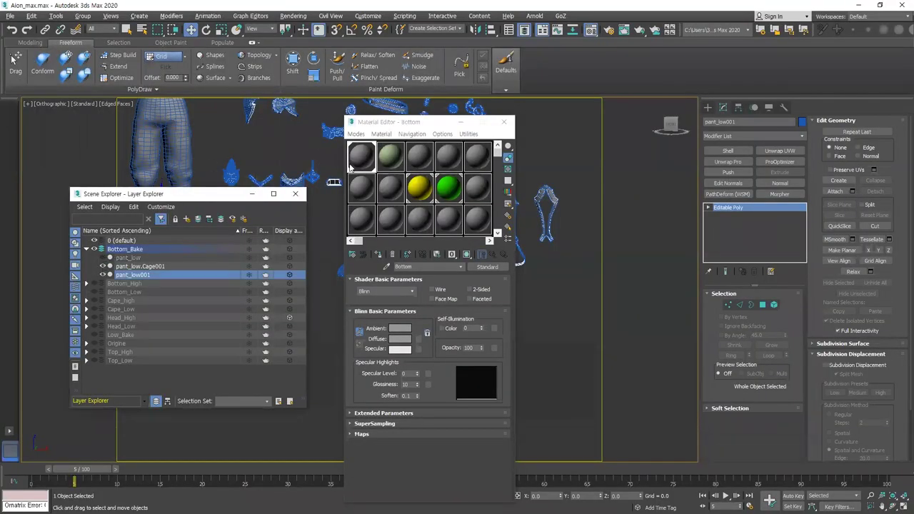
click(103, 275)
click(140, 266)
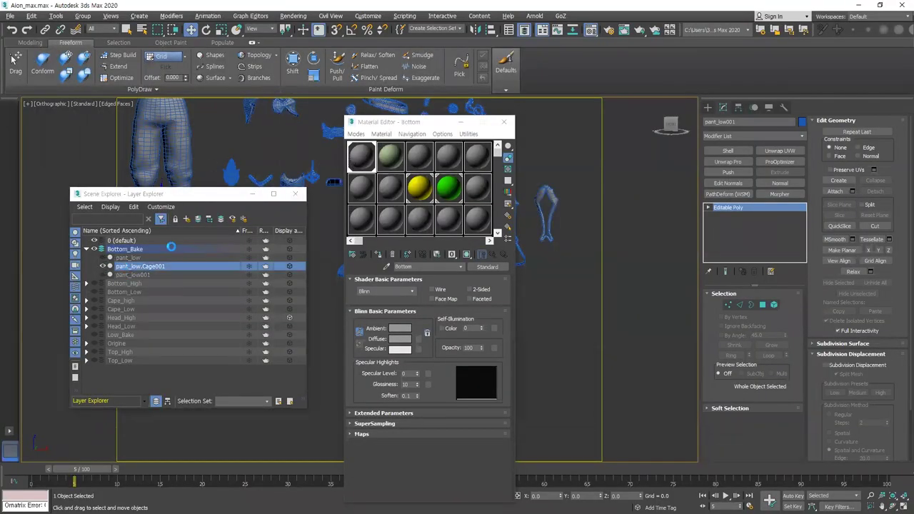
click(374, 257)
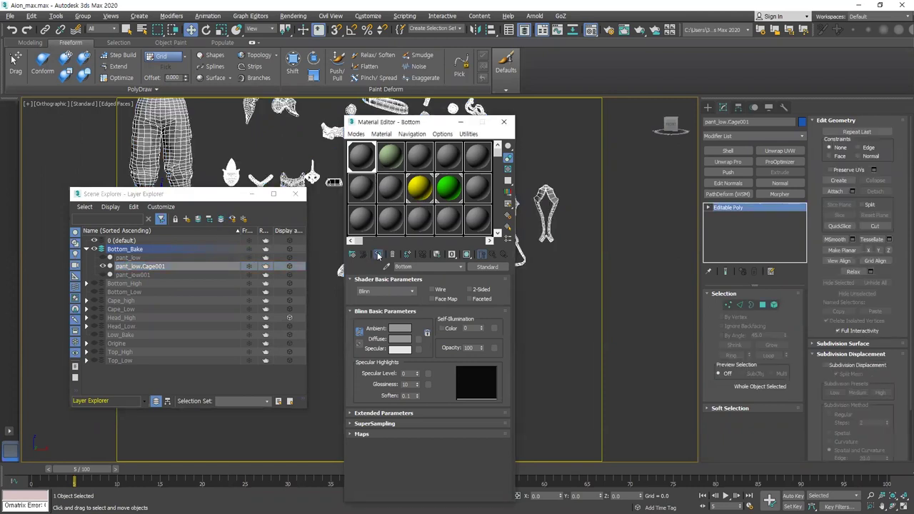
Step: Export the selected cage with its Bottom material as OBJ, replacing Cage.obj and keeping the export options
click(11, 17)
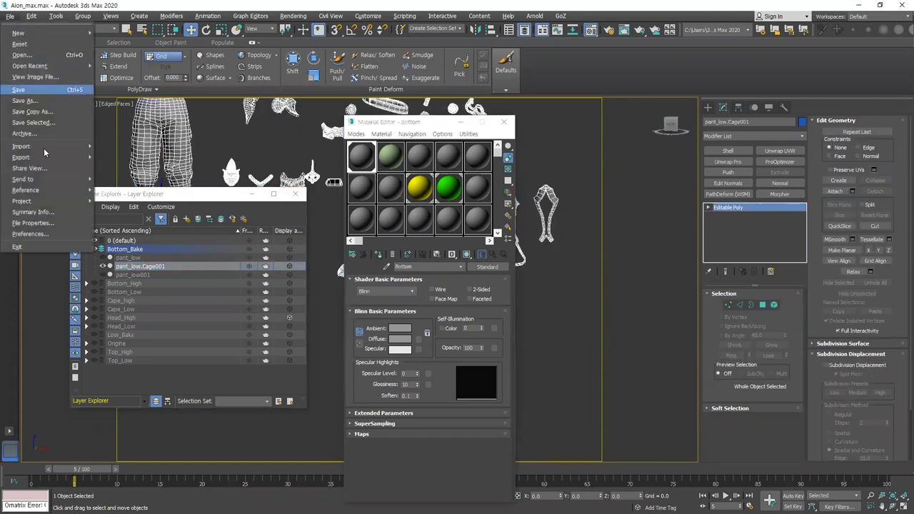
mouse_move(71, 159)
click(120, 170)
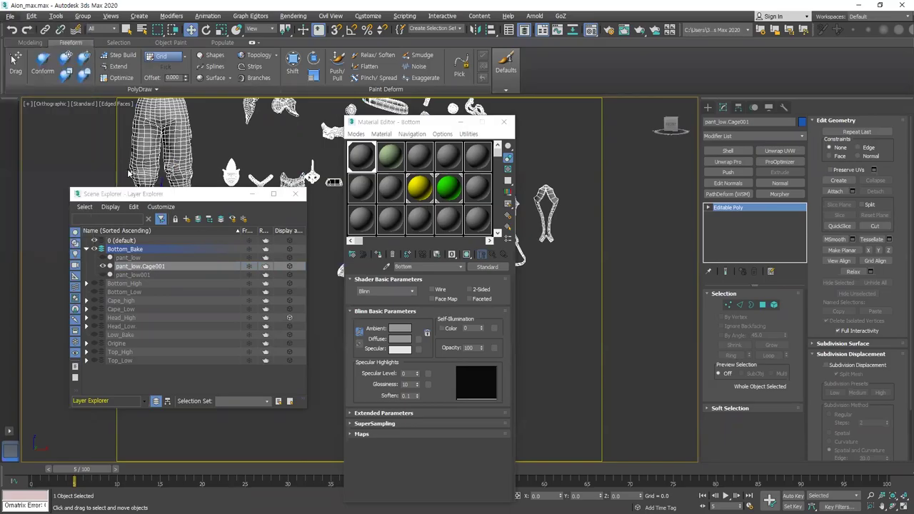
double_click(71, 75)
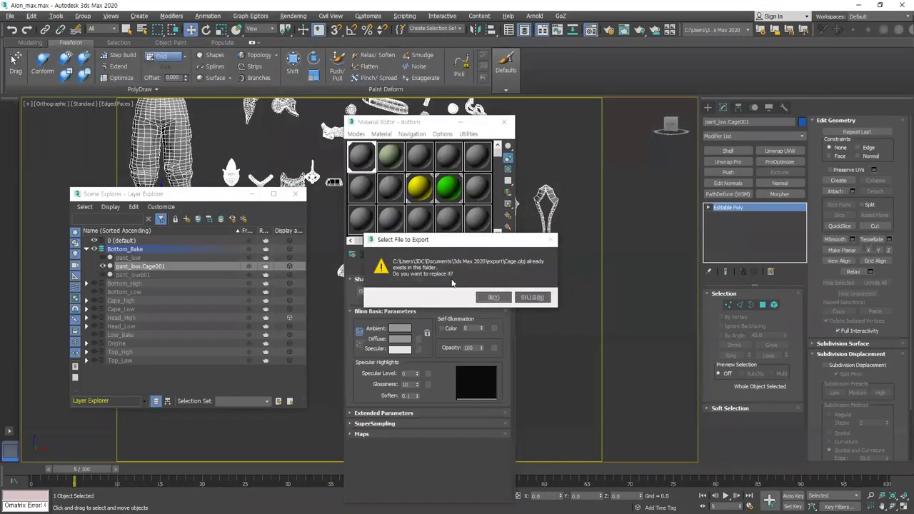
click(489, 298)
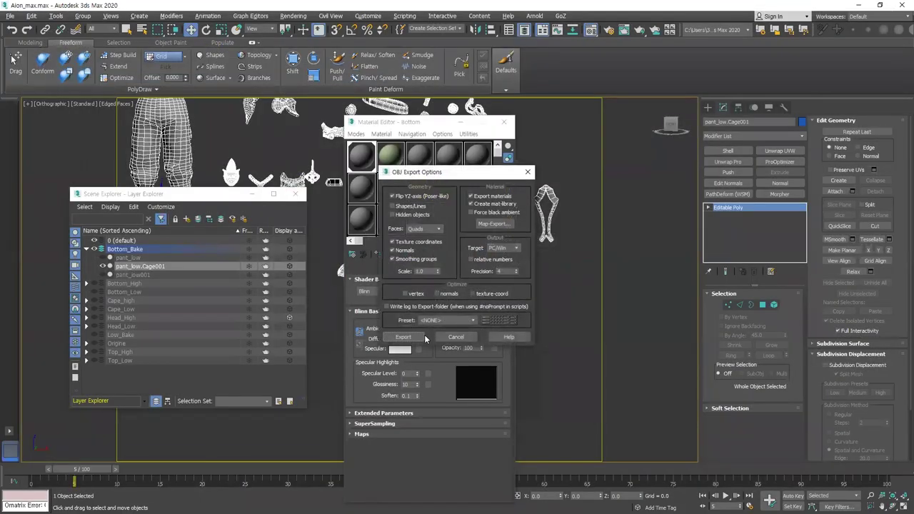
click(415, 340)
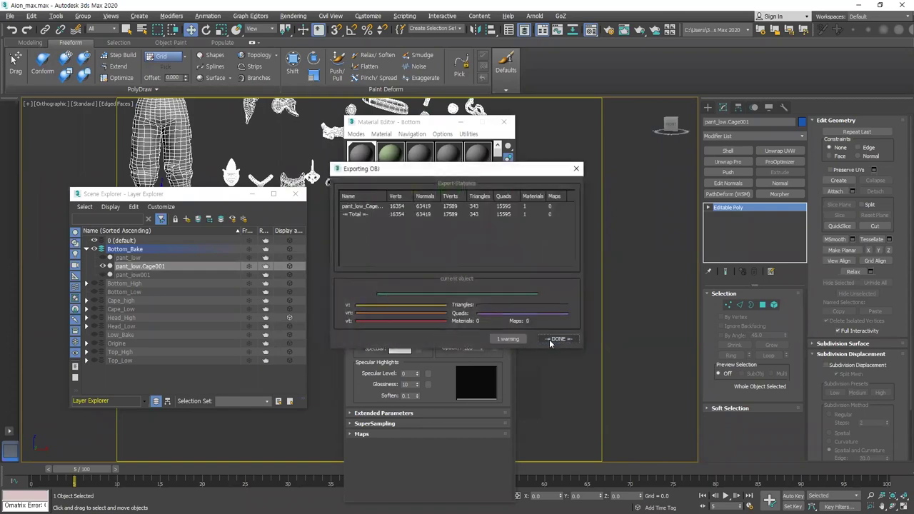
click(557, 340)
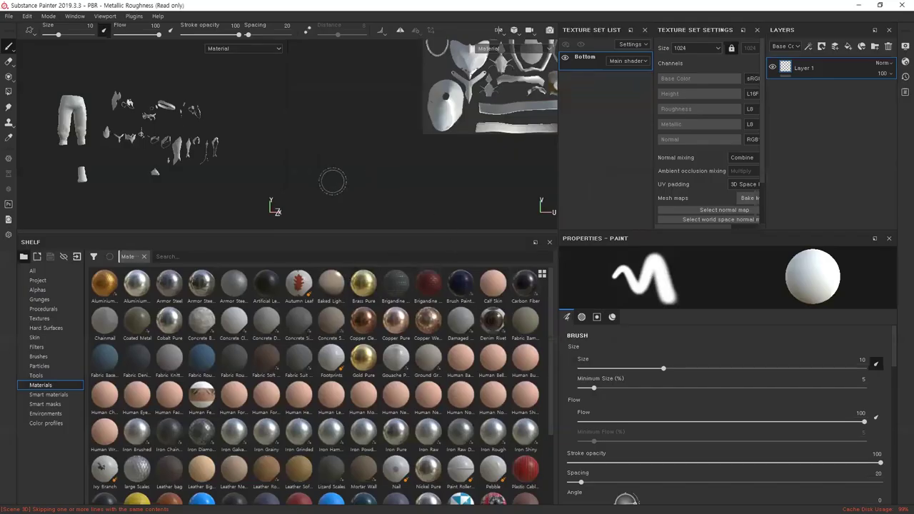
Step: In Substance Painter, open the mesh map baking settings and set Dilation Width to 18 with a 1024 output size
key(ctrl+shift+b)
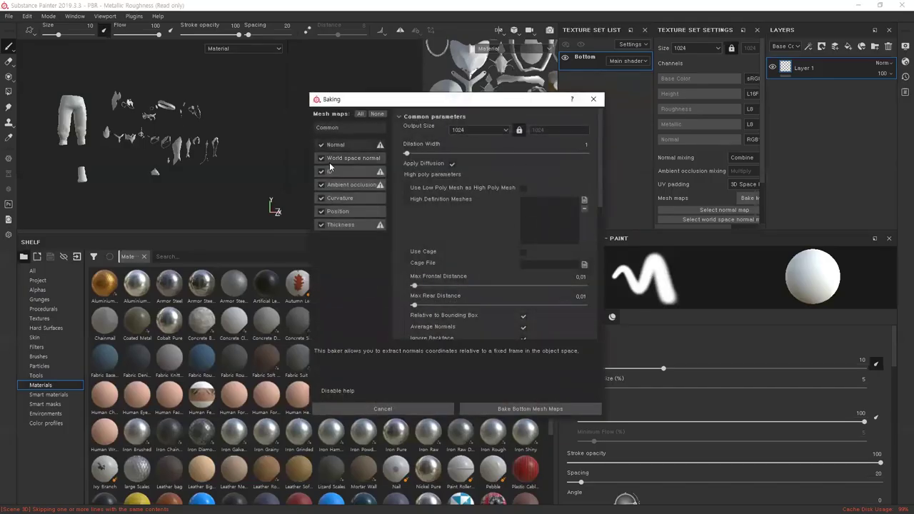
click(431, 154)
click(490, 131)
click(562, 174)
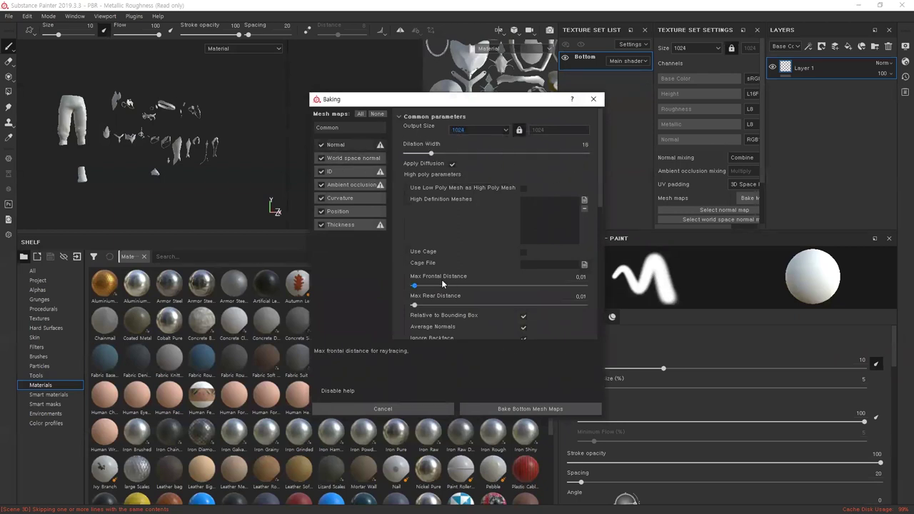
Step: Enable Use Cage, load High.obj as the high definition mesh and choose Cage.obj as the cage file
click(523, 252)
click(584, 200)
click(420, 193)
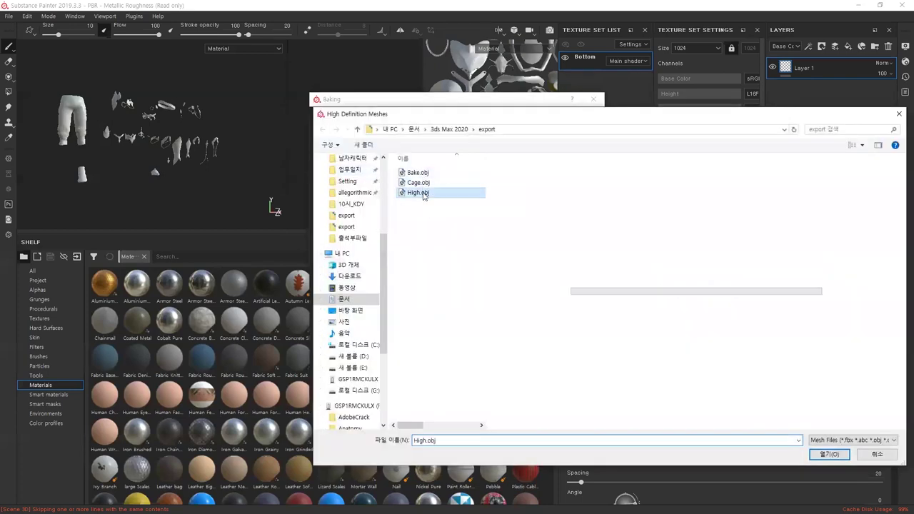
click(828, 454)
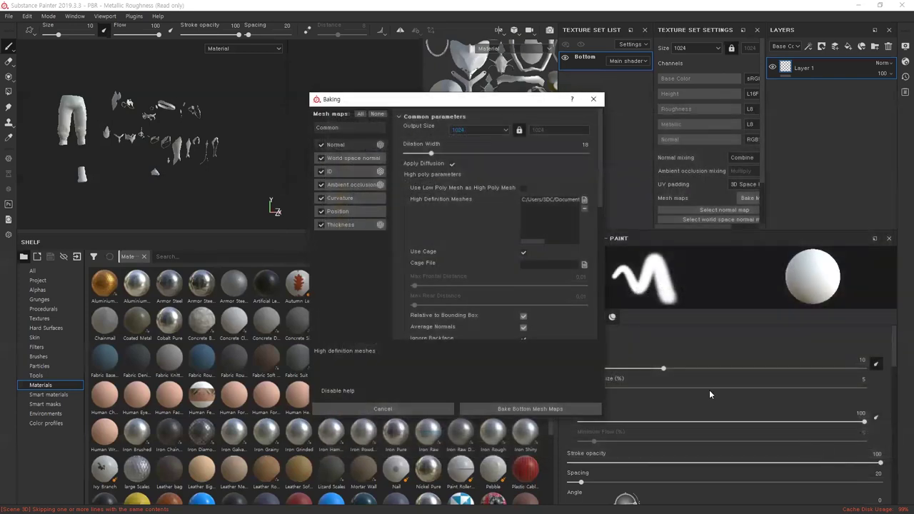
click(584, 266)
click(418, 183)
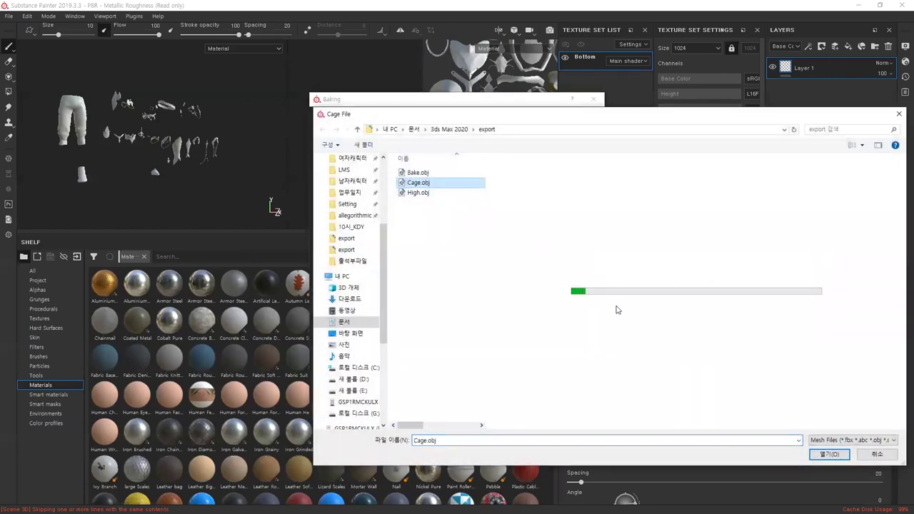
click(830, 454)
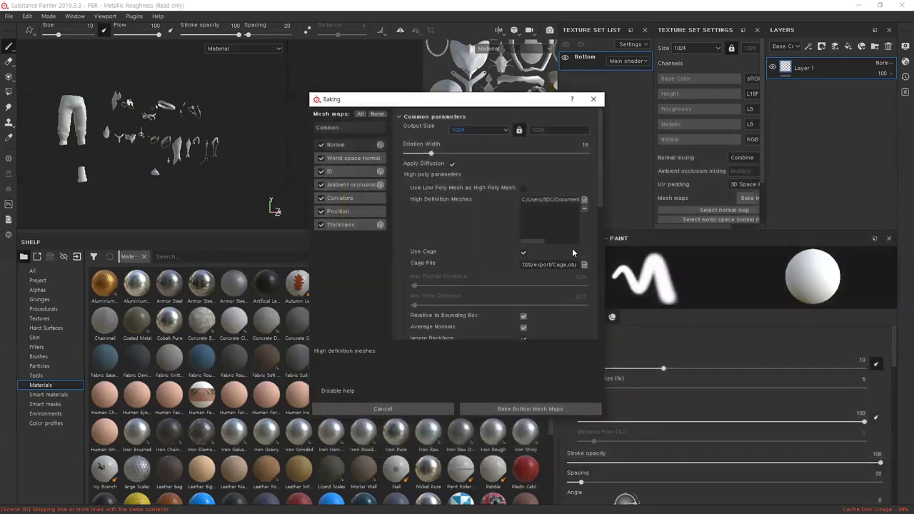
Step: Keep Match at Always and set Antialiasing to Subsampling 8x8 in the common baking parameters
scroll(491, 306, down, 3)
click(555, 250)
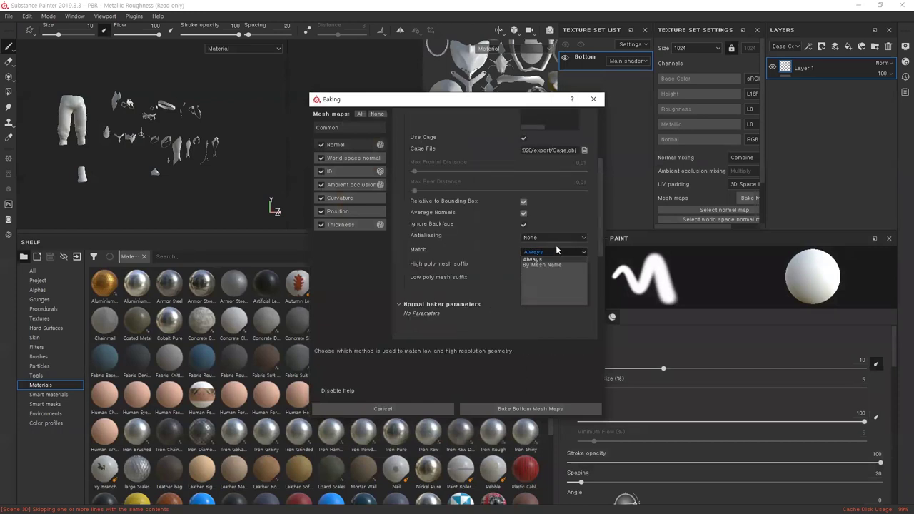
click(554, 260)
click(561, 239)
click(543, 266)
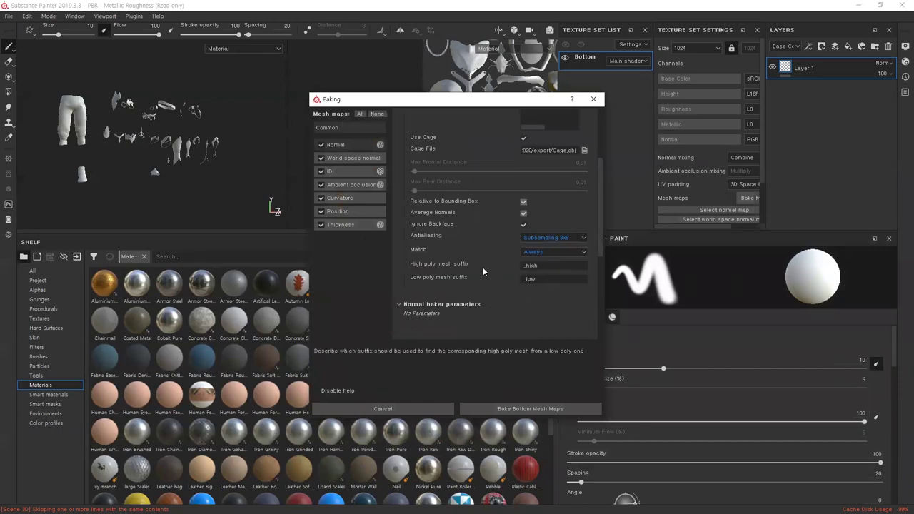
Step: Exclude Ambient occlusion and Thickness from the mesh maps and bake the remaining maps for the Bottom texture set
click(320, 184)
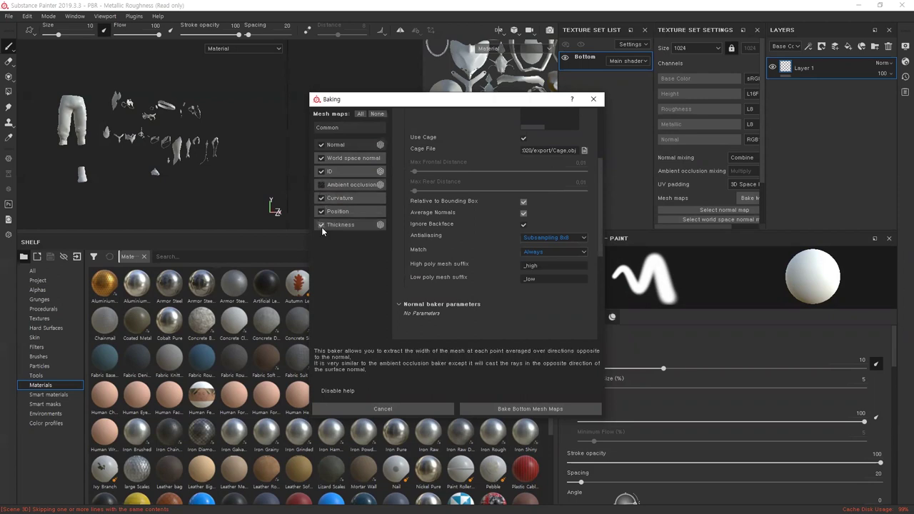
click(526, 409)
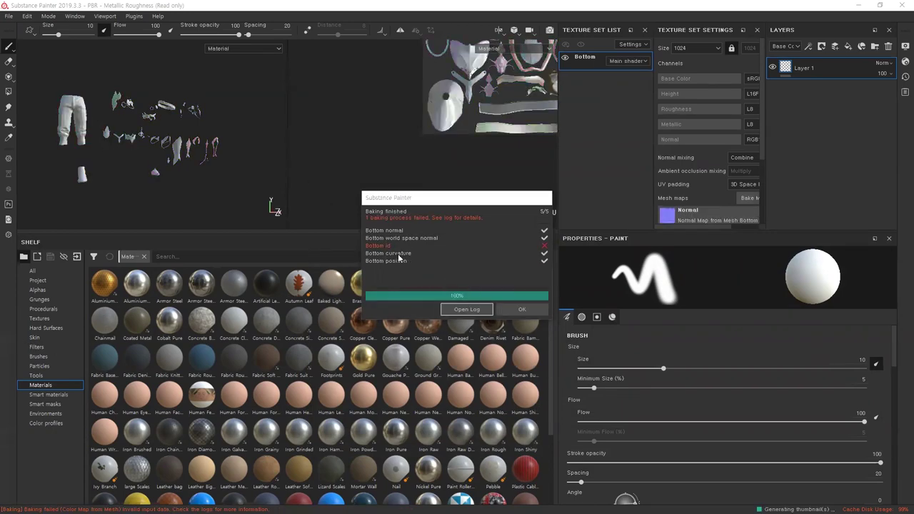
Step: Dismiss the bake report and reopen the mesh map baking settings with only ID selected for baking
click(523, 309)
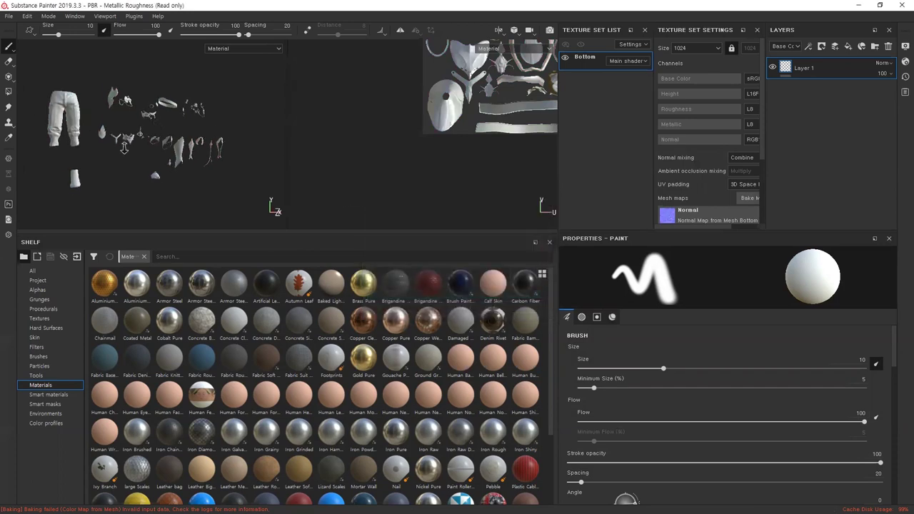
key(c)
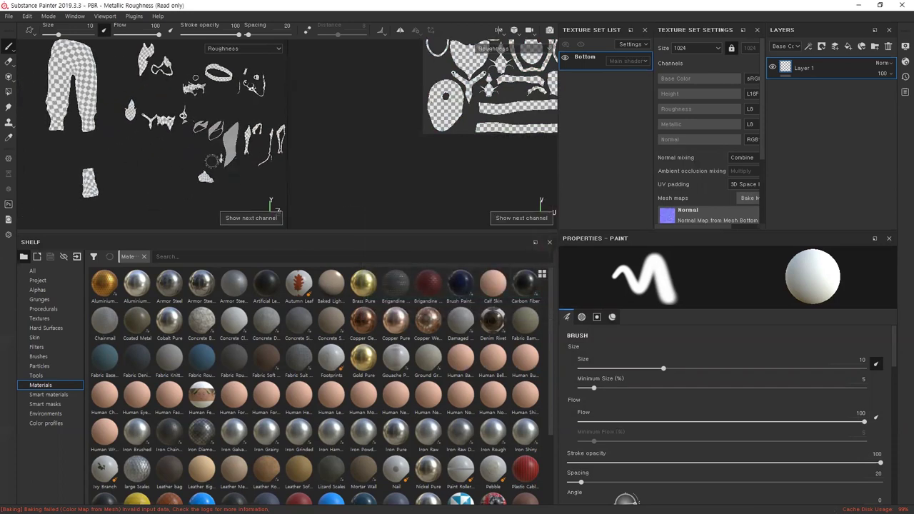
key(ctrl+shift+b)
click(320, 147)
click(321, 198)
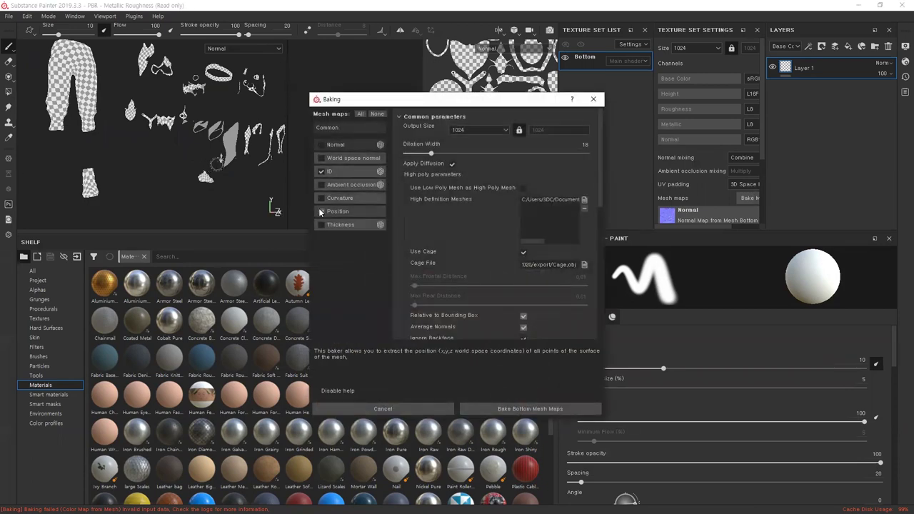
click(320, 211)
Step: Set the ID baker's Color Source to Material Color and bake the ID map for the Bottom texture set
click(346, 172)
click(470, 126)
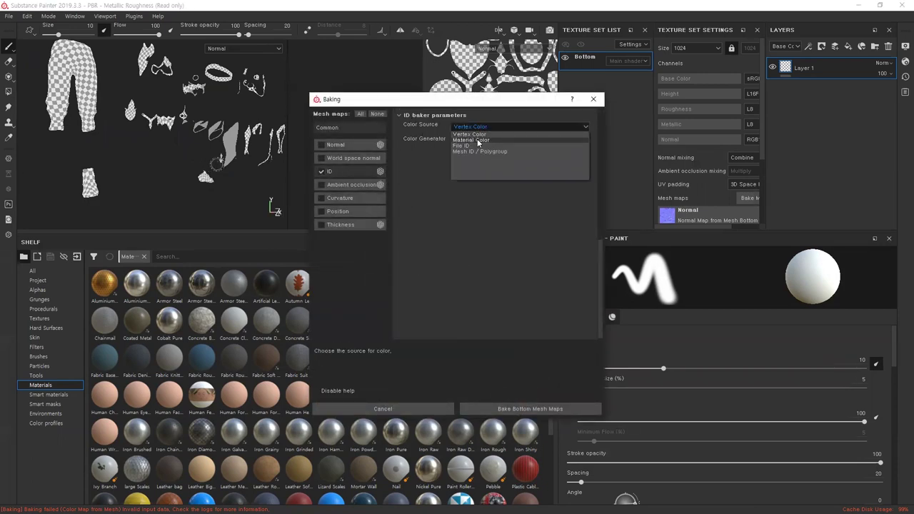
click(477, 139)
click(525, 409)
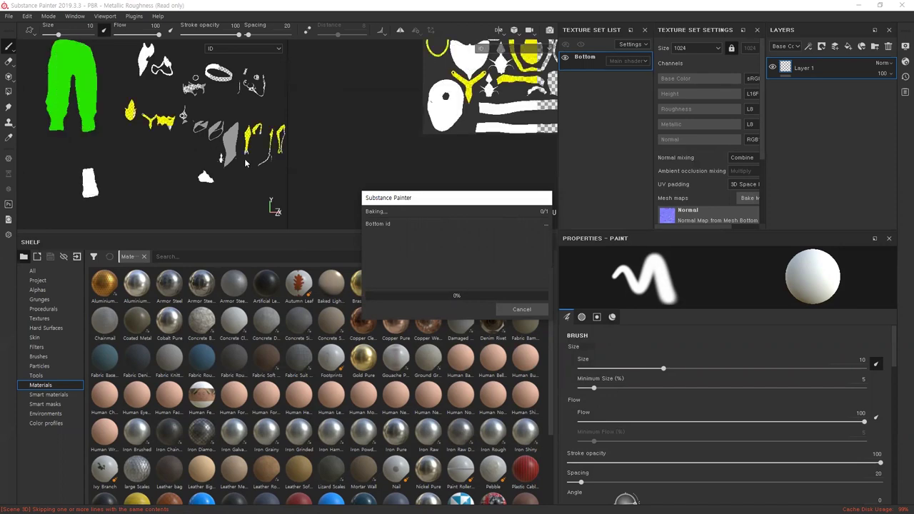
click(522, 309)
Step: Inspect the baked ID map on the model and in the UV layout, and return both views to Material
click(243, 48)
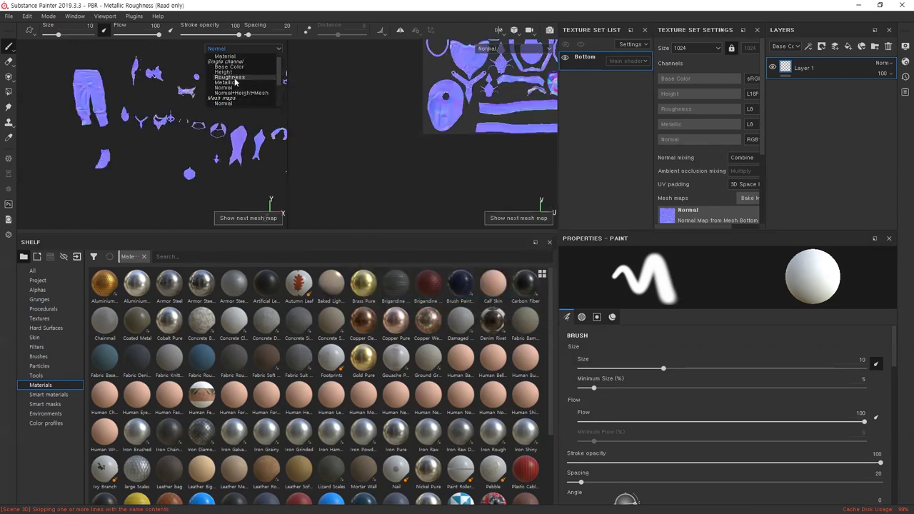
click(230, 83)
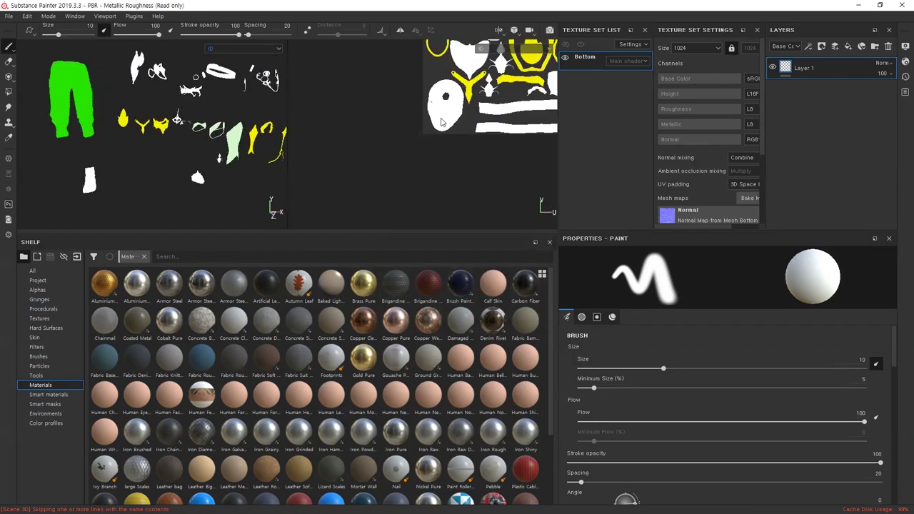
scroll(406, 146, up, 3)
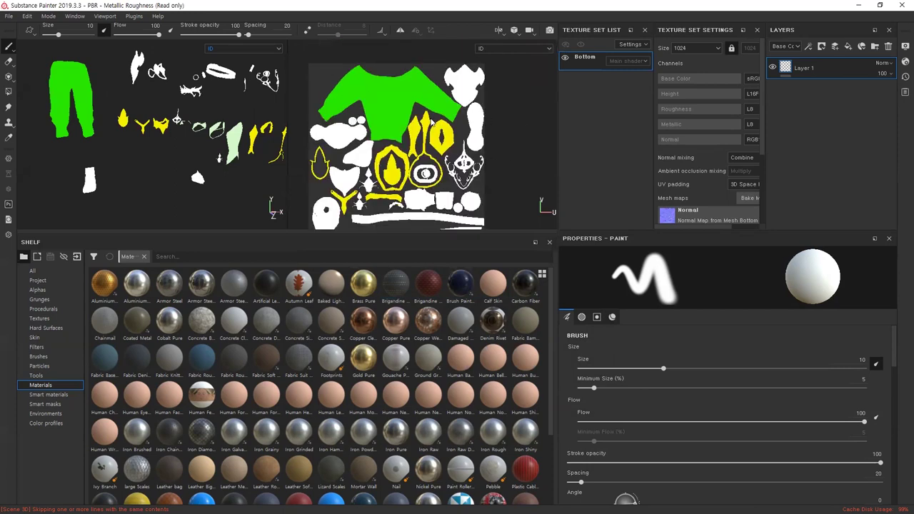
mouse_move(165, 138)
alt+mouse_down()
mouse_move(191, 138)
mouse_move(157, 127)
alt+mouse_up()
key(m)
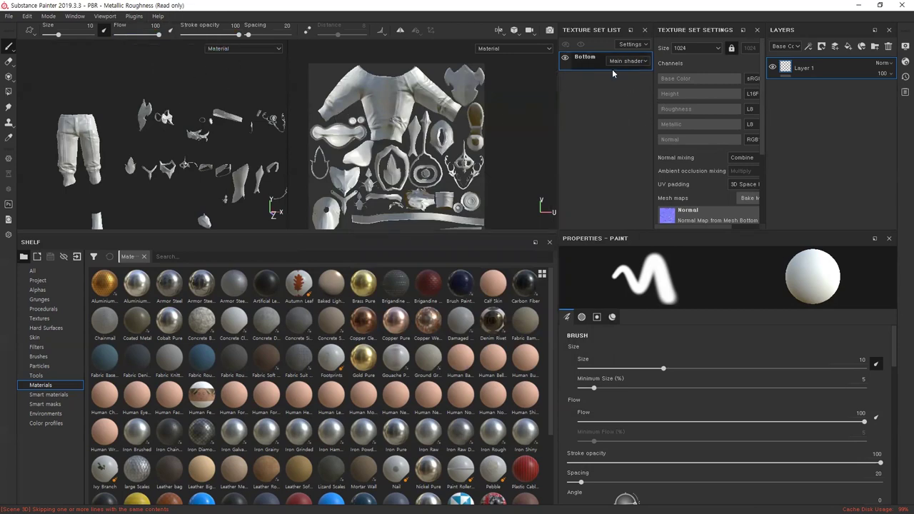
Step: Open the texture export settings and set the export config to Mesh Maps
click(8, 16)
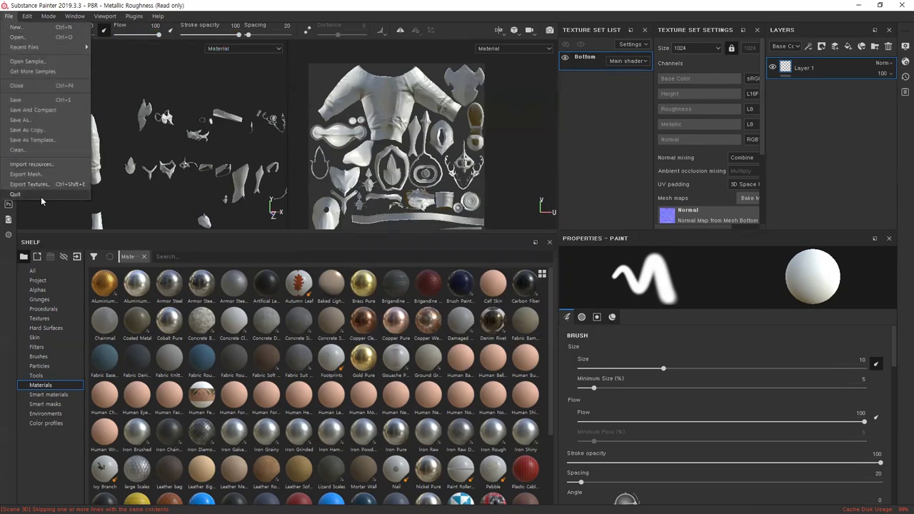
click(40, 196)
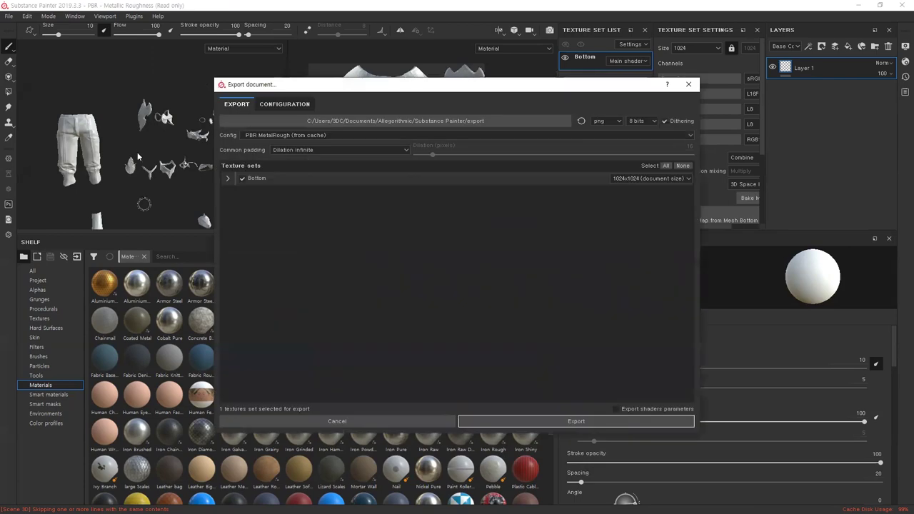
click(297, 136)
scroll(284, 174, up, 10)
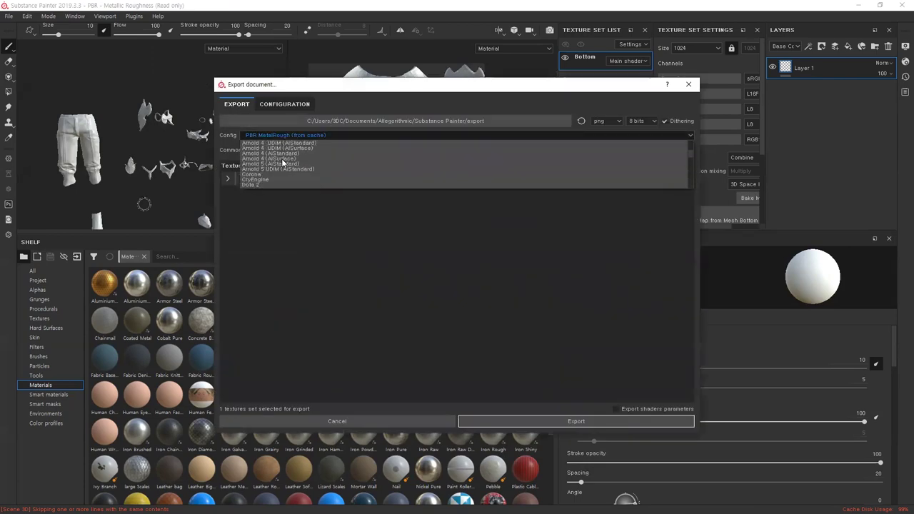
scroll(282, 160, down, 5)
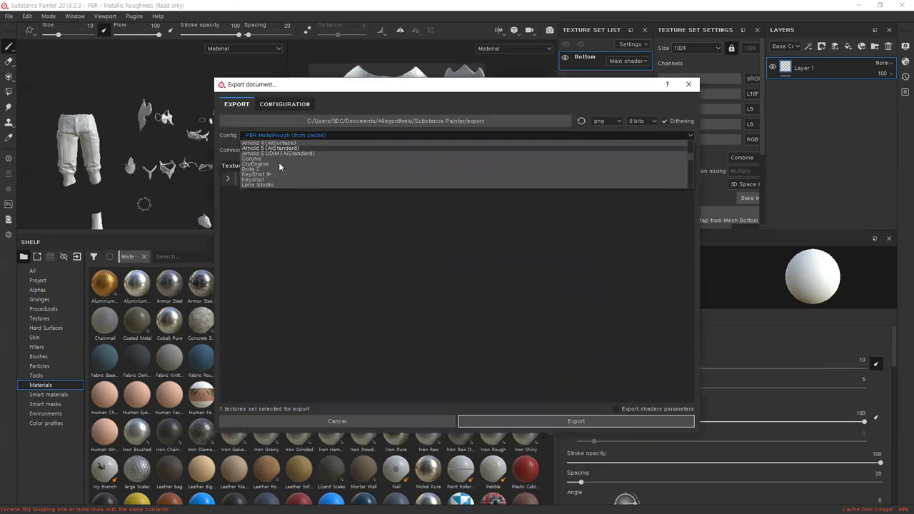
click(270, 180)
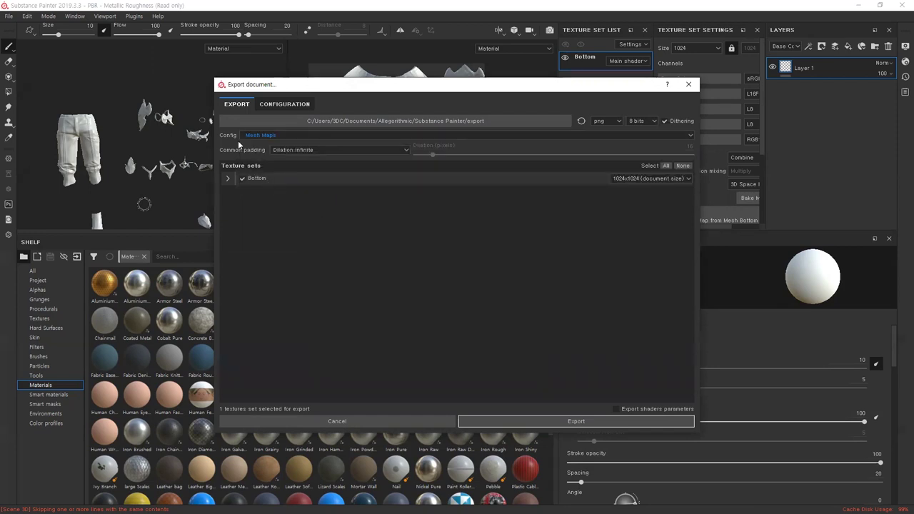
Step: Review the output maps and file naming of the Mesh Maps export preset
click(283, 104)
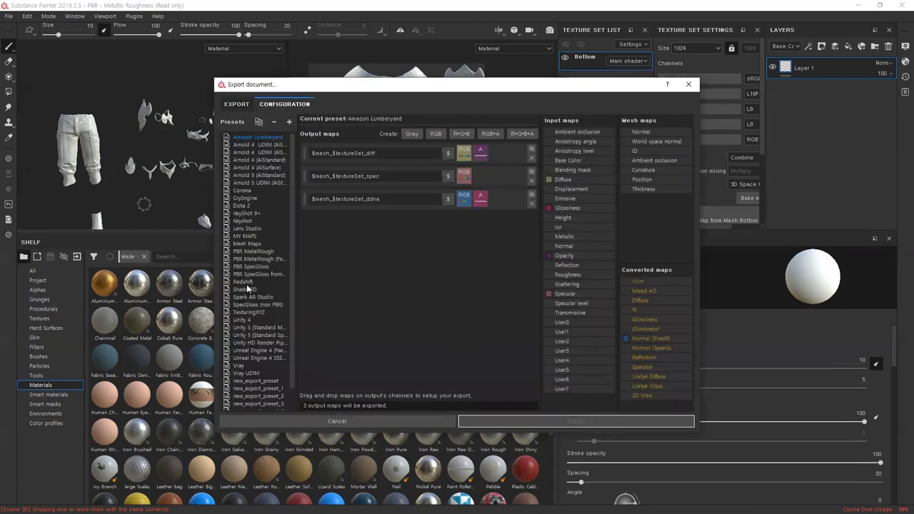
scroll(242, 319, down, 1)
scroll(252, 289, up, 1)
click(247, 243)
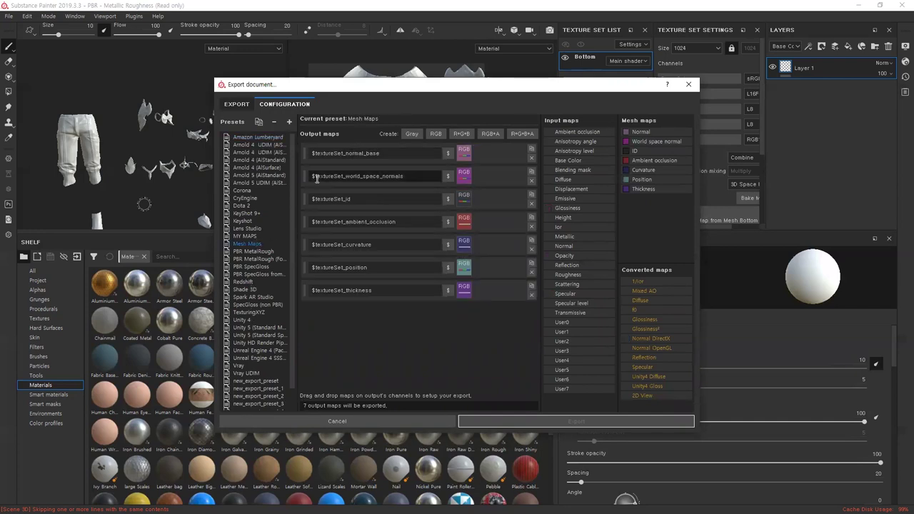
drag(326, 176, 345, 177)
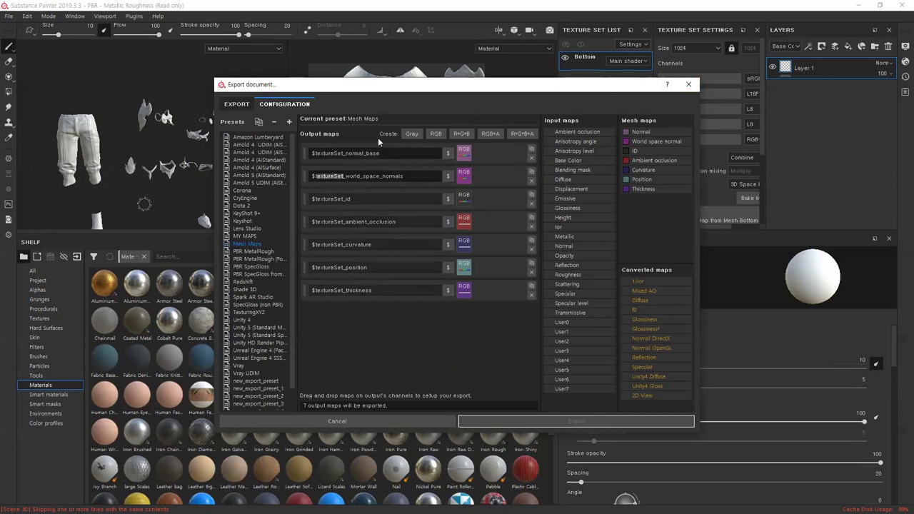
click(238, 105)
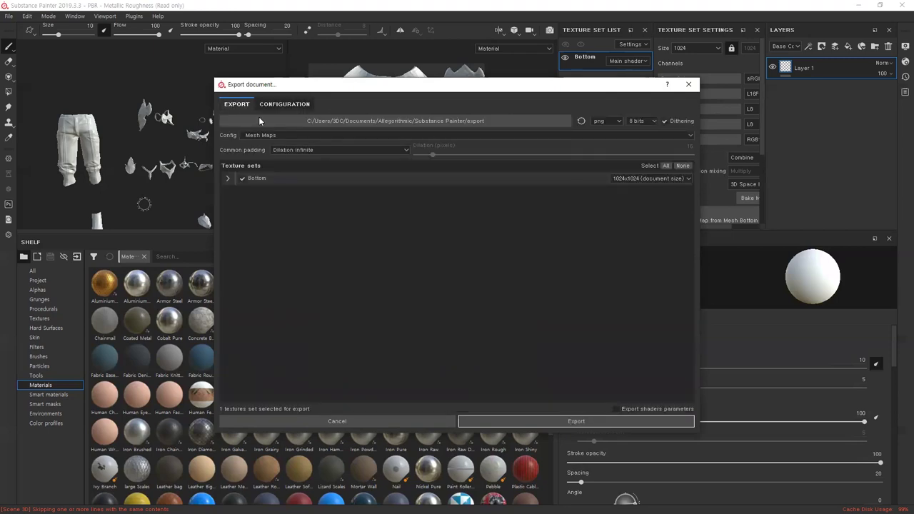
Step: Choose the Substance Painter export folder as the destination and export the Bottom texture set's mesh maps
click(316, 120)
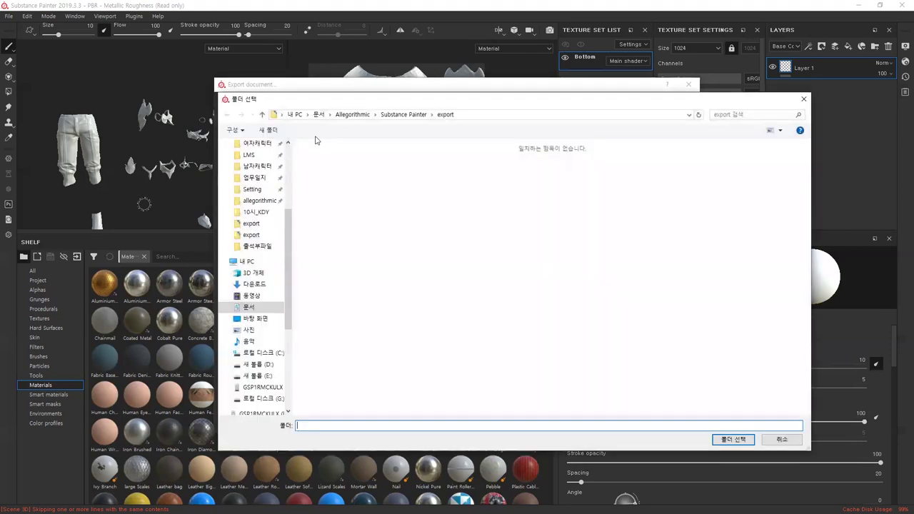
click(734, 439)
click(609, 423)
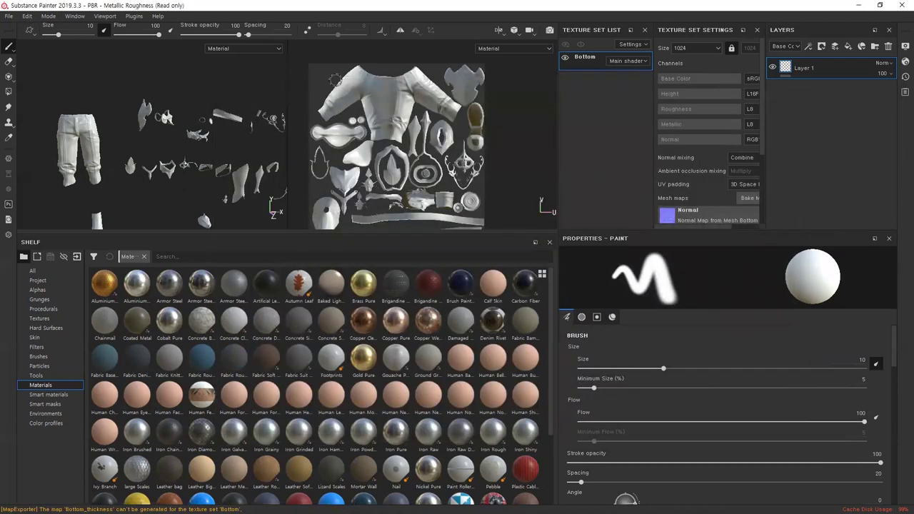
Step: Switch to 3ds Max, hide the Bottom_Bake layer and show the Origine layer
click(7, 16)
mouse_move(26, 16)
click(50, 46)
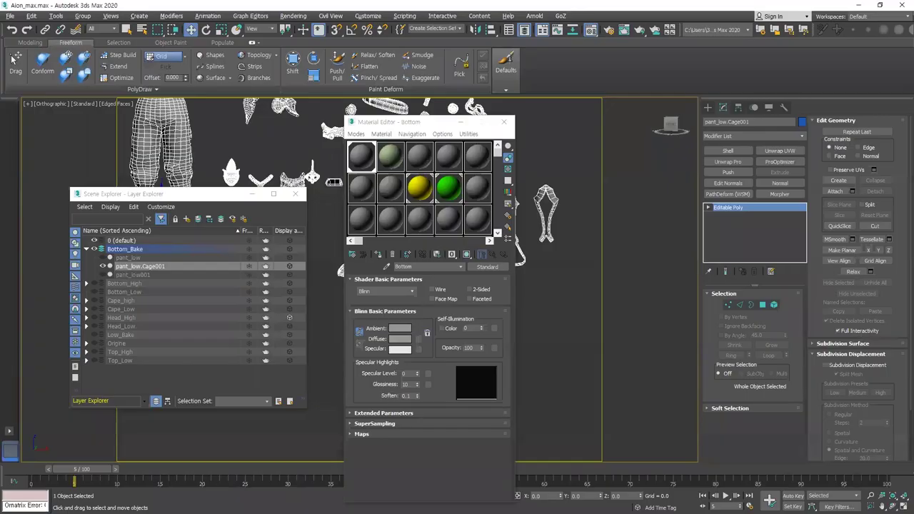
click(94, 248)
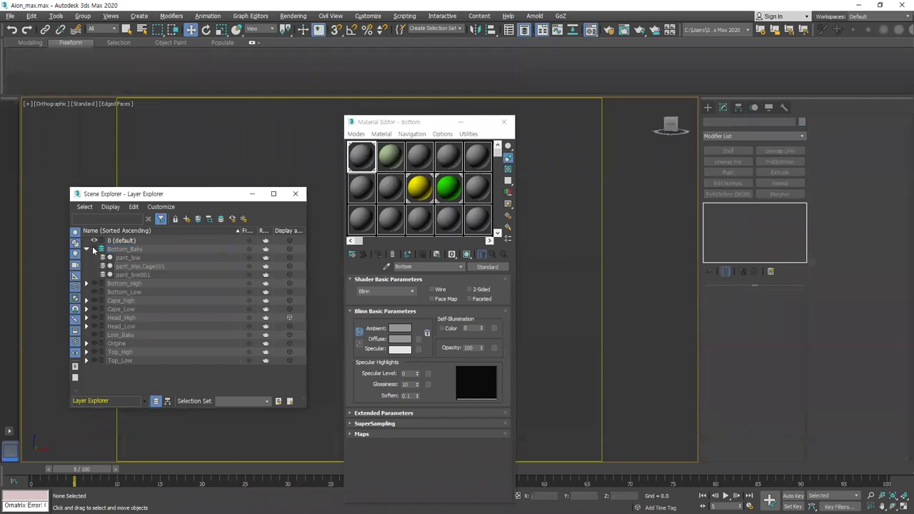
click(93, 344)
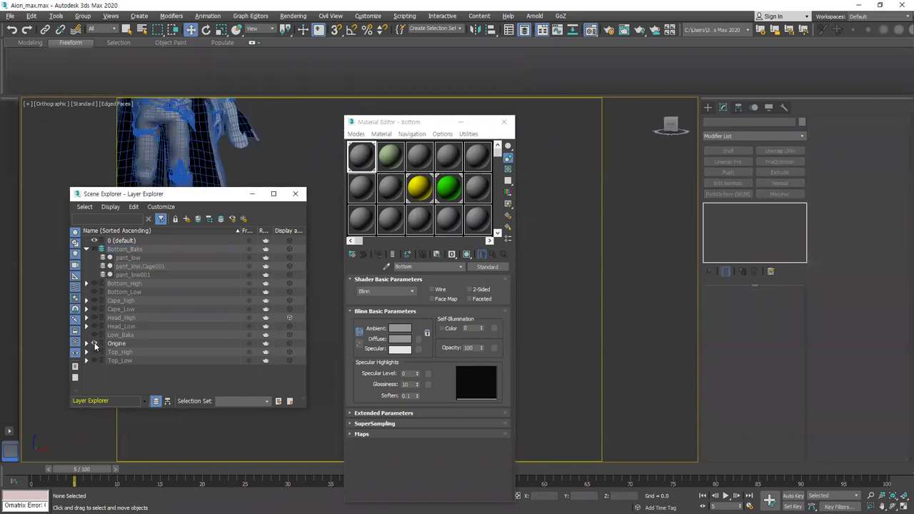
Step: Select the cloths_org mesh, name the third material slot Top and assign that material to the mesh
click(179, 167)
middle_drag(260, 163, 394, 252)
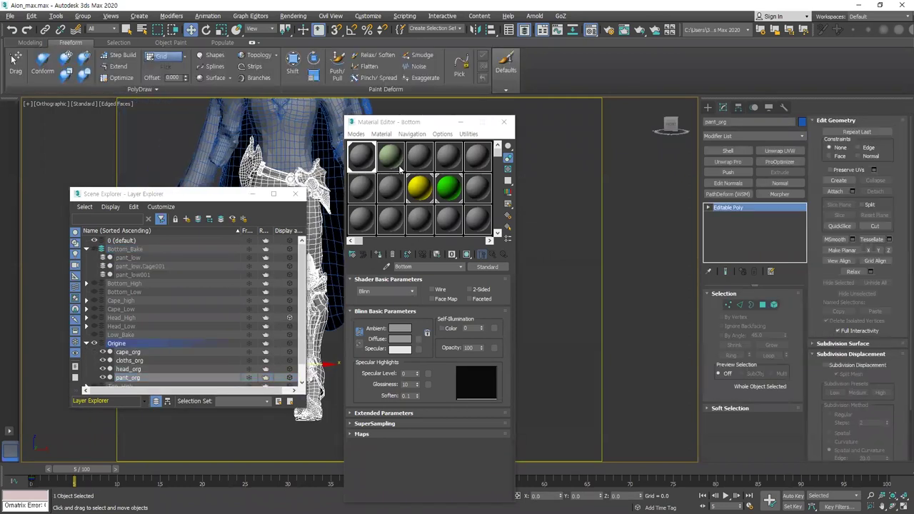
middle_drag(298, 113, 296, 192)
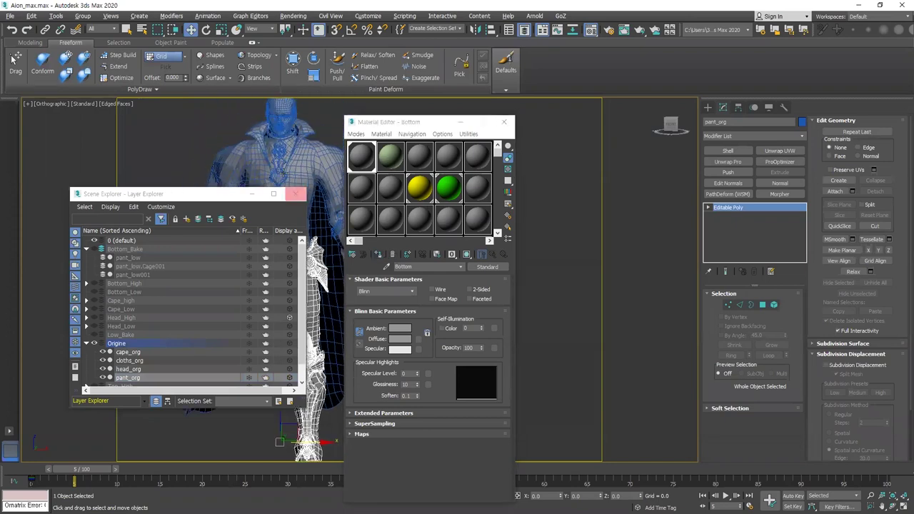
click(291, 152)
click(417, 153)
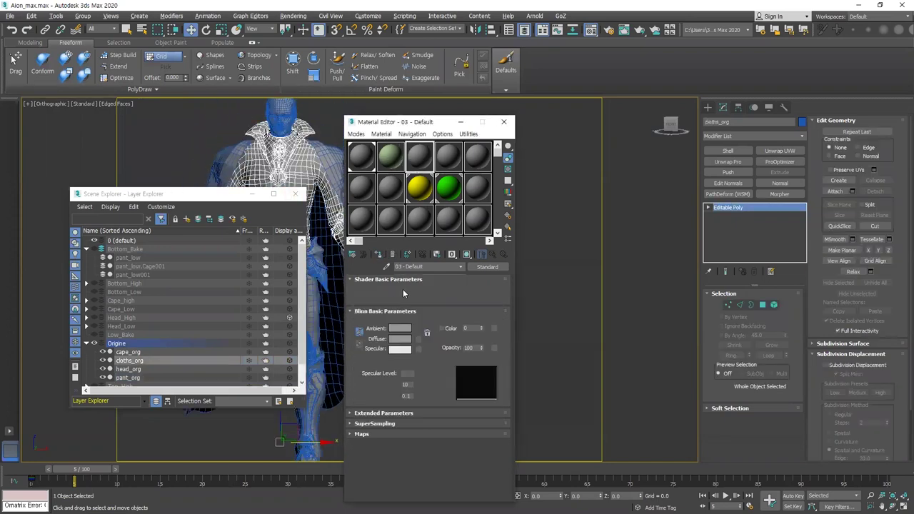
text(Top)
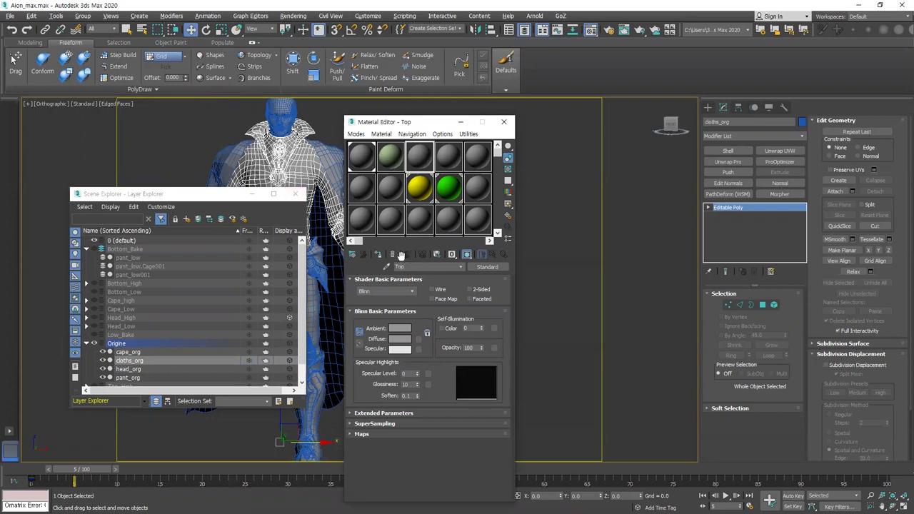
click(379, 255)
Step: Name the fourth material slot Cape for the cape_org mesh and leave its vertex editing mode
click(454, 160)
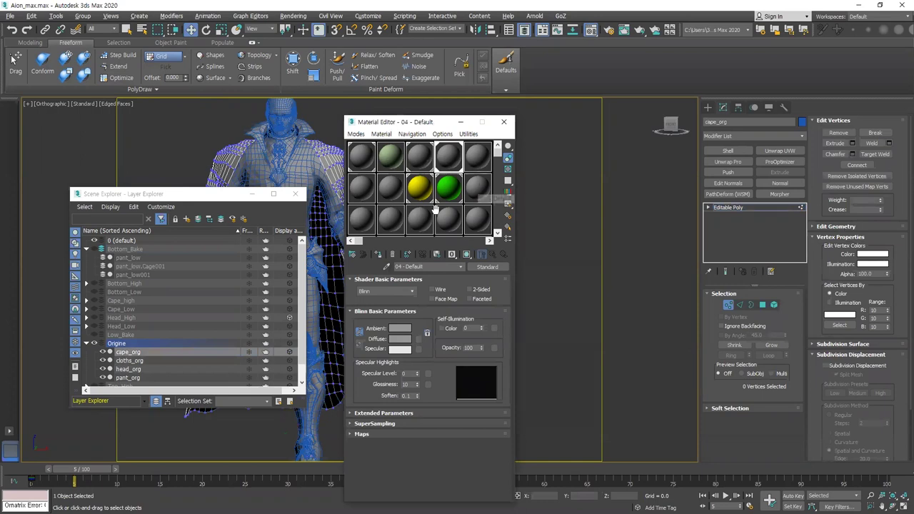
text(Cape)
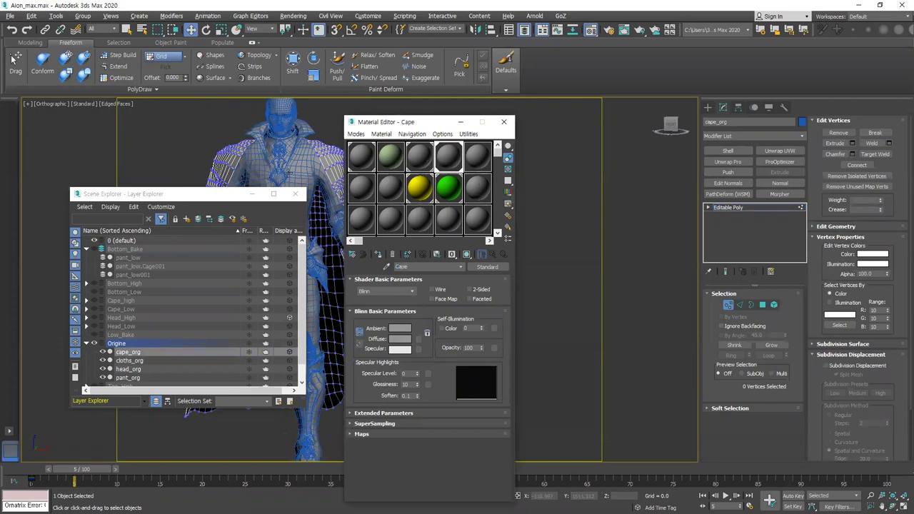
click(707, 108)
Step: Select all four meshes of the Origine layer and export them as an OBJ file to the export folder
scroll(308, 182, down, 5)
drag(264, 139, 372, 303)
click(10, 16)
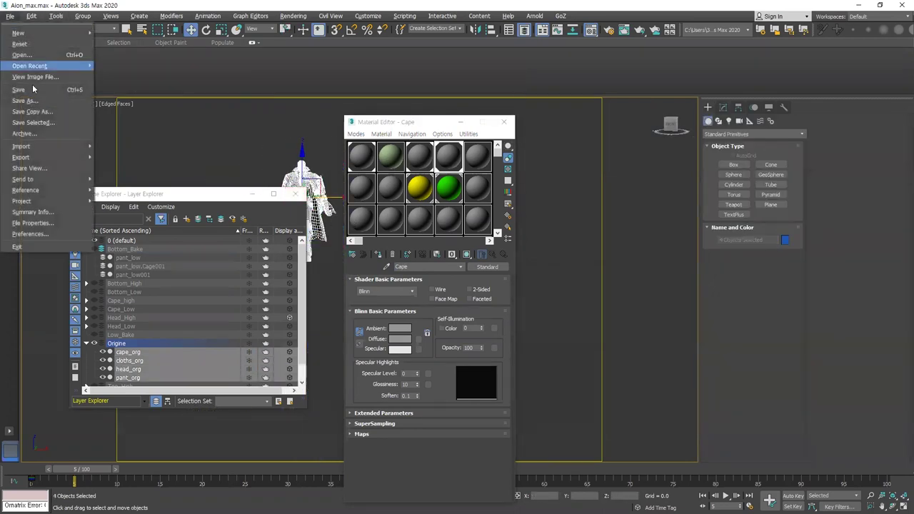
mouse_move(50, 156)
click(125, 168)
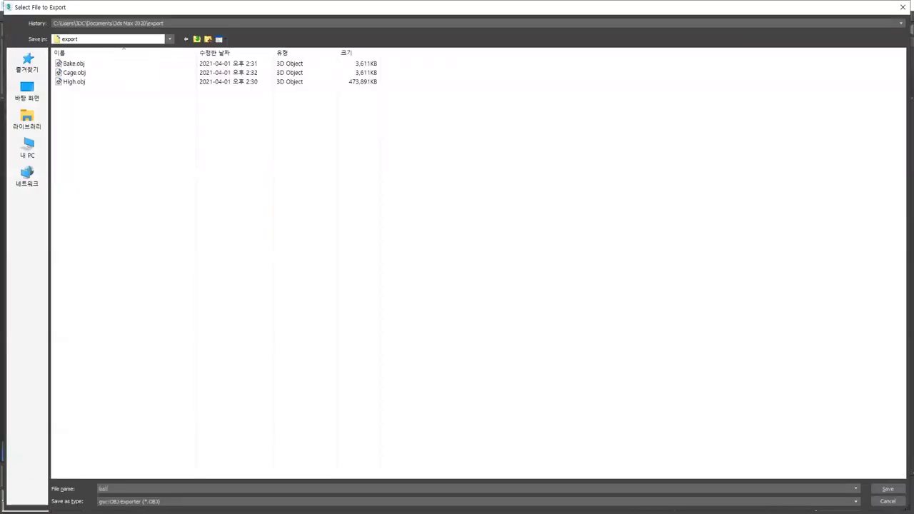
key(Return)
click(412, 334)
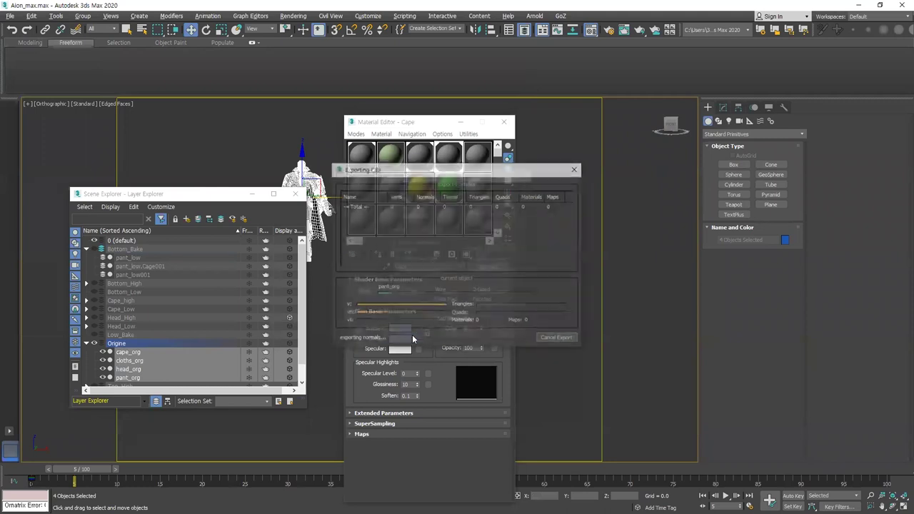
click(558, 340)
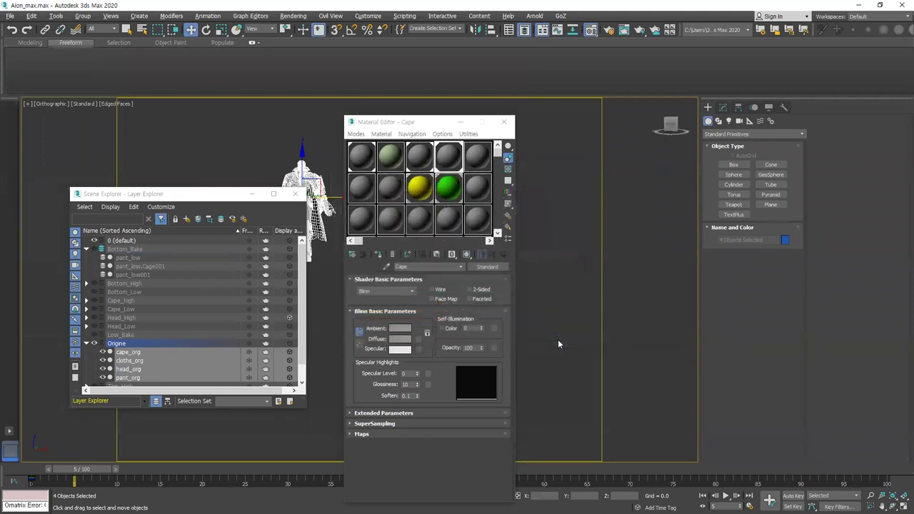
Step: Move the Scene Explorer window aside to uncover the character and examine its torso up close
scroll(305, 160, up, 5)
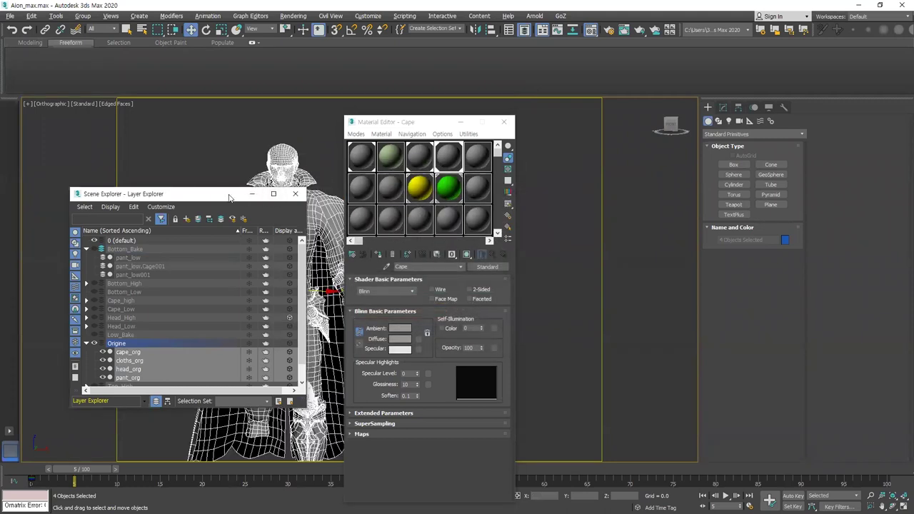
drag(255, 194, 178, 197)
scroll(321, 161, up, 6)
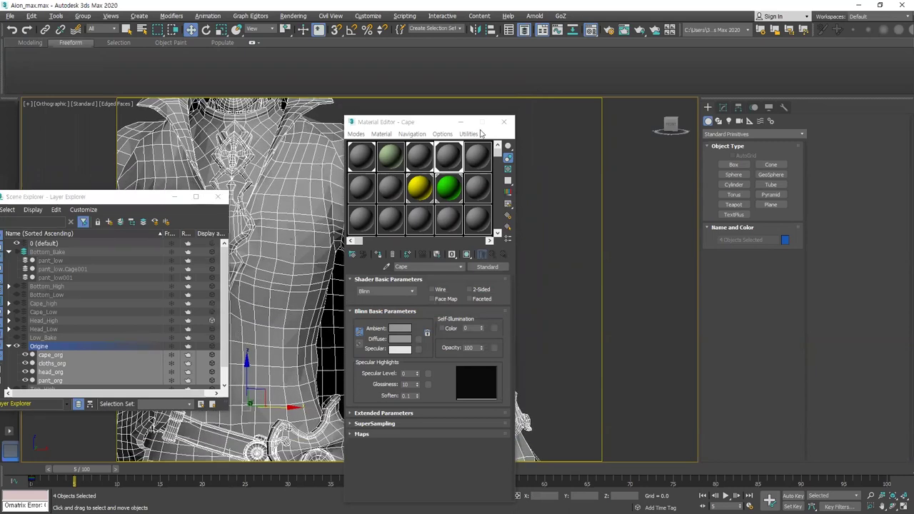
Step: Close the material editor, collapse the Bottom_Bake and Origine layers, hide Origine and show the Top_High layer
click(504, 122)
scroll(453, 169, down, 5)
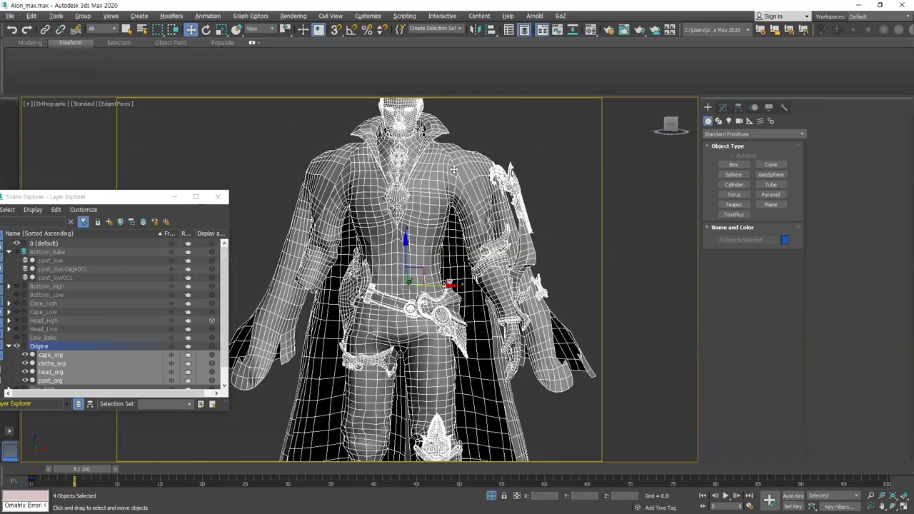
click(9, 253)
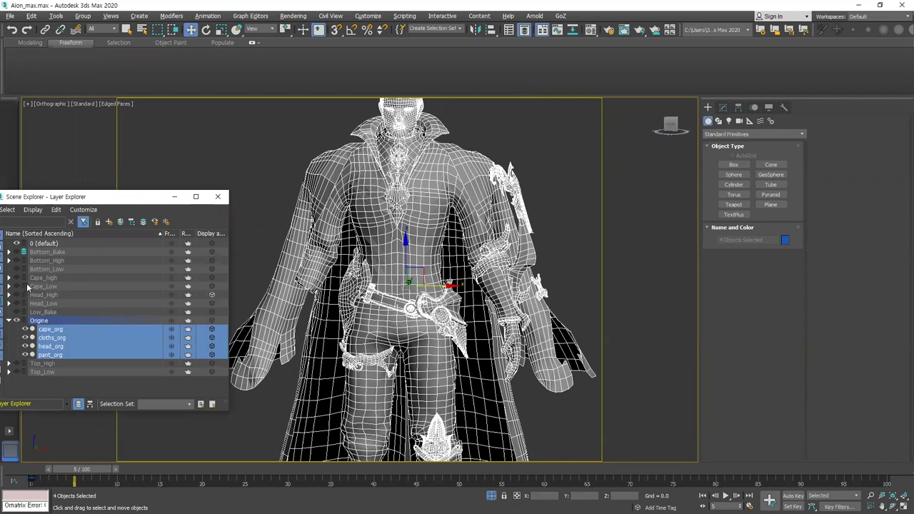
click(9, 321)
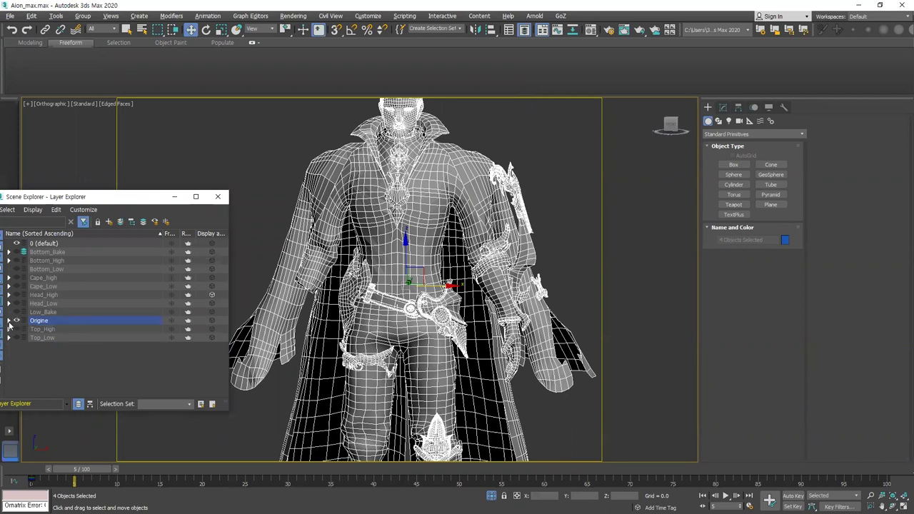
click(17, 329)
click(17, 321)
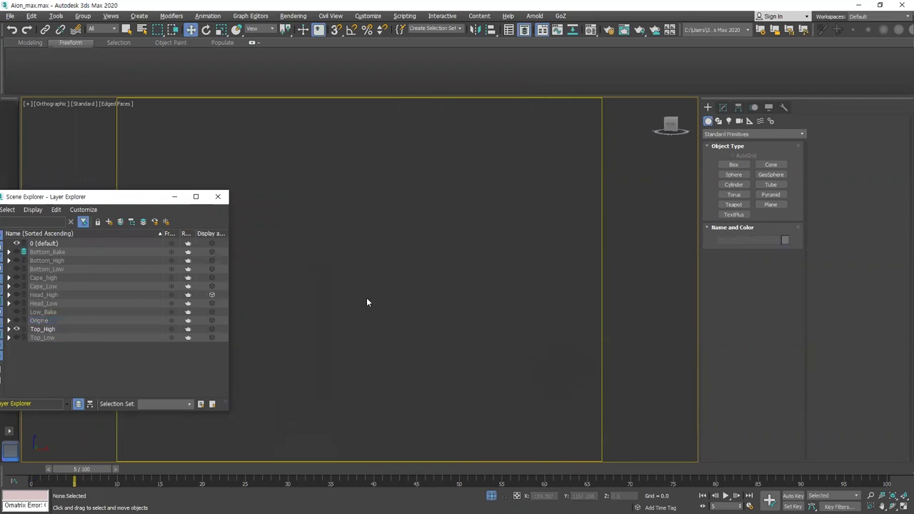
Step: Examine the embossed ornaments on the front of the Top_High jacket in shaded display without edges
click(343, 261)
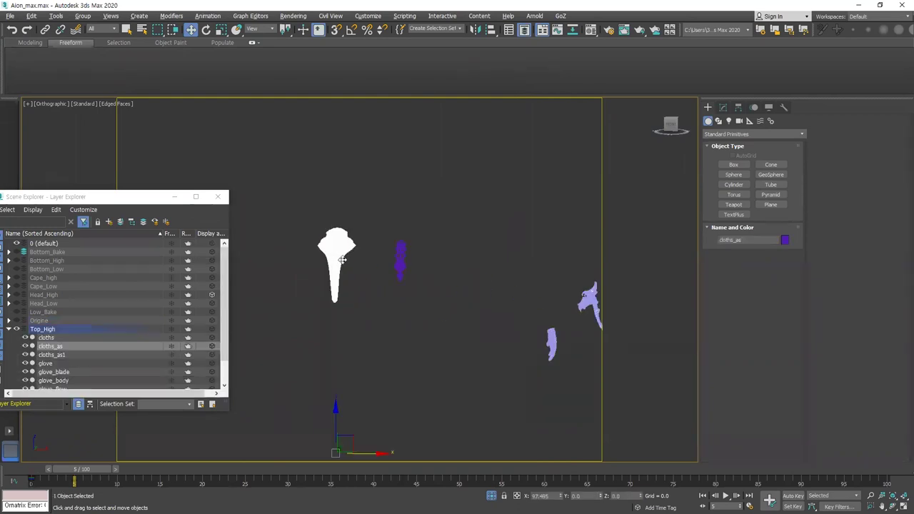
scroll(344, 260, up, 6)
key(F4)
scroll(333, 290, down, 4)
scroll(394, 331, down, 4)
middle_drag(390, 340, 480, 322)
middle_drag(318, 380, 358, 365)
scroll(342, 286, up, 6)
scroll(325, 284, up, 6)
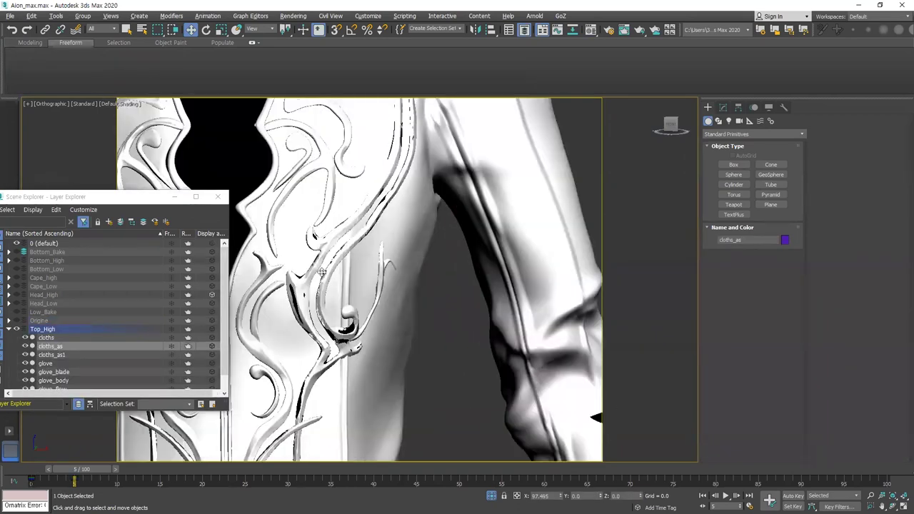
Step: Select the cloths mesh with its edges displayed and pick the raised ornament element on the chest at element level
click(321, 272)
key(F4)
key(F4)
key(F4)
scroll(325, 253, up, 3)
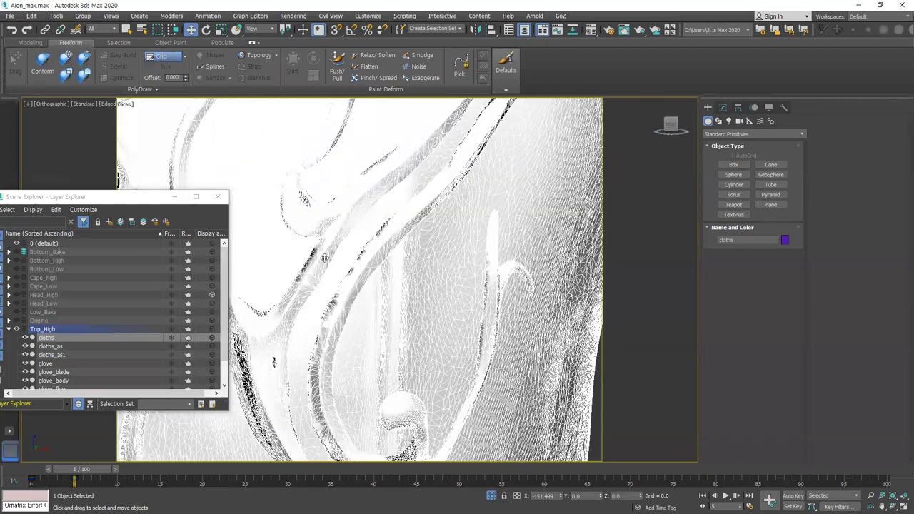
key(5)
click(363, 200)
scroll(361, 203, down, 2)
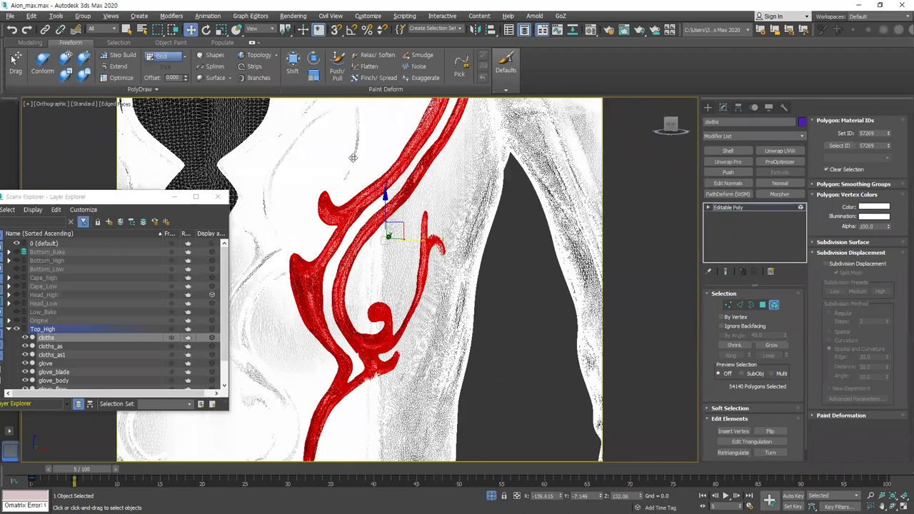
Step: Add the remaining raised ornament and trim elements on both halves of the jacket front to the selection
scroll(357, 158, down, 4)
ctrl+click(295, 226)
alt+middle_drag(295, 225, 347, 285)
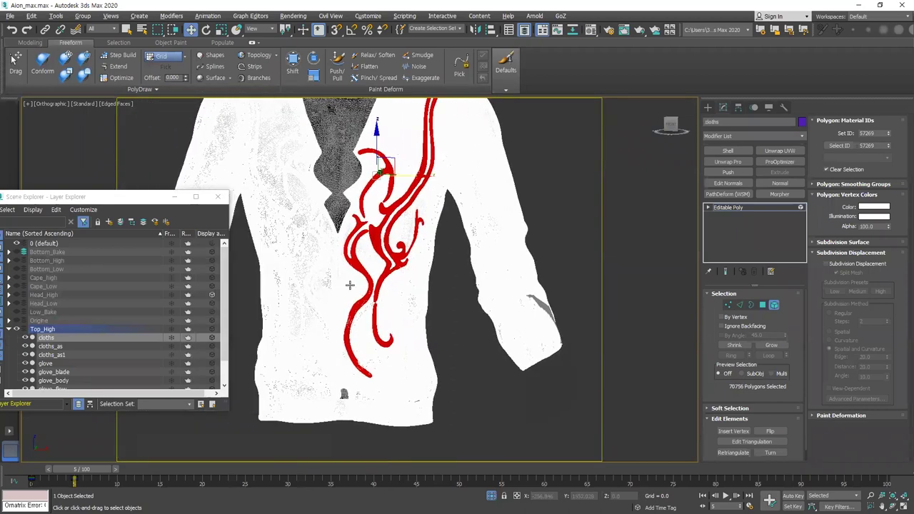
key(ctrl+i)
key(ctrl+i)
middle_drag(365, 269, 333, 151)
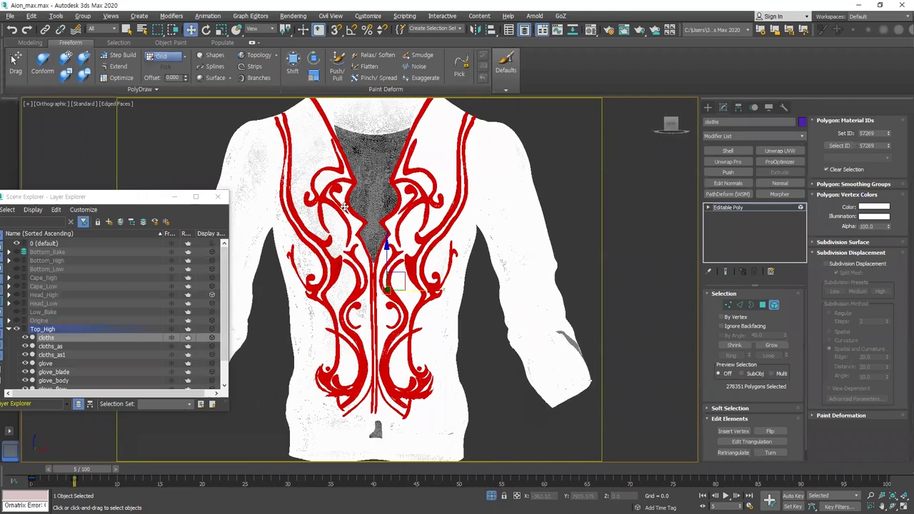
Step: Remove the inner curl ornaments on both sides of the front opening from the element selection
alt+click(357, 229)
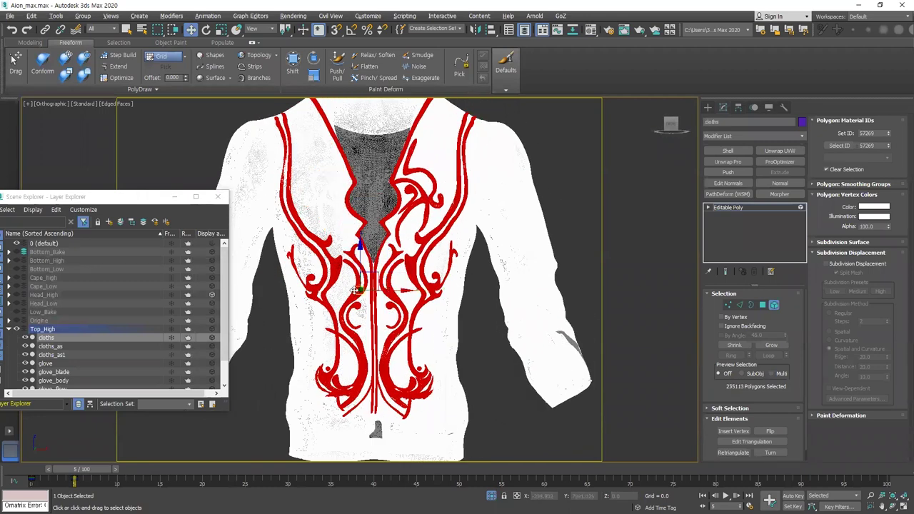
alt+click(359, 313)
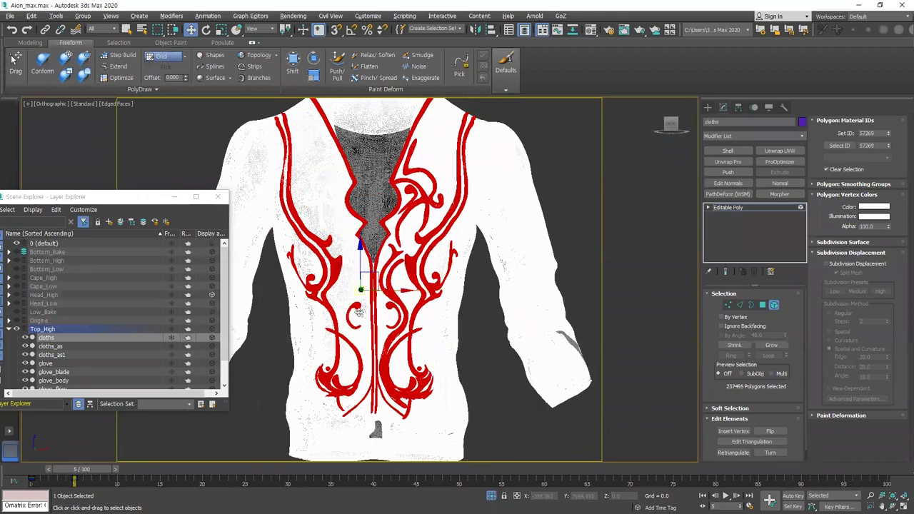
alt+click(403, 216)
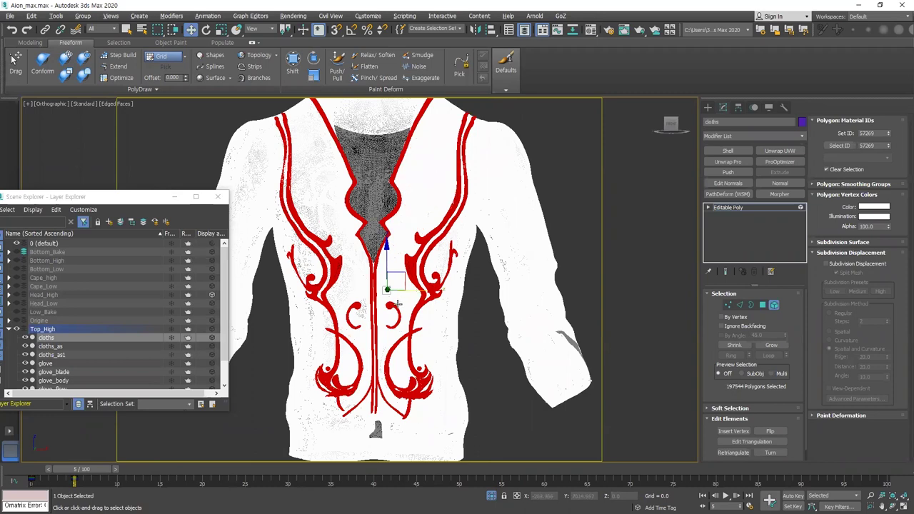
alt+click(395, 327)
alt+click(358, 320)
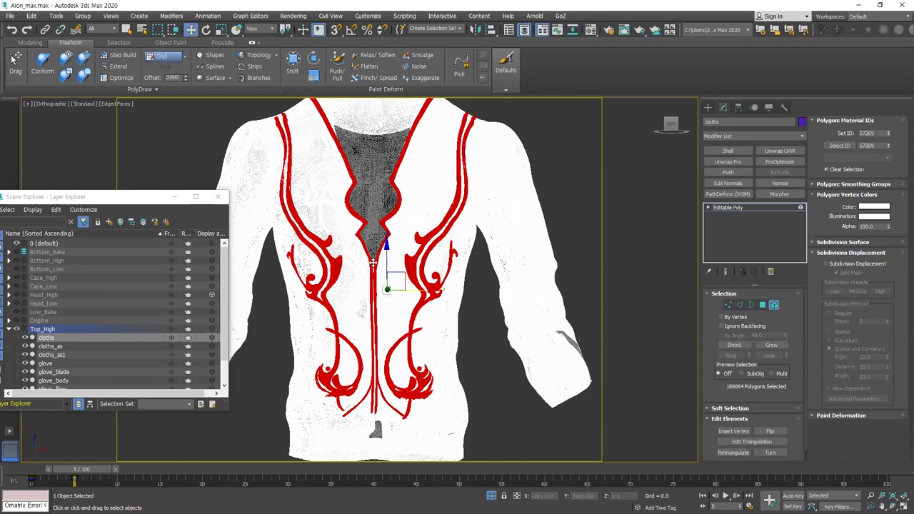
scroll(280, 206, up, 1)
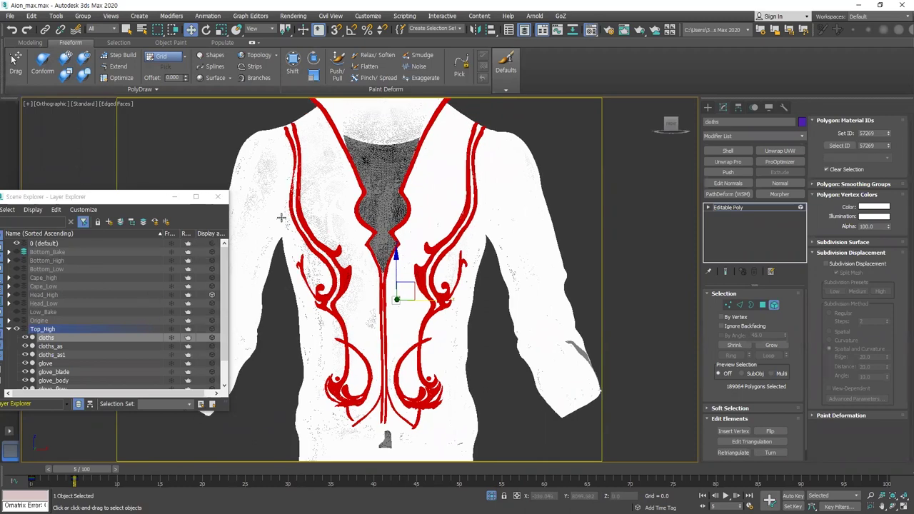
Step: Assign the unused 14 - Default material to the selected ornament elements of the cloths mesh
key(m)
click(419, 187)
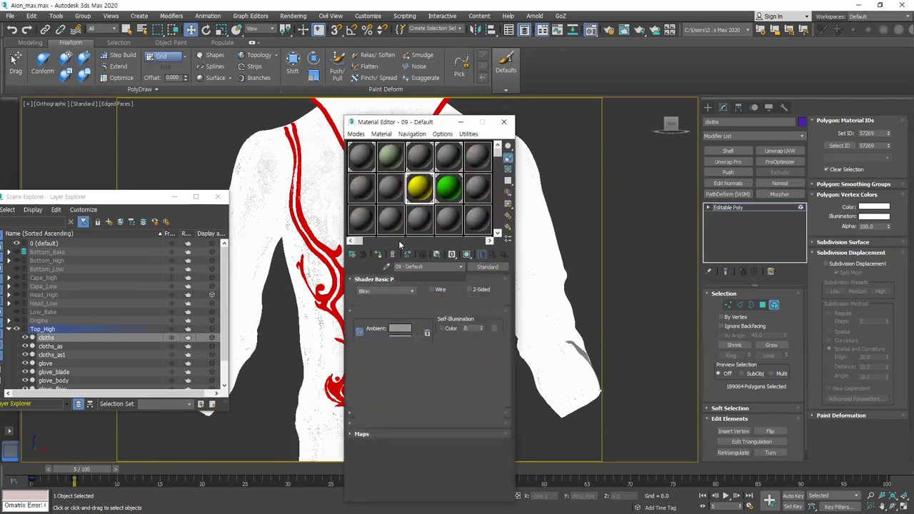
click(391, 218)
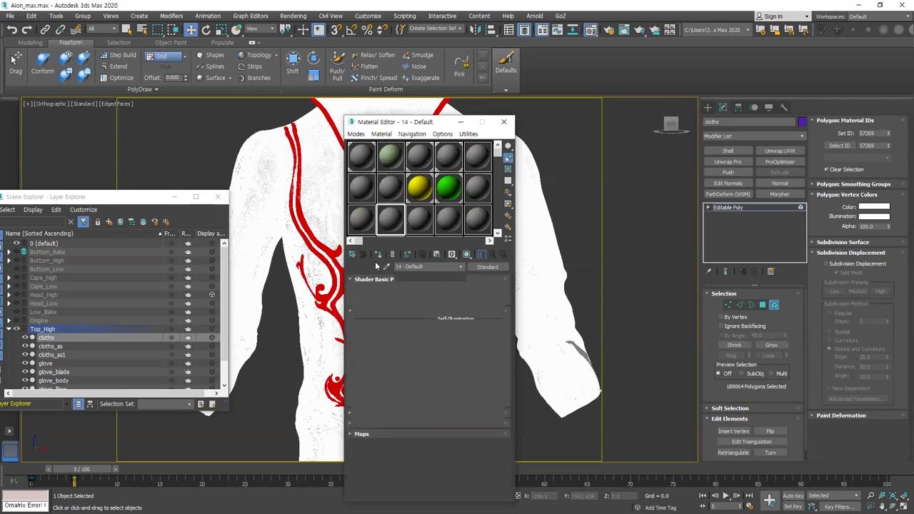
click(379, 254)
Step: Set the 14 - Default material's diffuse colour to pure red, clear the element selection and close the material editor
click(406, 339)
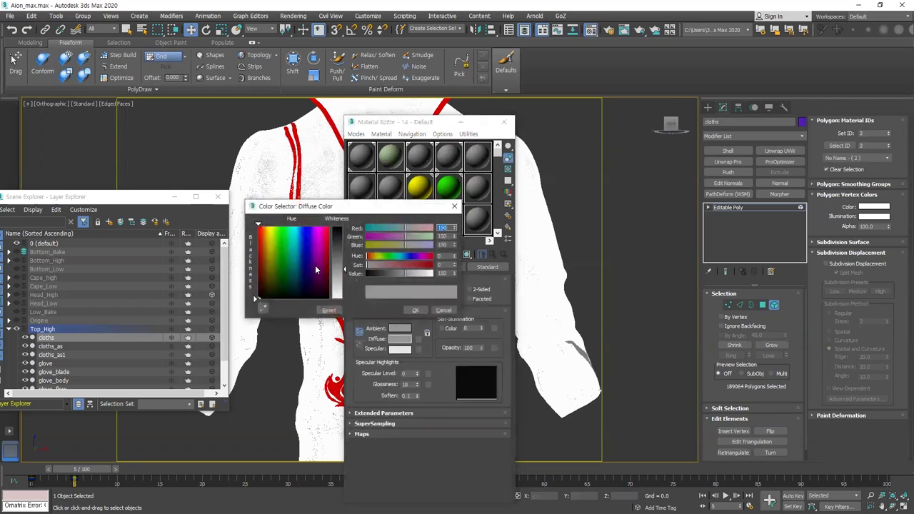
drag(275, 234, 259, 227)
drag(343, 263, 343, 227)
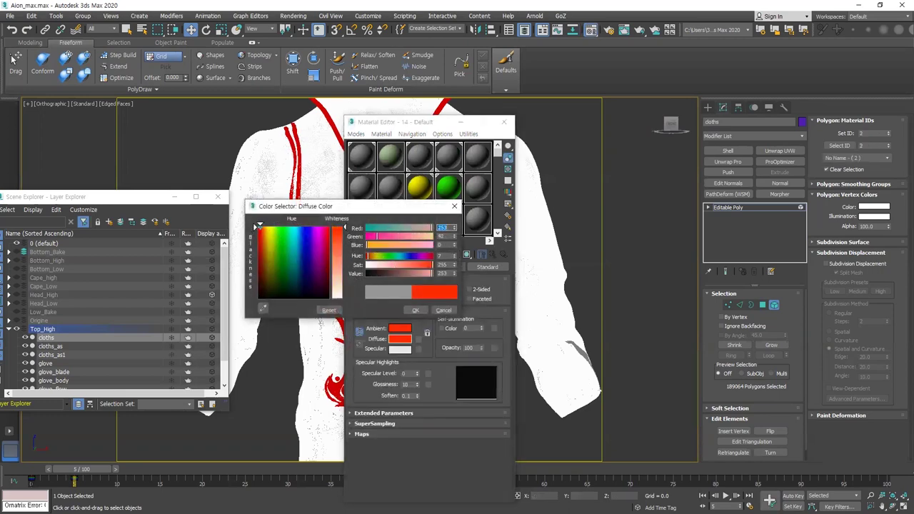
drag(276, 232, 255, 227)
click(417, 310)
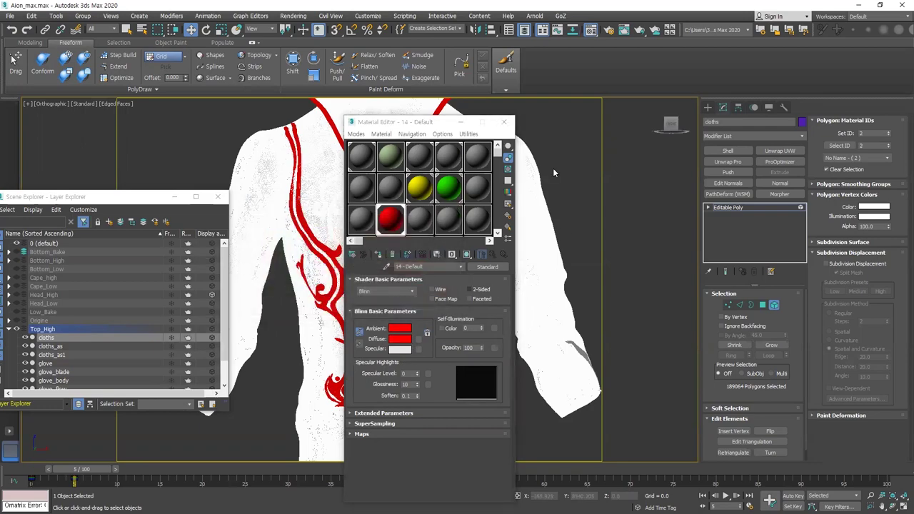
click(554, 169)
click(504, 122)
Step: Turn off the edge display and examine the red ornaments on the jacket's collar, chest and waist from several angles
key(F4)
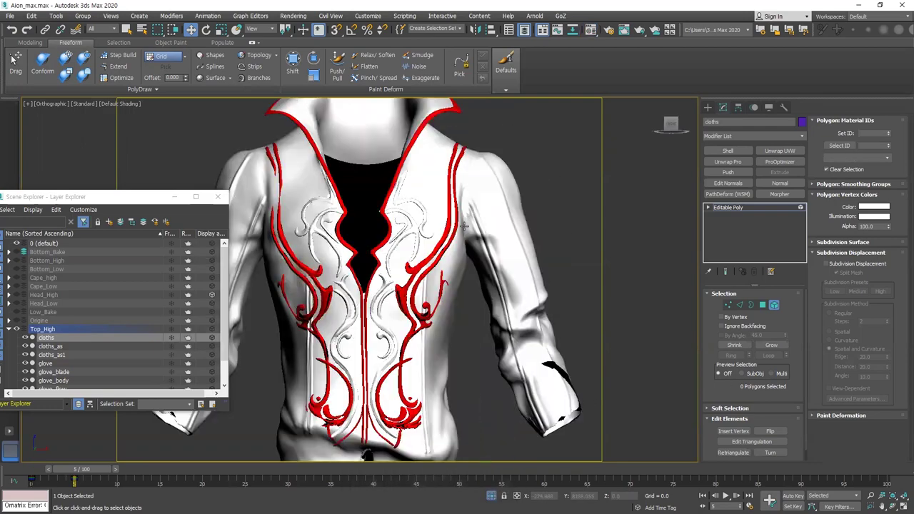
scroll(469, 200, down, 4)
scroll(429, 243, up, 10)
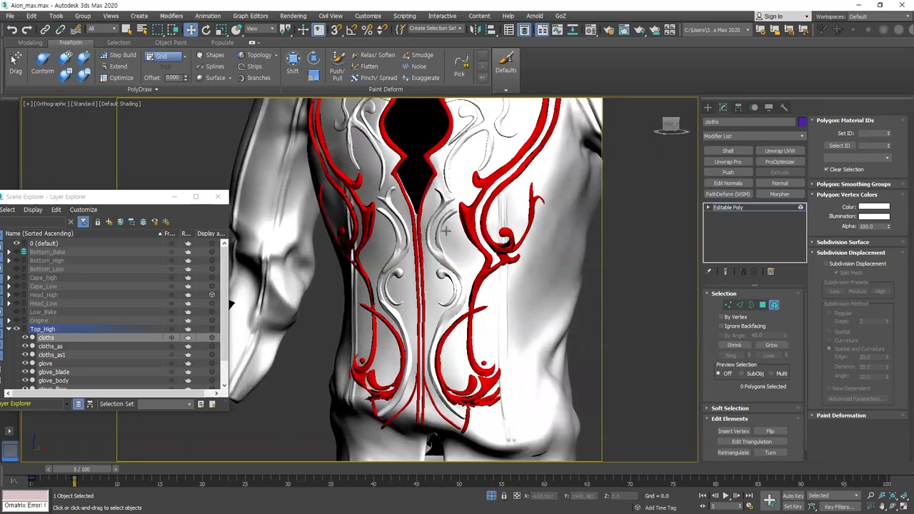
middle_drag(430, 367, 443, 328)
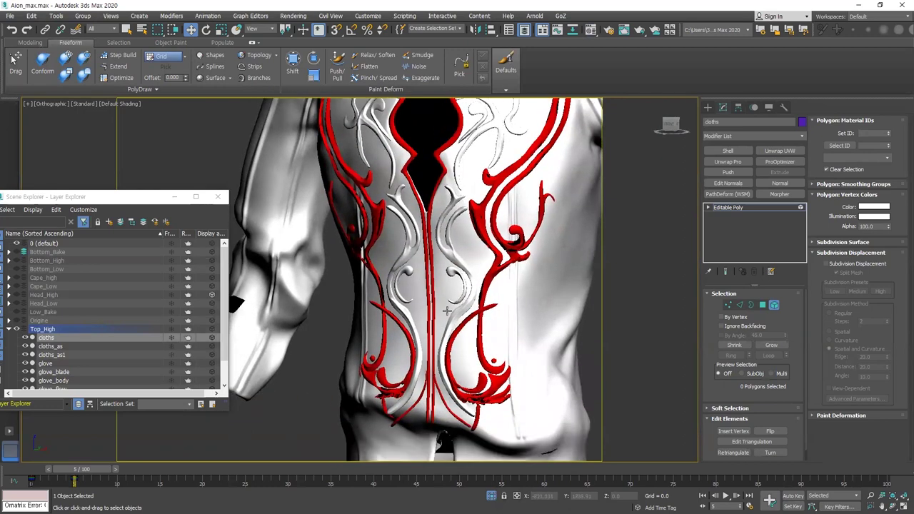
mouse_move(477, 261)
alt+middle_down()
mouse_move(464, 264)
mouse_move(481, 264)
alt+middle_up()
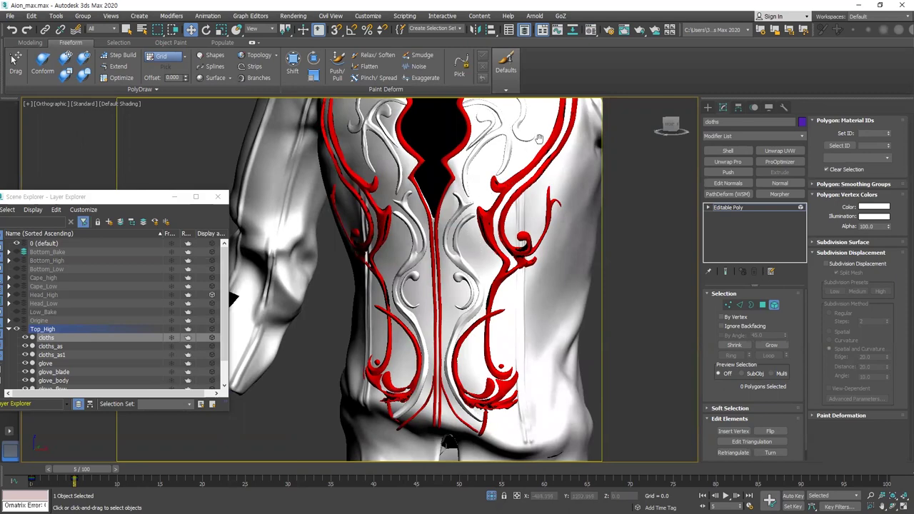
scroll(532, 147, up, 2)
scroll(511, 176, down, 2)
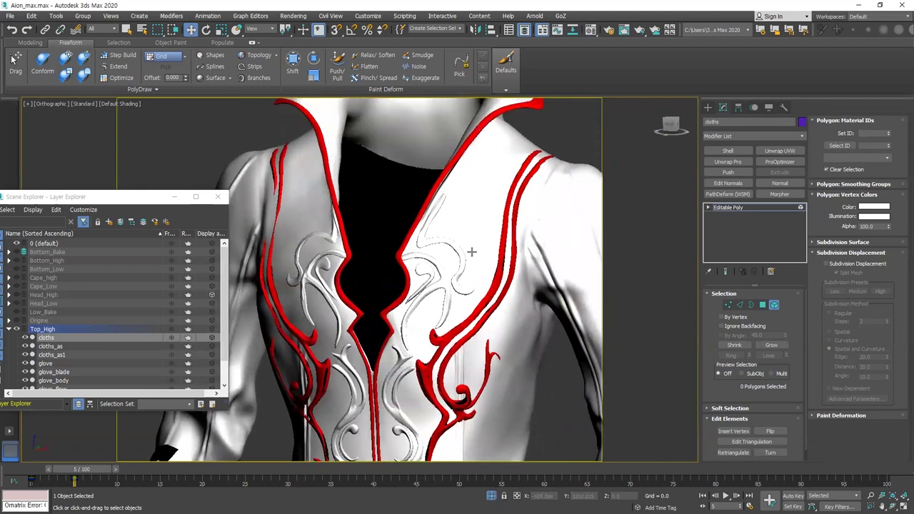
middle_drag(449, 249, 457, 109)
alt+middle_drag(462, 205, 474, 192)
alt+middle_drag(495, 281, 464, 280)
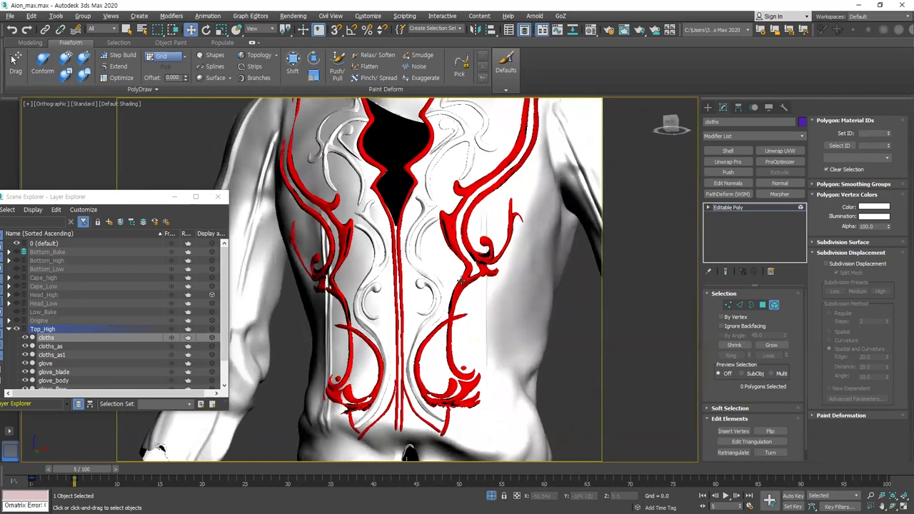
scroll(464, 280, down, 5)
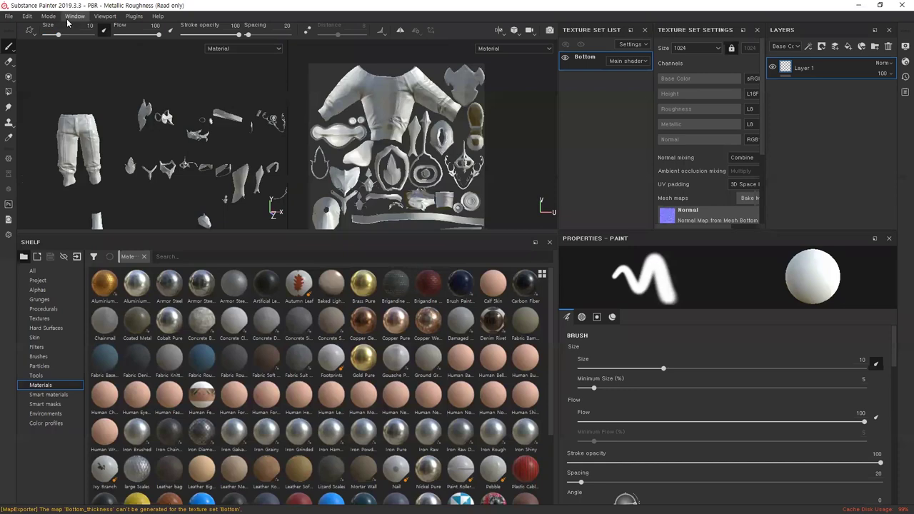
Step: Switch to Substance Painter and set up a new project using last.obj from the export folder as its mesh
click(8, 15)
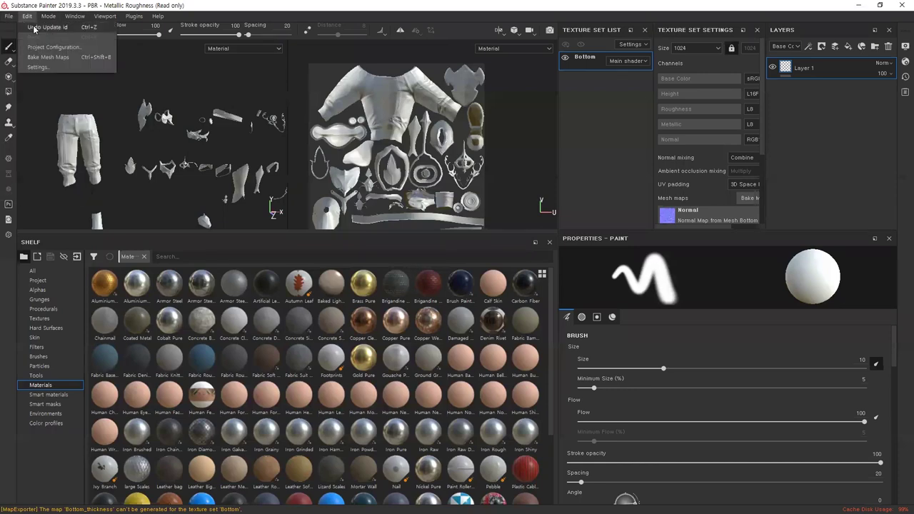
click(23, 29)
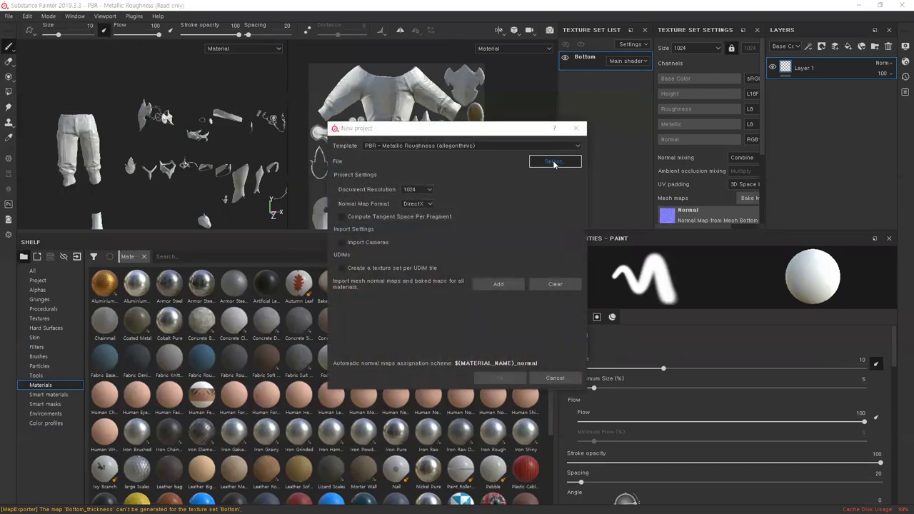
click(554, 161)
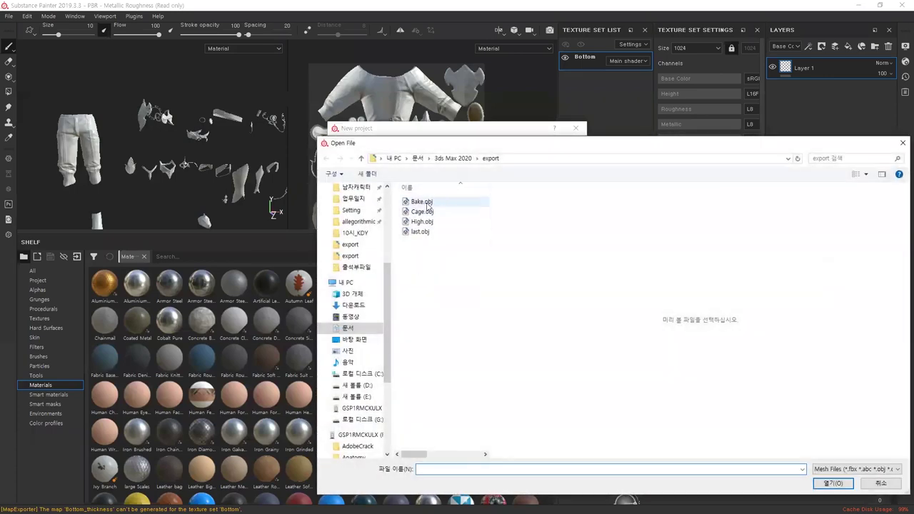
click(423, 234)
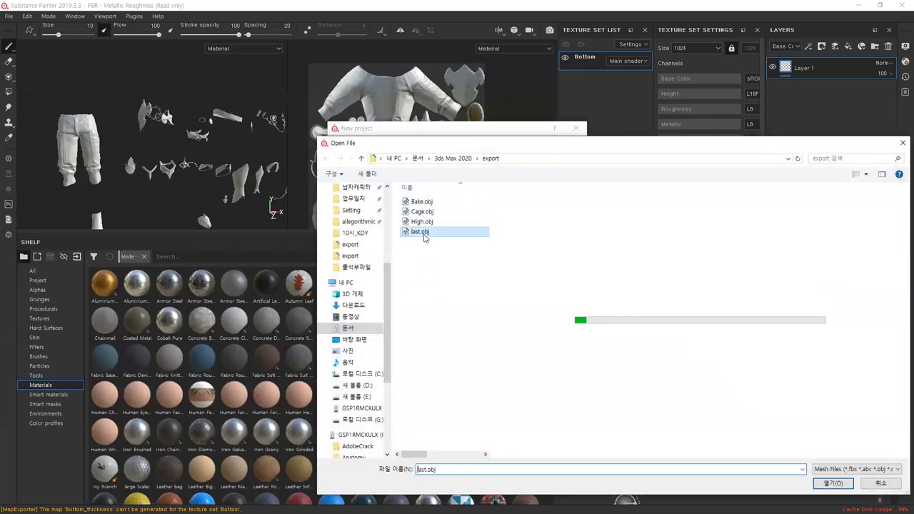
double_click(424, 235)
click(503, 378)
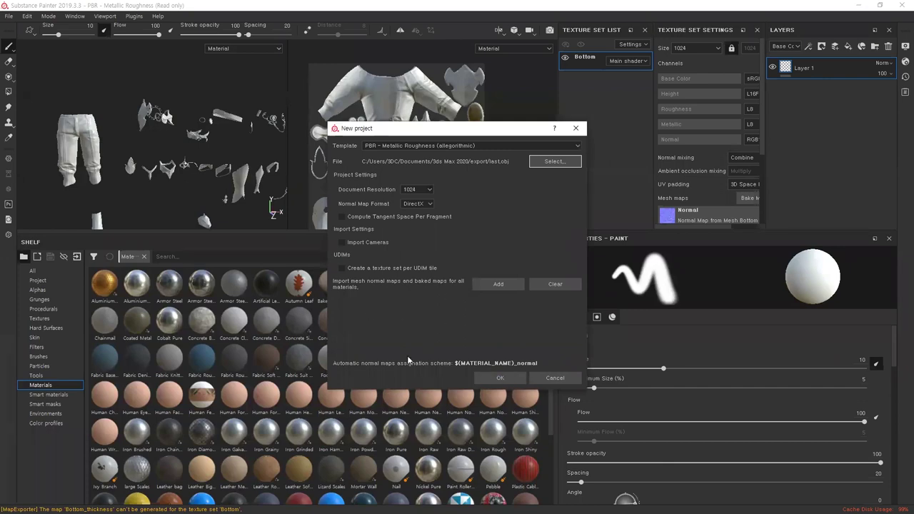
Step: Browse the allegorithmic folder for baked maps to import, then cancel the image import and the new project
click(492, 285)
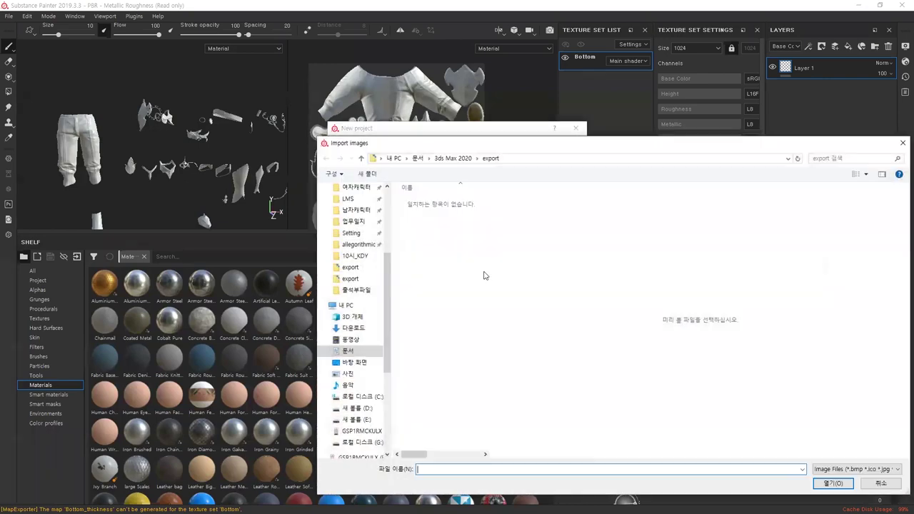
click(372, 246)
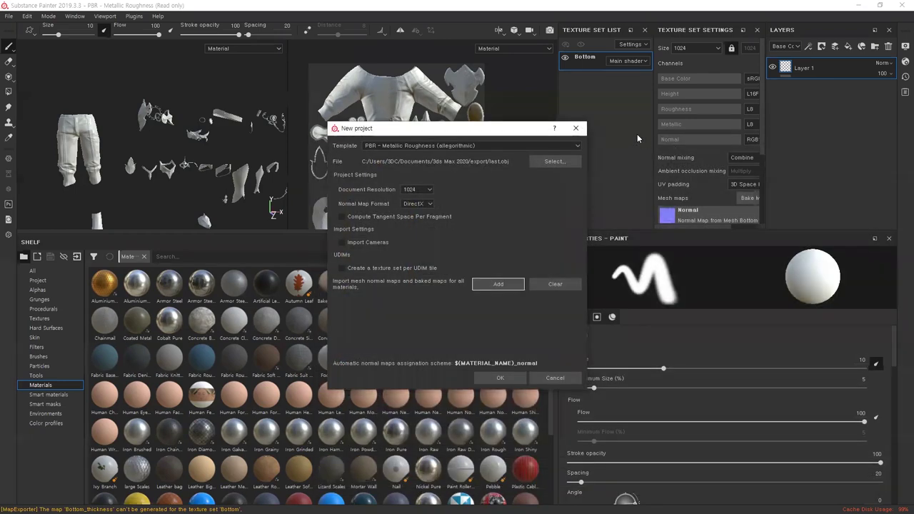
click(903, 143)
click(577, 129)
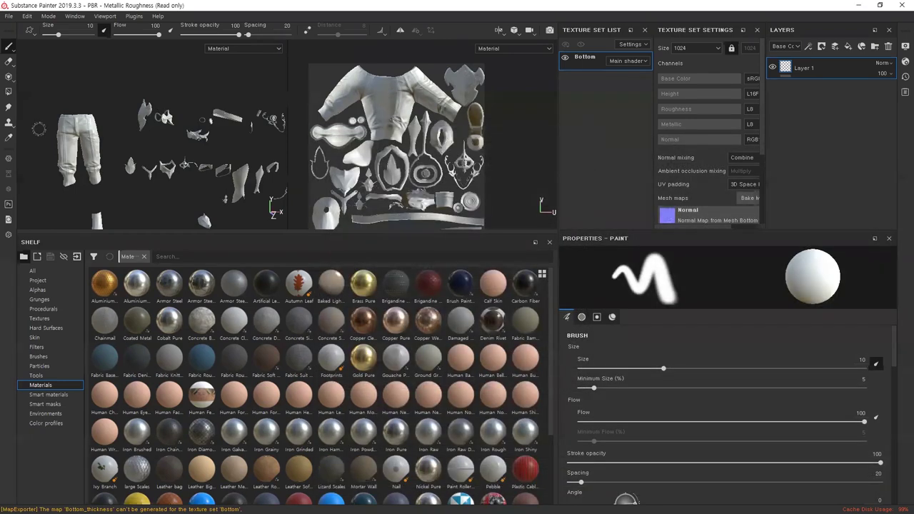